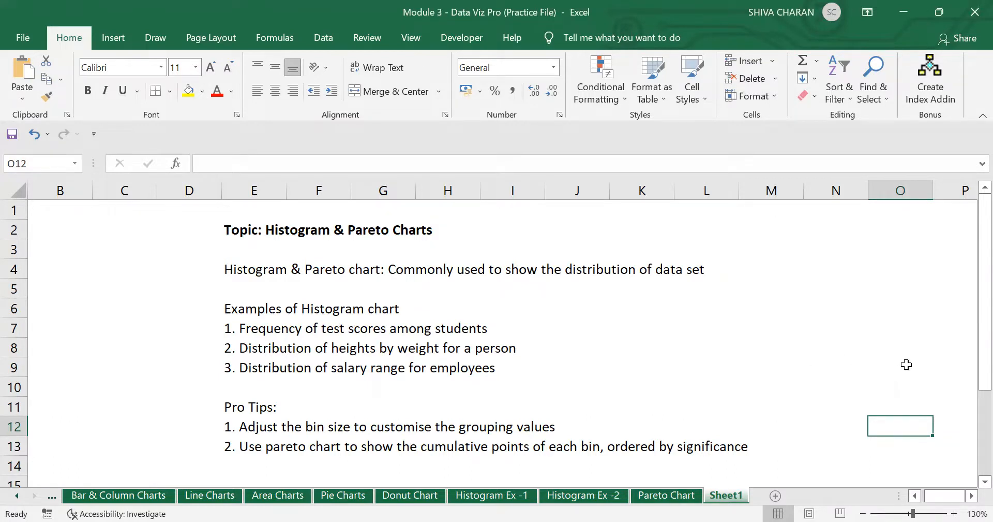
- Review Sheet1's three histogram examples: test scores, heights by weight and salary ranges
scroll(318, 386, "down", 1)
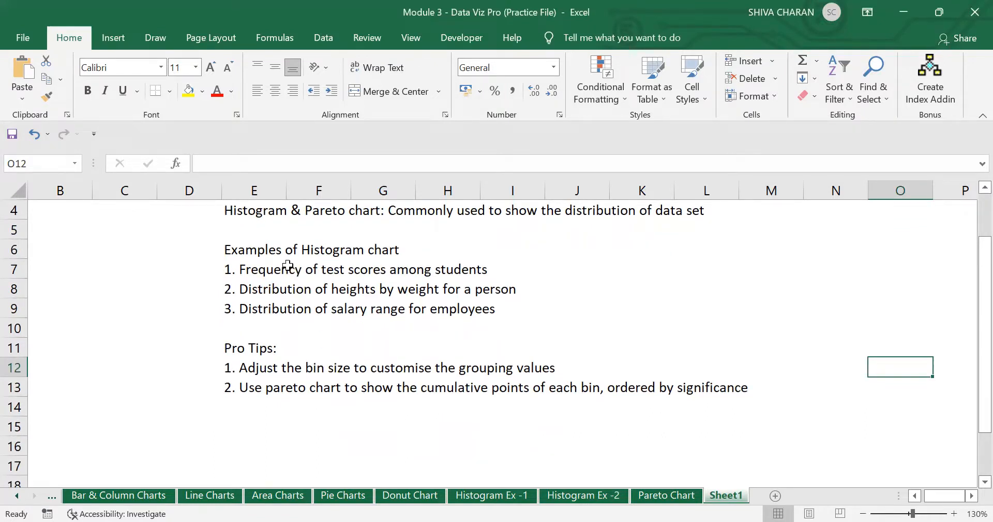
left_click_drag(253, 266, 439, 266)
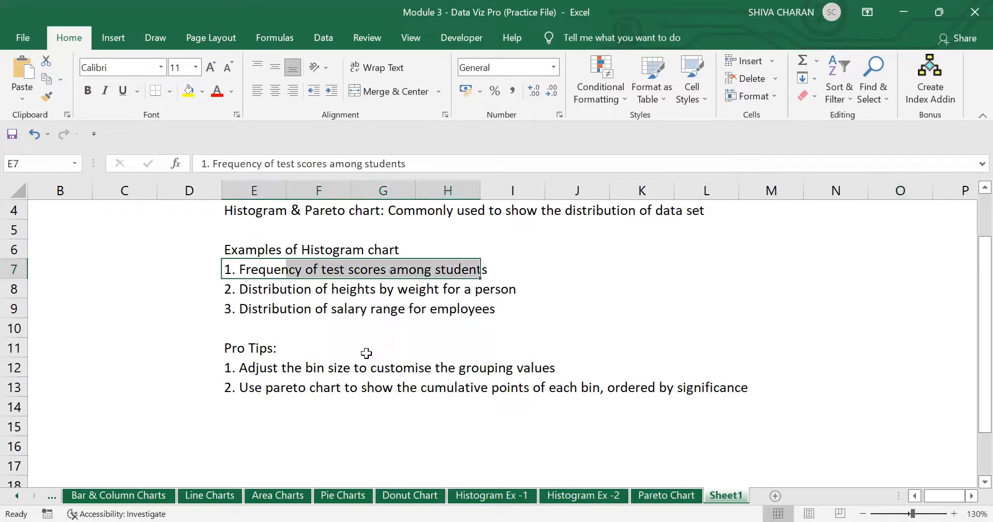
left_click(343, 457)
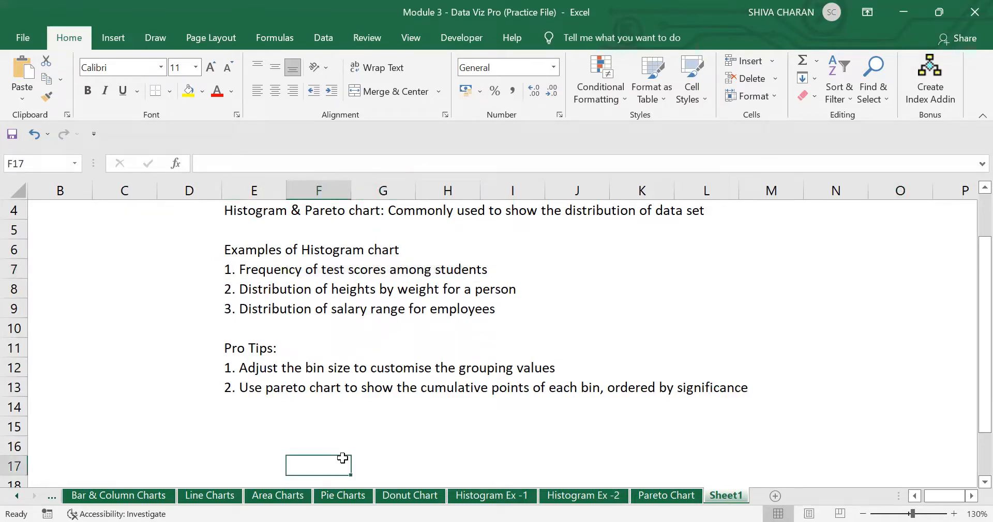
left_click(253, 288)
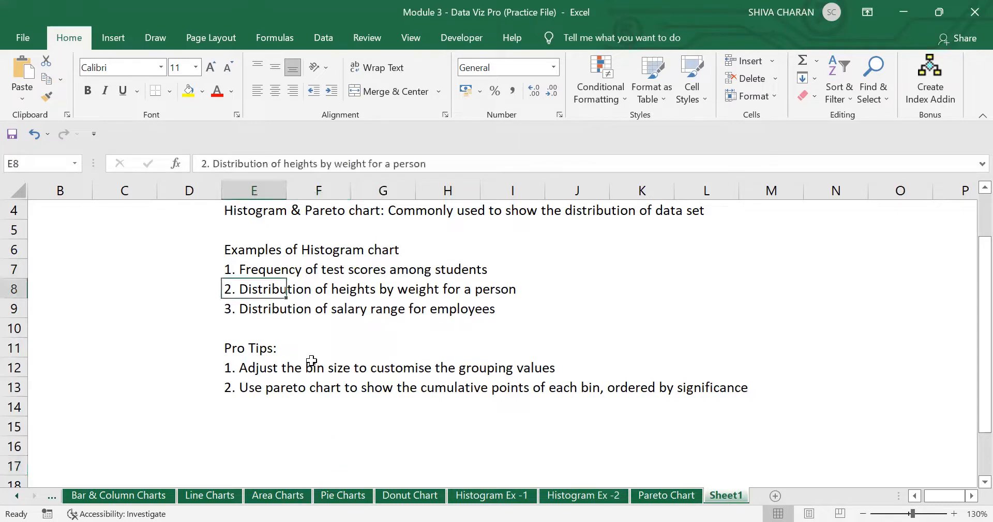
left_click(318, 246)
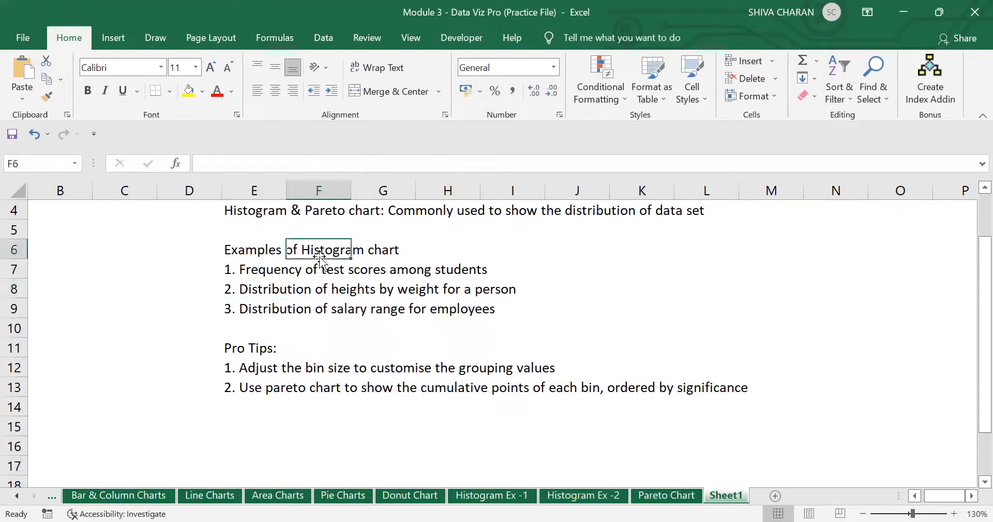
left_click(244, 311)
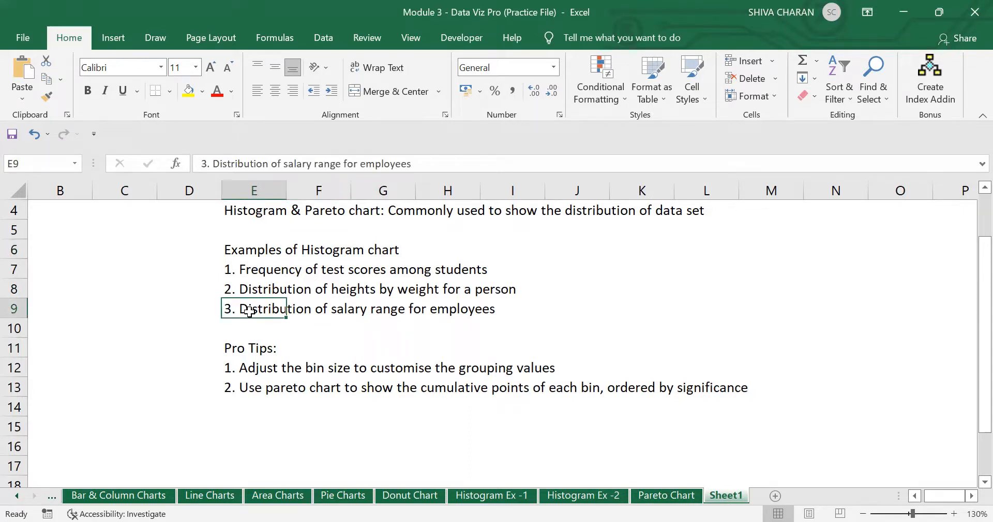
left_click_drag(249, 270, 244, 309)
left_click(297, 433)
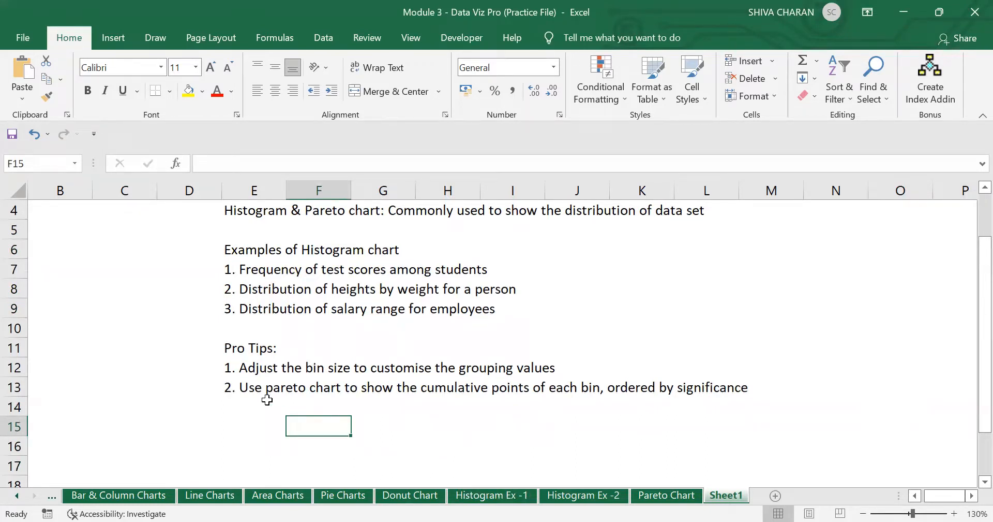
- Review the bin-size and Pareto chart pro tips, then go to the Histogram Ex -1 sheet
left_click(248, 368)
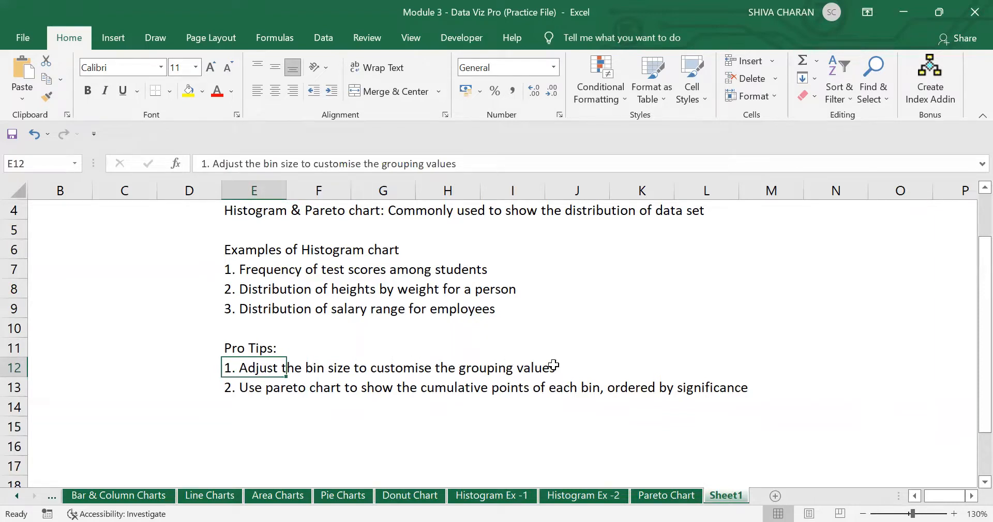
left_click(251, 392)
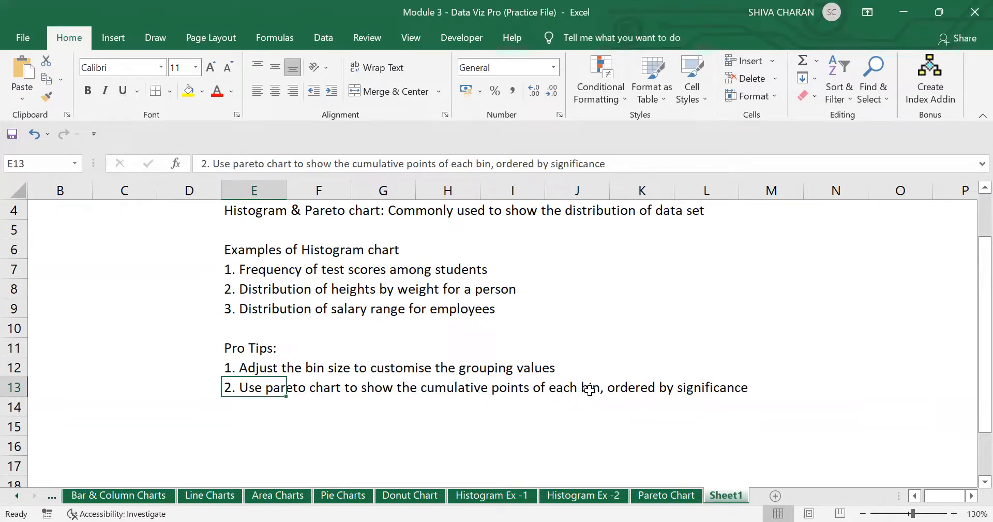
left_click_drag(256, 369, 257, 393)
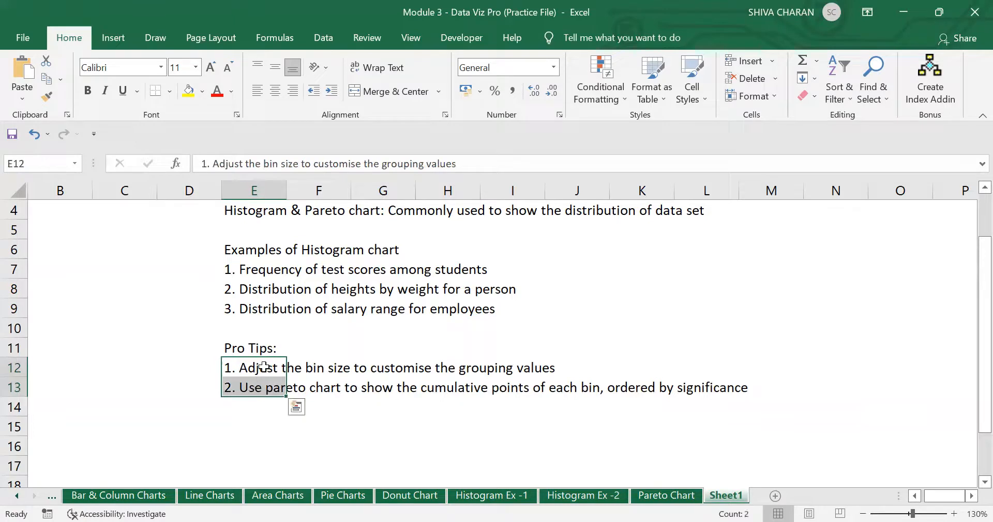
left_click(280, 439)
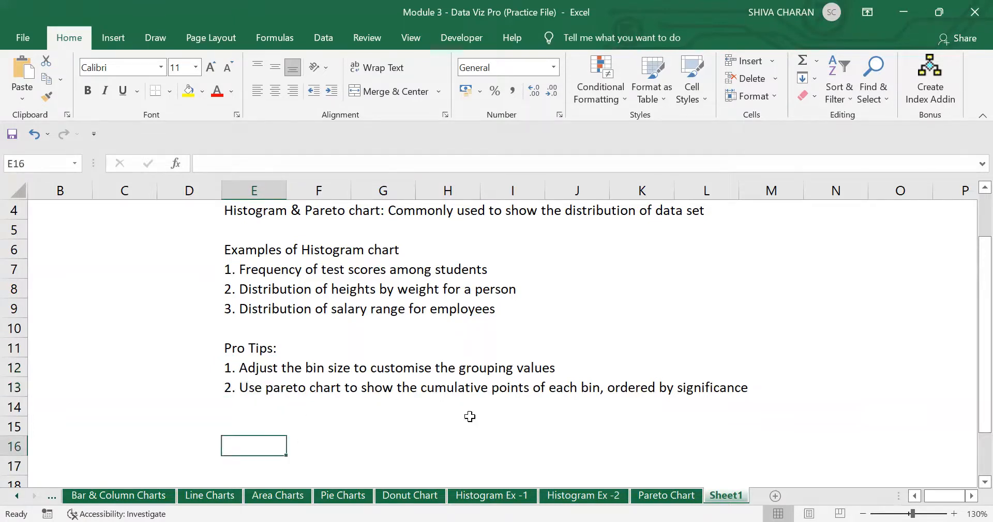
scroll(470, 416, "up", 1)
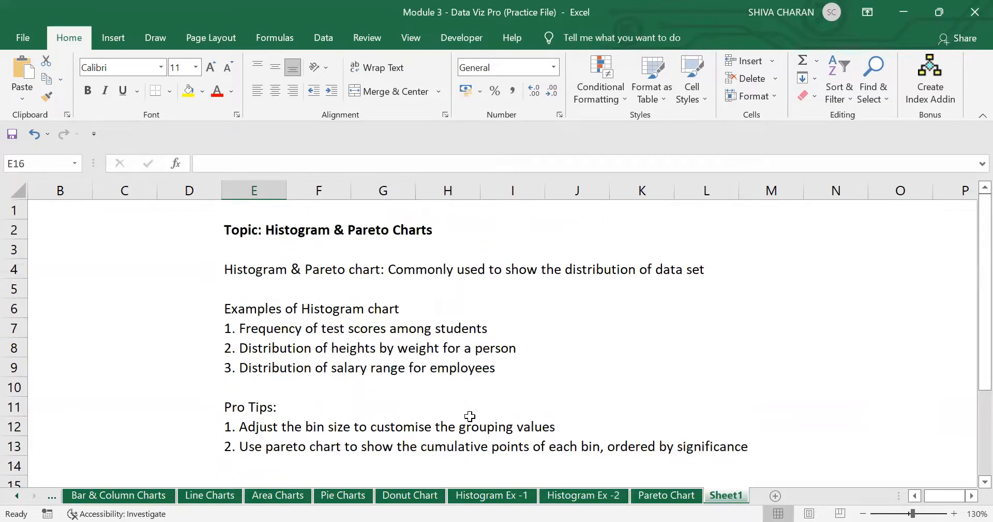
left_click(501, 496)
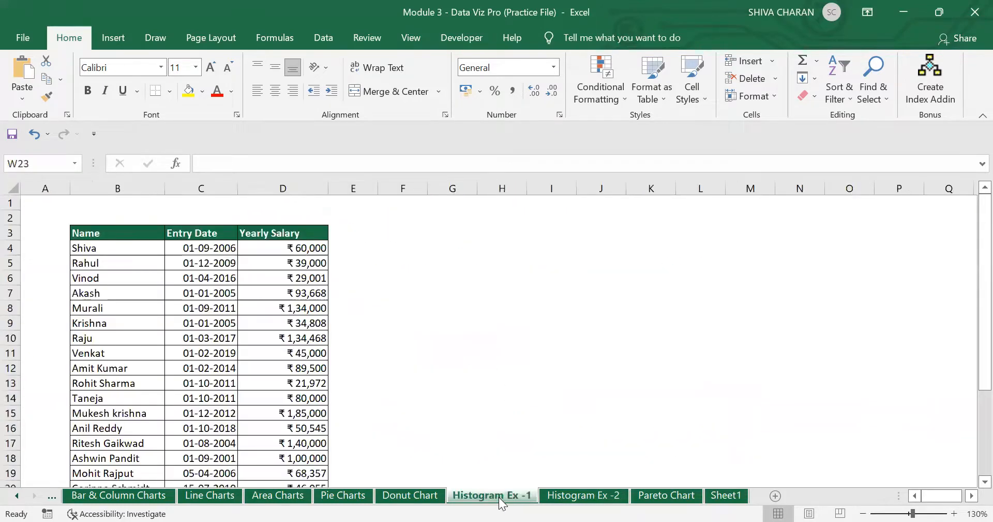
- Look over the Name, Entry Date and Yearly Salary headers and trial-select the table's top
left_click(468, 422)
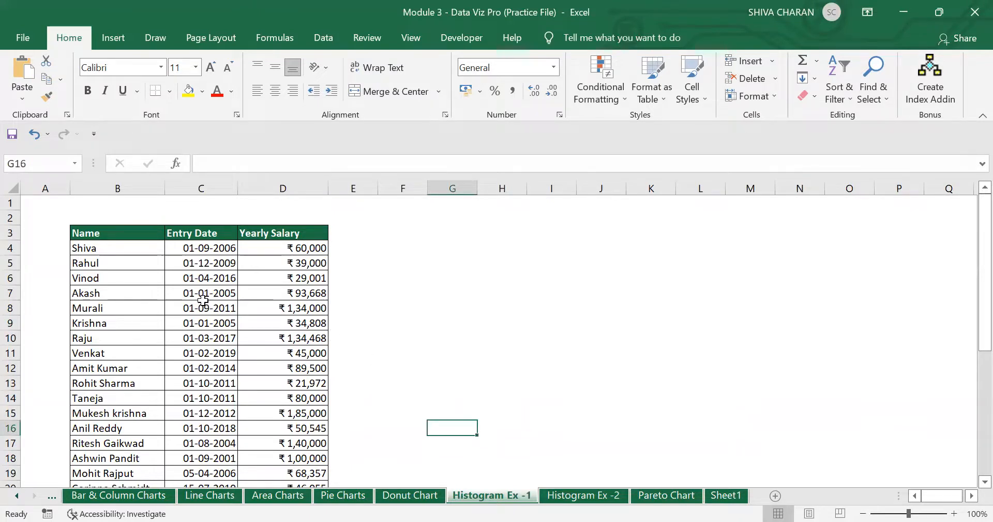
left_click(148, 233)
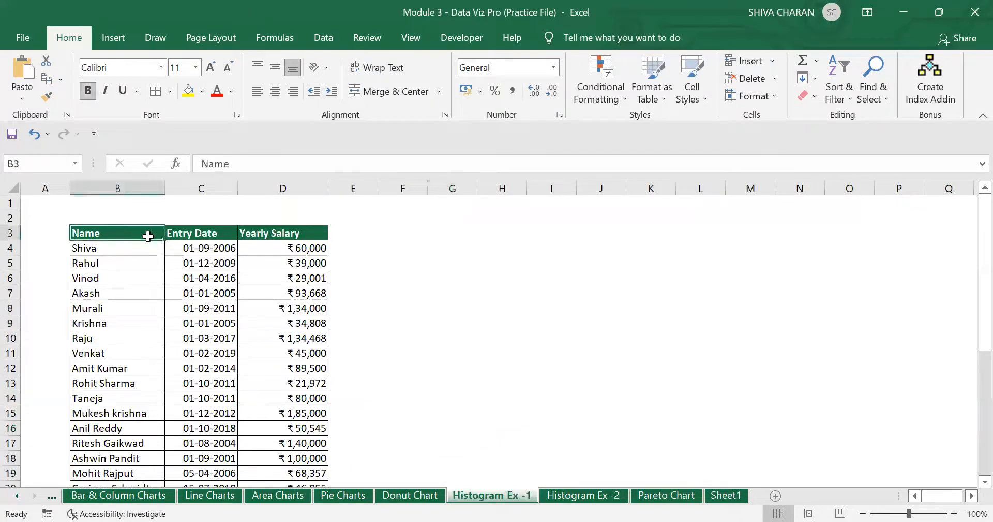
left_click(275, 240)
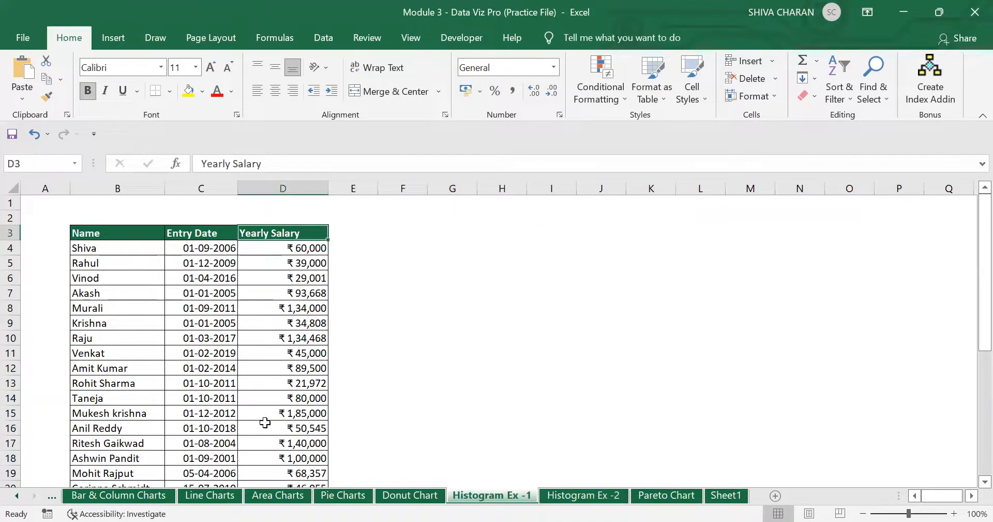
left_click(185, 235)
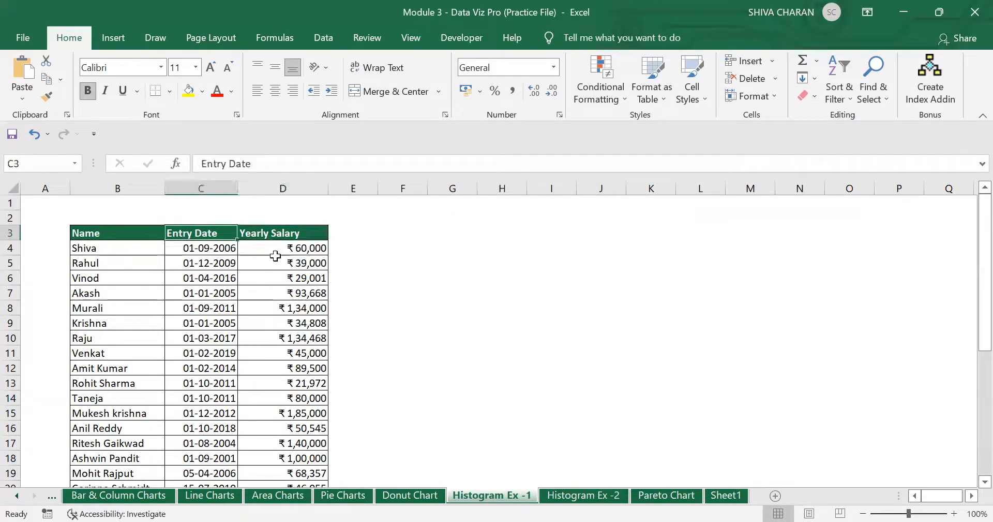
left_click_drag(128, 236, 293, 446)
scroll(388, 359, "up", 3)
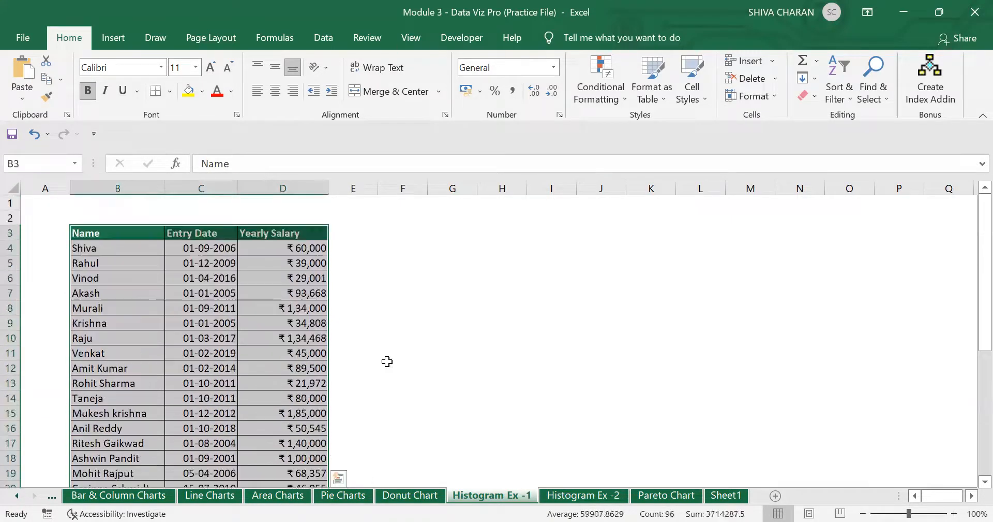
left_click(402, 324)
- Select the full salary table B3:D34 with Ctrl+Shift+Right and Ctrl+Shift+Down, then show Insert
left_click(135, 233)
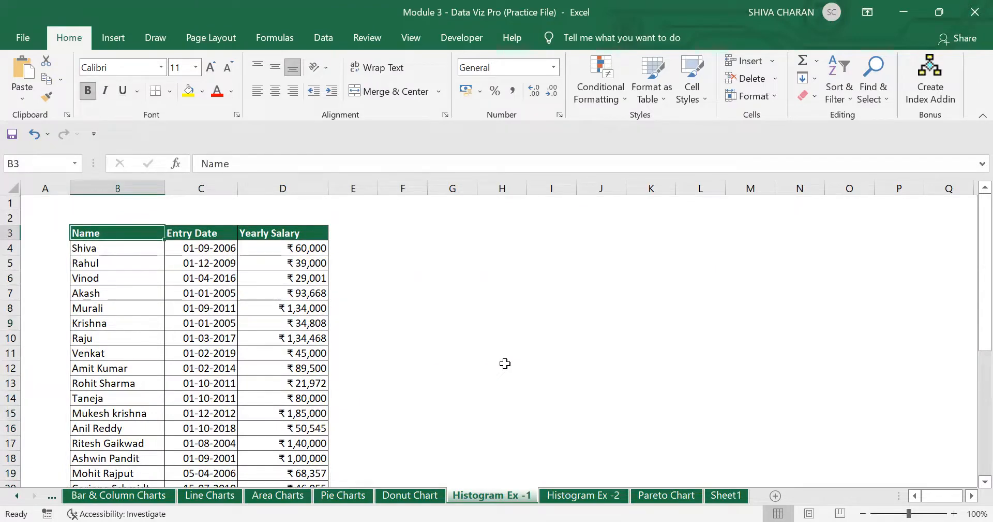
key("ctrl+shift+Right")
key("ctrl+shift+Down")
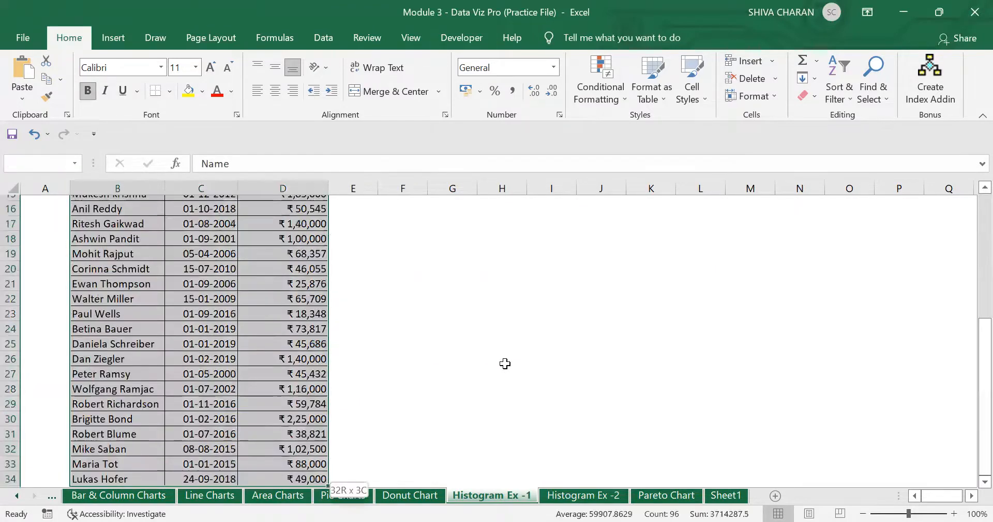
scroll(250, 398, "up", 5)
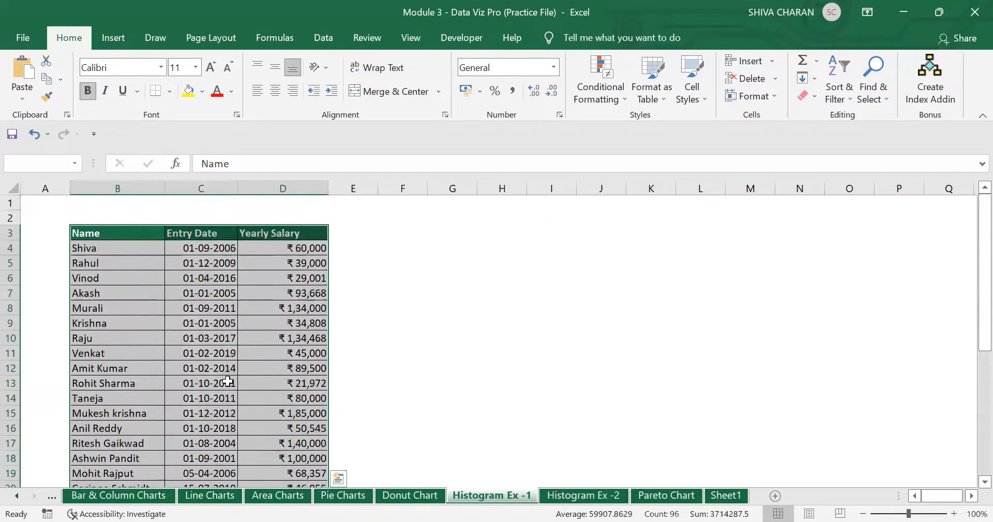
left_click(110, 38)
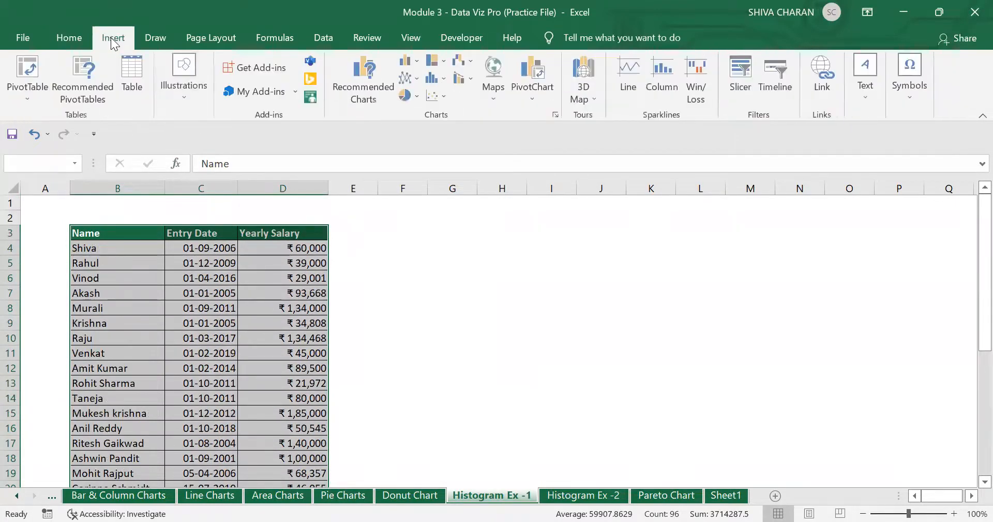
- Insert a salary histogram right of the table, zoom to 80% and widen it to column R
left_click(435, 81)
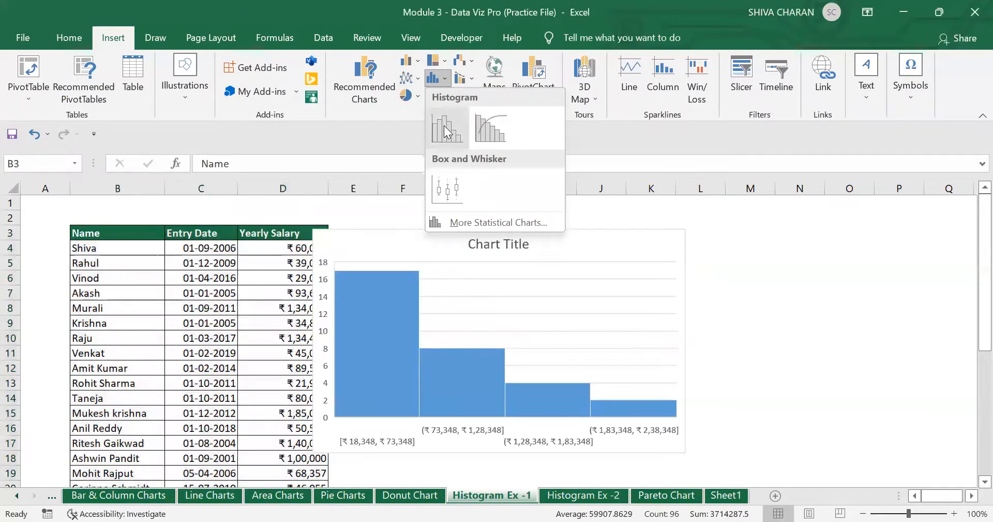
left_click(444, 125)
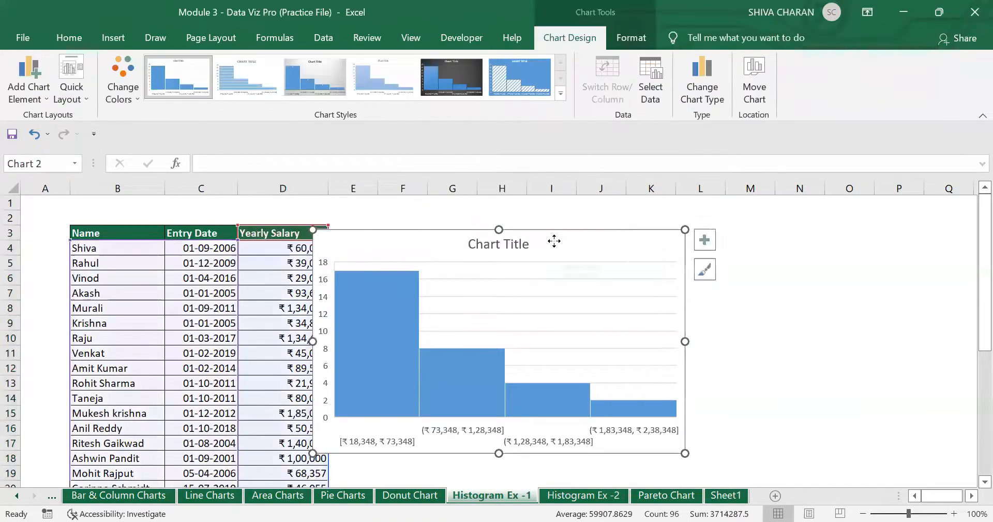
left_click_drag(554, 178, 590, 233)
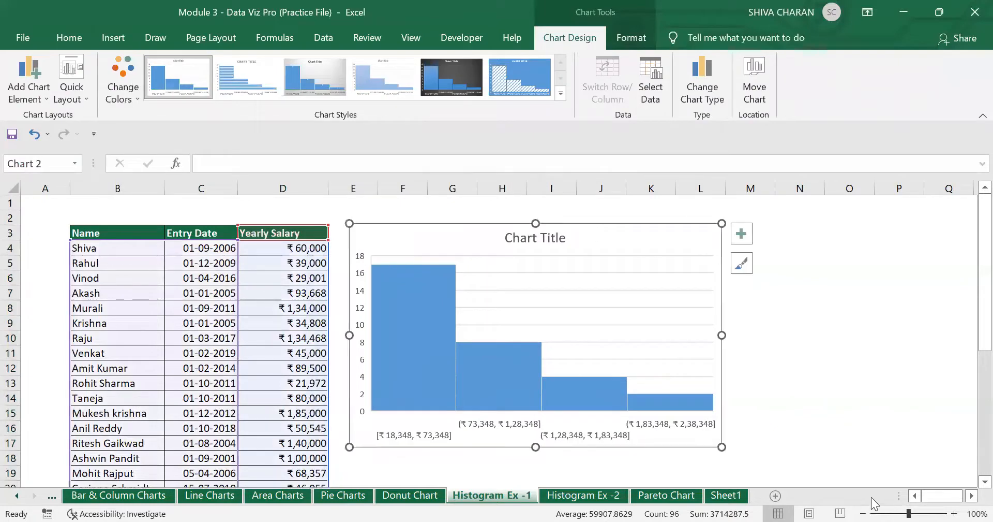
left_click(863, 512)
left_click(864, 511)
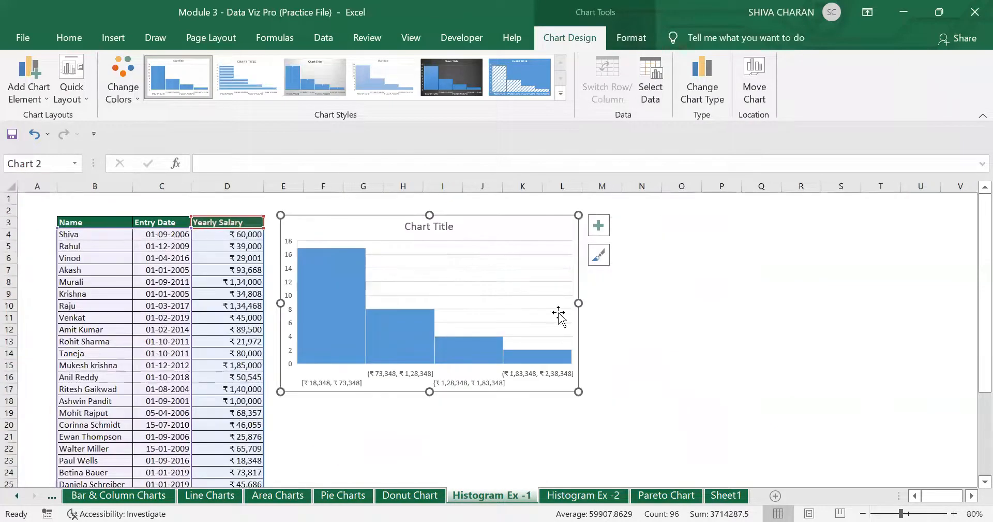
left_click_drag(579, 304, 811, 326)
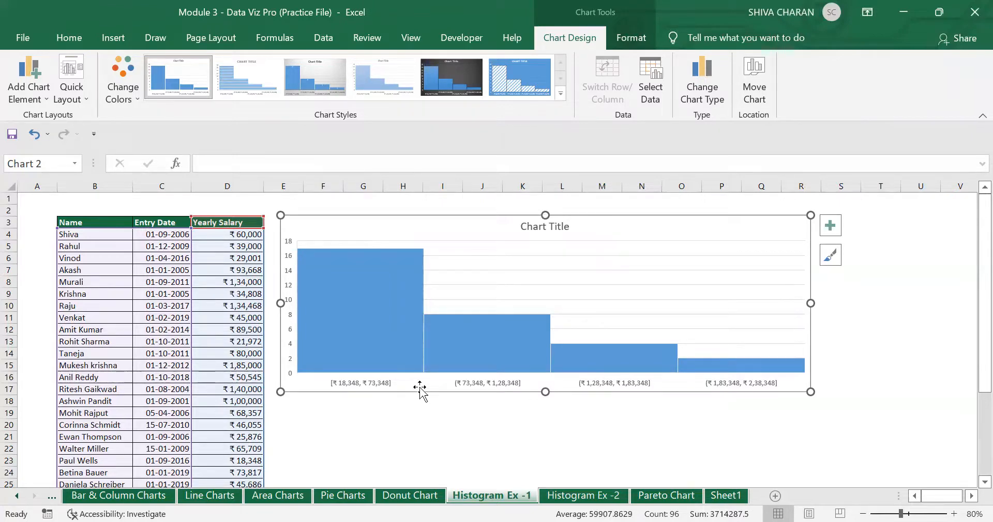
left_click(424, 424)
left_click(364, 382)
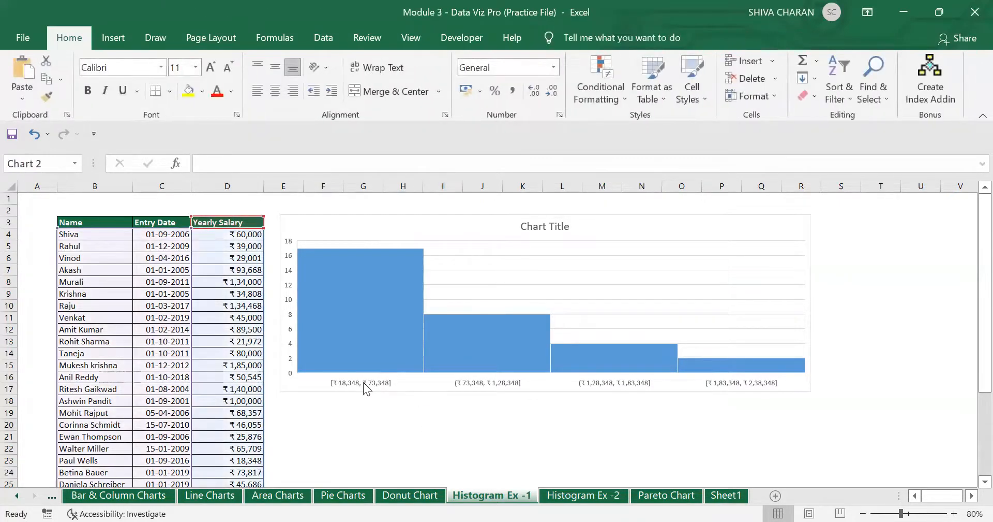
left_click(374, 414)
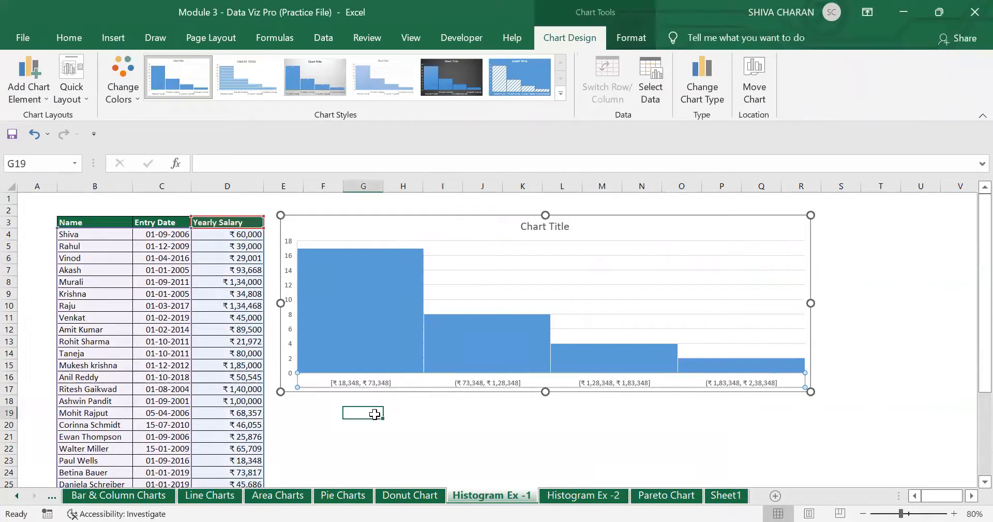
left_click(328, 388)
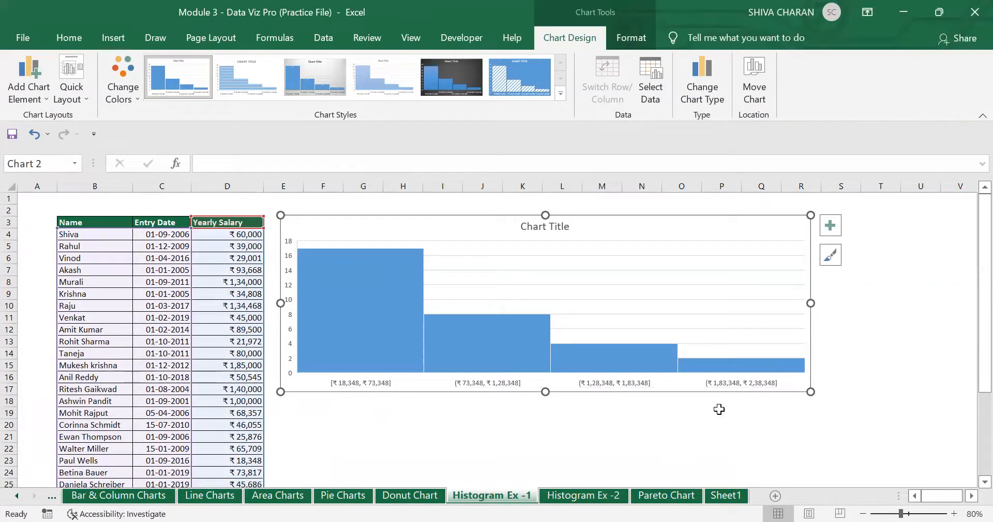
left_click(394, 398)
left_click(379, 325)
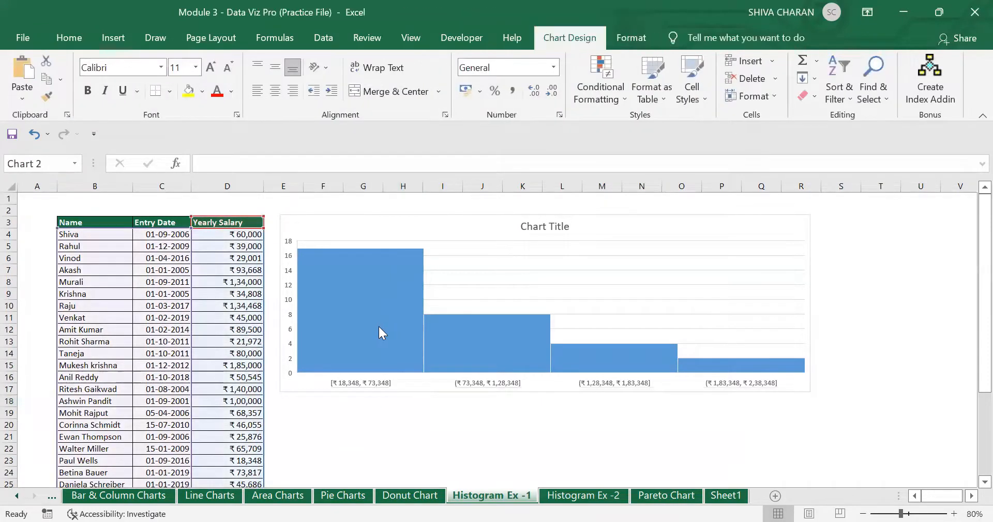
left_click(364, 335)
left_click(492, 349)
left_click(600, 351)
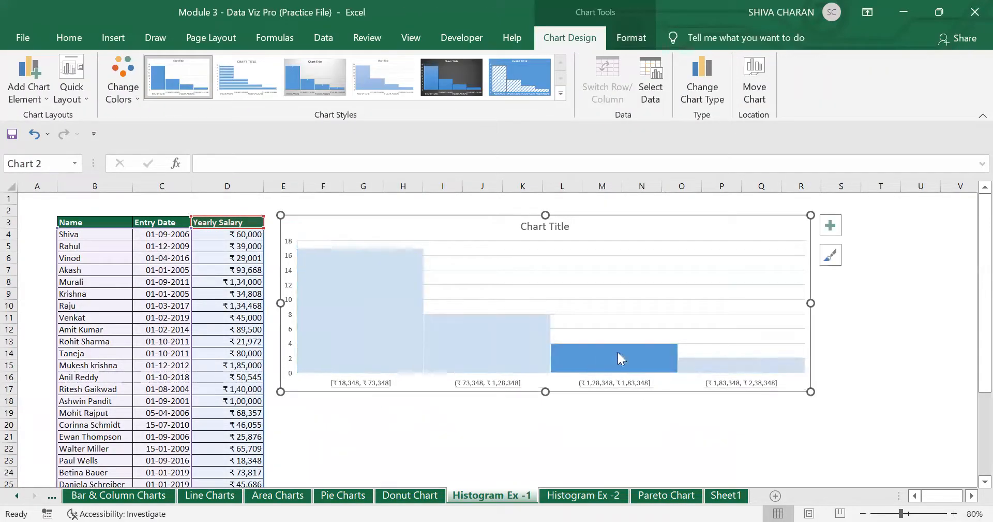
left_click(744, 369)
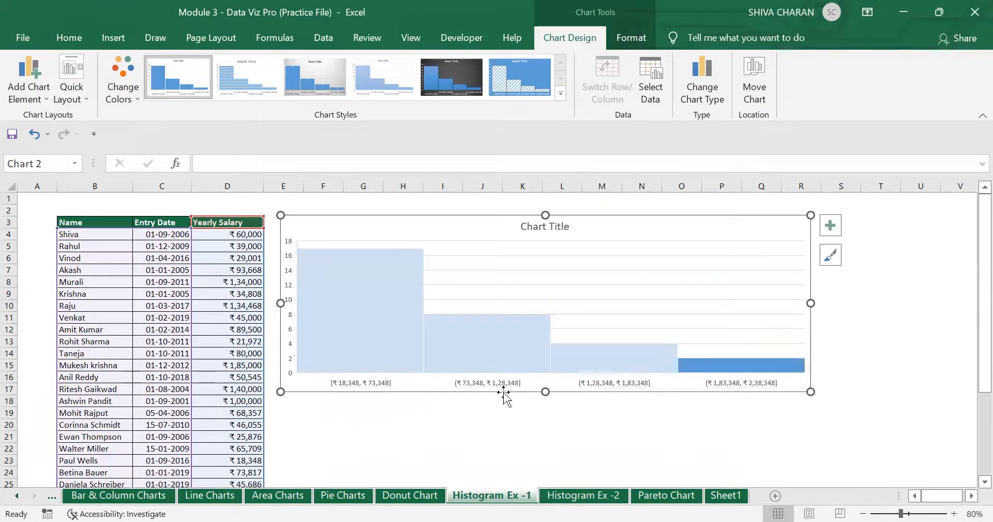
left_click(415, 388)
left_click(410, 415)
left_click(375, 387)
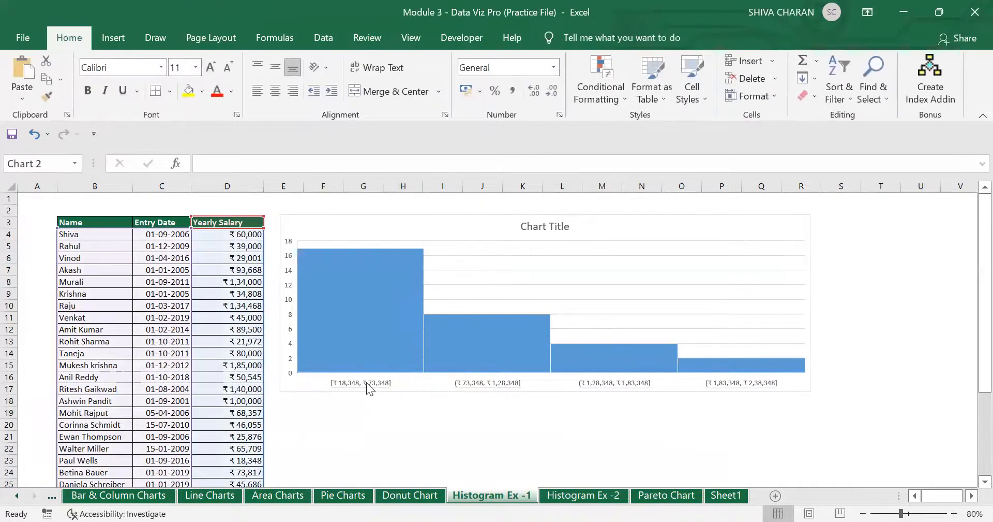
left_click(367, 381)
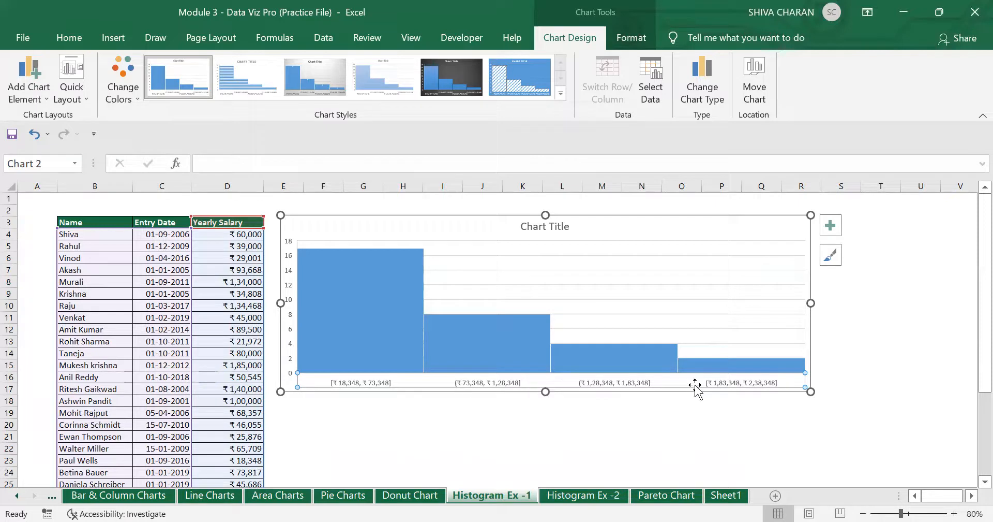
- Open Format Axis for the horizontal axis and switch the bins to Bin width 55000
right_click(361, 383)
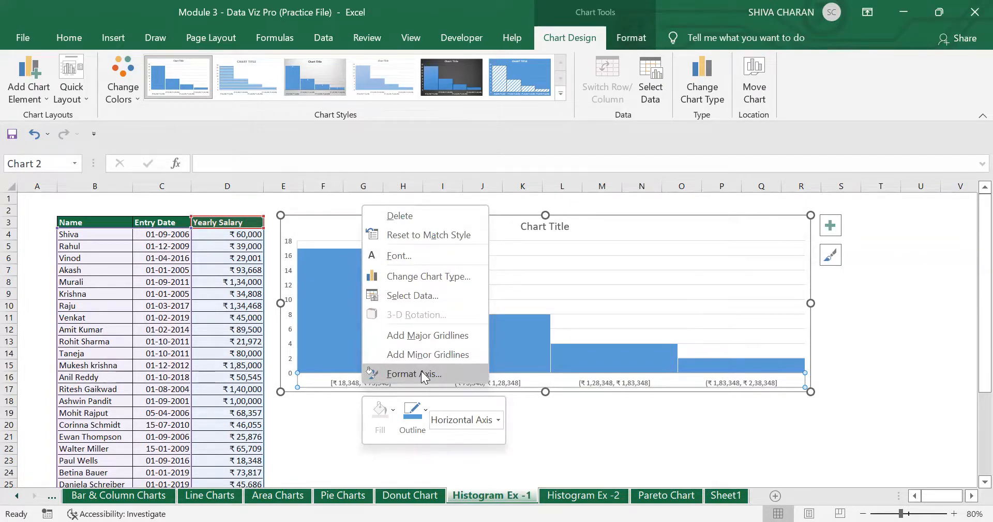
left_click(414, 373)
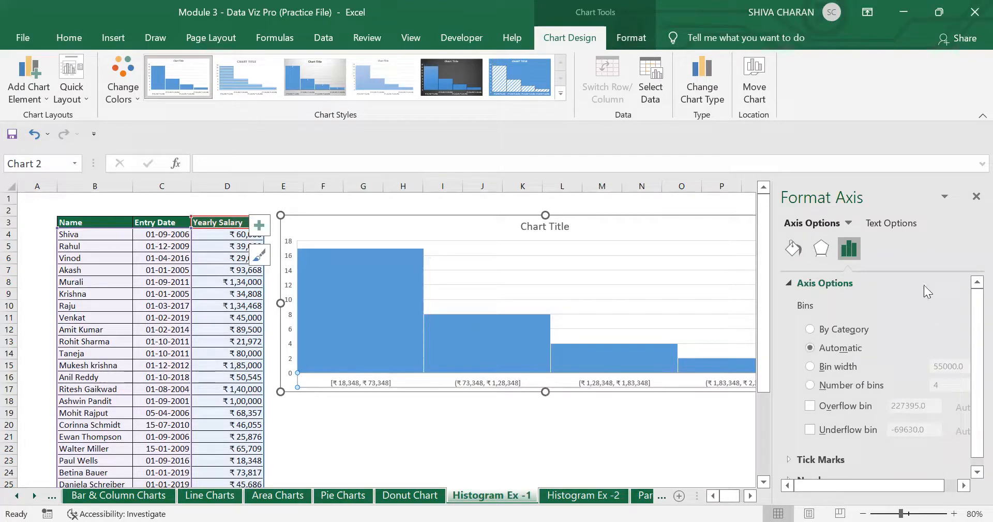
scroll(969, 362, "down", 1)
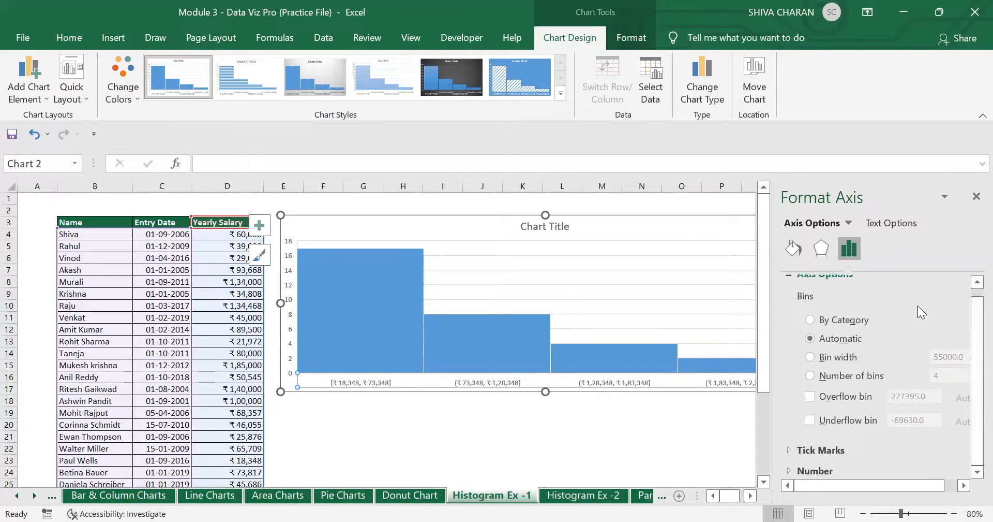
scroll(968, 331, "up", 1)
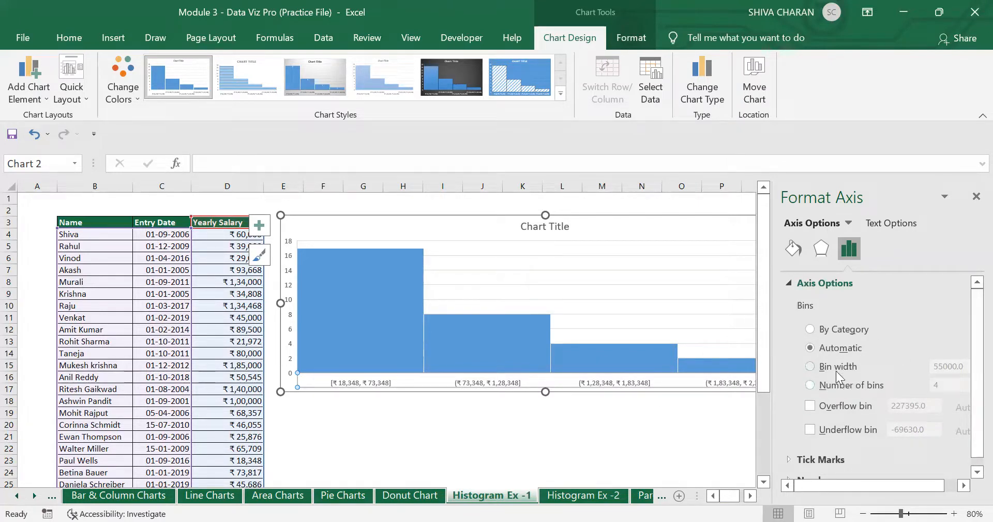
left_click(810, 365)
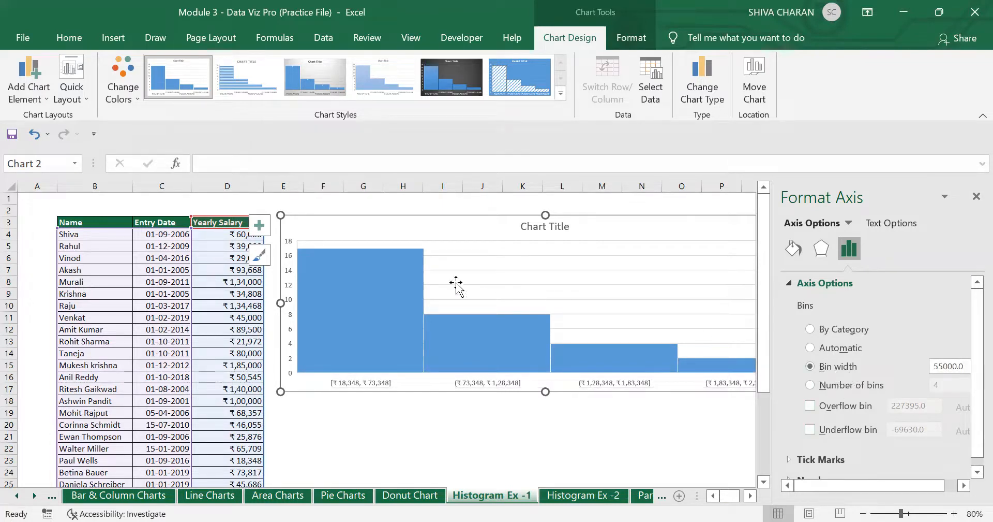
- Check the bar series fill settings, then reselect the horizontal axis
left_click(330, 296)
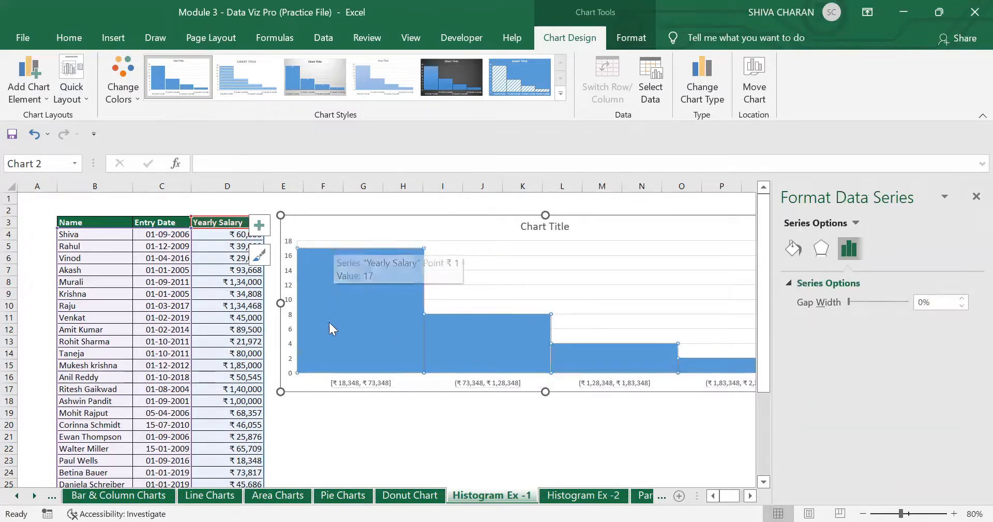
mouse_move(339, 300)
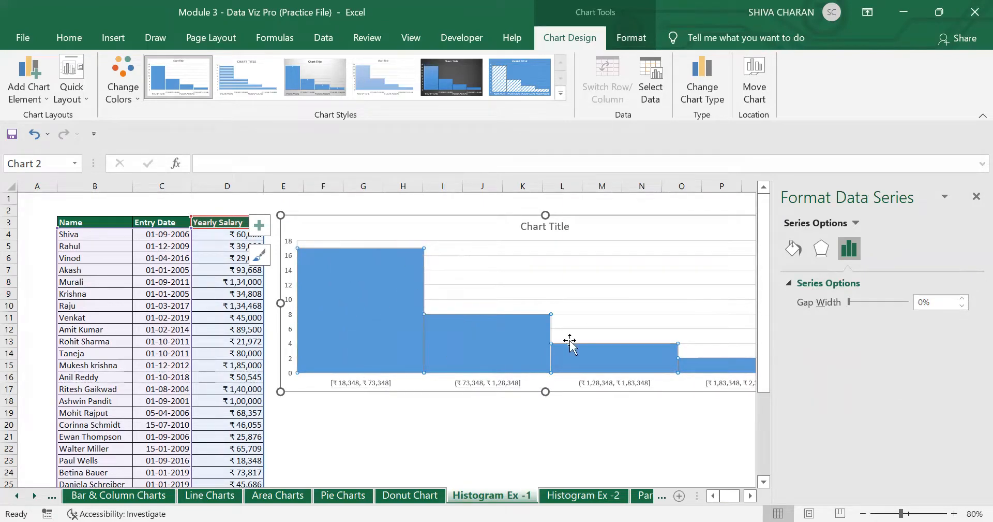
left_click(793, 249)
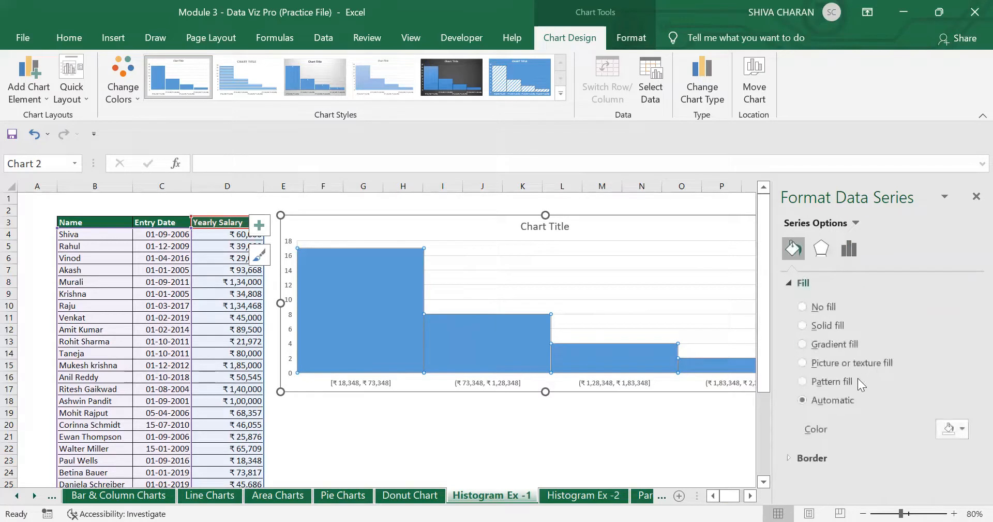
left_click(515, 383)
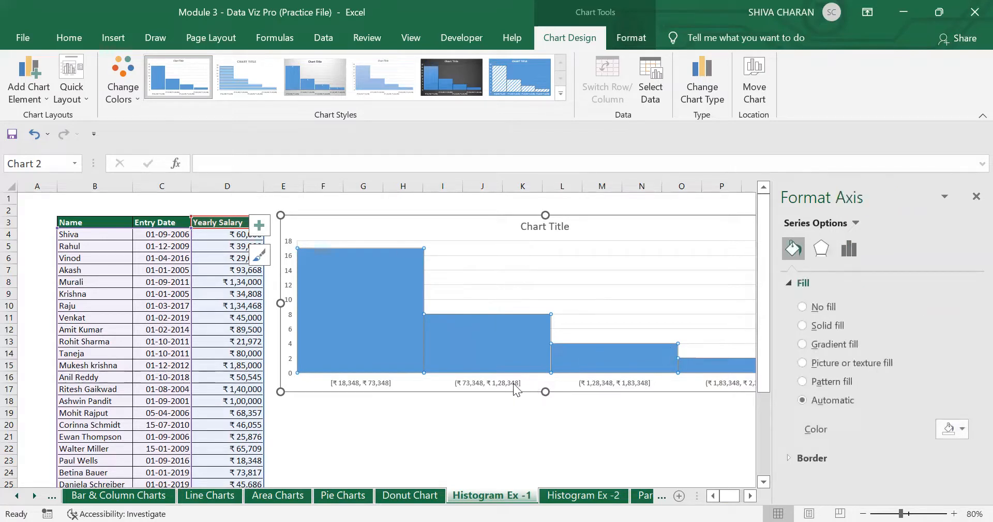
right_click(515, 388)
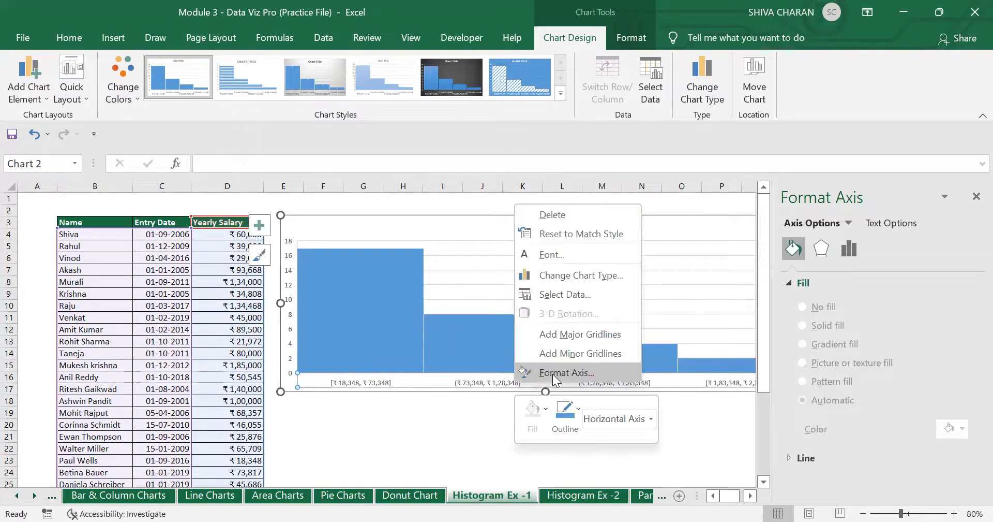
- Set the histogram's axis to 8 bins
left_click(549, 373)
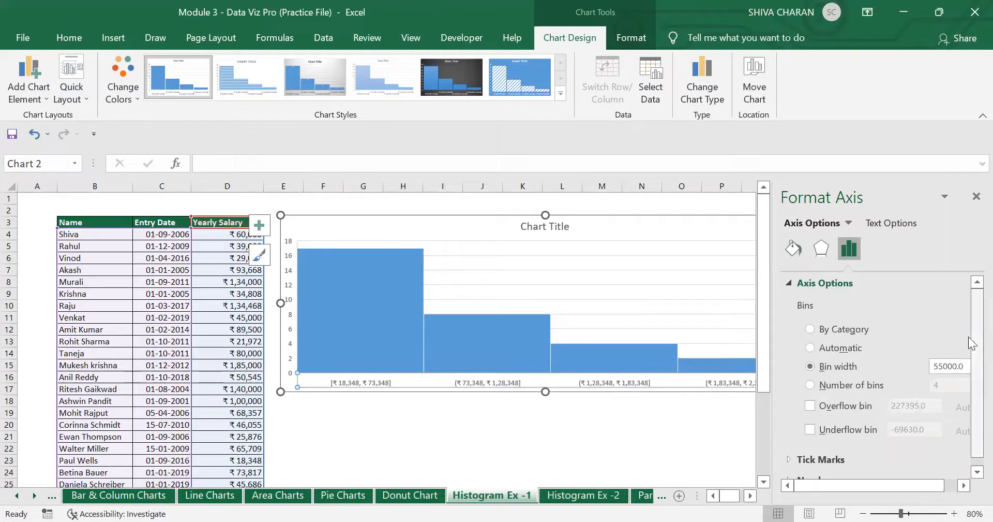
scroll(934, 384, "down", 1)
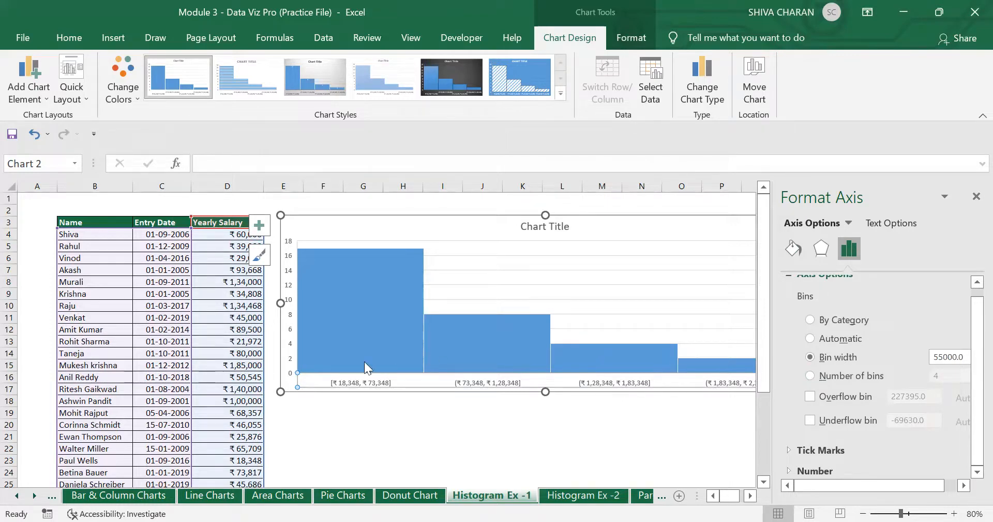
left_click(811, 381)
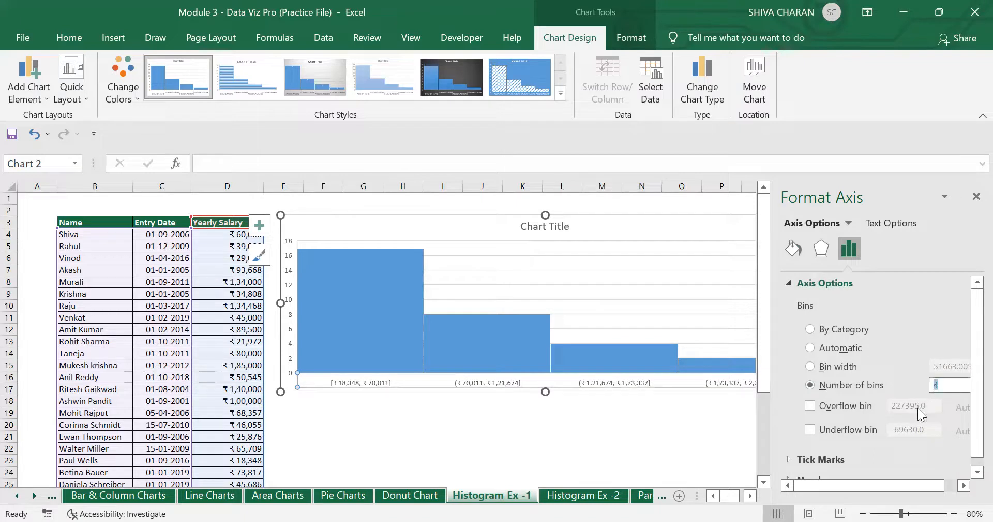
type("8")
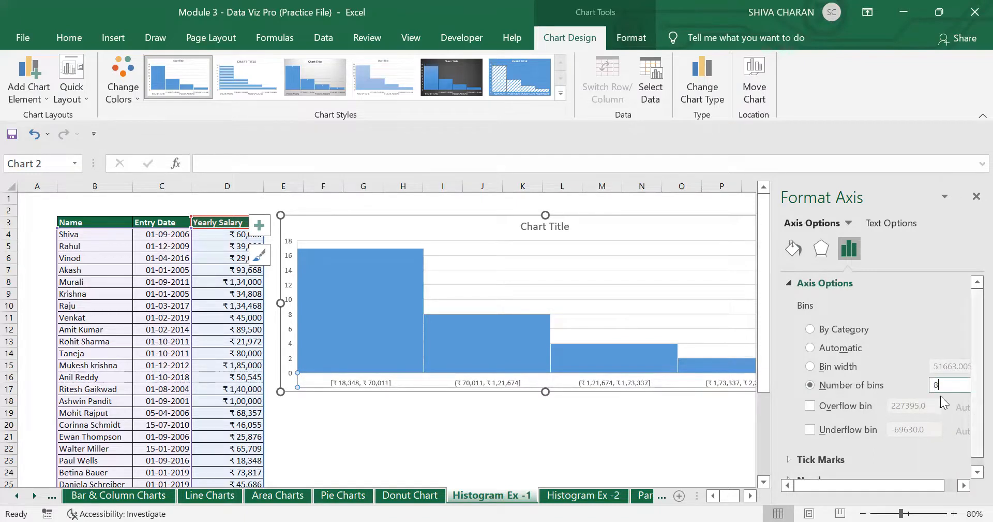
key("Return")
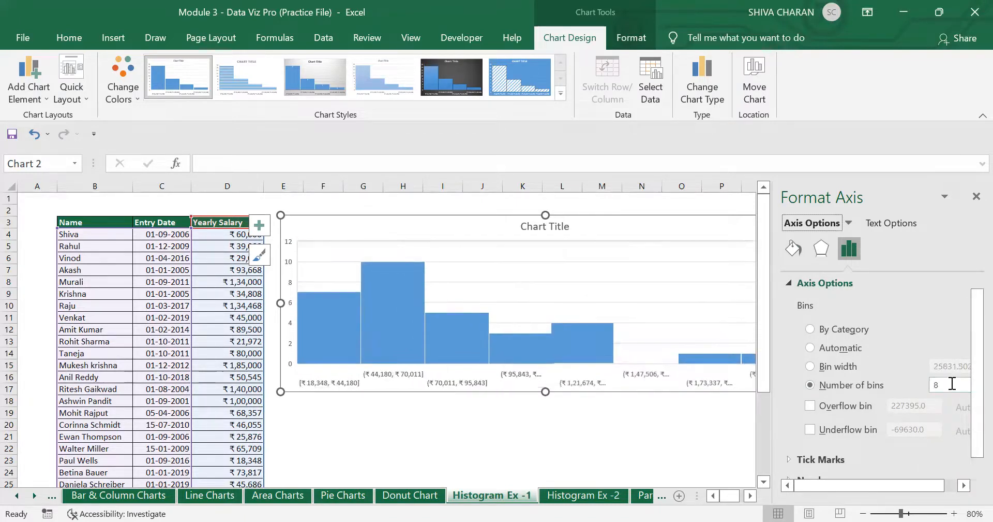
- Switch back to a fixed bin width of 30000
left_click(823, 366)
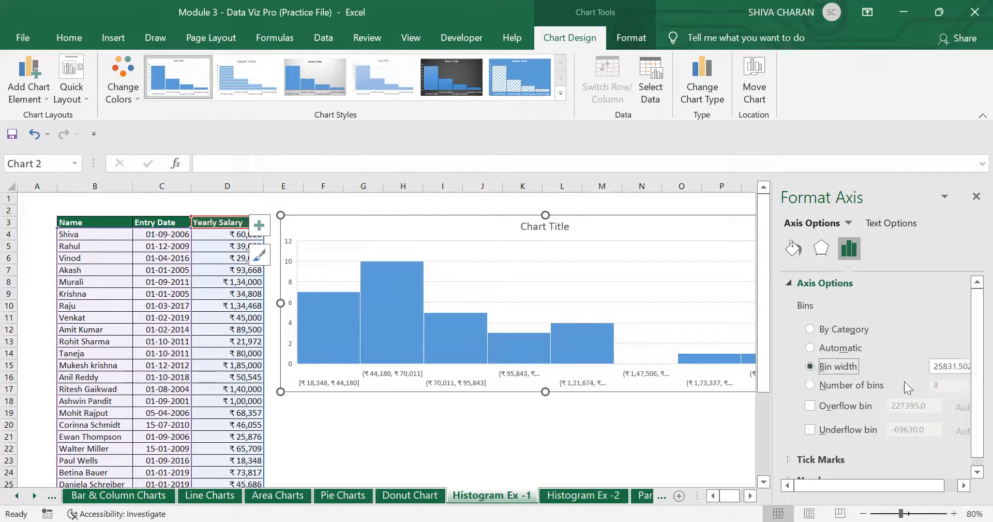
left_click(944, 366)
type("3000")
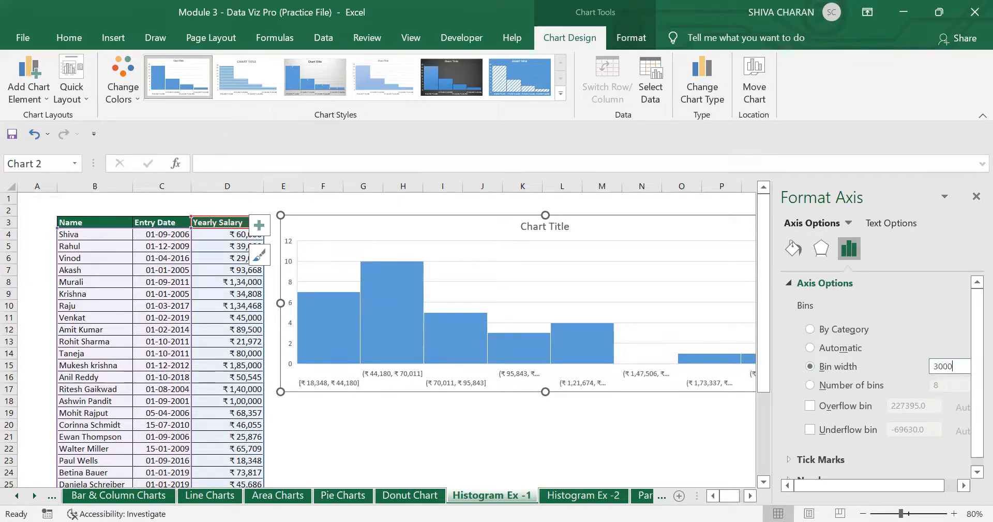
type("0")
key("Return")
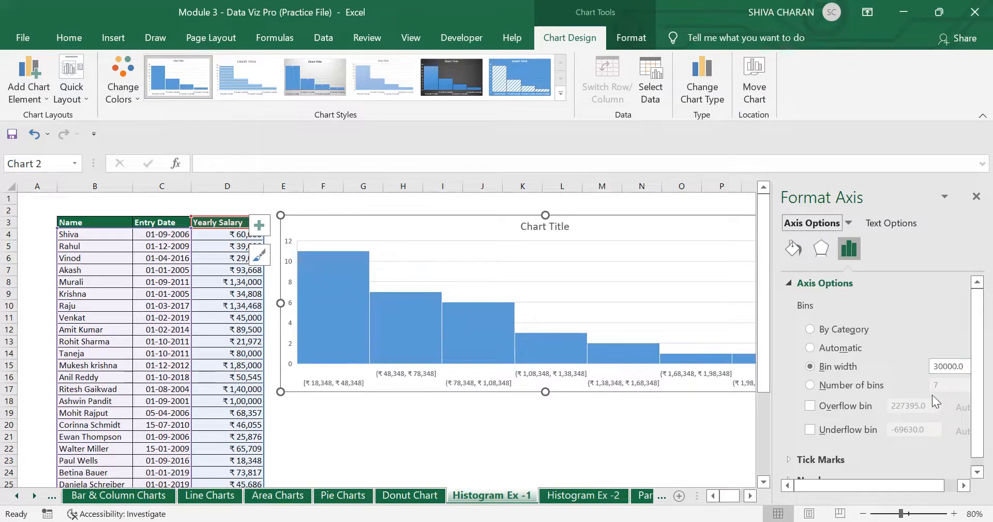
- Enable the overflow bin with a 200000 threshold
left_click(811, 406)
double_click(899, 406)
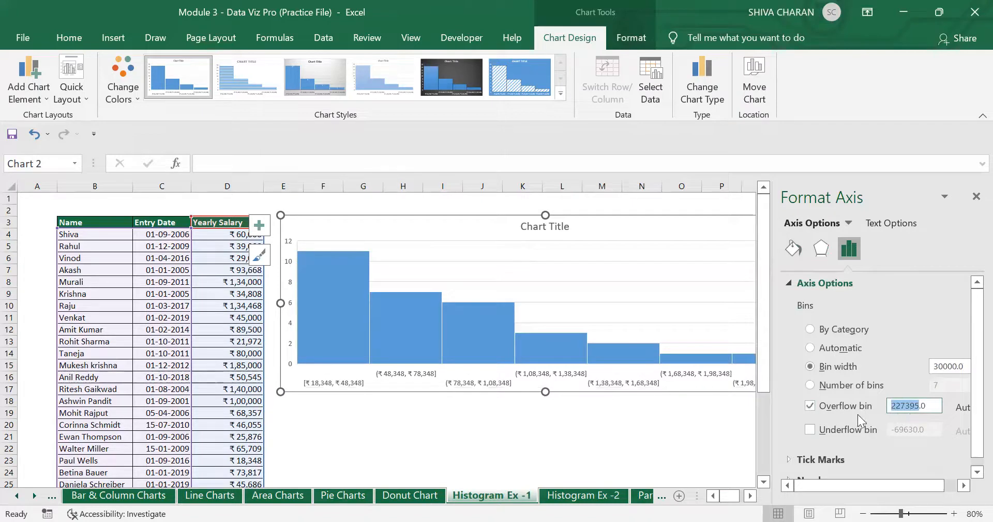
key("shift+End")
type("200")
key("Return")
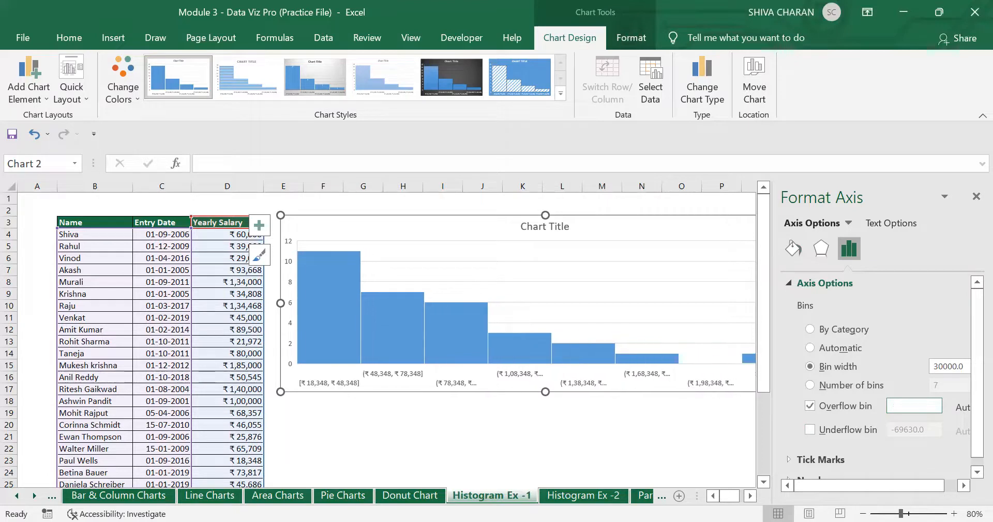
- Enable the underflow bin with a 15000 threshold and select the chart area
left_click(810, 429)
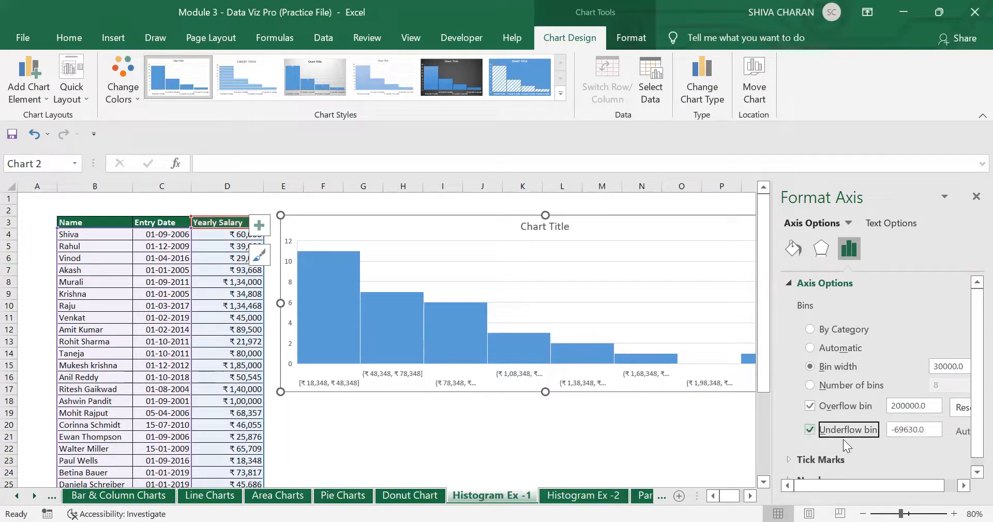
double_click(906, 429)
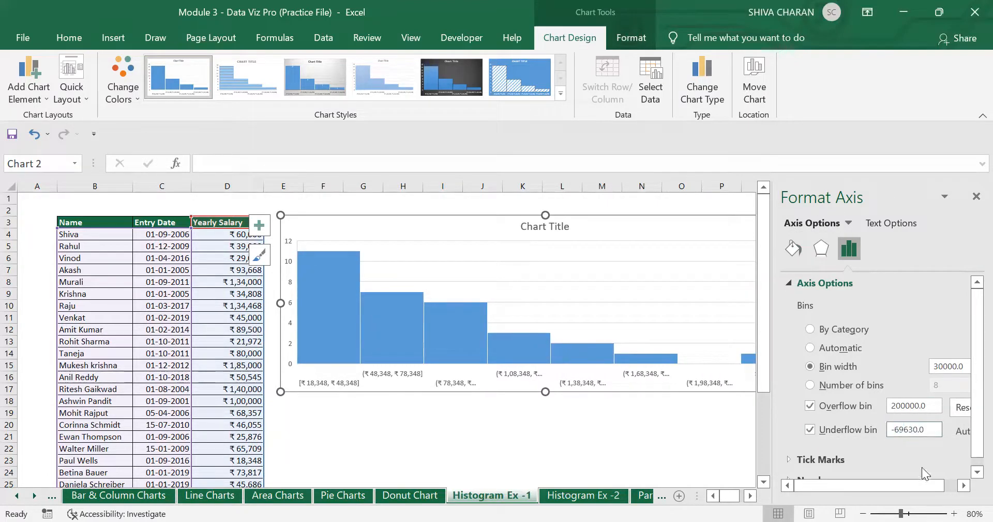
key("ctrl+a")
type("15")
key("Return")
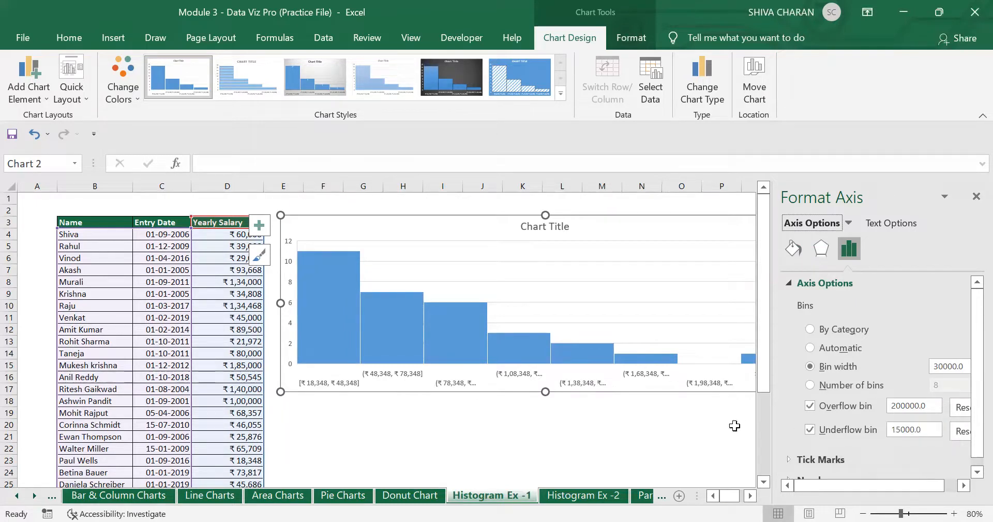
left_click(657, 394)
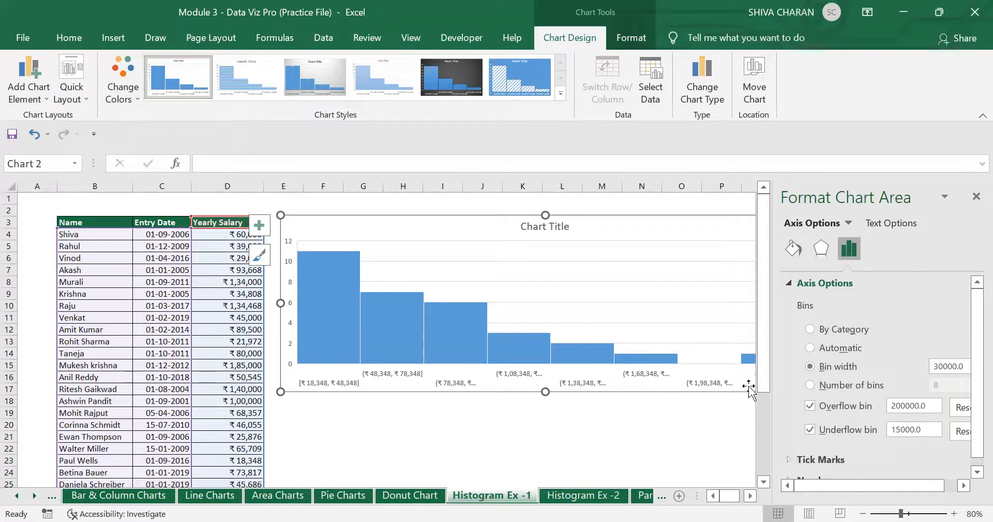
- Close the Format pane and stretch the histogram to span columns E to W
left_click(975, 196)
left_click(758, 412)
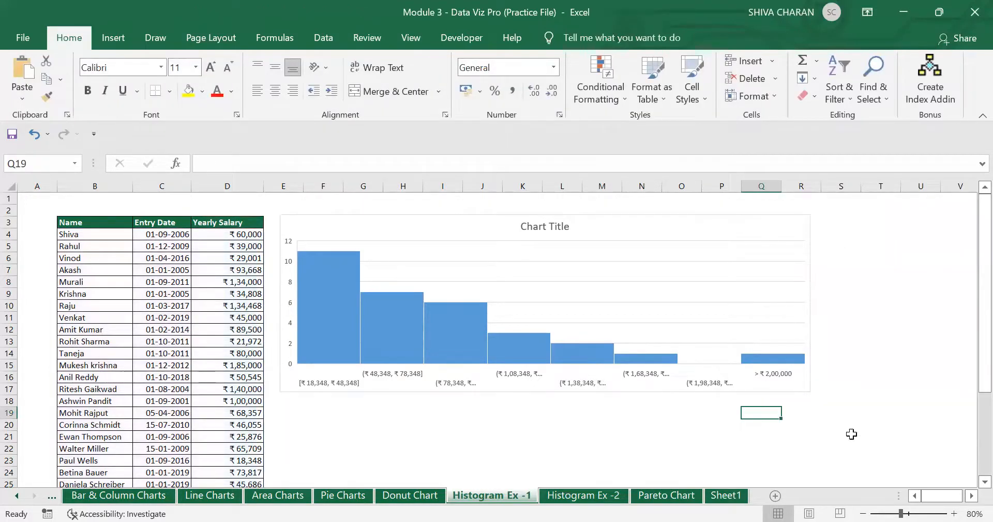
left_click(971, 496)
left_click(971, 496)
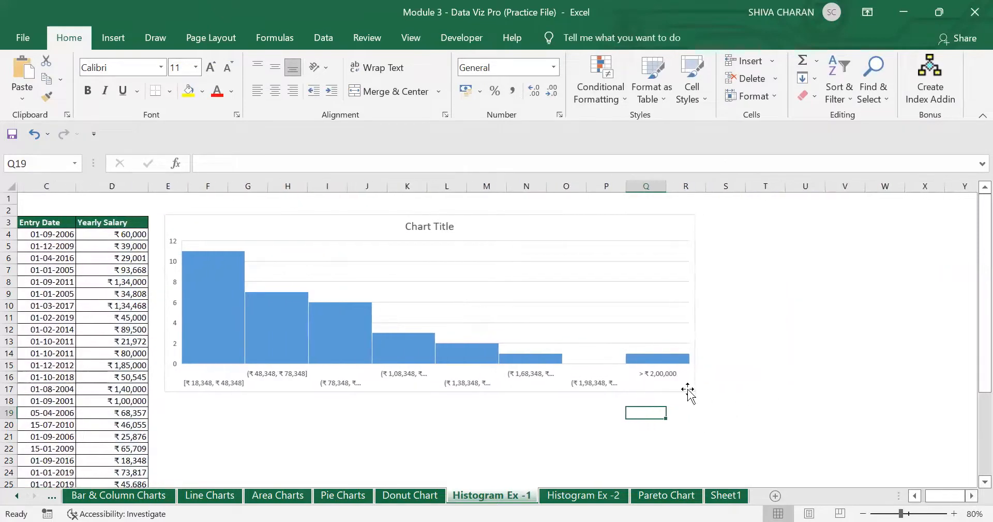
left_click_drag(692, 390, 905, 436)
left_click(603, 469)
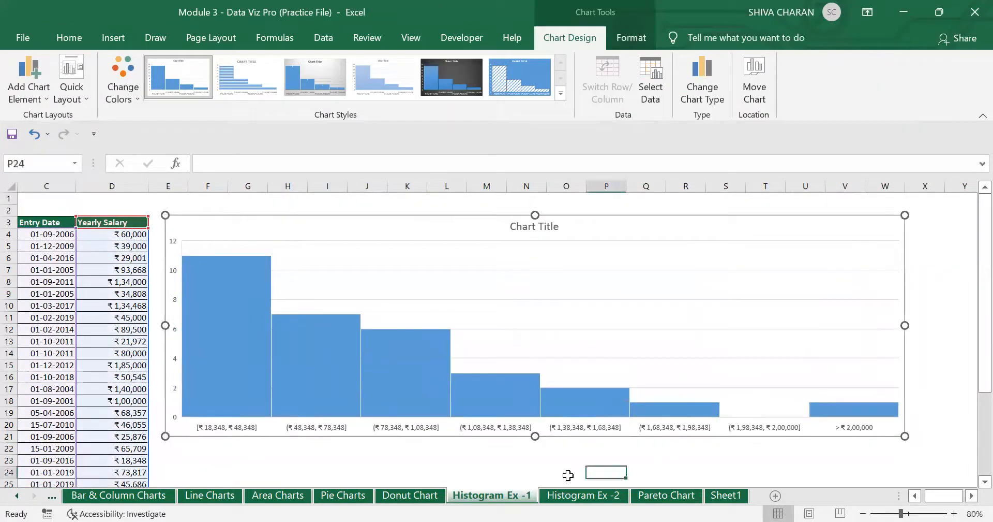
- Shift the histogram slightly left so all eight bin labels show fully
left_click(280, 419)
left_click(915, 496)
left_click(915, 496)
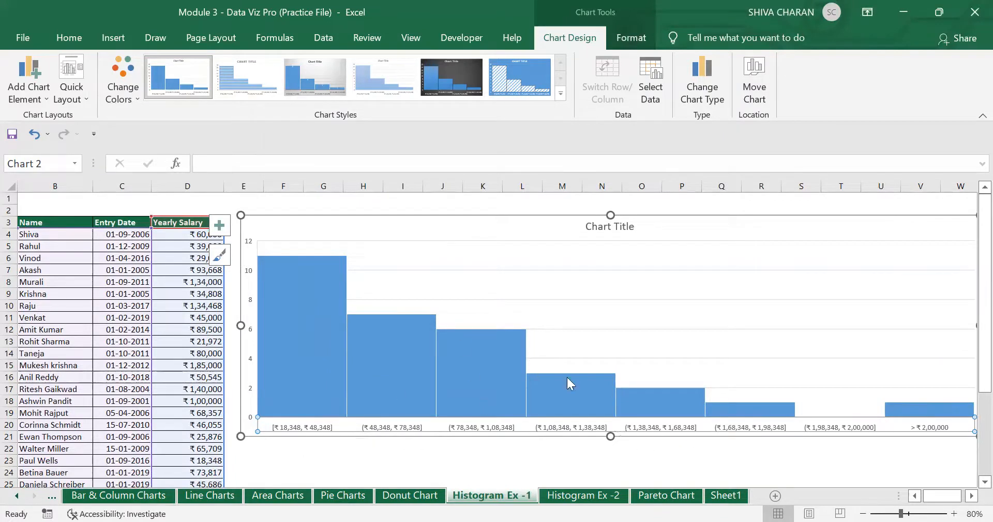
left_click_drag(428, 227, 416, 228)
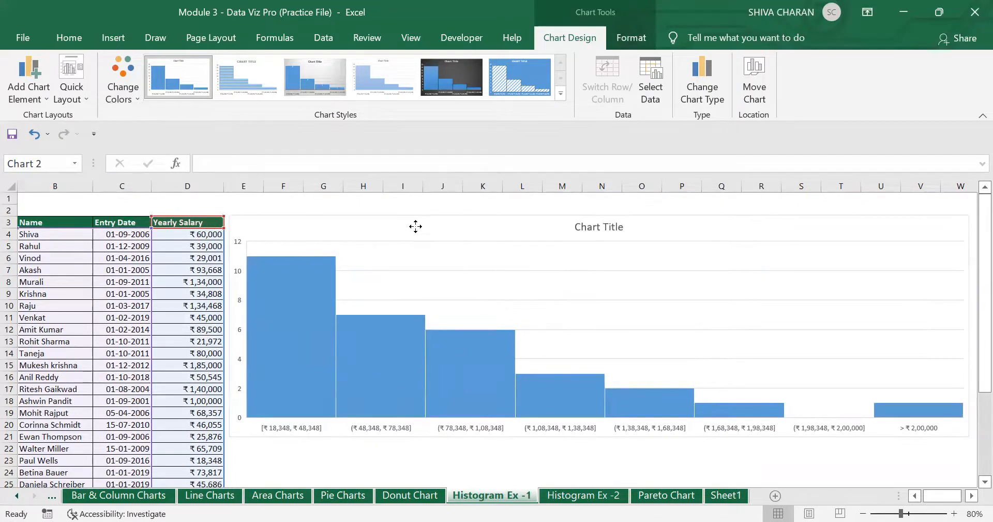
left_click(213, 400)
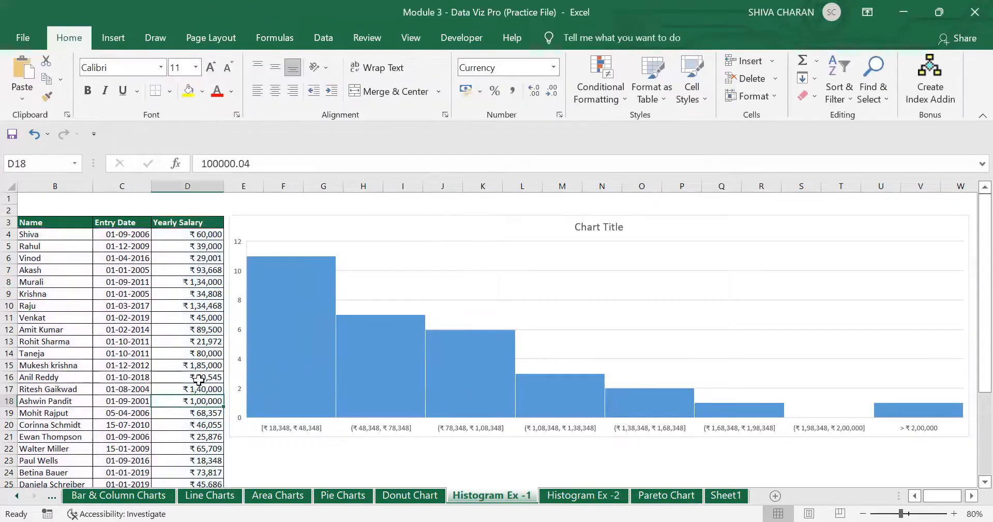
- Change the salary in D13 to 15,309
left_click(199, 378)
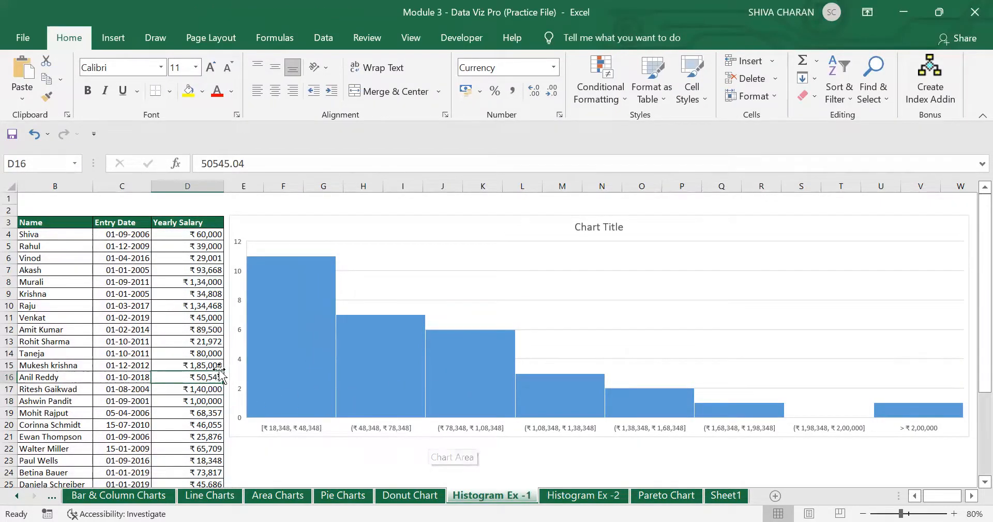
left_click(193, 342)
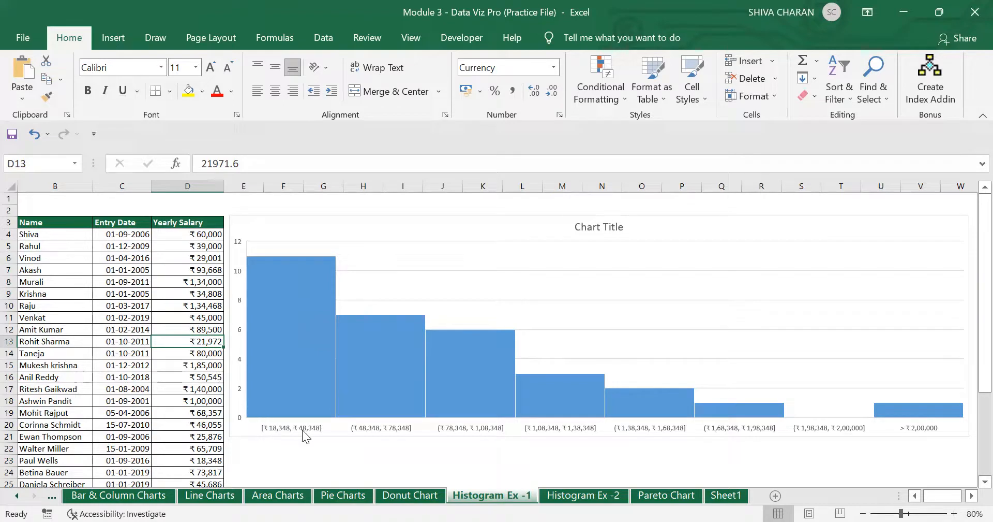
type("15,3")
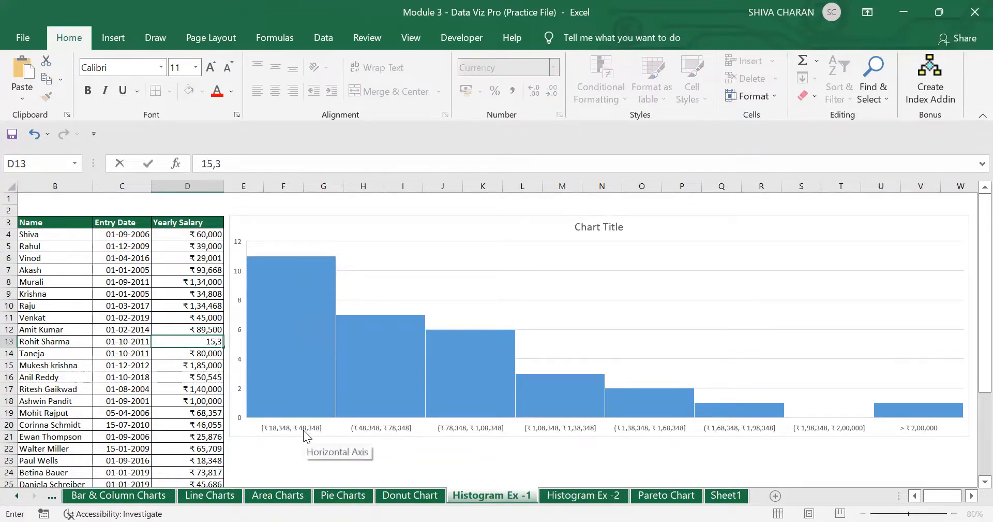
type("09")
key("Return")
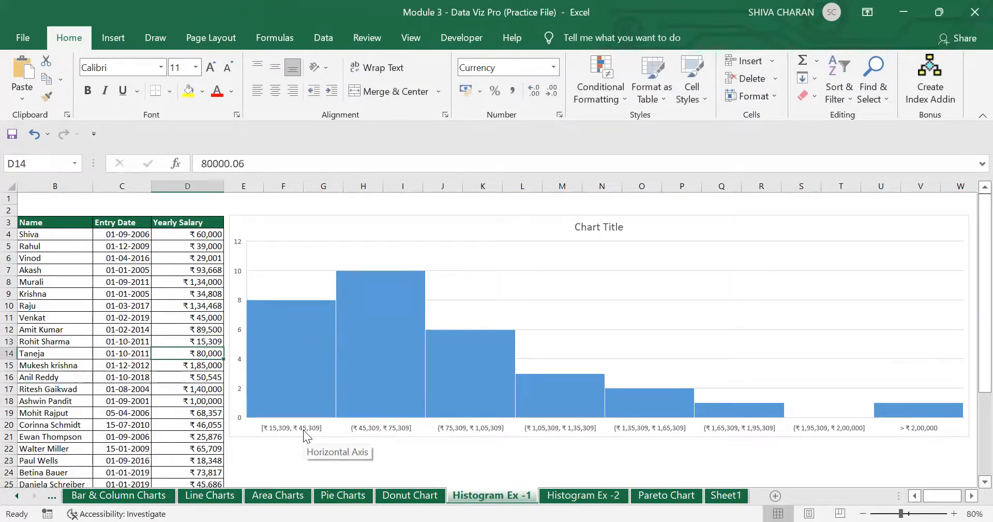
- Change the salary in D21 to 15,394 and check the updated histogram
mouse_move(392, 352)
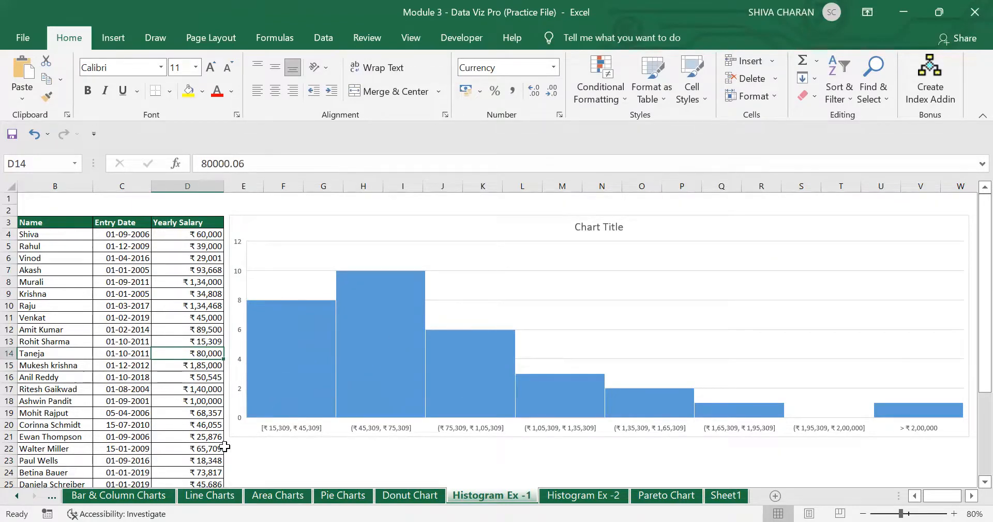
scroll(225, 446, "down", 1)
left_click(210, 402)
type("1")
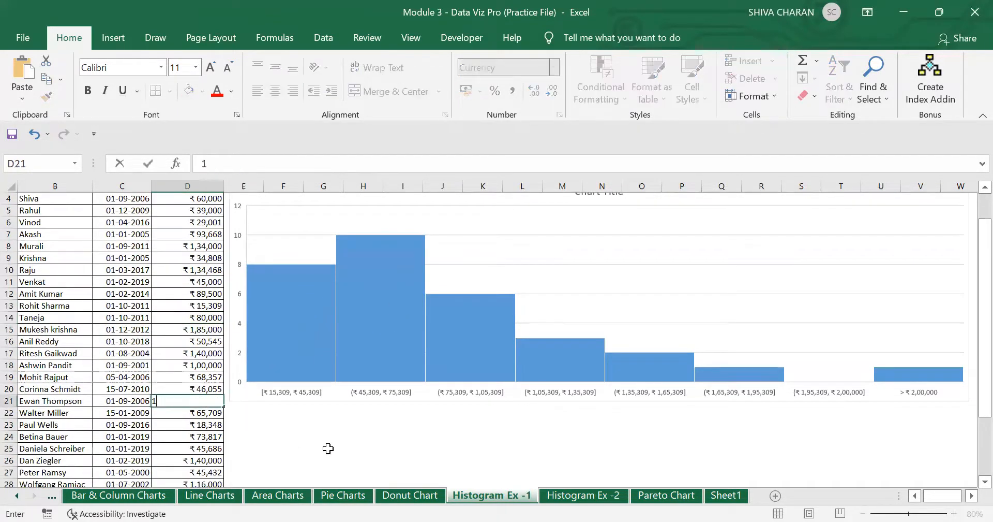
type("5,394")
key("Return")
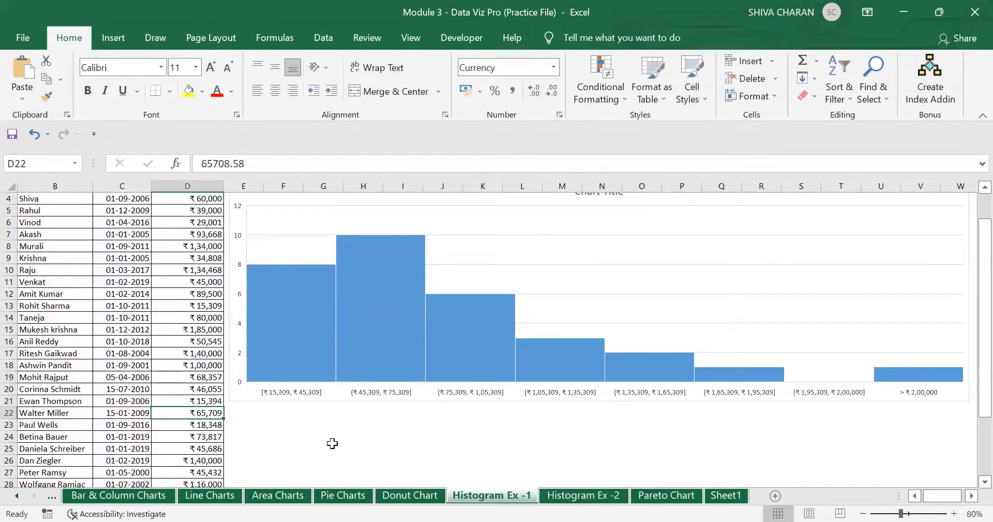
left_click(332, 443)
left_click(303, 342)
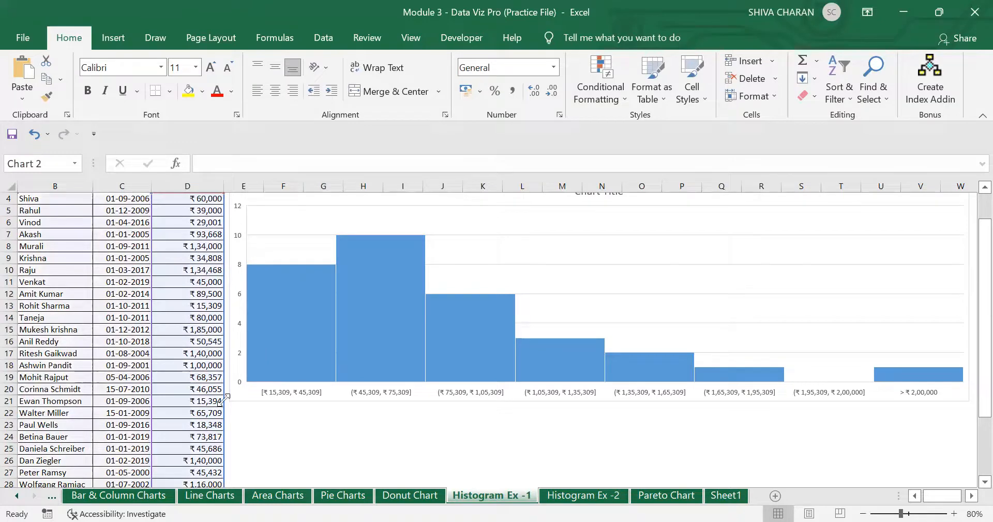
left_click(335, 441)
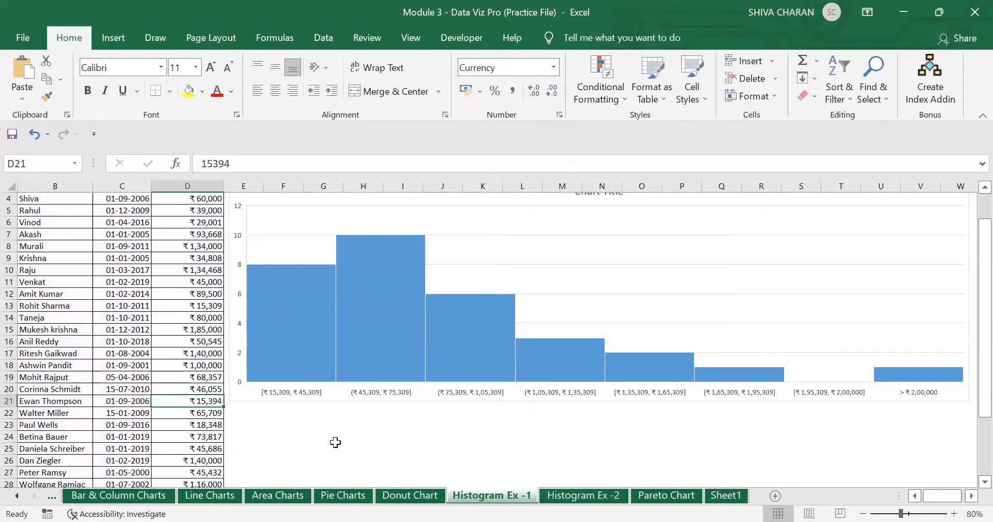
- Add data labels to the histogram bars showing counts 8, 10, 6, 3, 2, 1, 0, 1
left_click(295, 399)
scroll(642, 430, "up", 1)
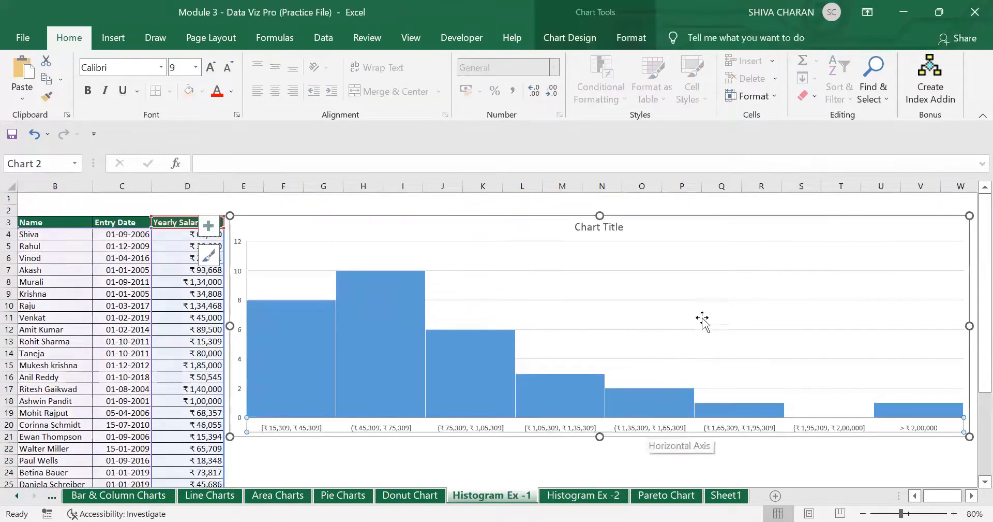
left_click(452, 224)
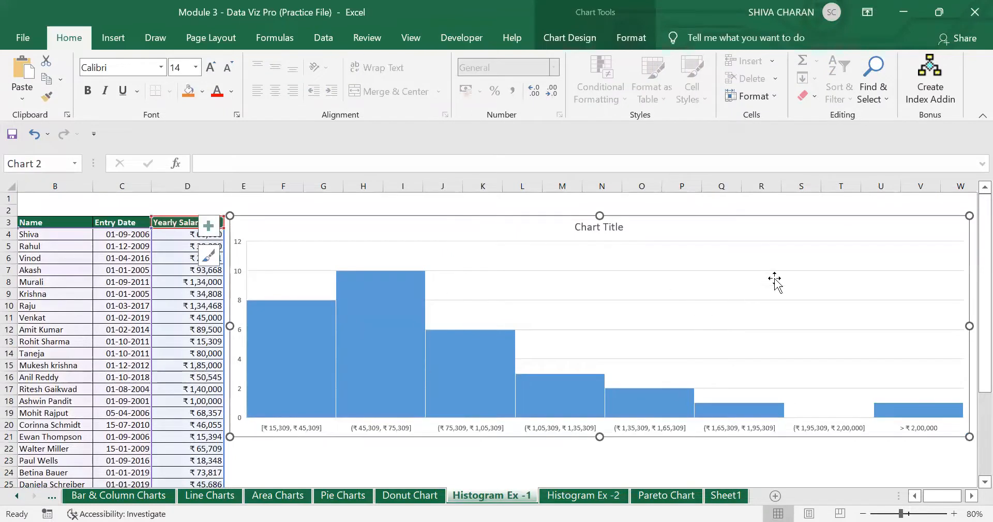
left_click(214, 231)
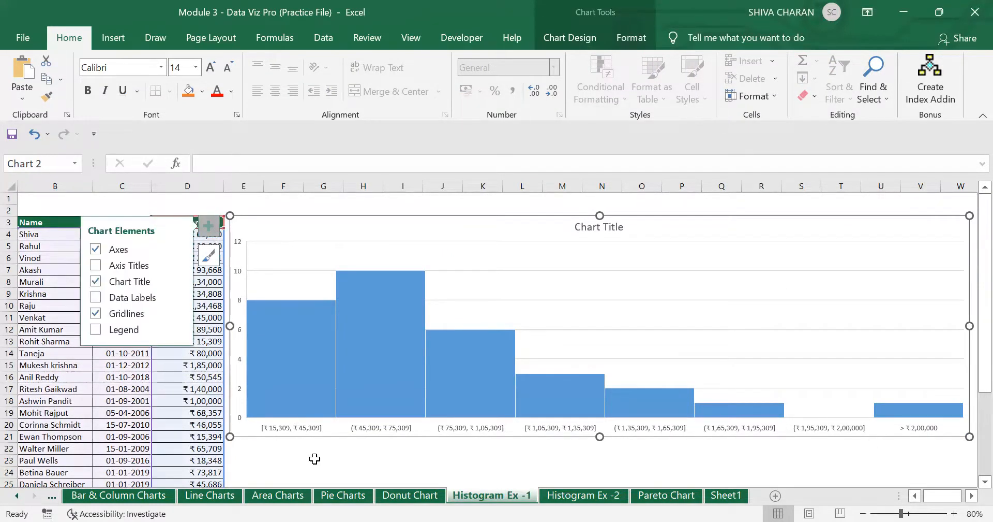
left_click(317, 458)
left_click(314, 222)
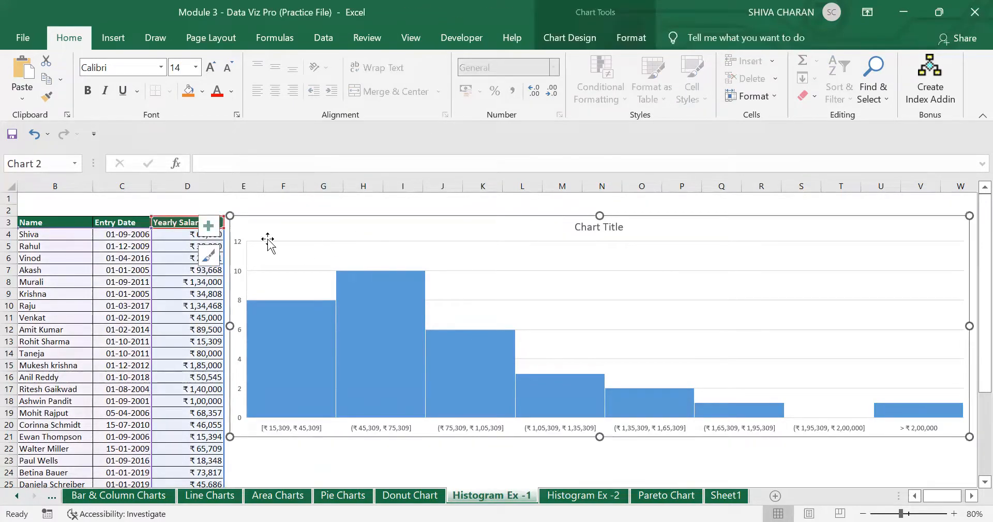
left_click(209, 231)
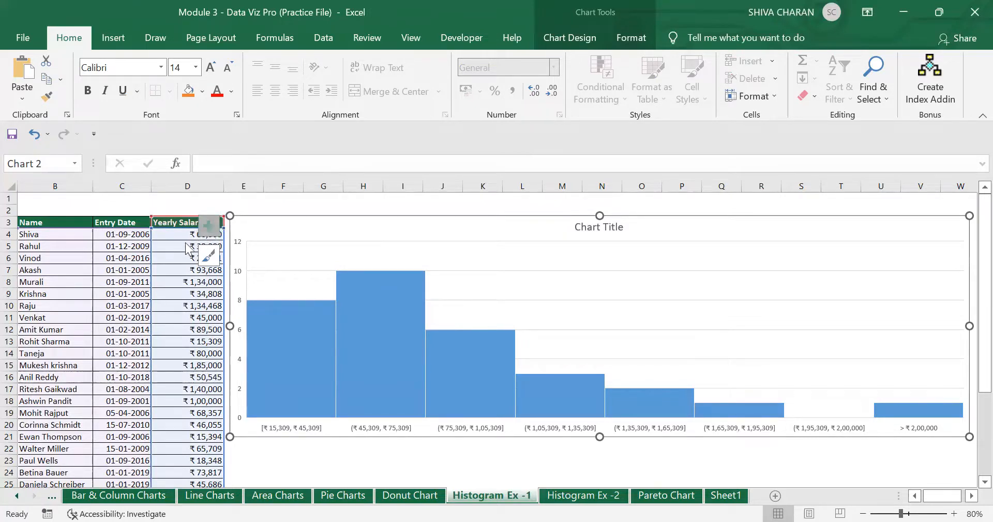
left_click(96, 297)
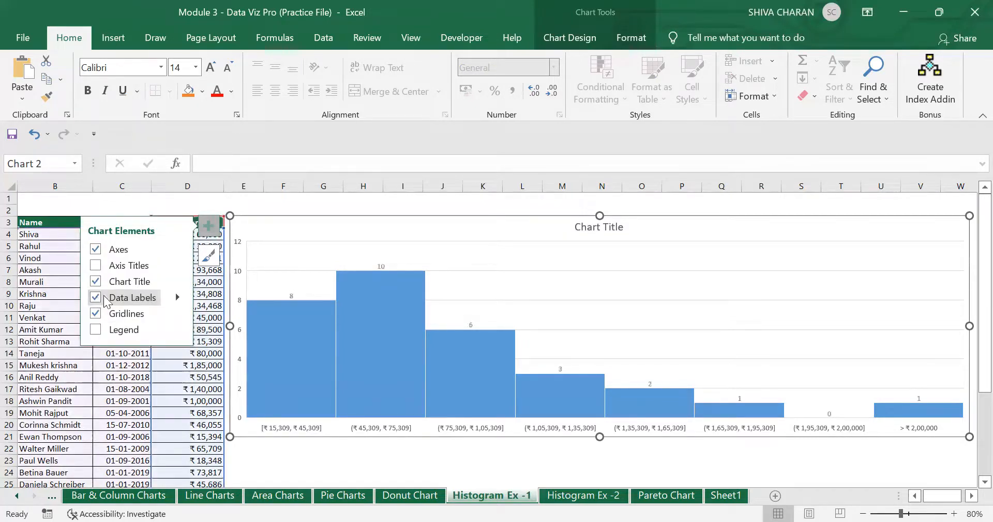
left_click(339, 462)
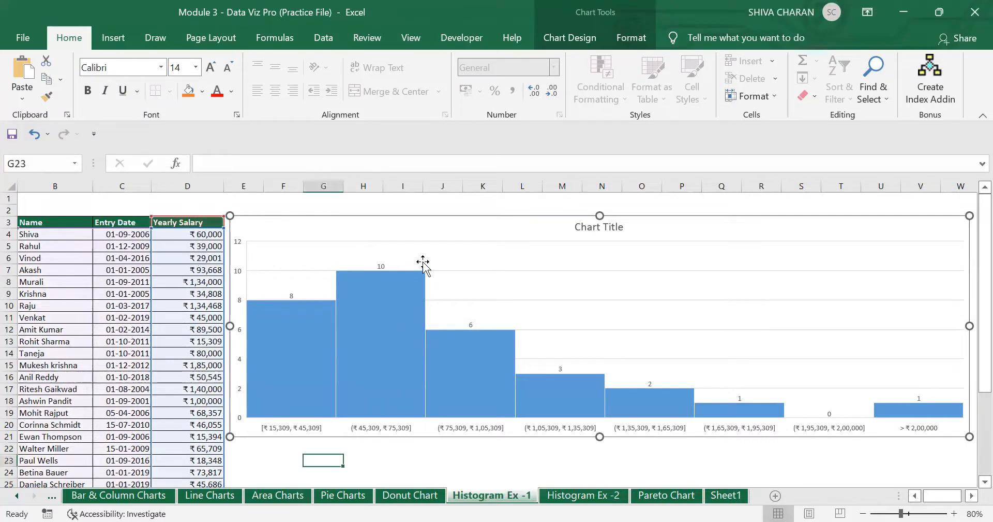
- Enlarge the data label text to font size 16
left_click(381, 266)
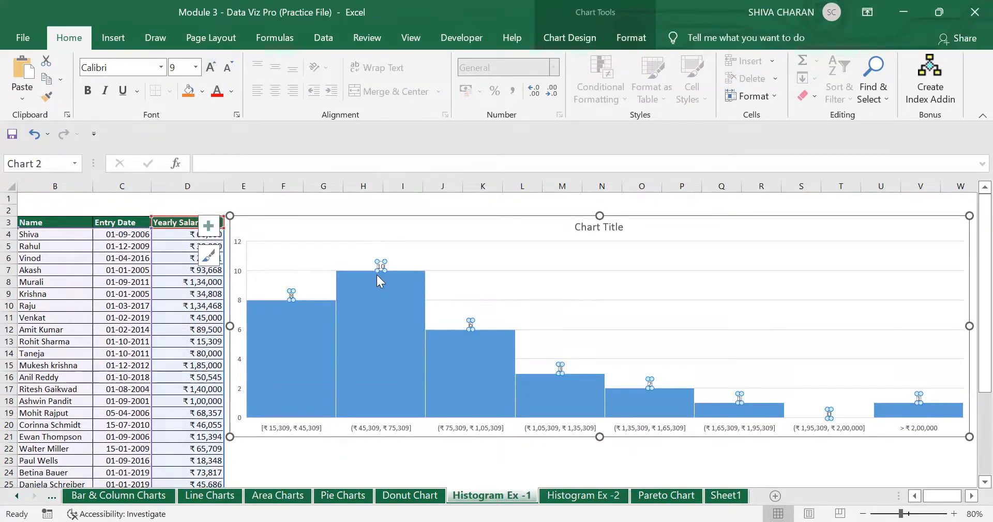
left_click(210, 70)
left_click(210, 69)
left_click(209, 70)
left_click(210, 70)
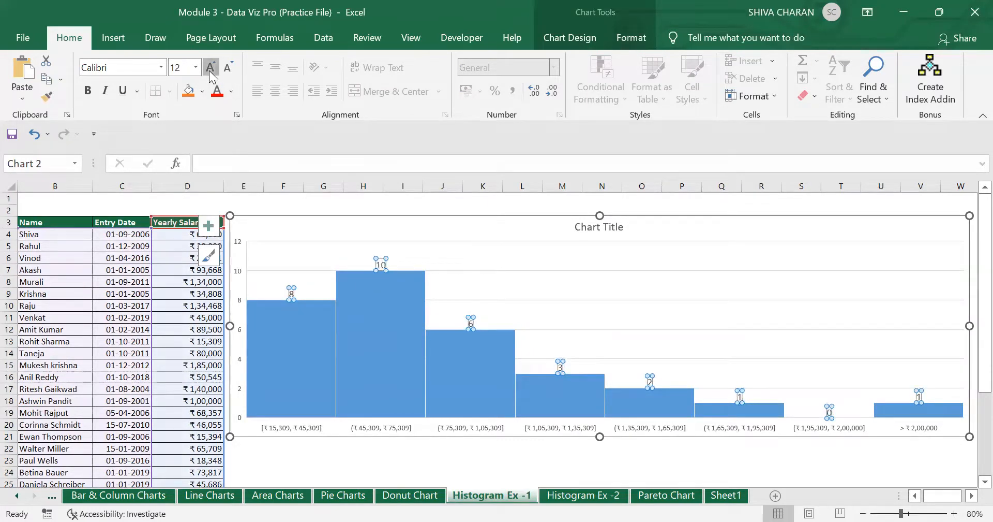
left_click(210, 70)
left_click(209, 70)
left_click(210, 70)
left_click(228, 67)
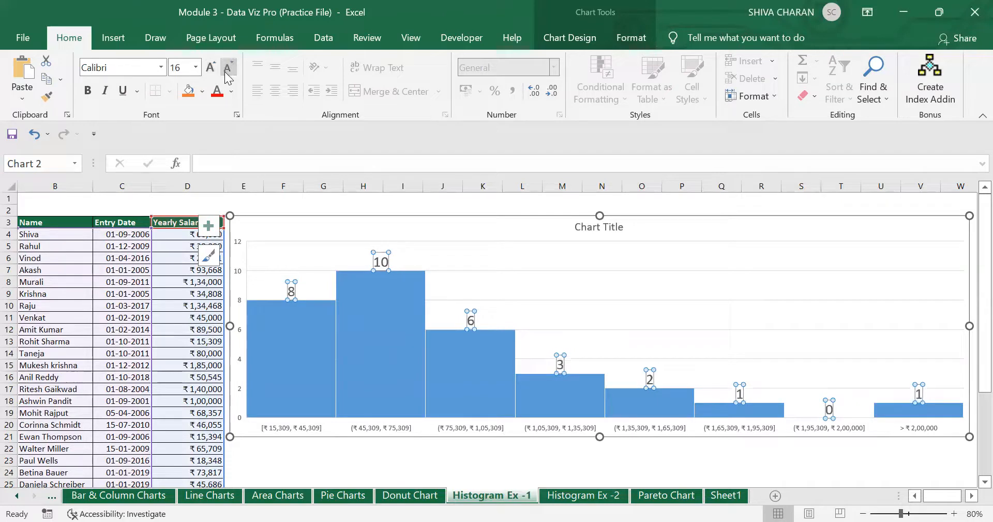
left_click(228, 68)
left_click(834, 471)
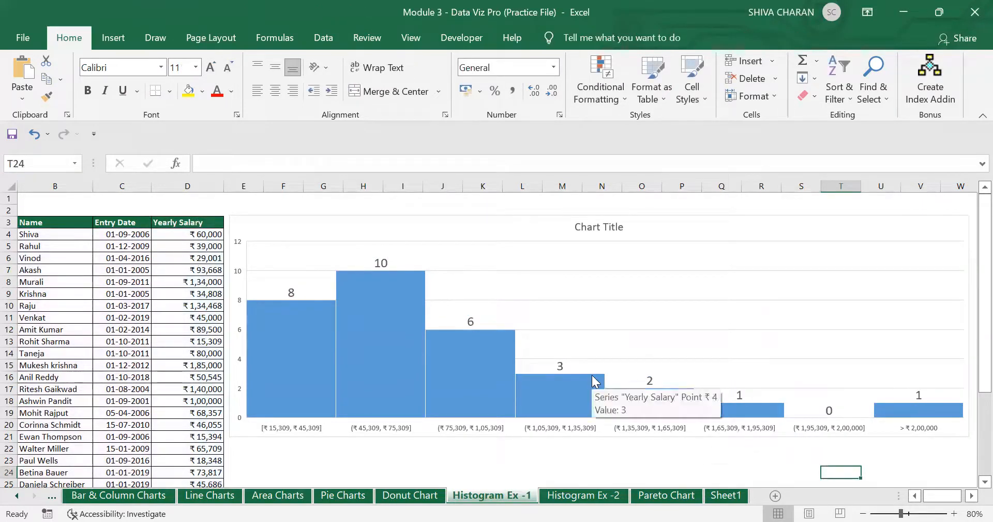
left_click(315, 429)
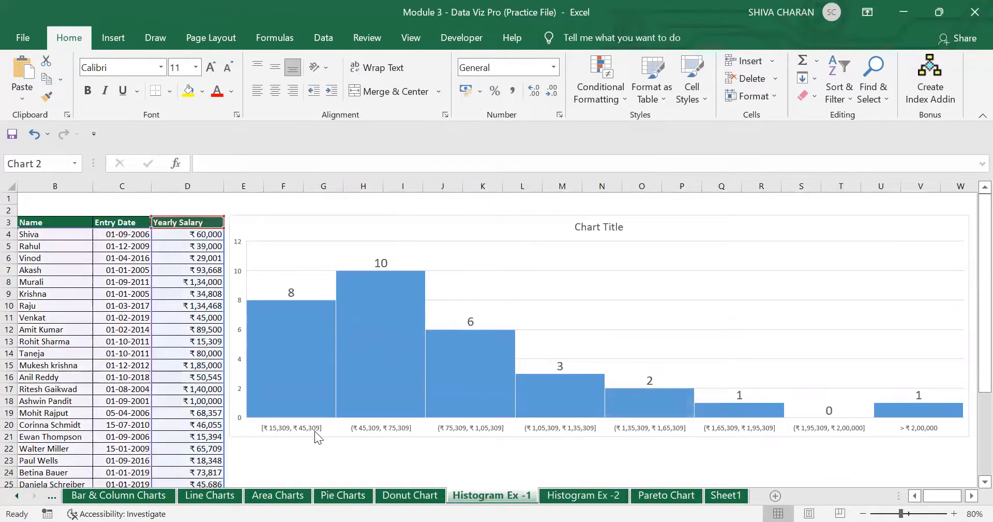
left_click(395, 464)
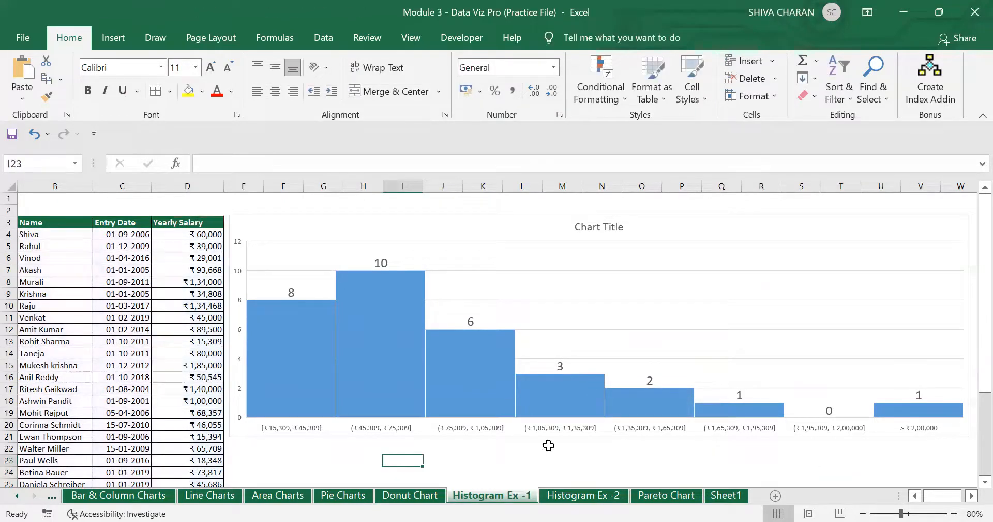
left_click(863, 513)
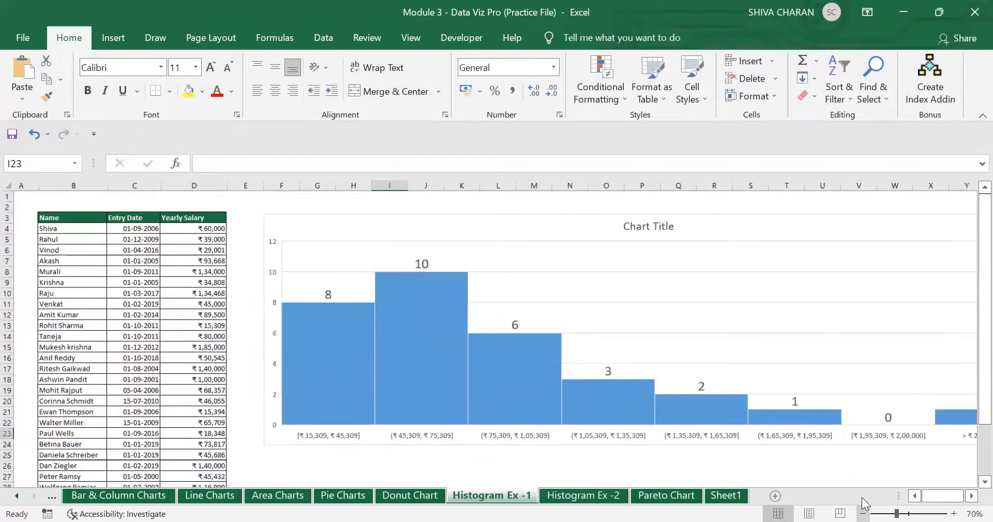
left_click(775, 457)
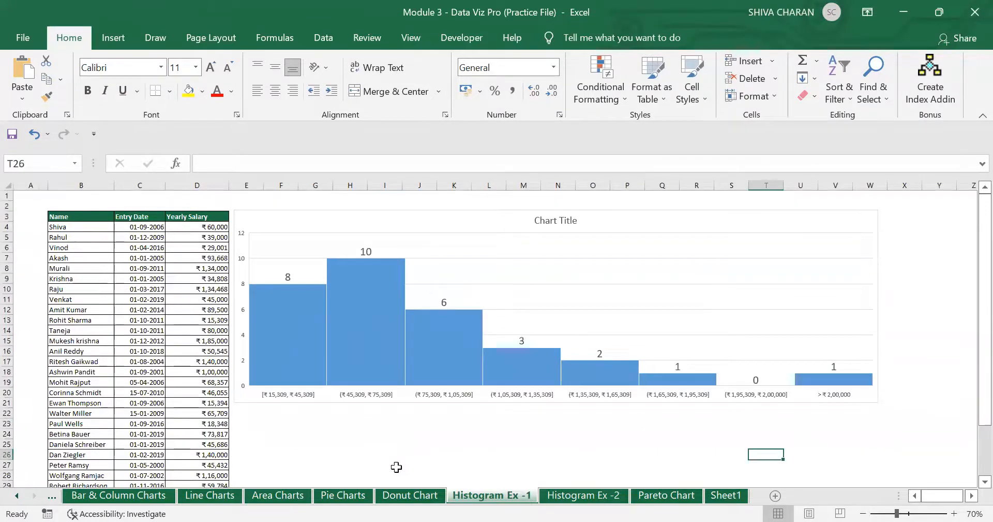
left_click(282, 395)
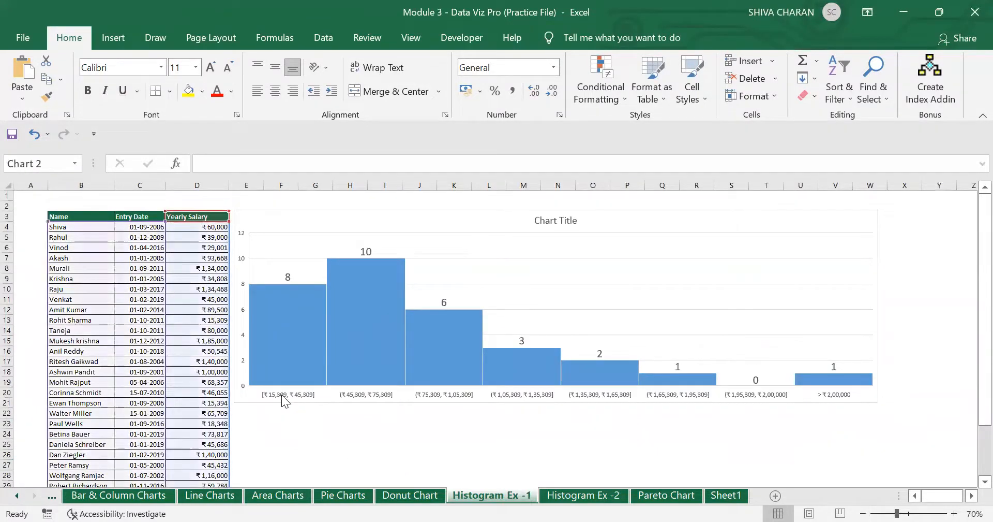
left_click(286, 355)
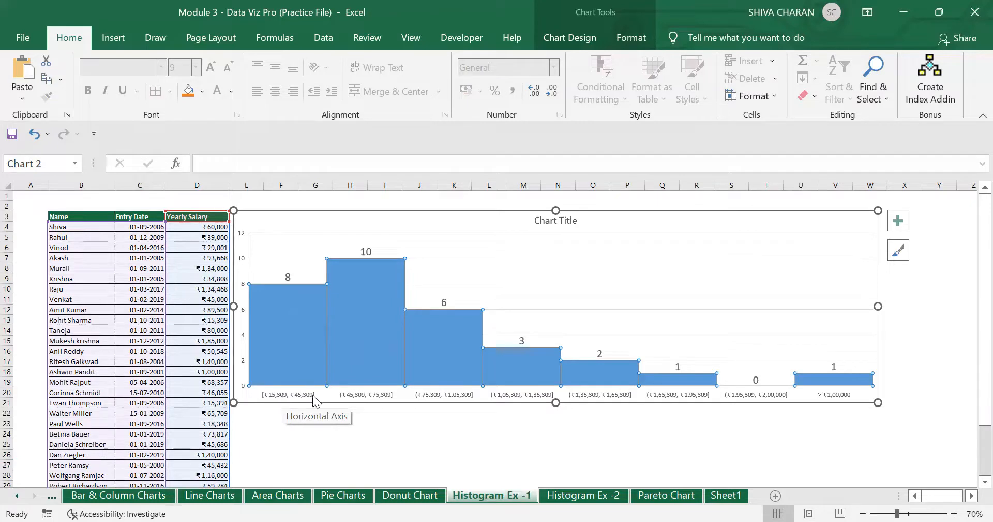
left_click(299, 328)
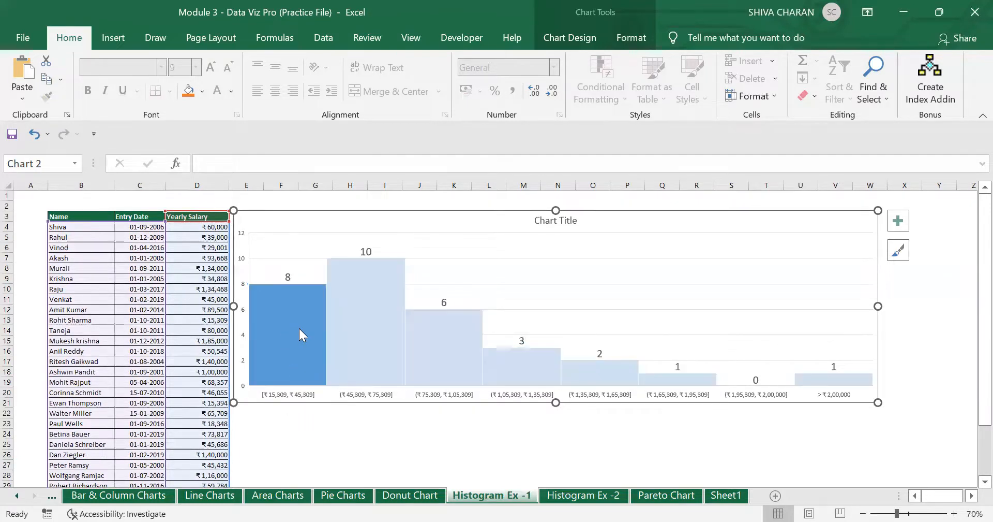
left_click(286, 276)
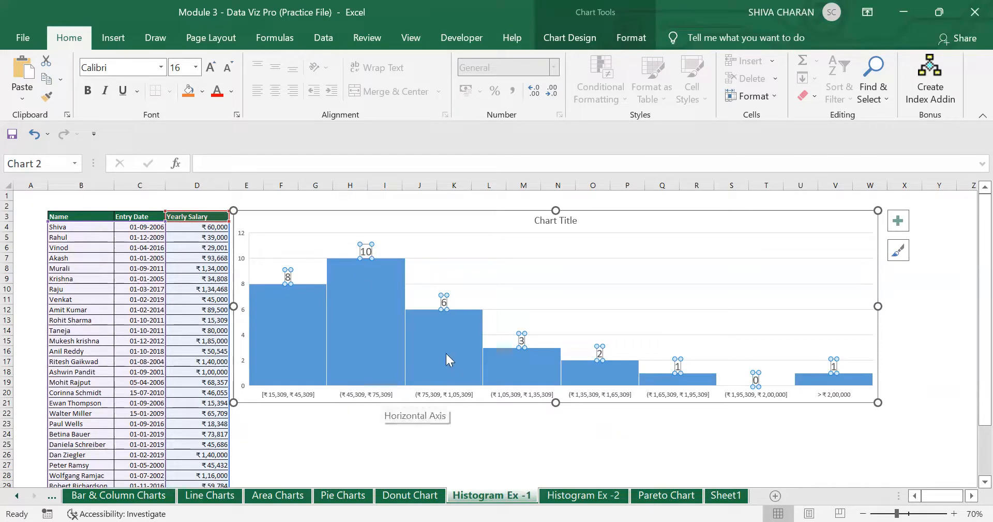
left_click(440, 307)
left_click(445, 304)
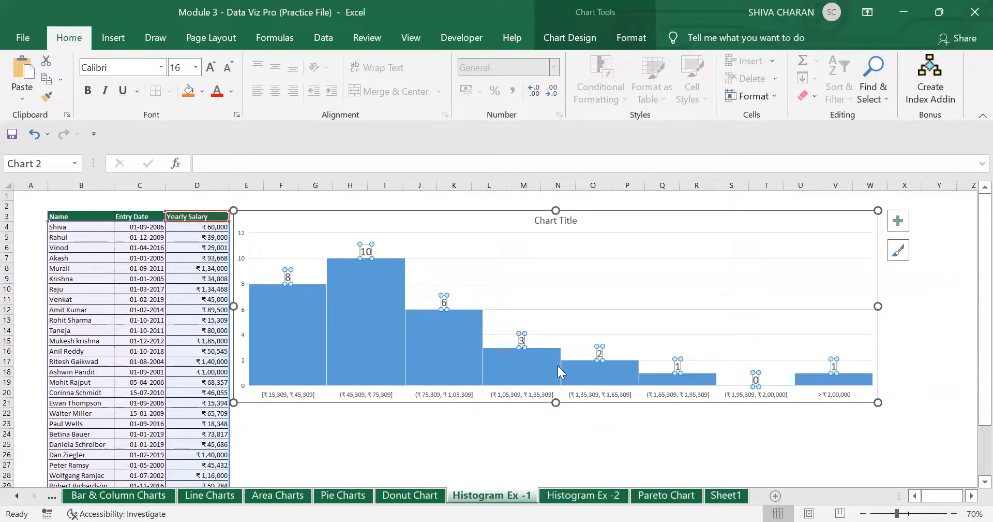
left_click(824, 413)
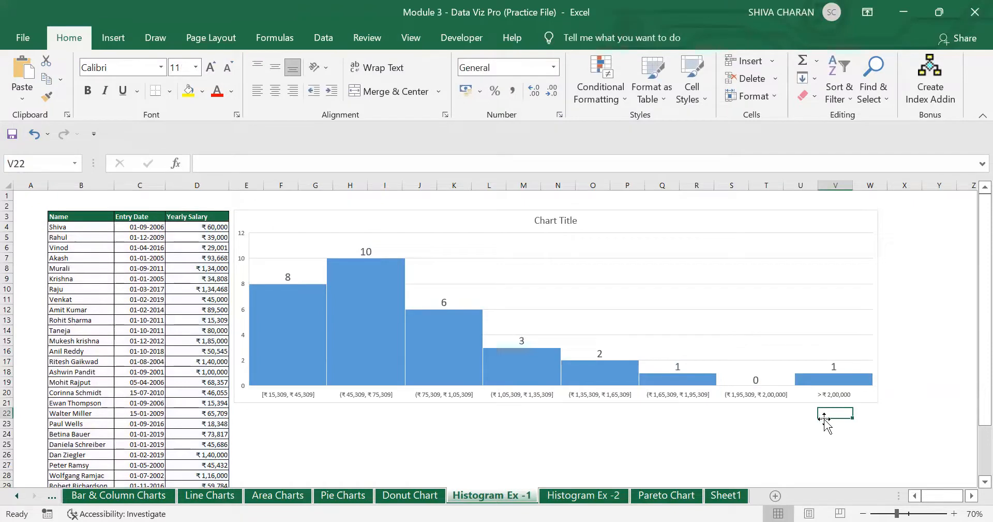
left_click(846, 379)
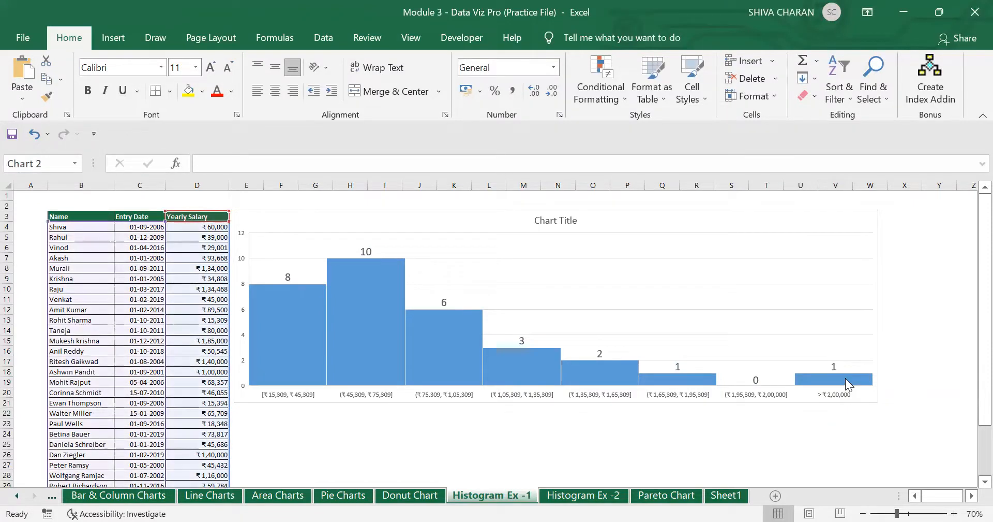
left_click(837, 373)
scroll(207, 451, "down", 2)
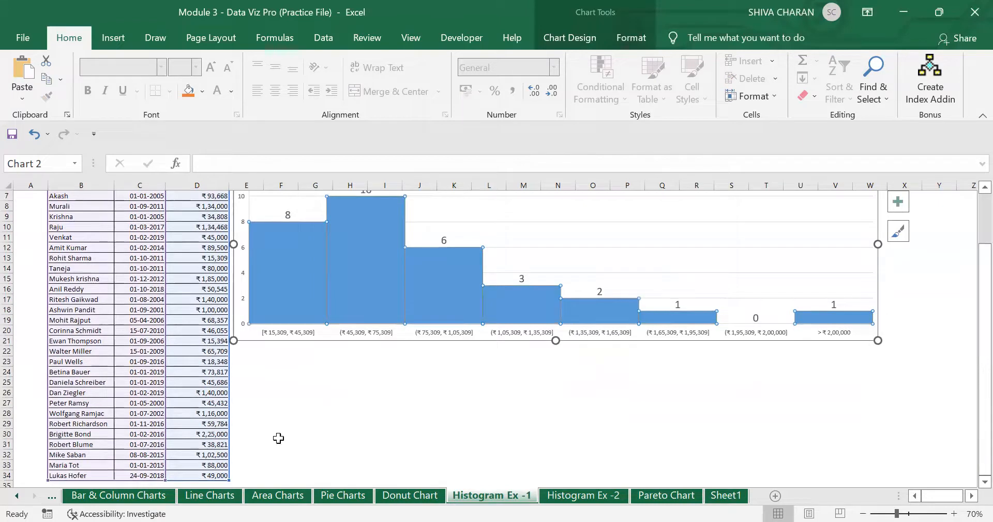
left_click(194, 433)
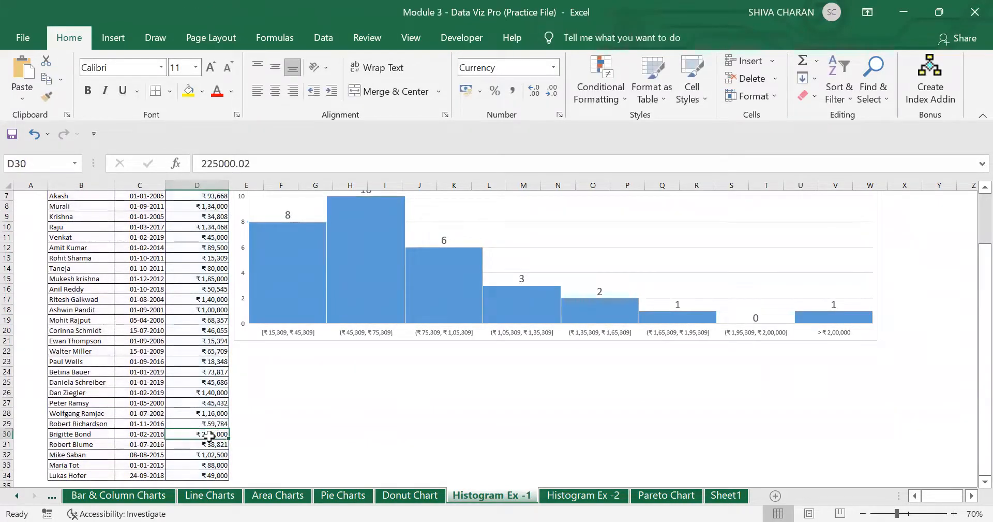
scroll(209, 436, "up", 2)
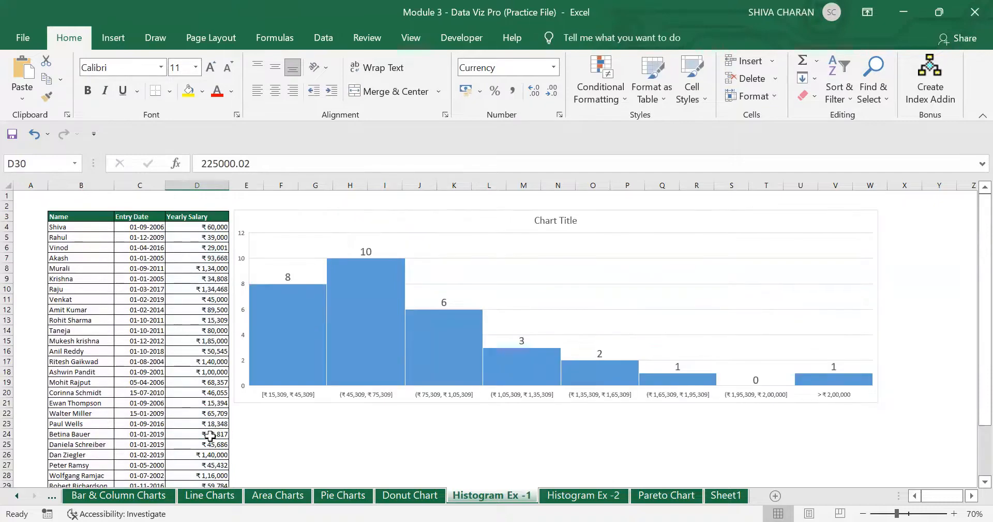
left_click(671, 384)
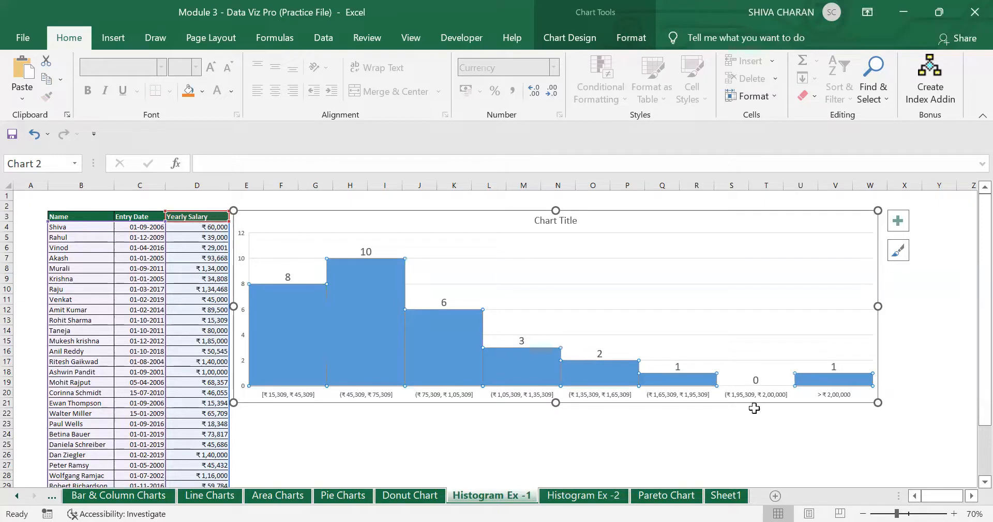
left_click(746, 431)
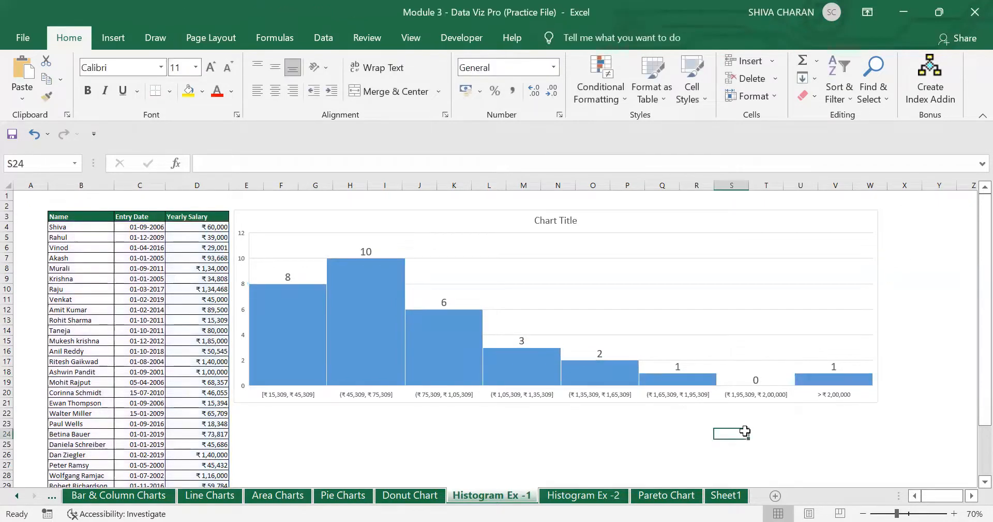
left_click(836, 389)
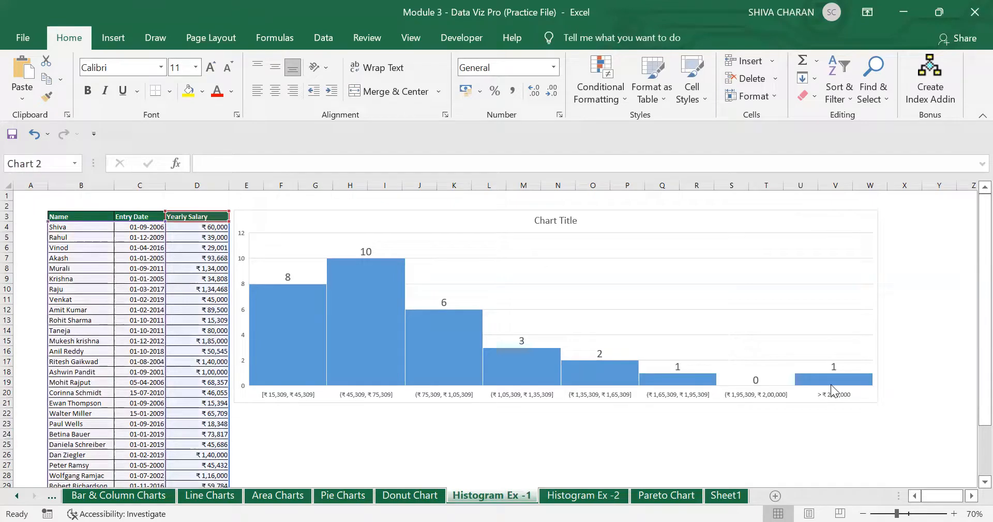
left_click(664, 441)
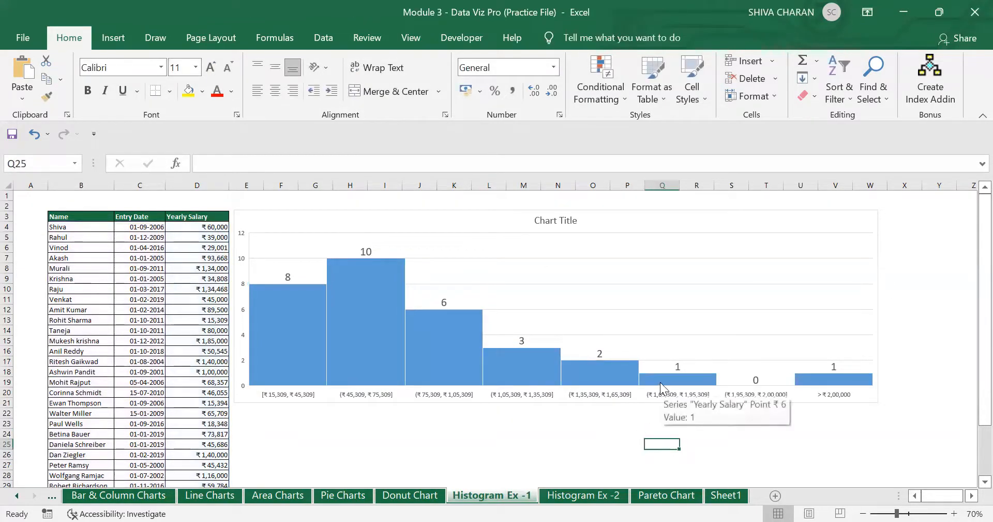
left_click(688, 379)
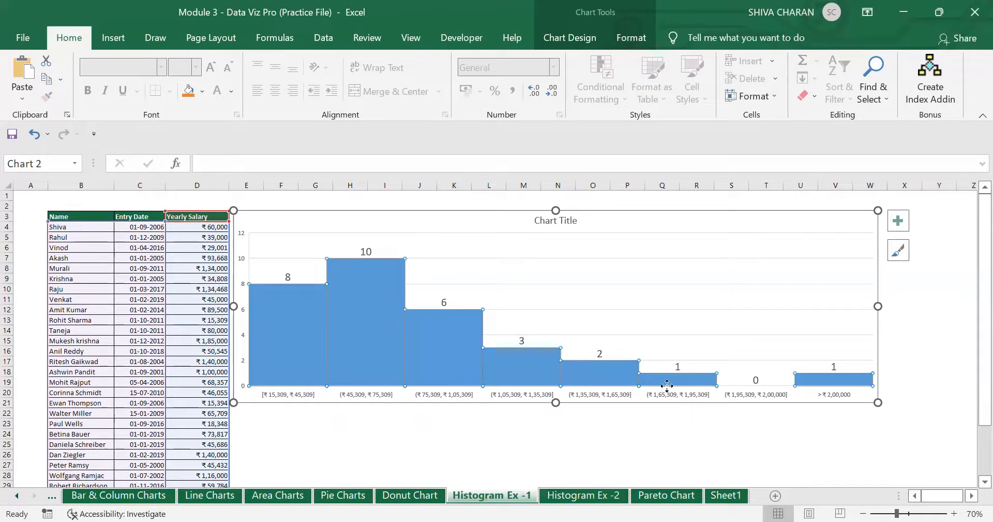
left_click(620, 429)
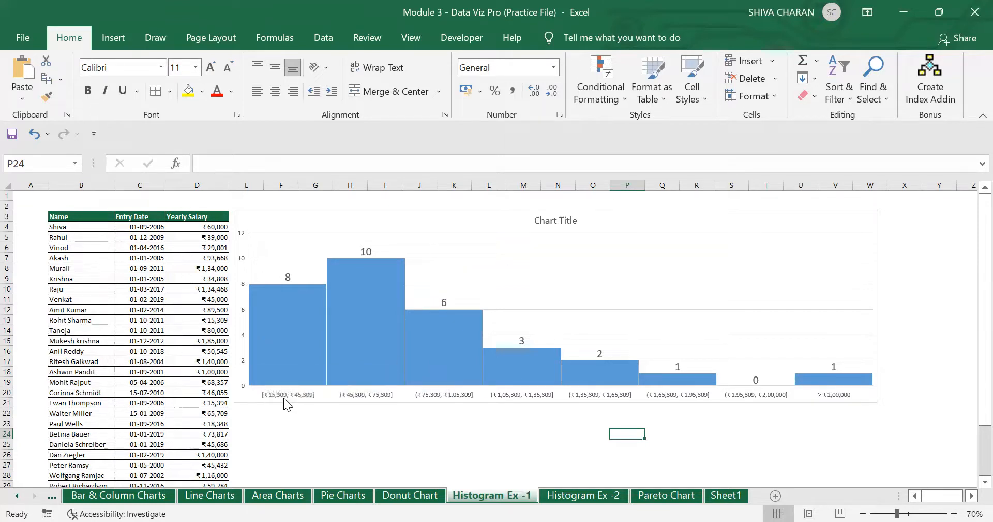
left_click(442, 215)
left_click(347, 427)
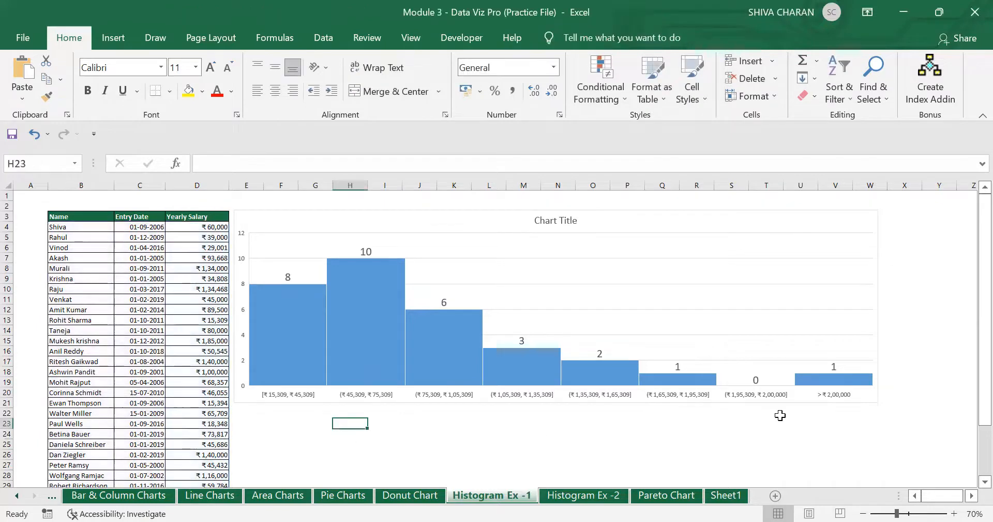
- Zoom the worksheet in to 100% and inspect the salary histogram
left_click_drag(897, 513, 913, 502)
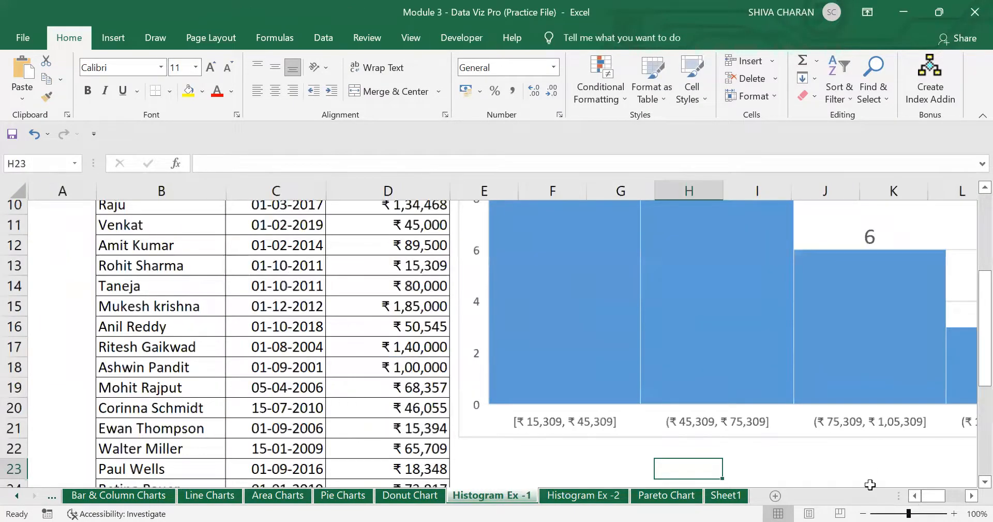
left_click(414, 427)
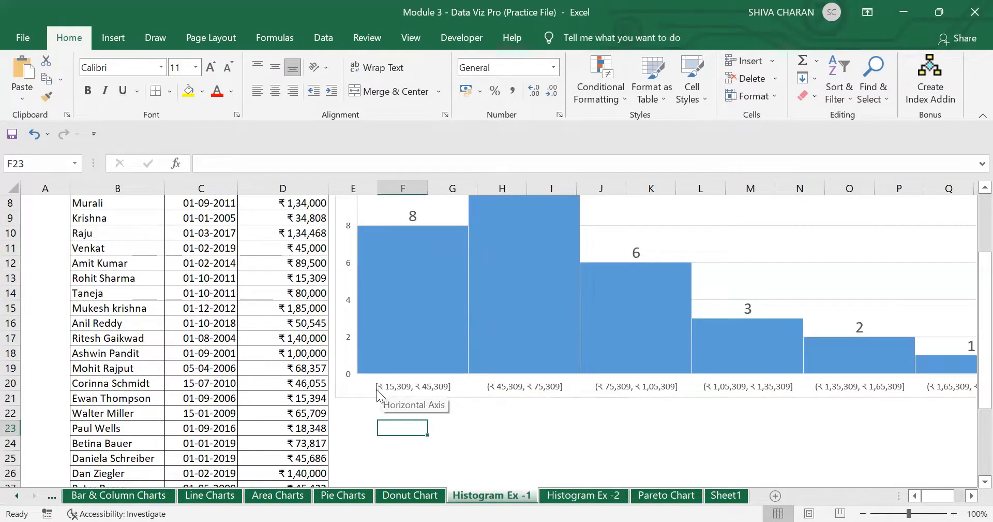
left_click(486, 391)
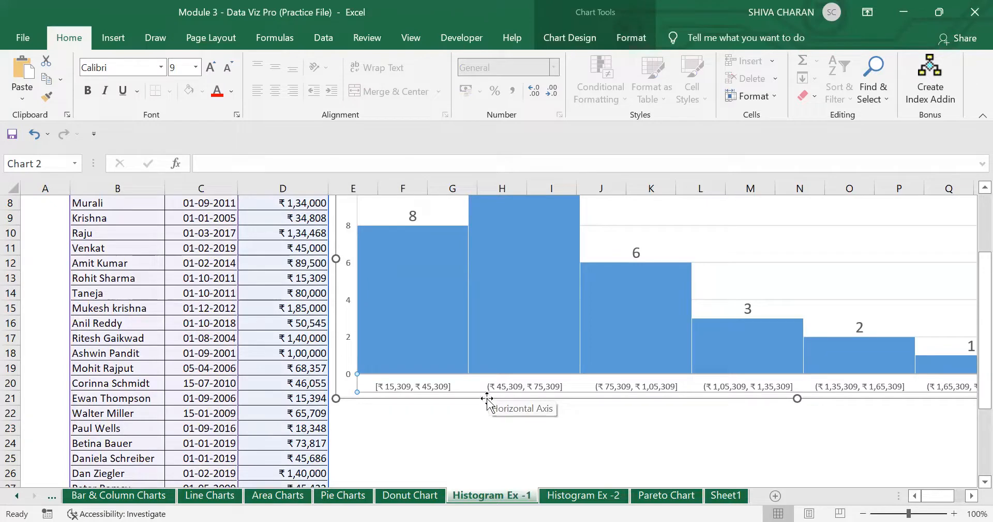
left_click(564, 414)
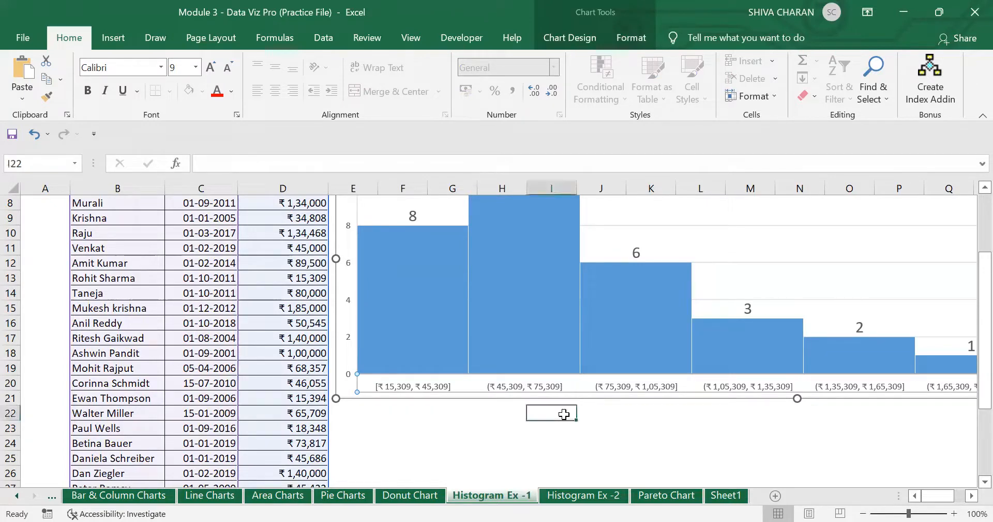
left_click(393, 387)
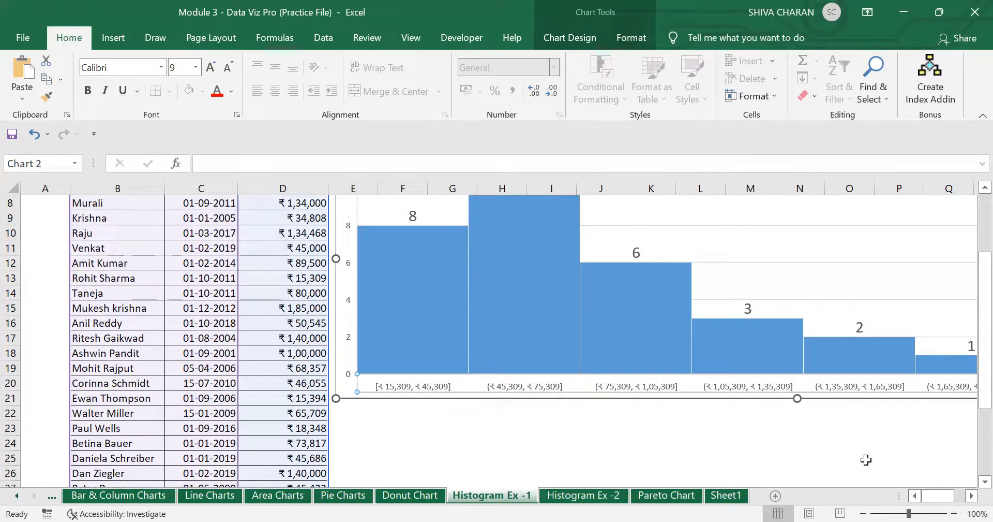
- Scroll across the chart, settle the zoom at 90%, and select cell F23 for notes
left_click(971, 495)
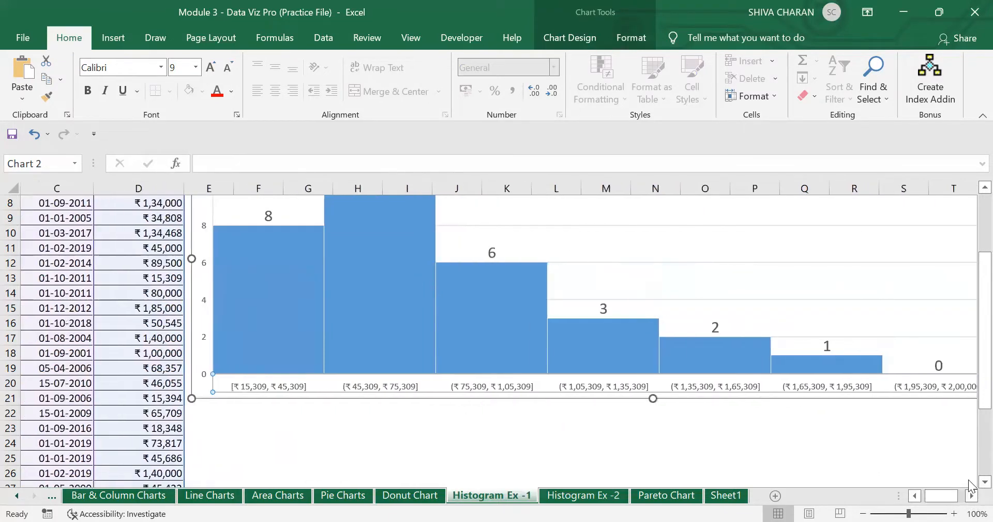
left_click(970, 495)
left_click(971, 495)
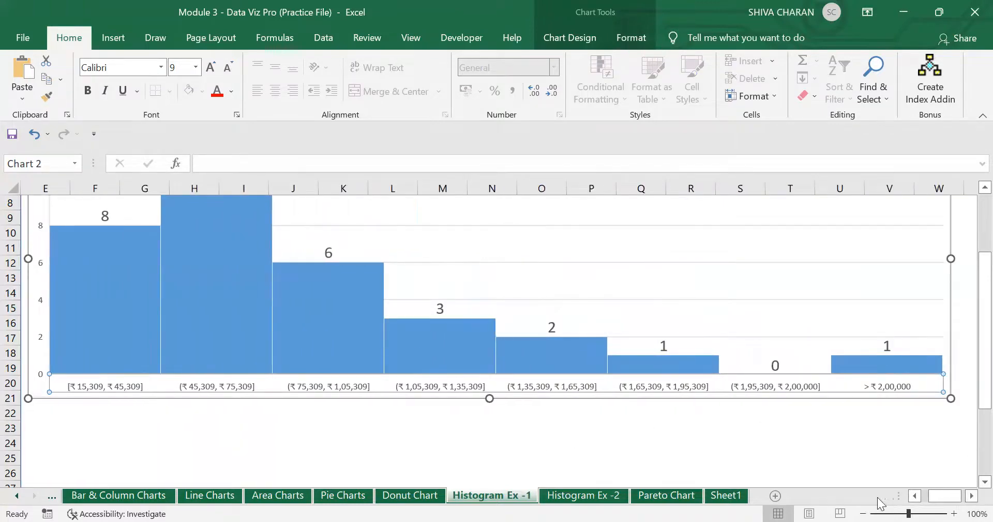
left_click(863, 513)
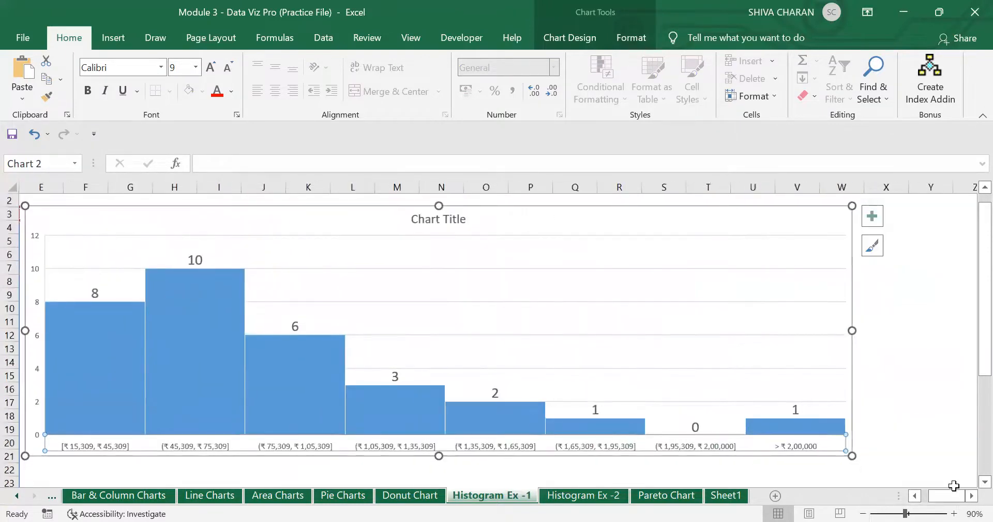
left_click(915, 495)
left_click(915, 495)
scroll(261, 468, "down", 2)
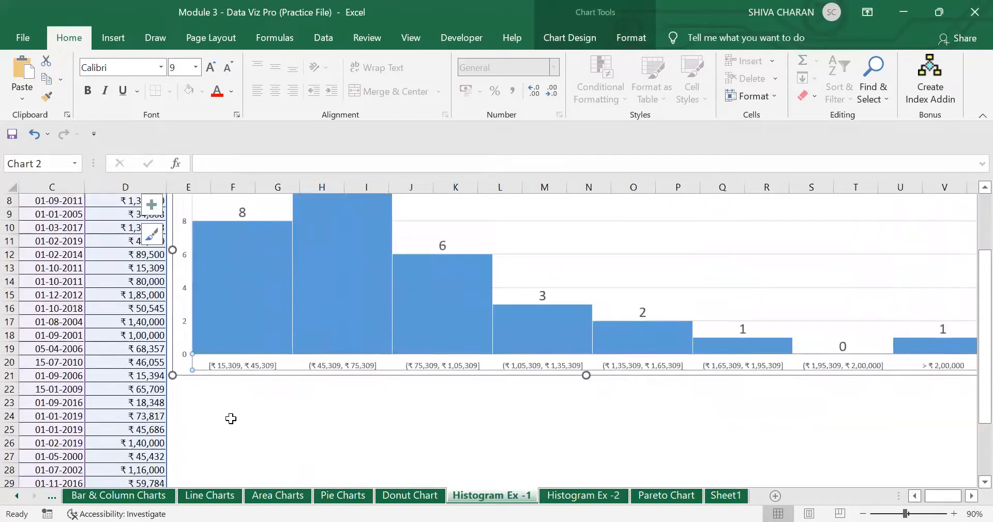
left_click(231, 415)
left_click(221, 398)
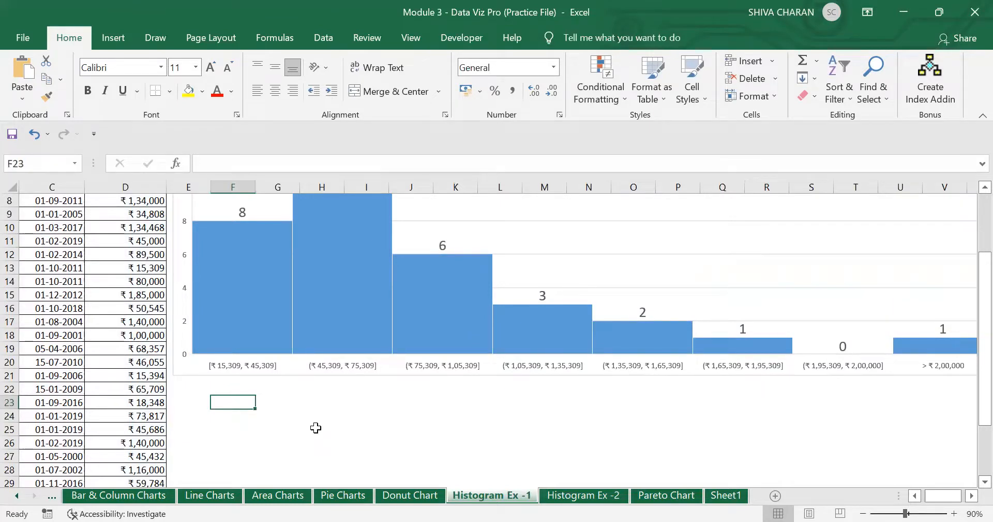
- Enter the bracket labels [ and () in cells F23 and F24
type("[")
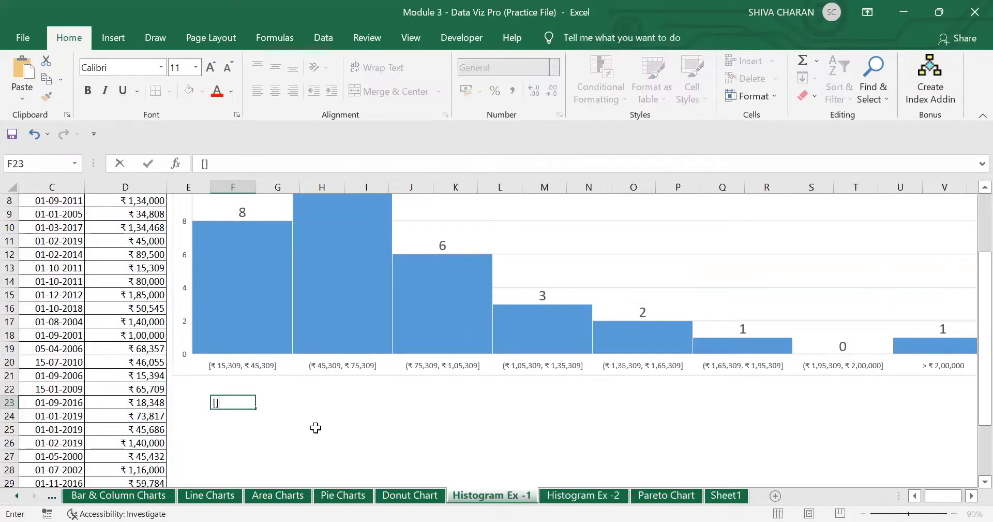
key("Return")
type("(")
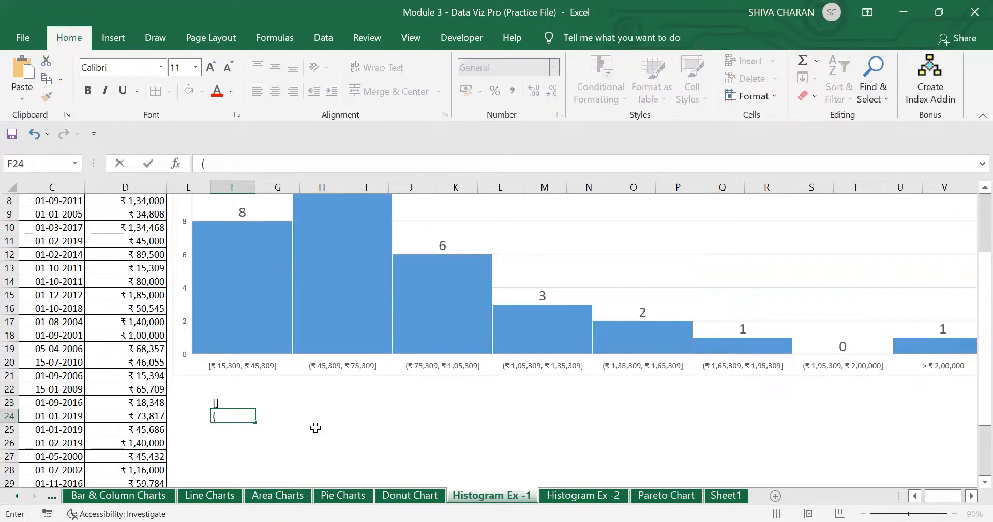
type(")")
key("Return")
- Add '- Include' to the [] note and '- Not inclu' to the () note
key("Up")
key("Up")
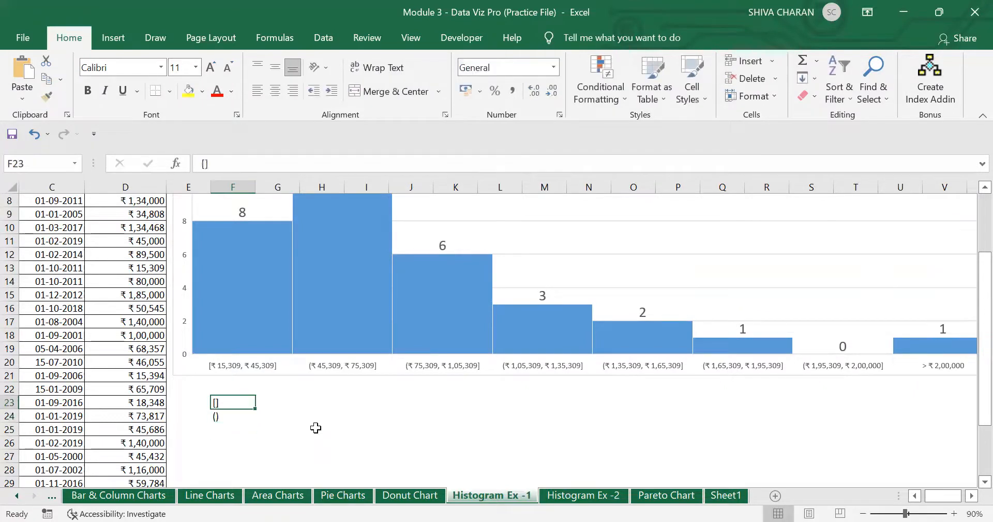
left_click(270, 163)
type("- Include")
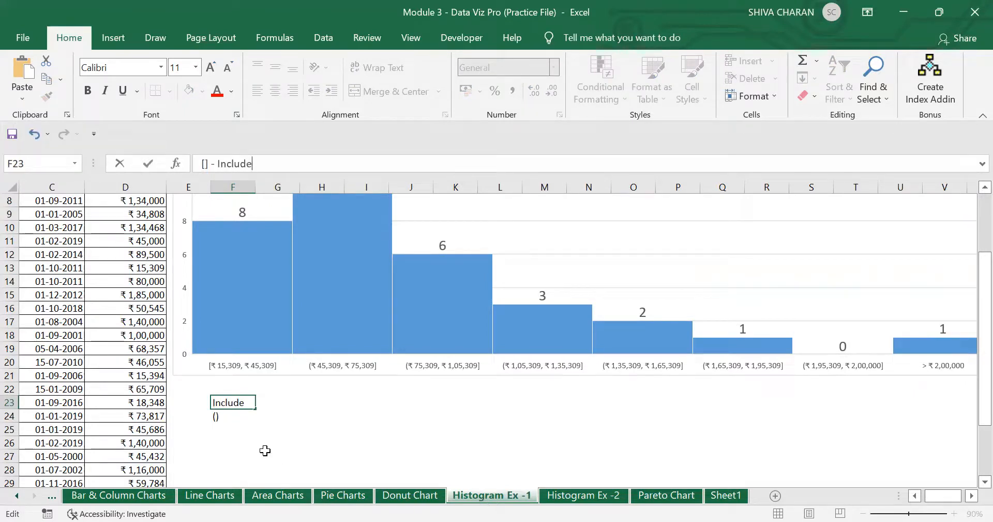
left_click(226, 417)
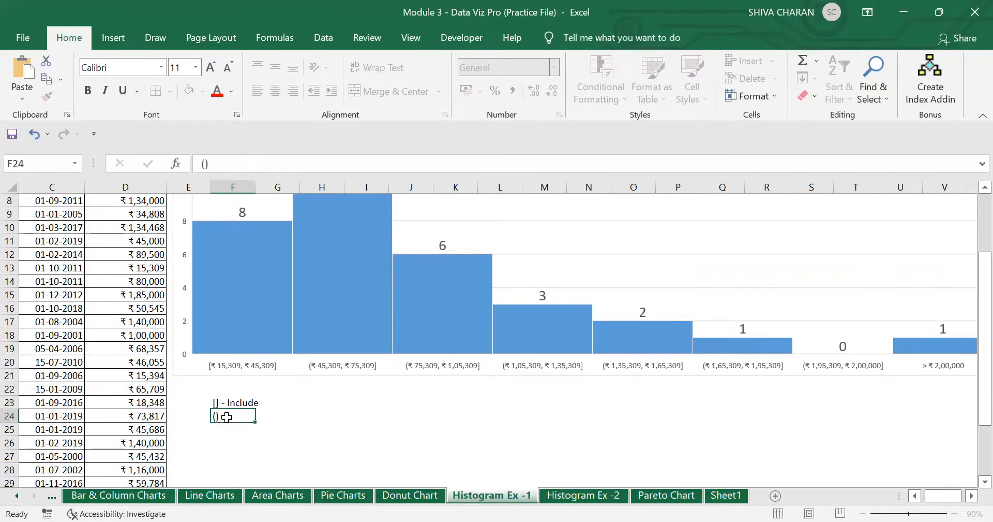
left_click(262, 160)
type("- Not include")
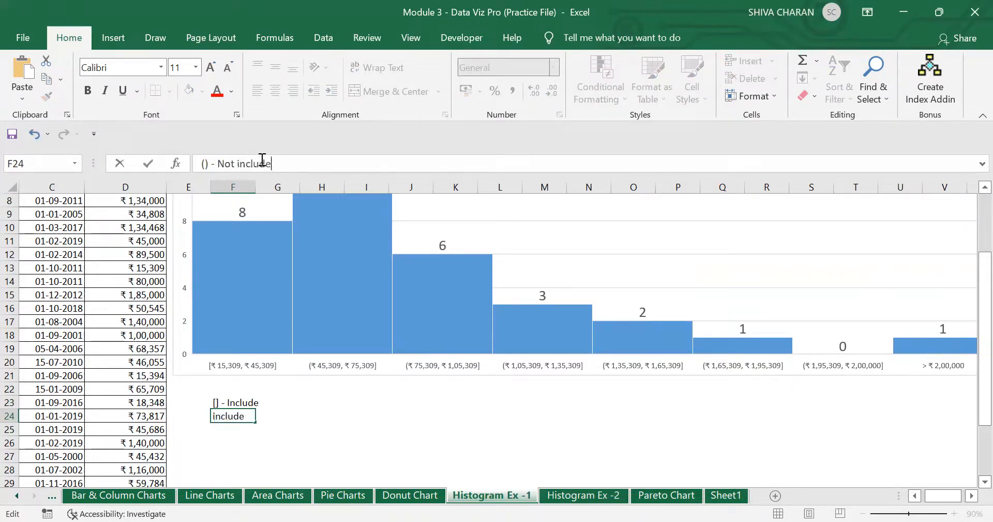
key("Return")
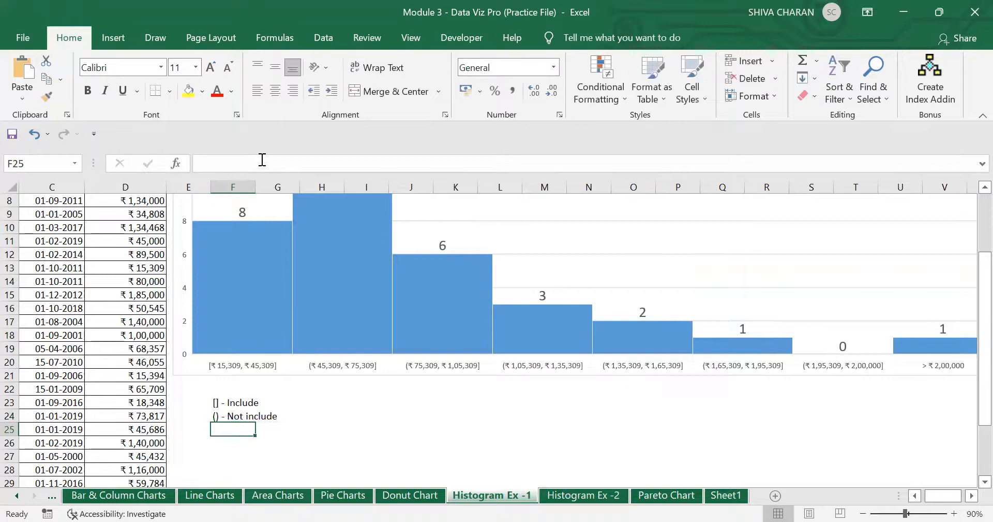
- Inspect the salary histogram's bars to check the first bin's range
left_click(233, 403)
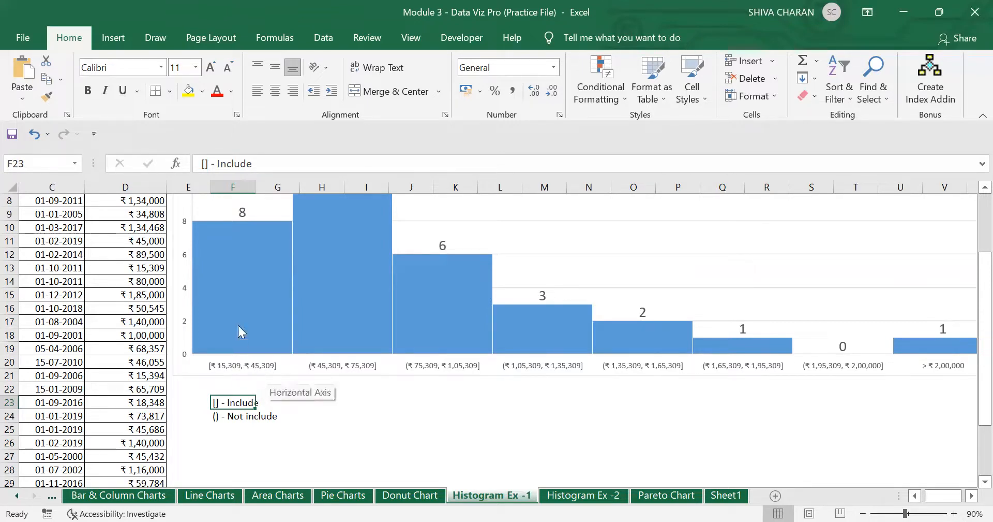
left_click(242, 254)
left_click(265, 265)
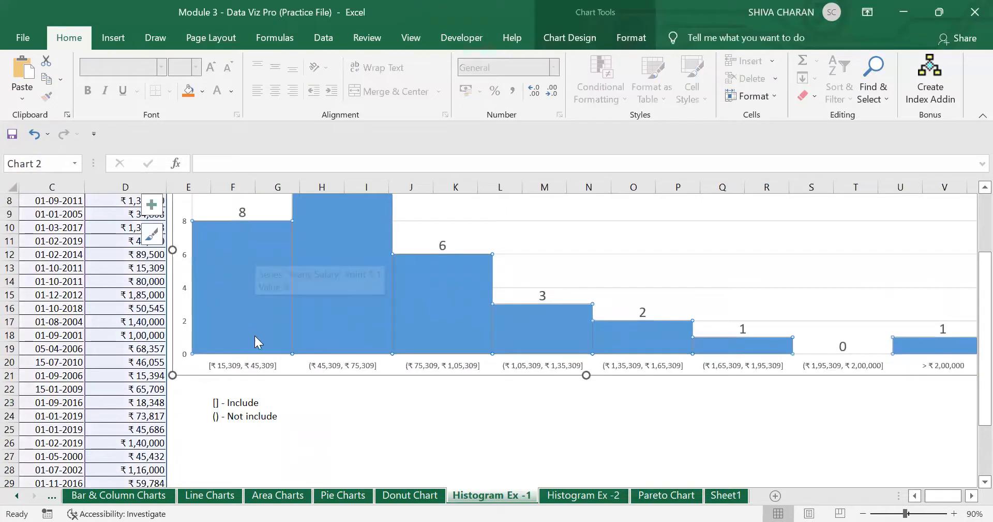
left_click(282, 388)
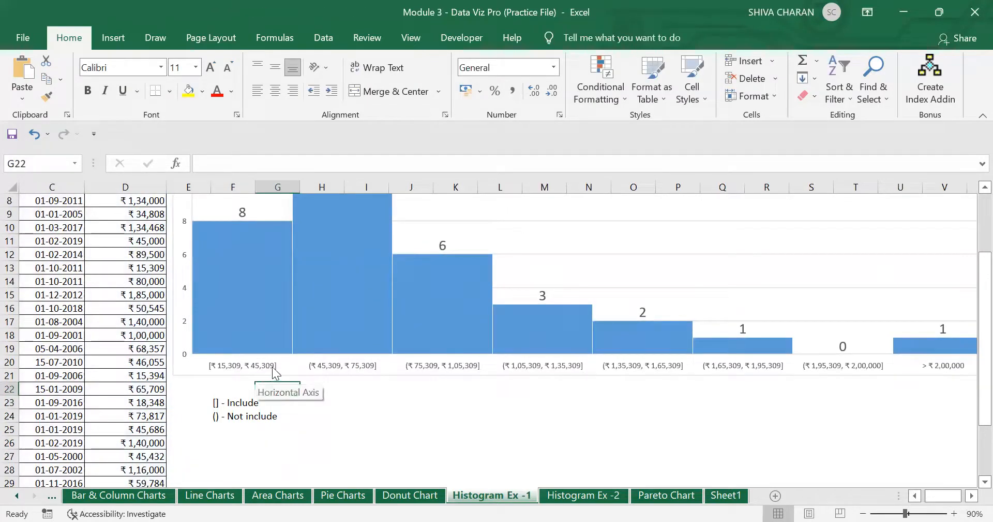
left_click(344, 314)
scroll(332, 372, "up", 2)
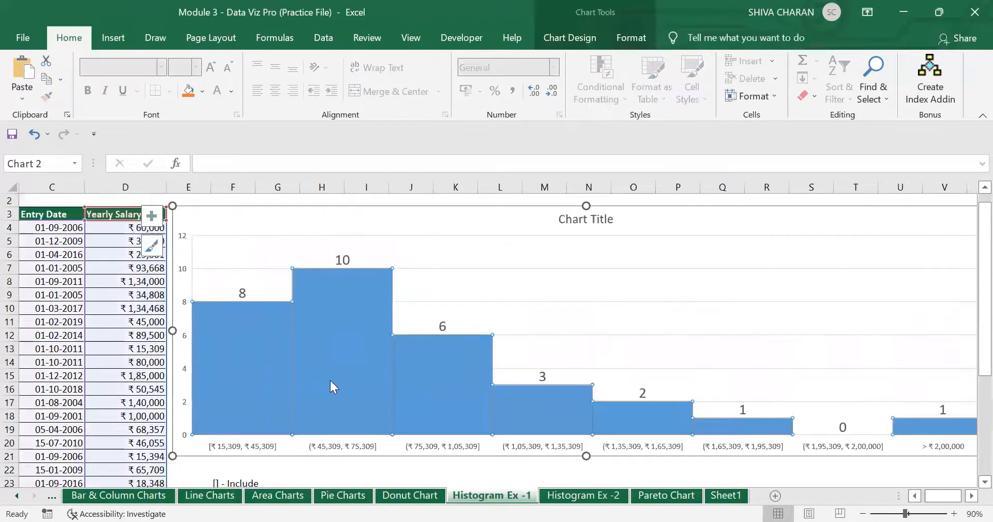
left_click(223, 378)
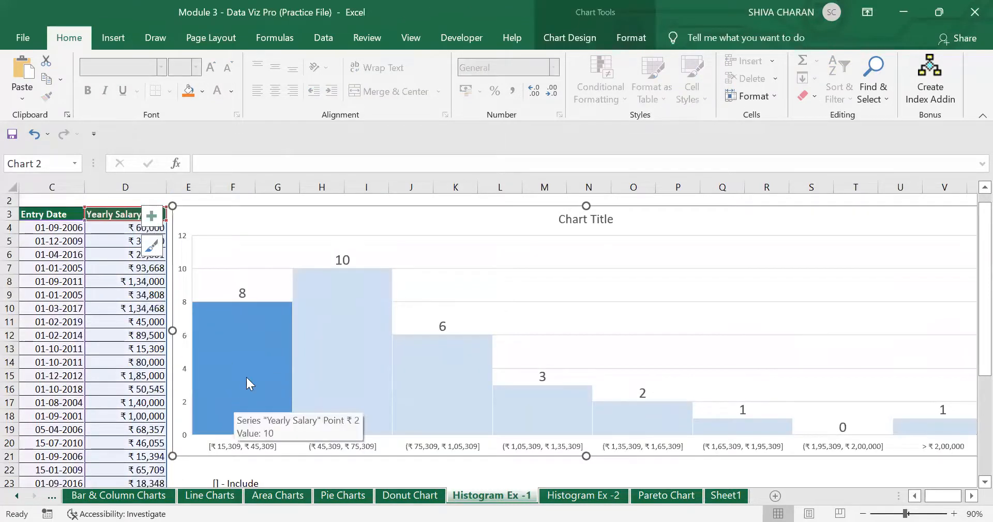
scroll(246, 377, "down", 1)
left_click(239, 455)
- Extend the [] note to 'Include salary range from 15,309-45,309, If the salary is above 45,310'
left_click(239, 443)
double_click(239, 442)
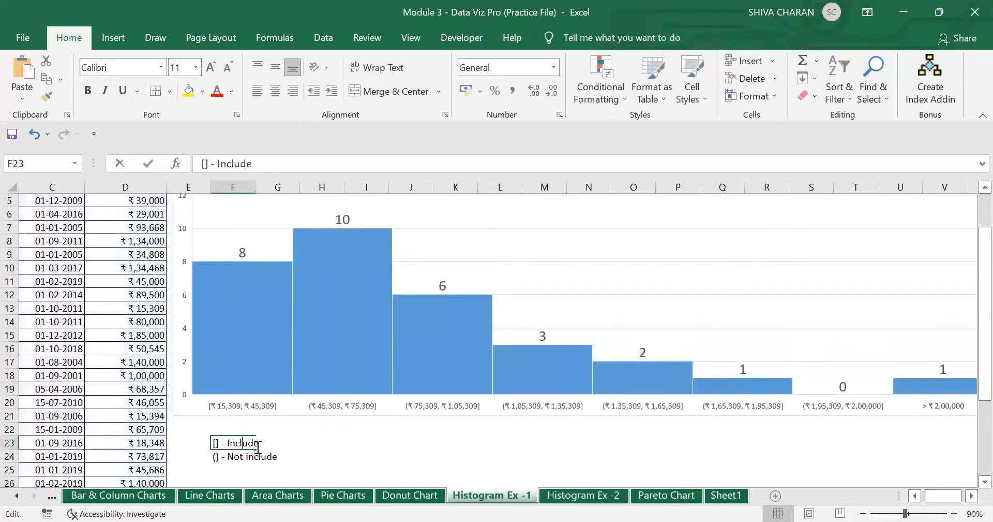
key("End")
key("BackSpace")
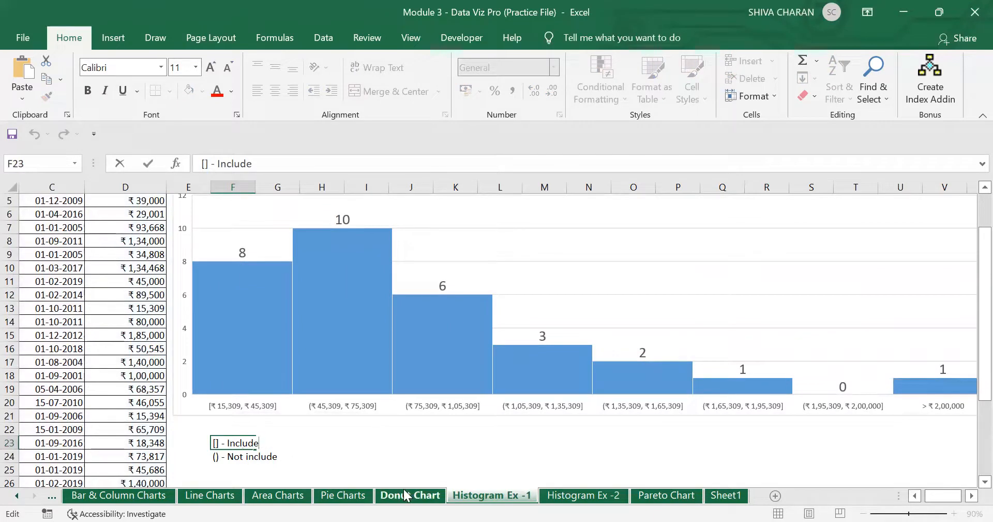
type("e salary range from 1")
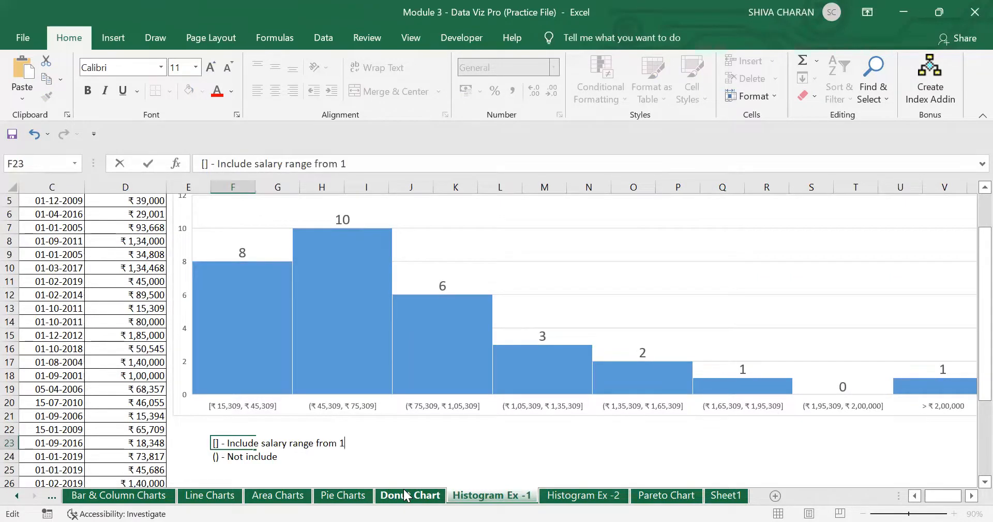
type("5,309-45,309,")
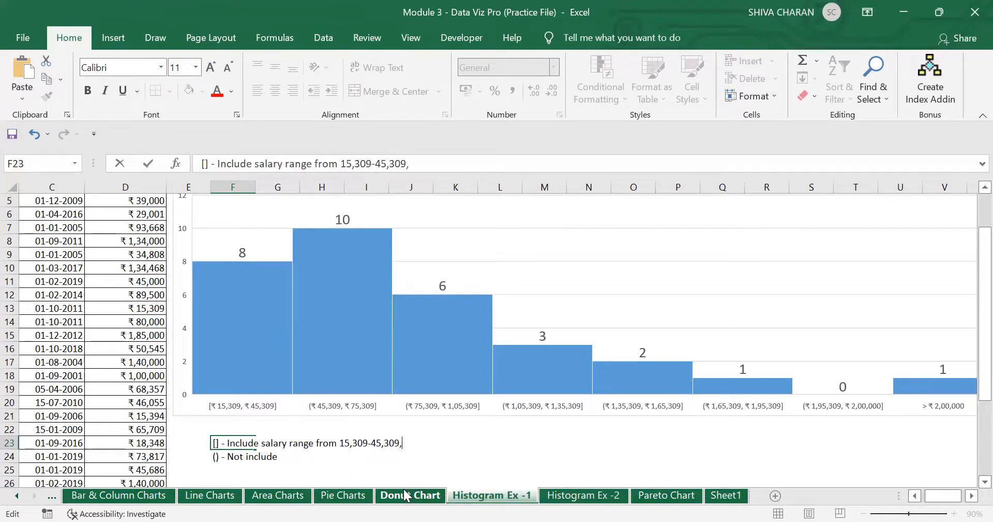
type(" If the salary is a")
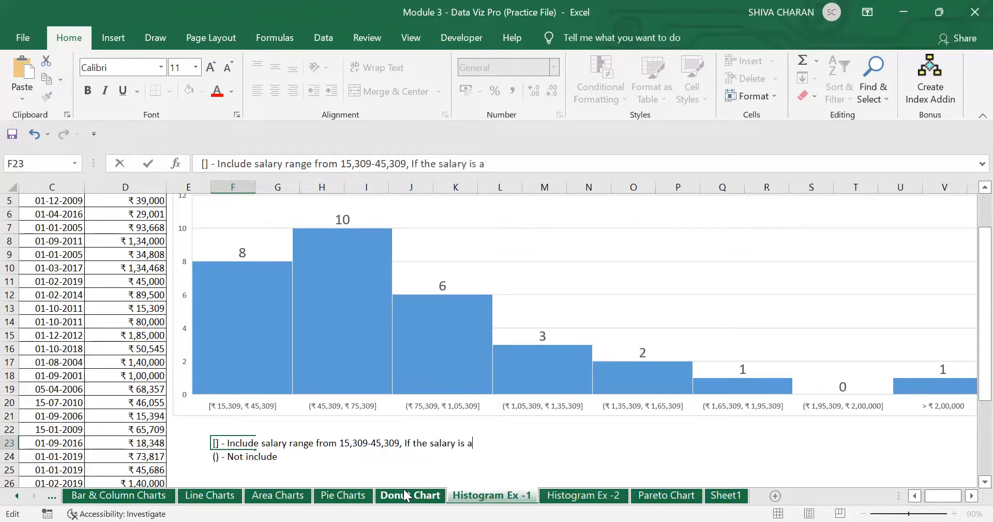
type("bove 45,")
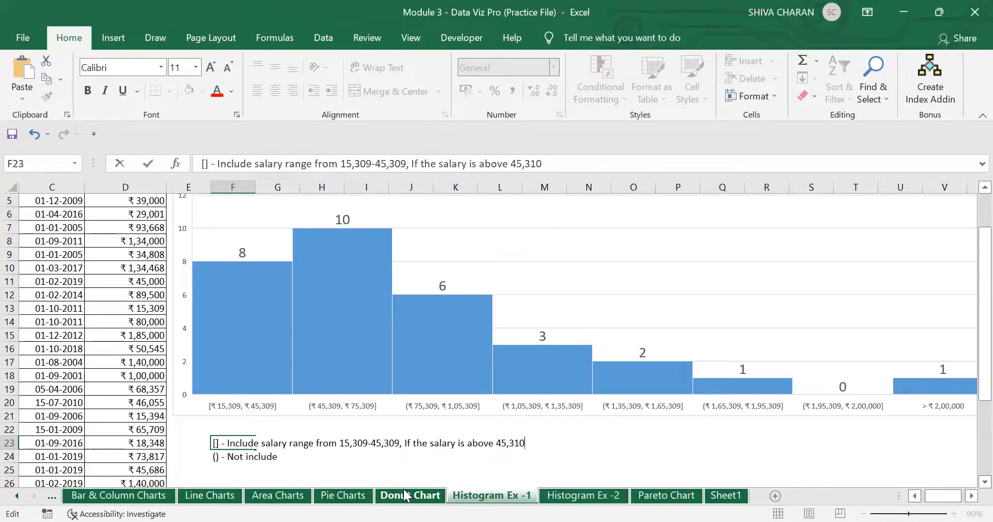
type("310")
- Expand the () note with ', 45,309 is not included but, 45,310 is included'
left_click(232, 340)
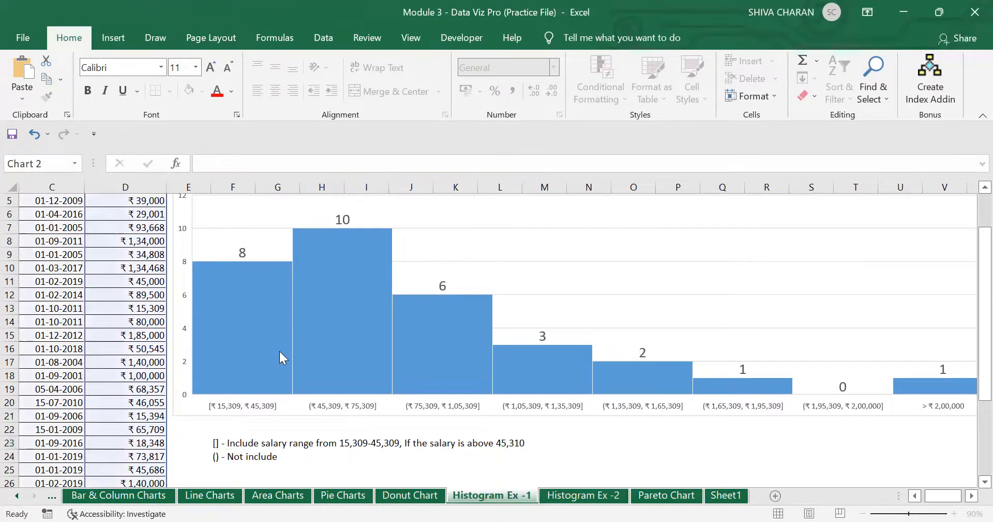
left_click(256, 350)
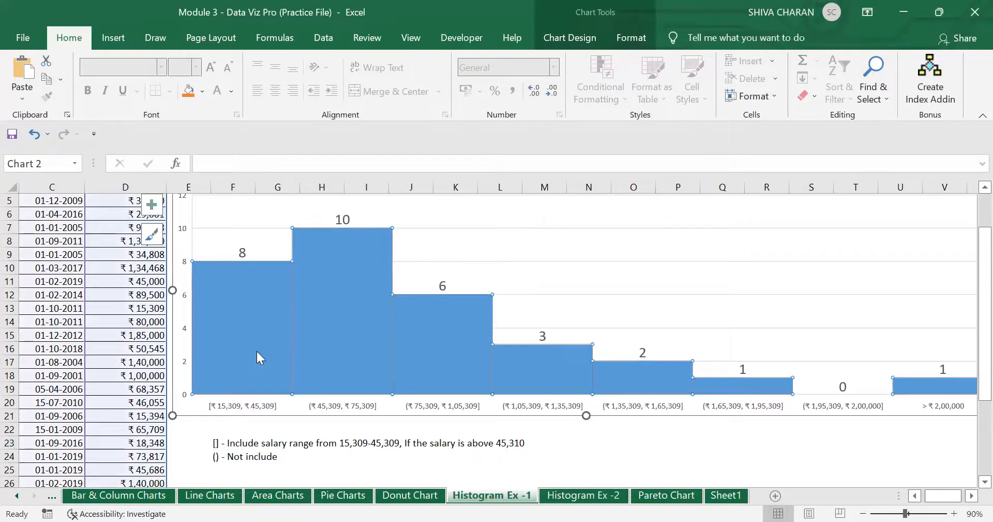
left_click(329, 323)
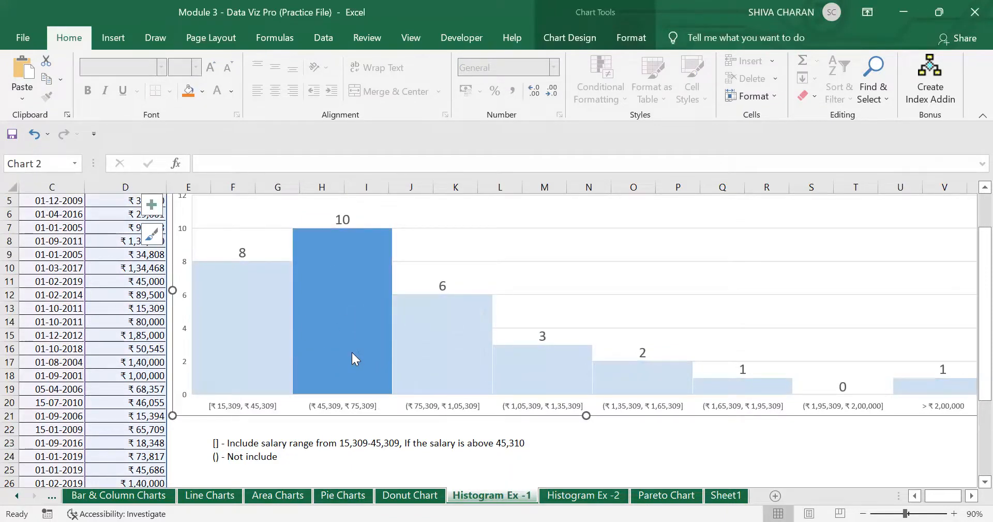
left_click(266, 455)
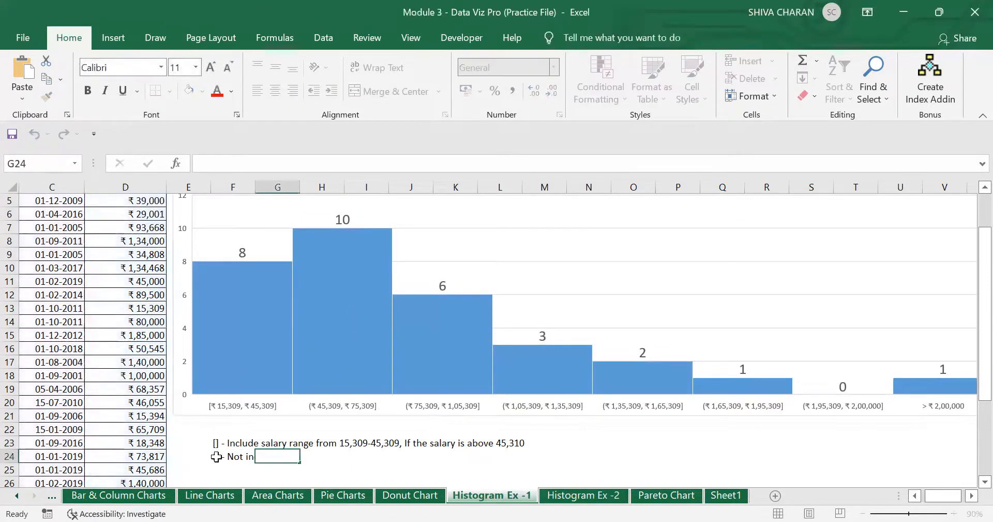
double_click(217, 457)
left_click(283, 453)
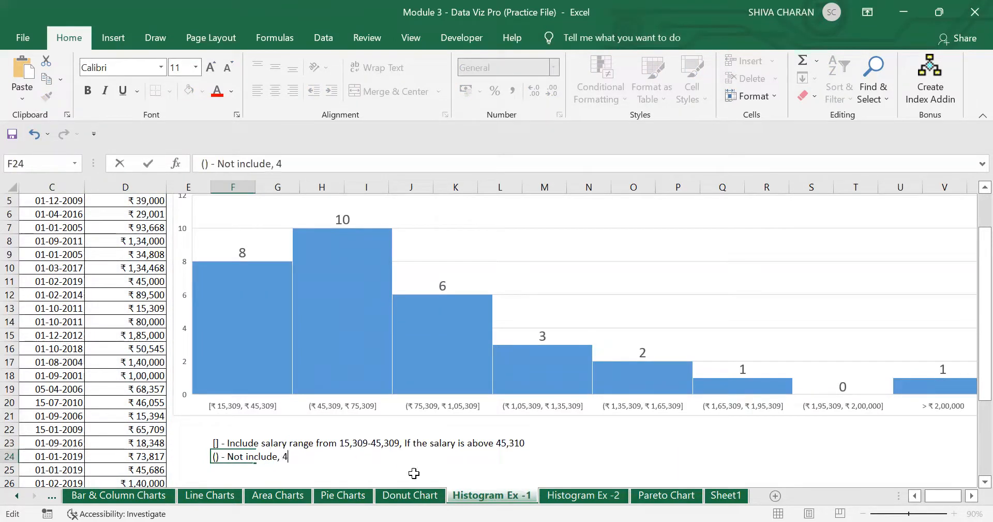
type(", 45,309 is not include")
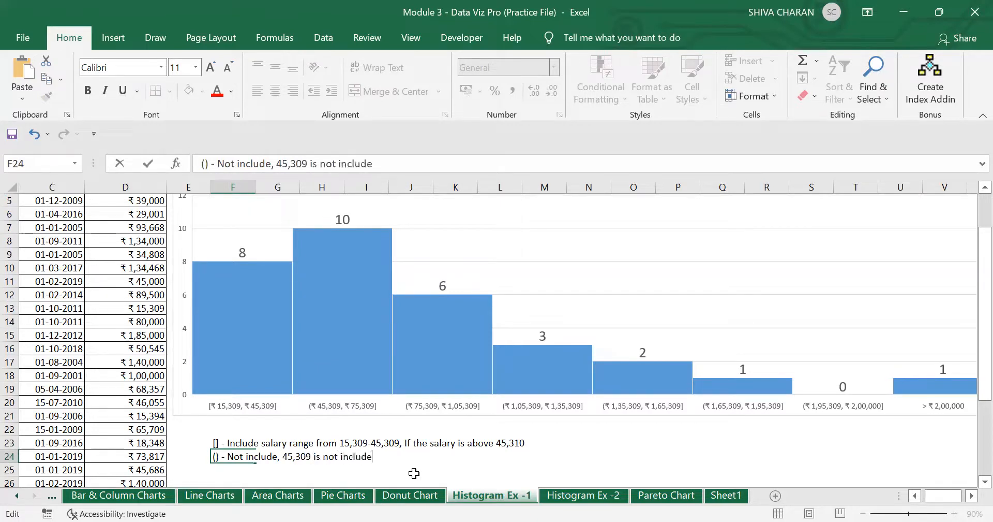
type("d but, 45,310 is ")
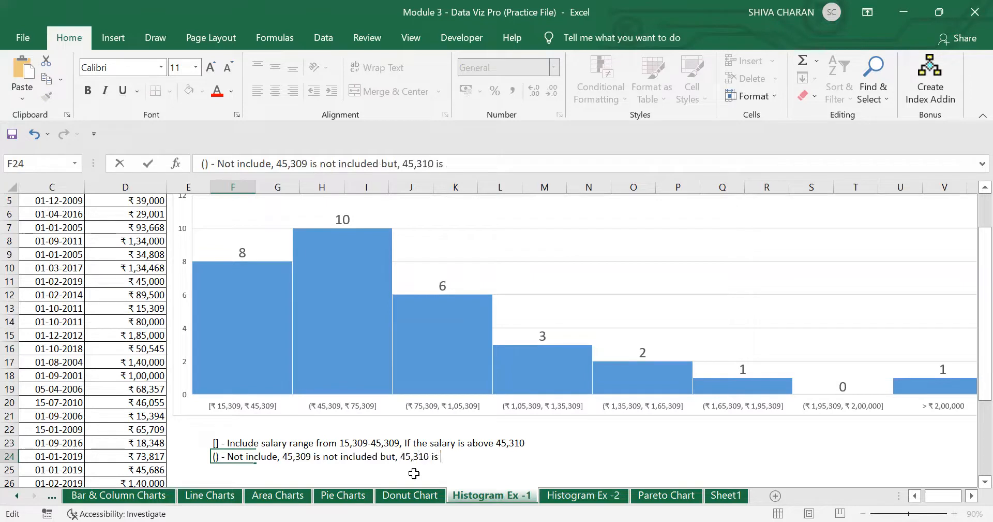
type("included")
key("Return")
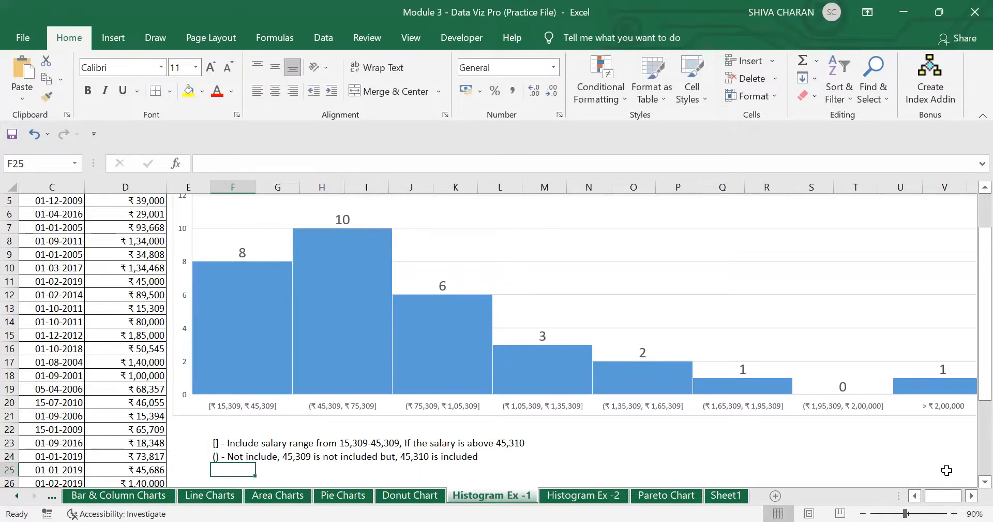
left_click(915, 495)
left_click(916, 496)
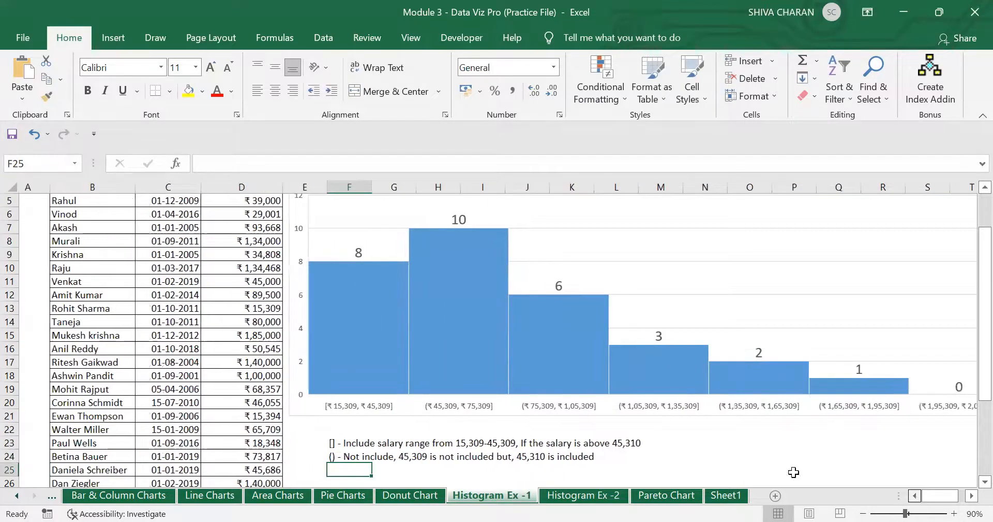
left_click(381, 444)
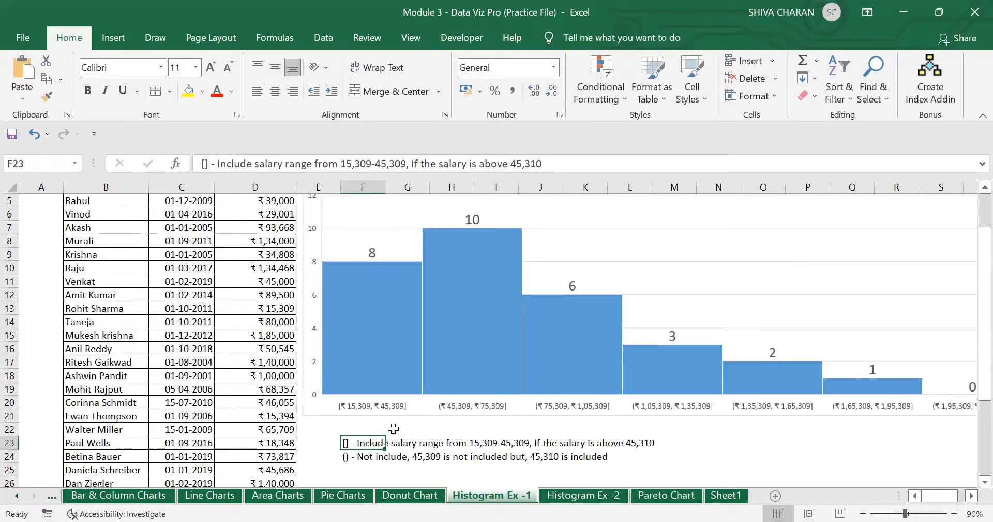
left_click(378, 295)
left_click(361, 285)
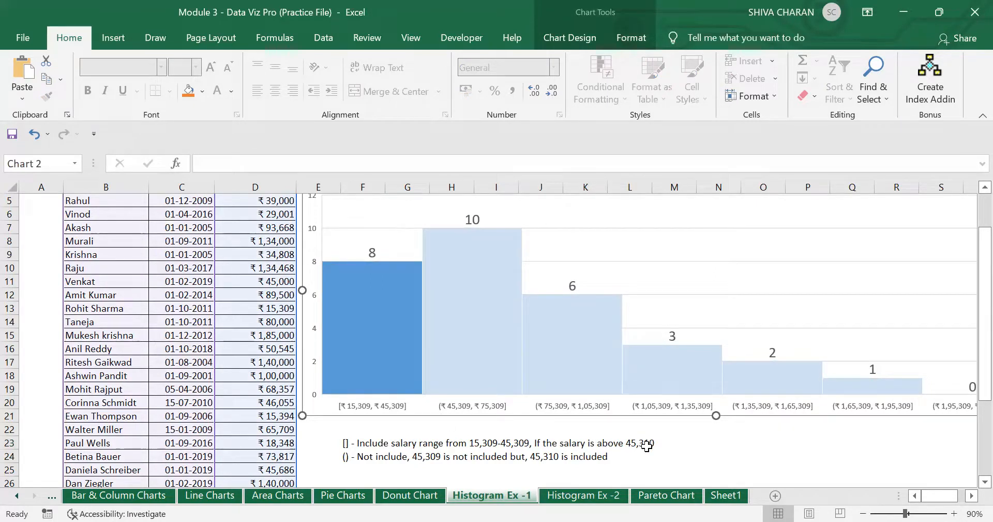
left_click(456, 365)
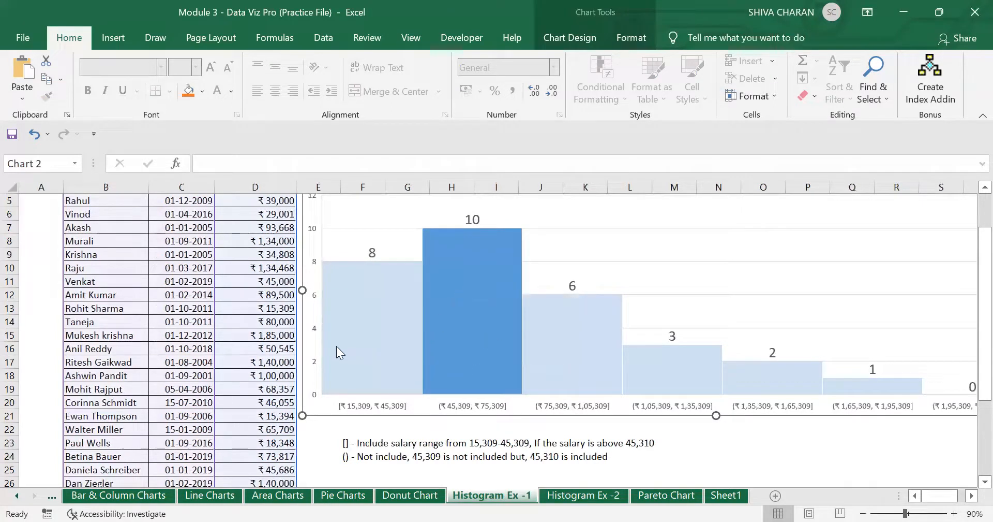
left_click(277, 280)
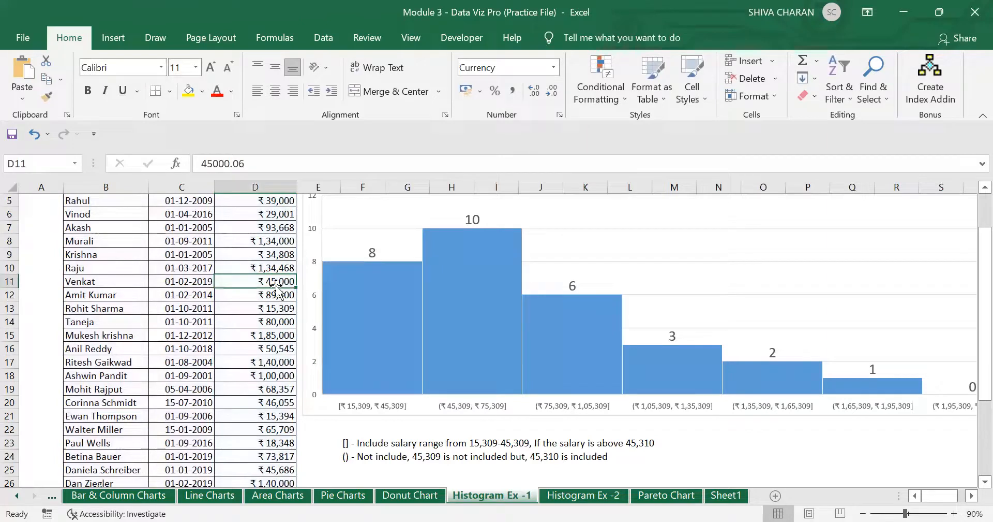
- Change the salary in D11 to 45,310
scroll(468, 289, "up", 1)
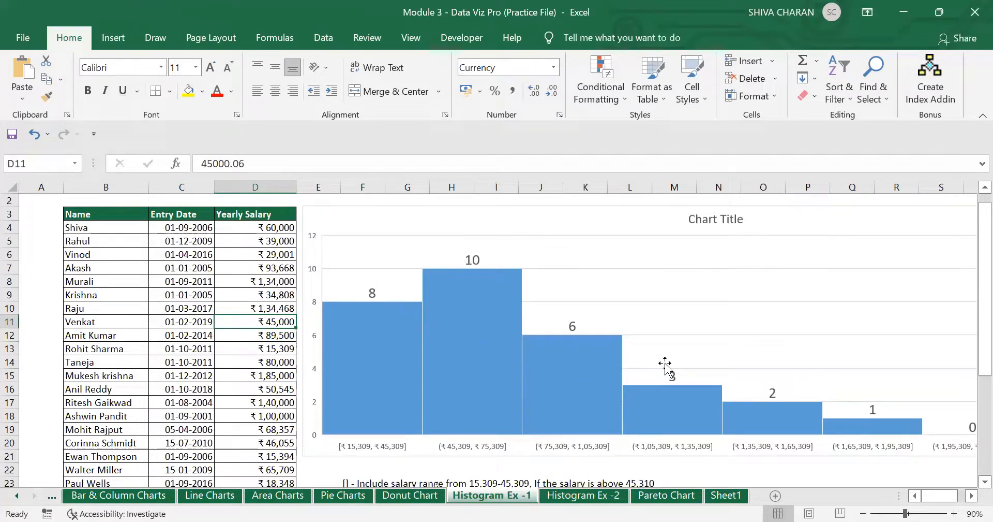
type("45")
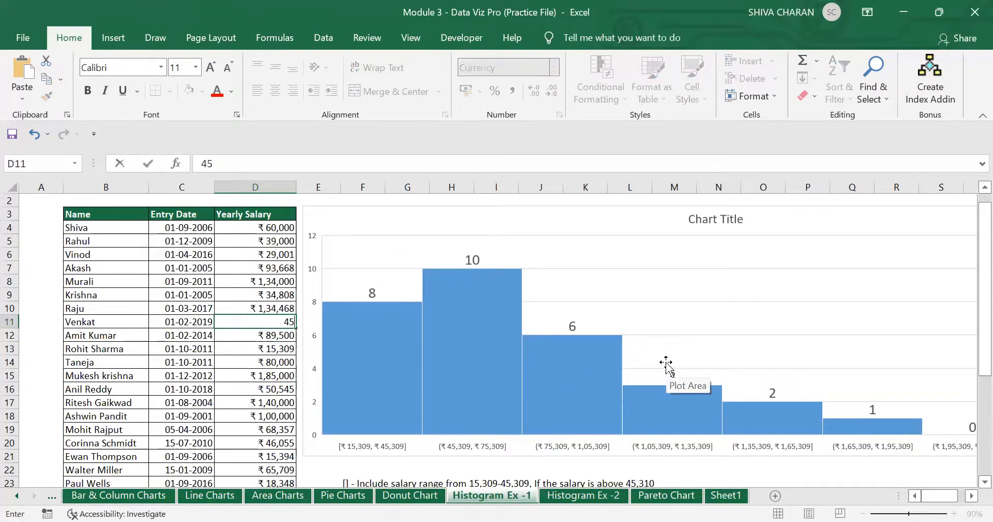
type(",310")
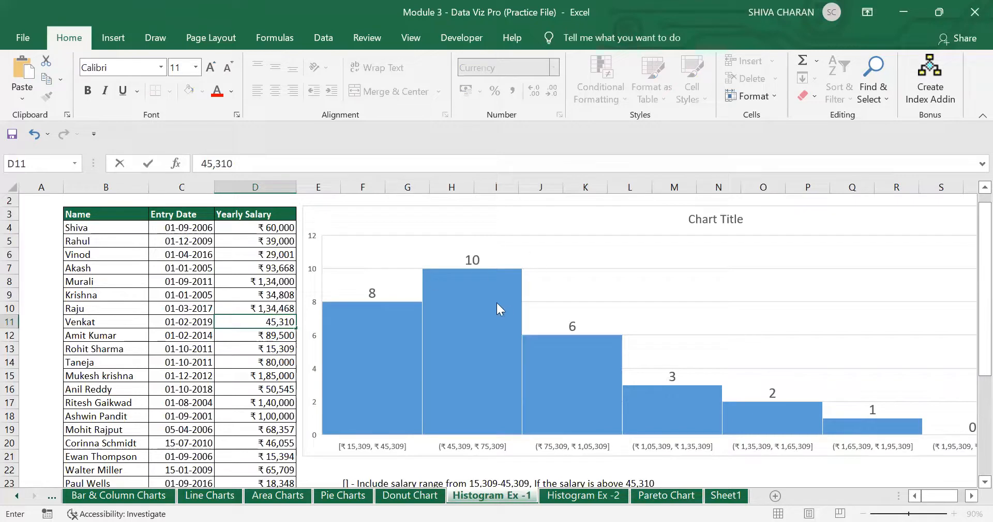
mouse_move(457, 322)
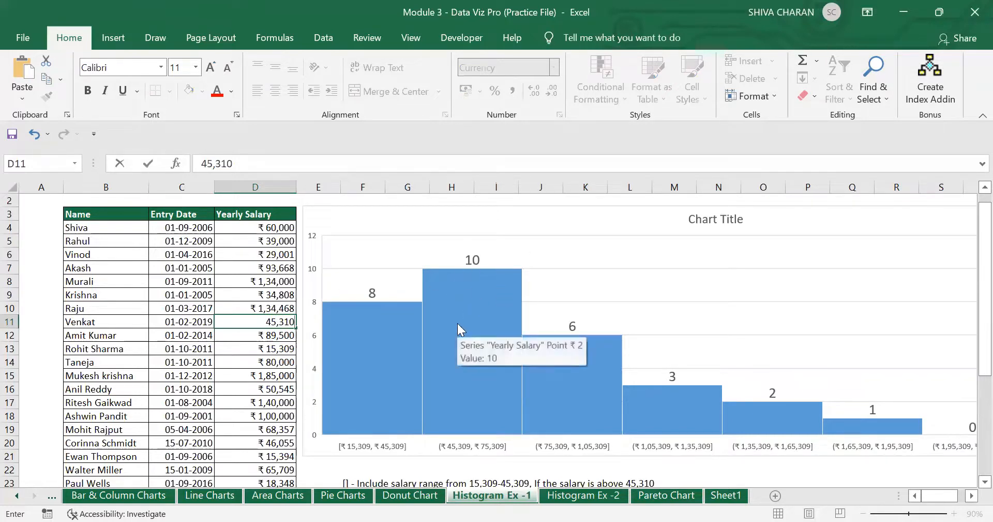
key("Return")
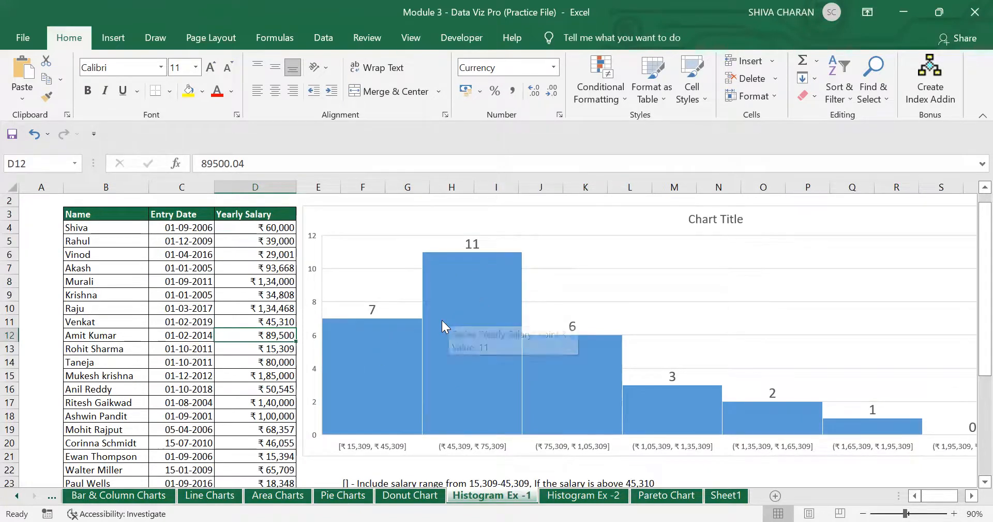
- Check the histogram's second bar, which now counts 11 employees
left_click(382, 338)
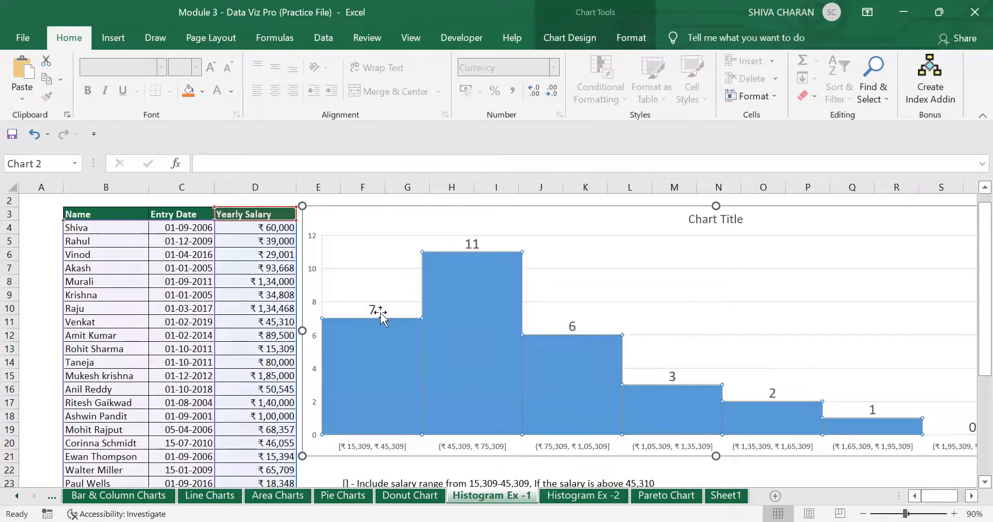
left_click(466, 291)
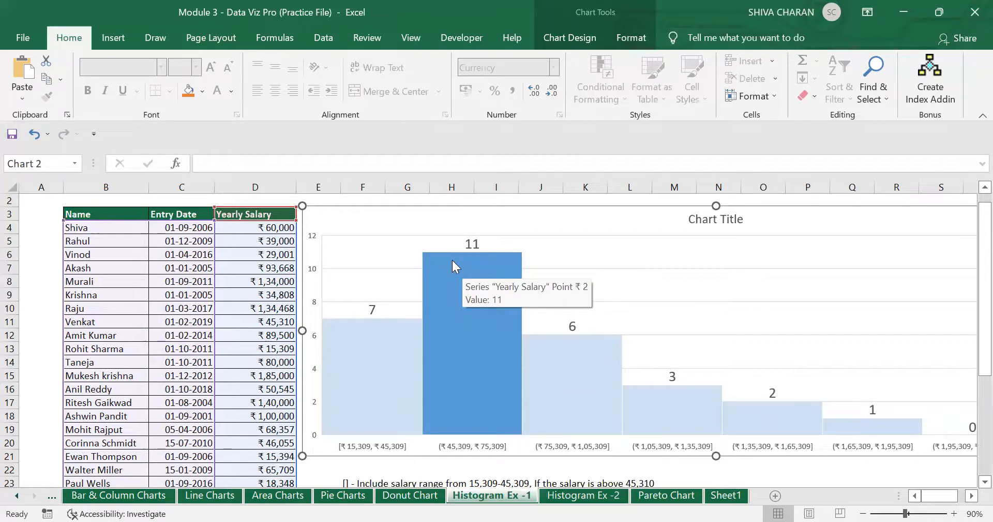
scroll(516, 254, "down", 1)
left_click(277, 284)
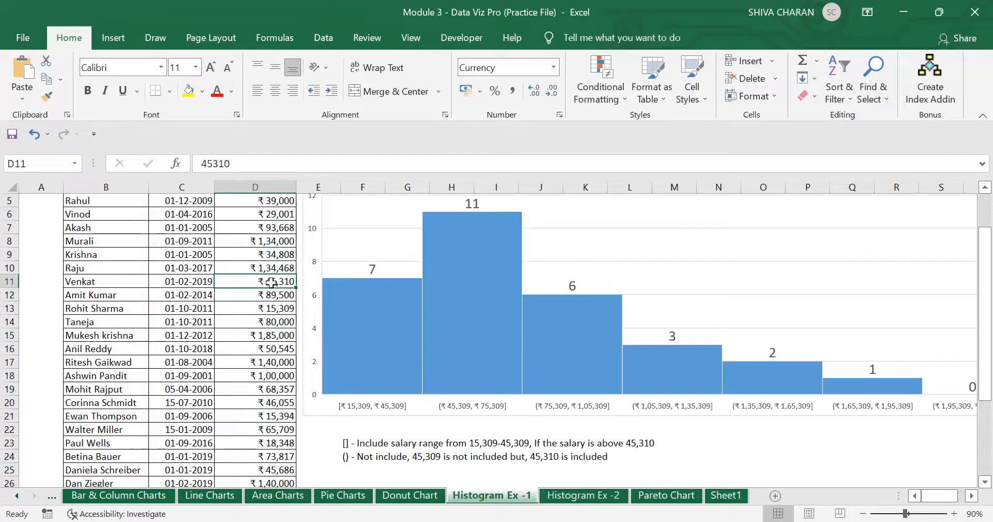
left_click(477, 269)
left_click(474, 269)
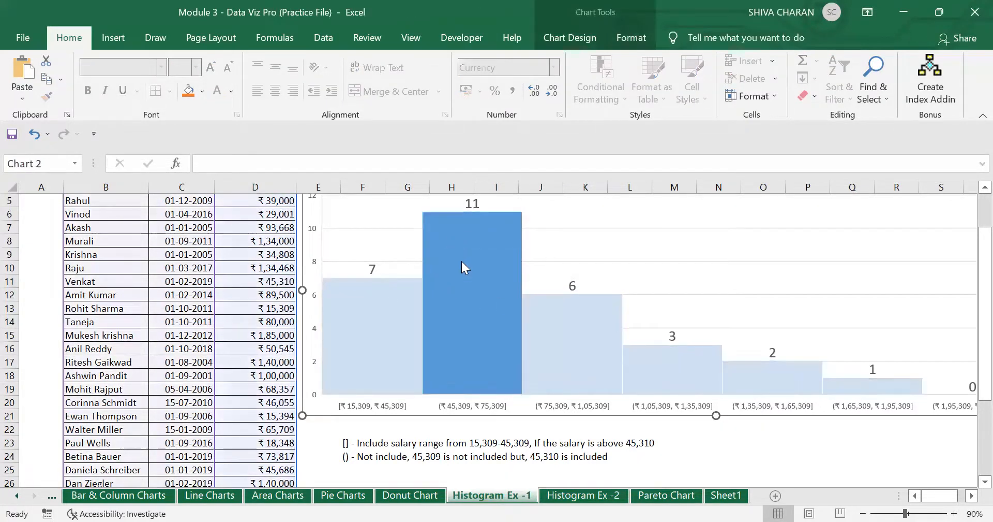
left_click(365, 315)
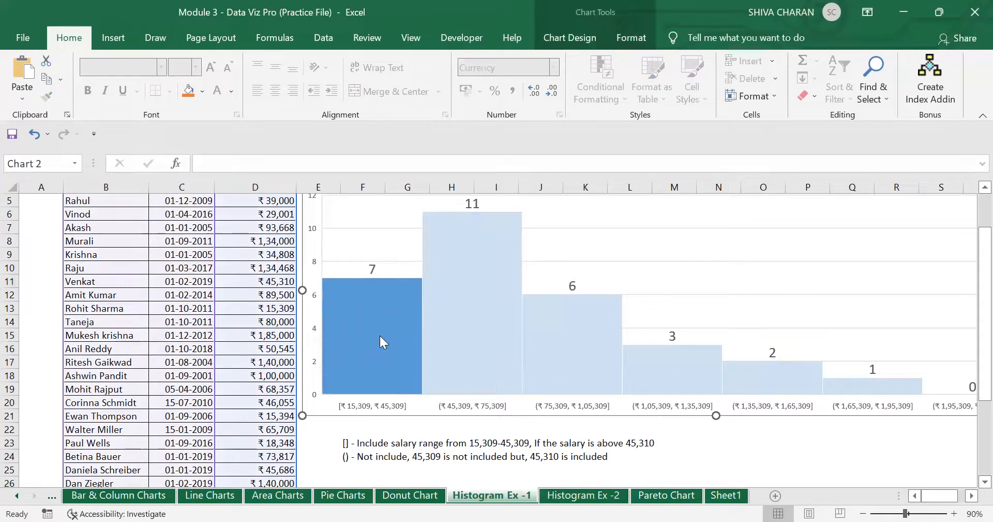
left_click(487, 299)
left_click(364, 442)
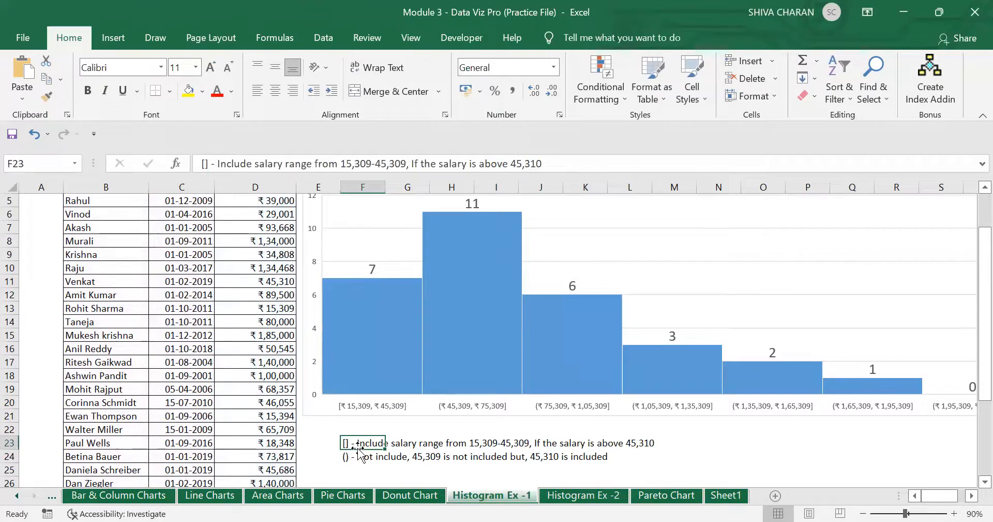
left_click(350, 459)
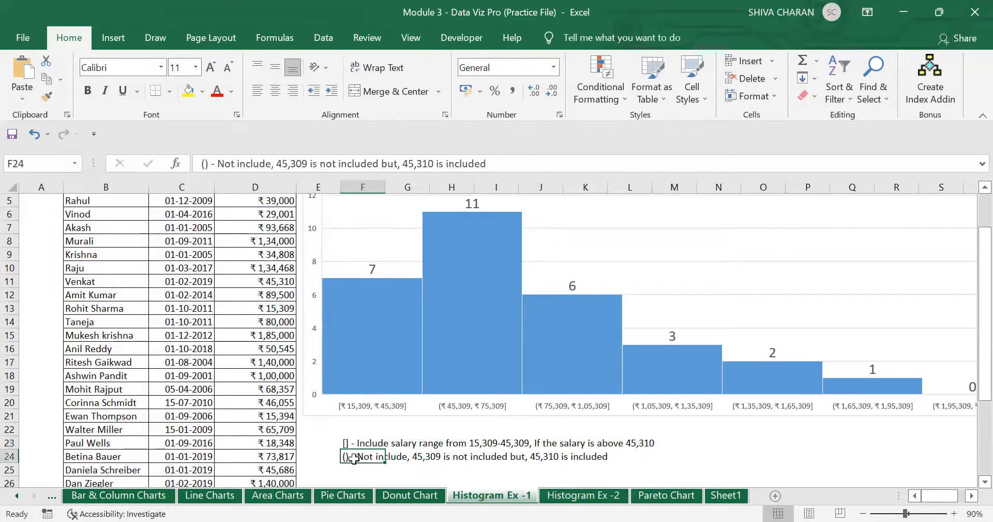
left_click(359, 443)
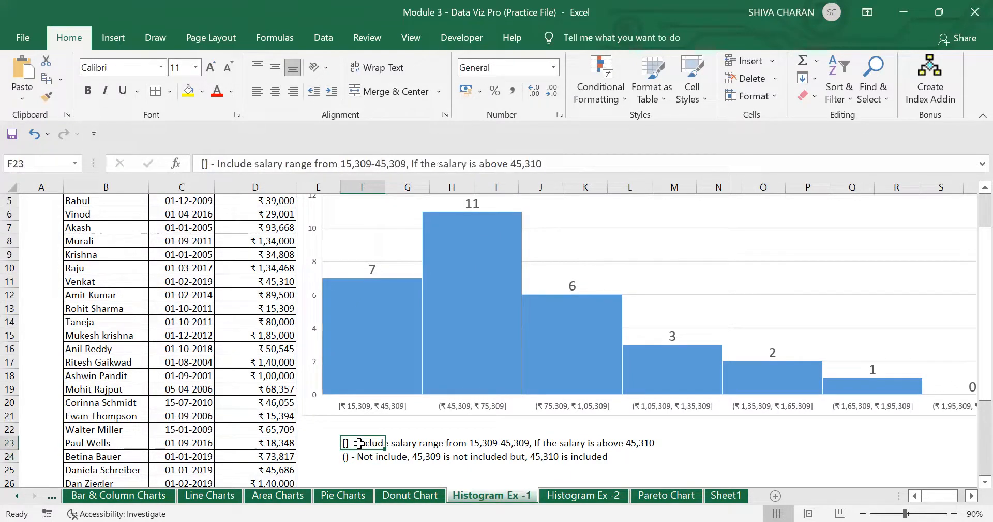
left_click(358, 454)
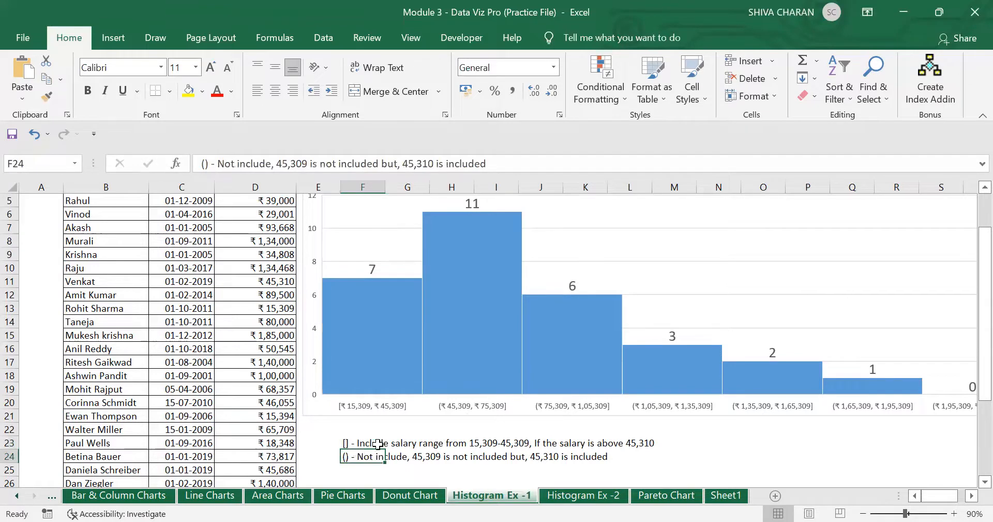
left_click(386, 363)
mouse_move(525, 362)
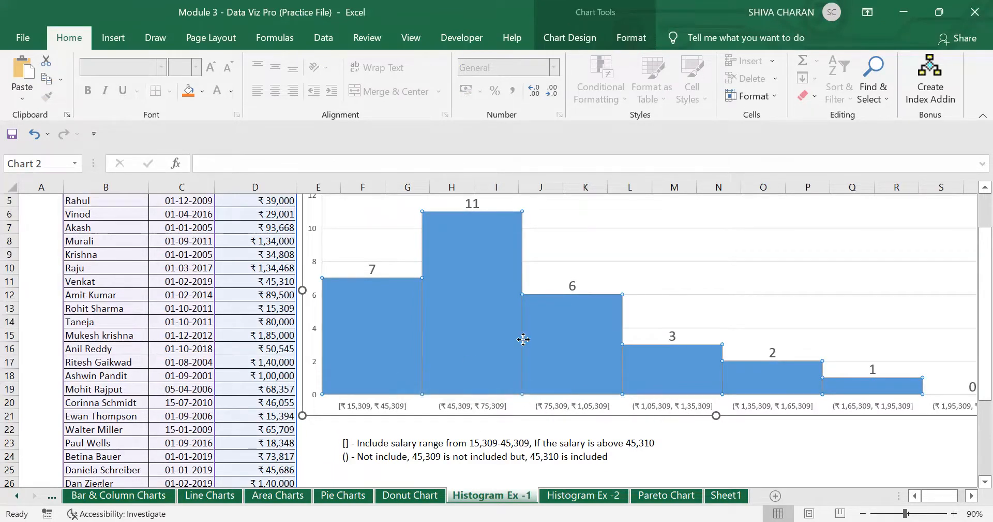
left_click(497, 335)
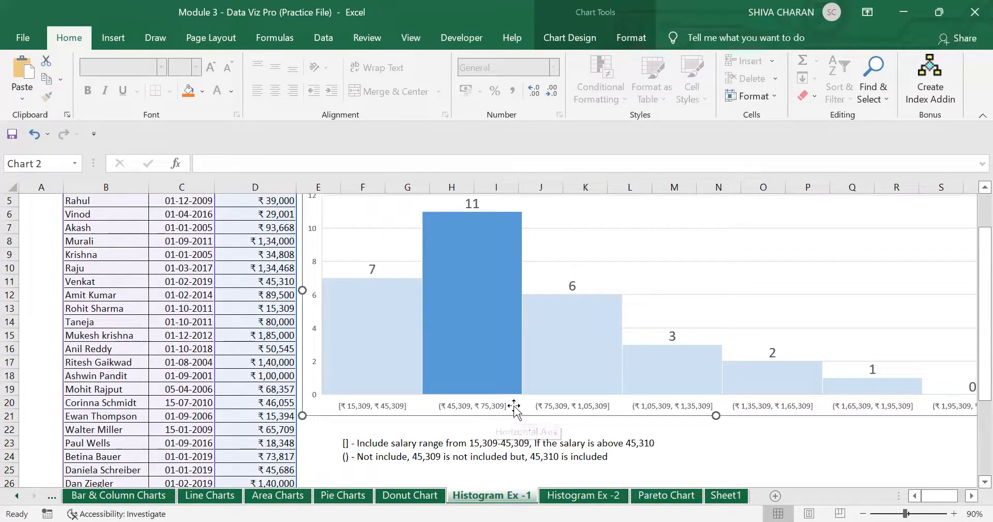
left_click(580, 358)
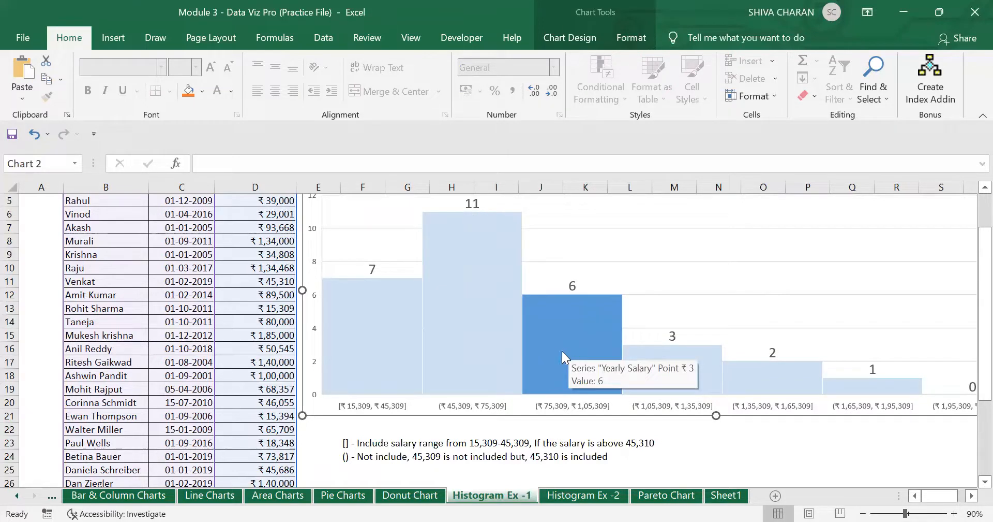
- Enter 75,310 as the salary in D19
left_click(282, 390)
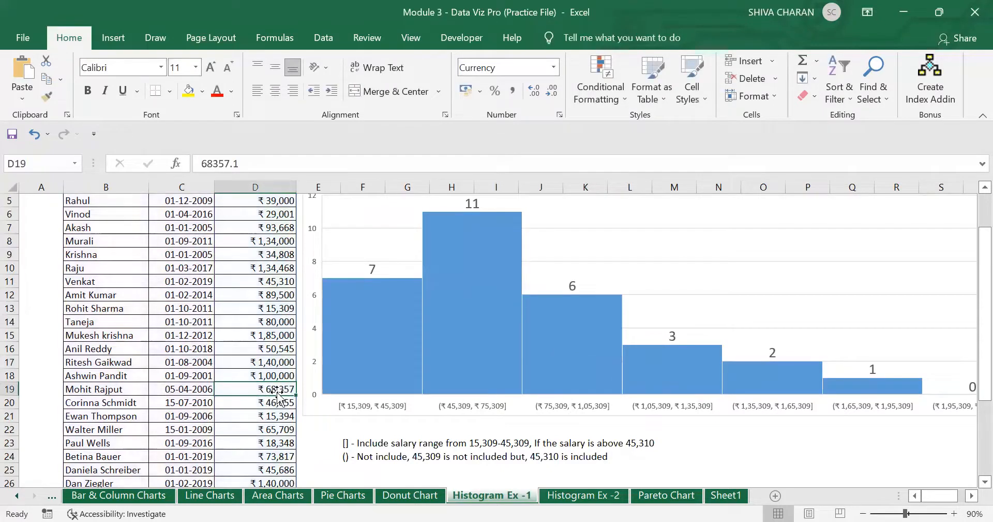
type("7")
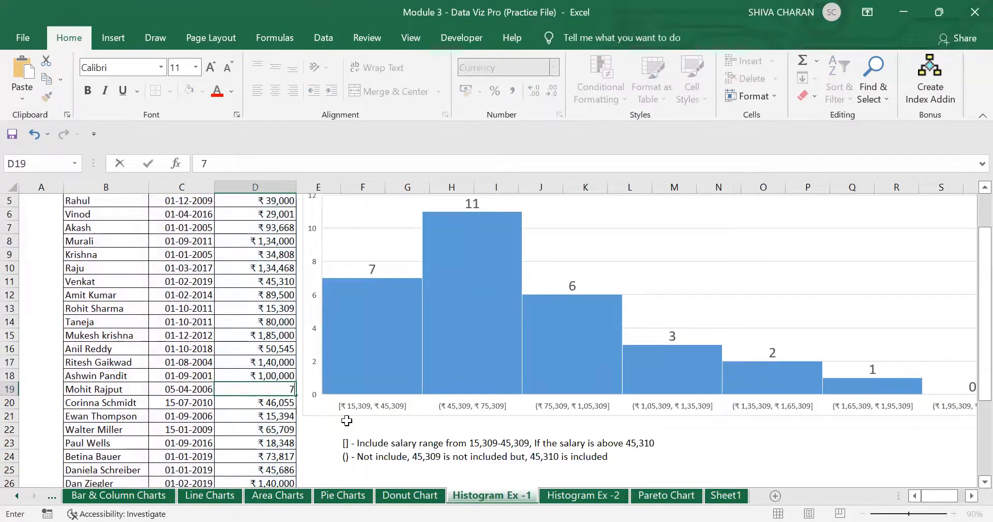
type("5,310")
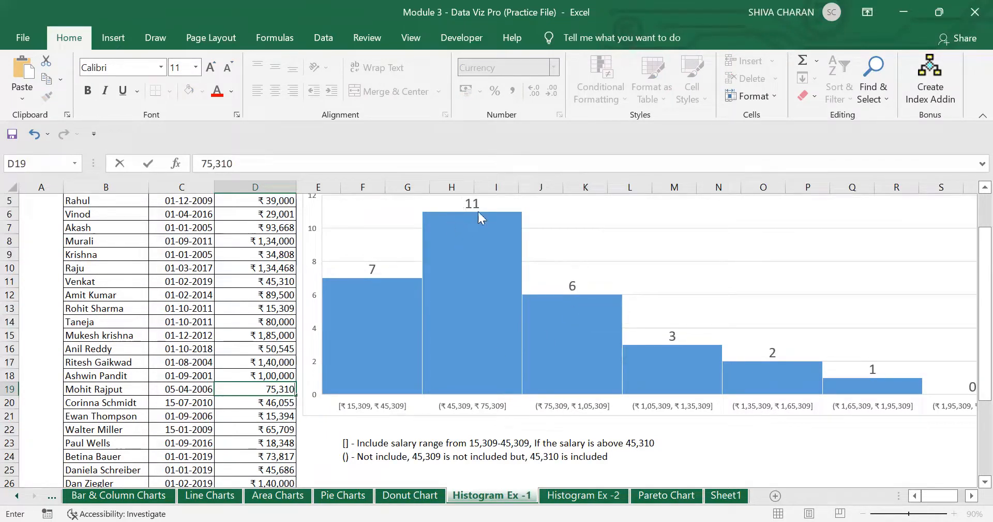
mouse_move(404, 304)
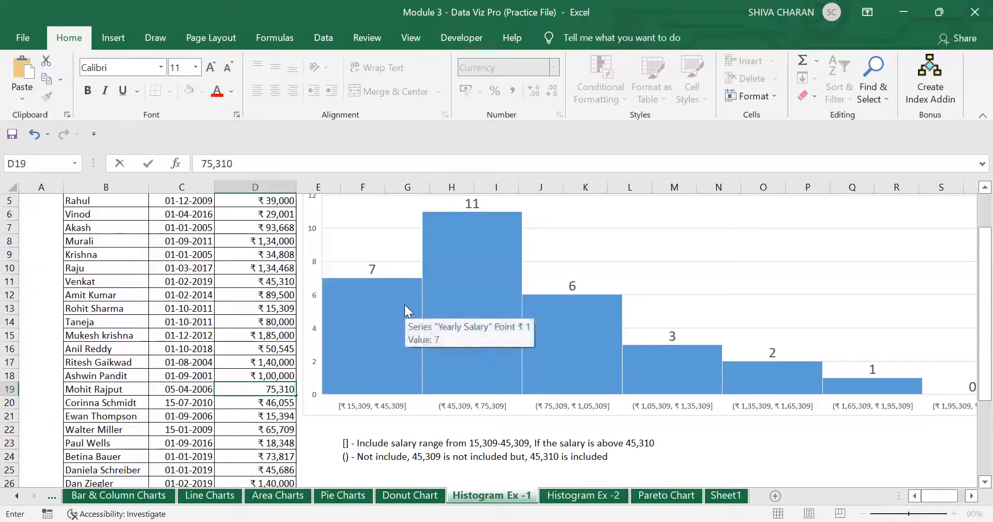
key("Return")
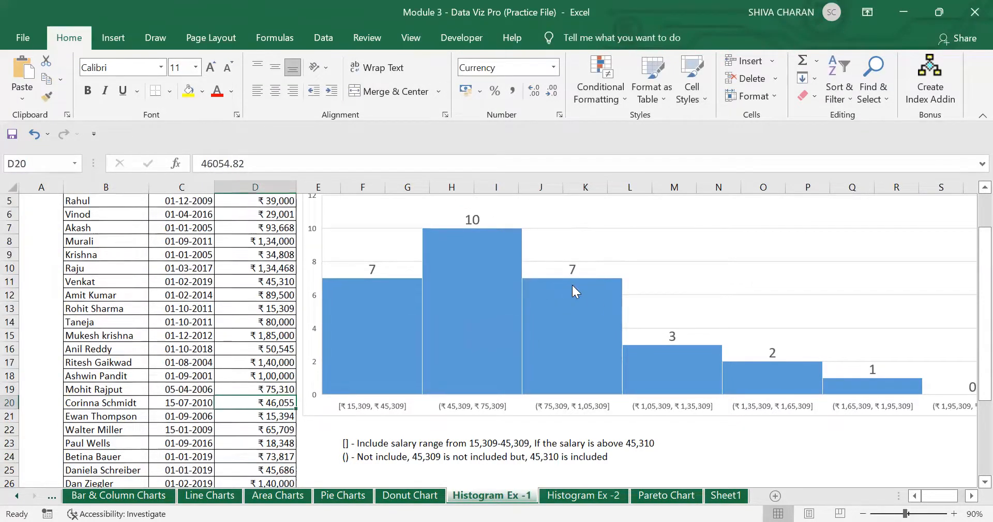
- Undo the salary edits, restoring D11 and D19 to 45,000 and 68,357
scroll(573, 285, "up", 1)
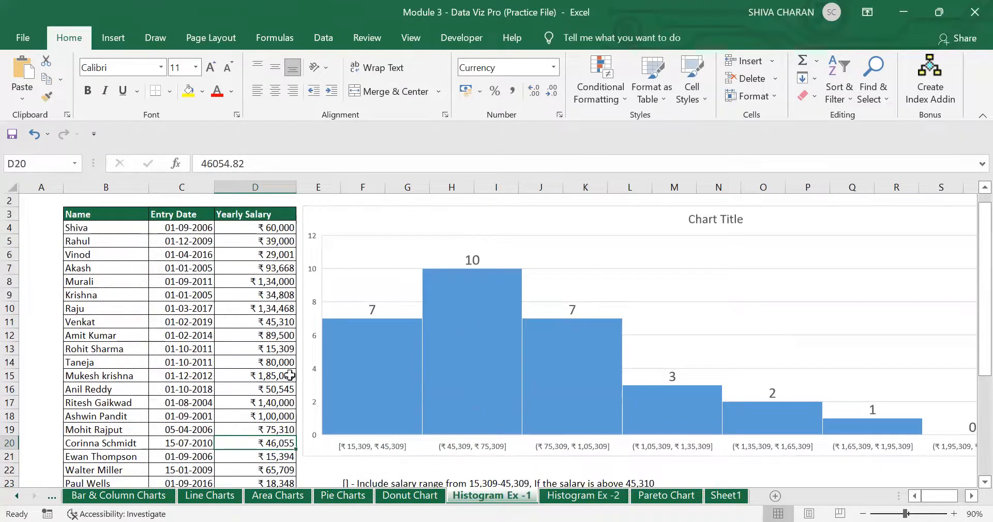
mouse_move(417, 365)
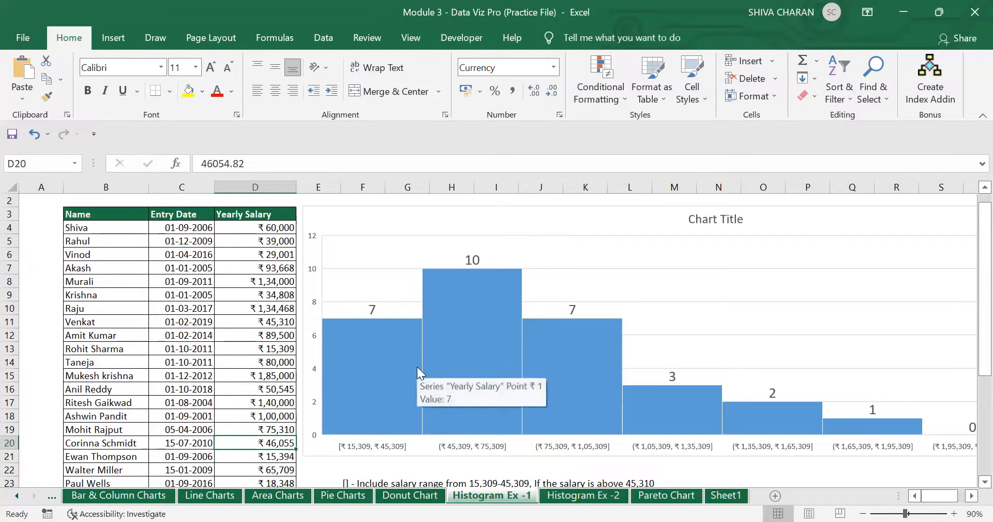
scroll(417, 366, "down", 1)
left_click(353, 445)
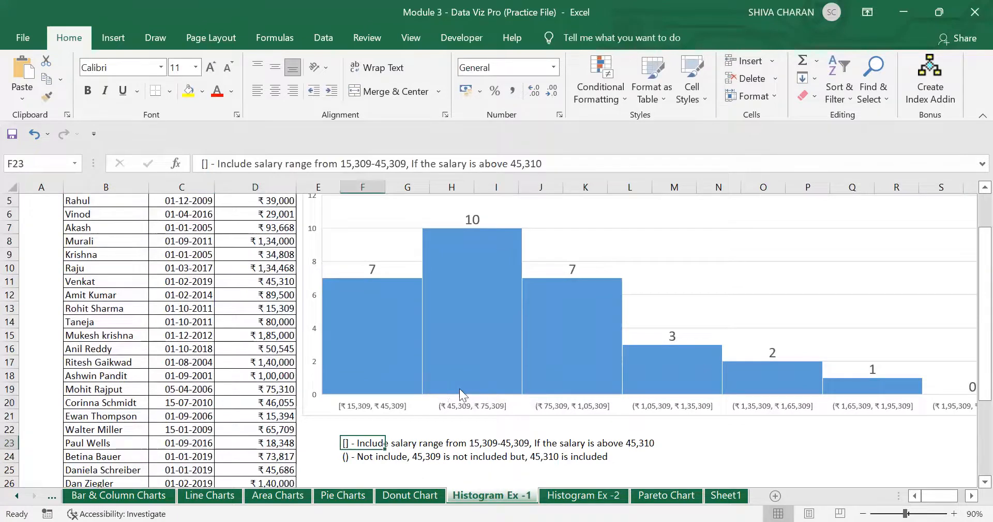
left_click(342, 459)
scroll(593, 396, "up", 1)
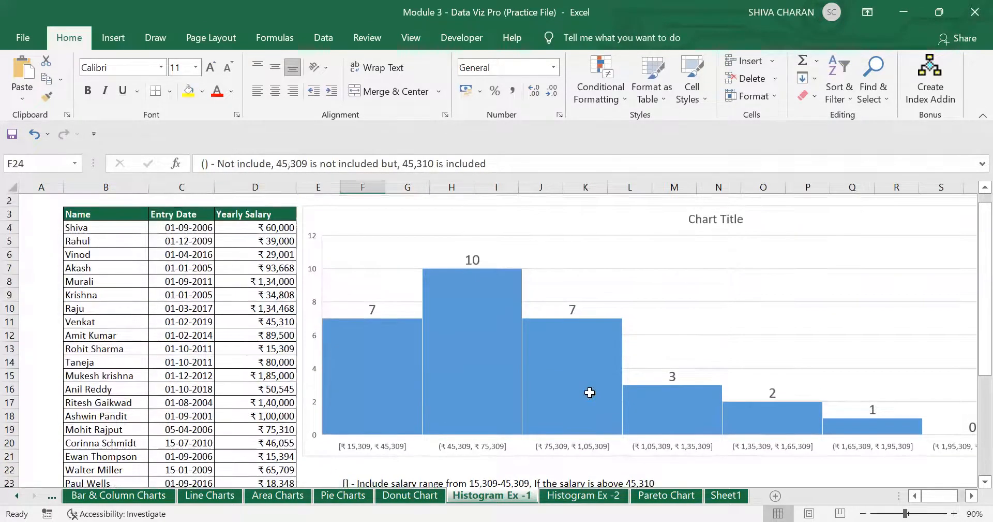
key("ctrl+z")
key("ctrl+z")
- Zoom out to 70% to show the whole histogram with its overflow bin
scroll(621, 399, "up", 2)
left_click(850, 456)
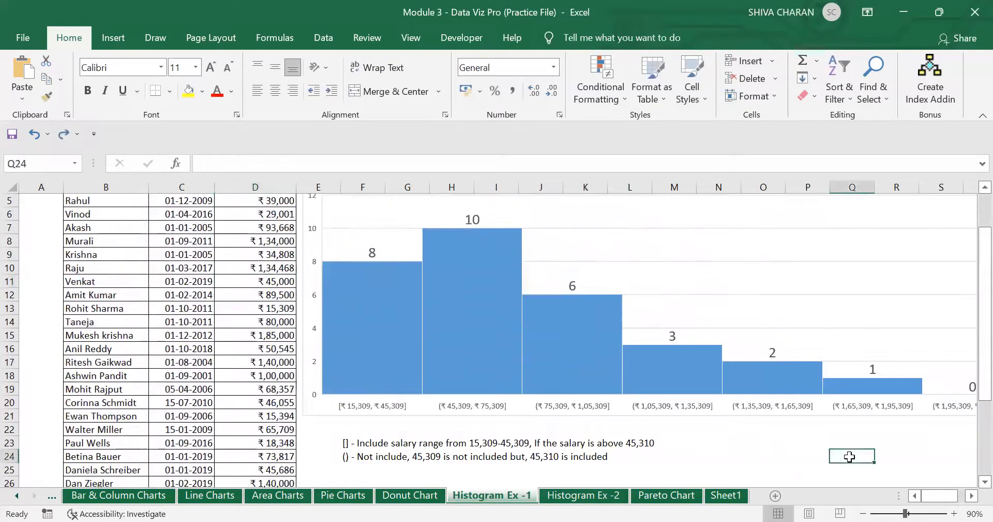
scroll(973, 486, "down", 1)
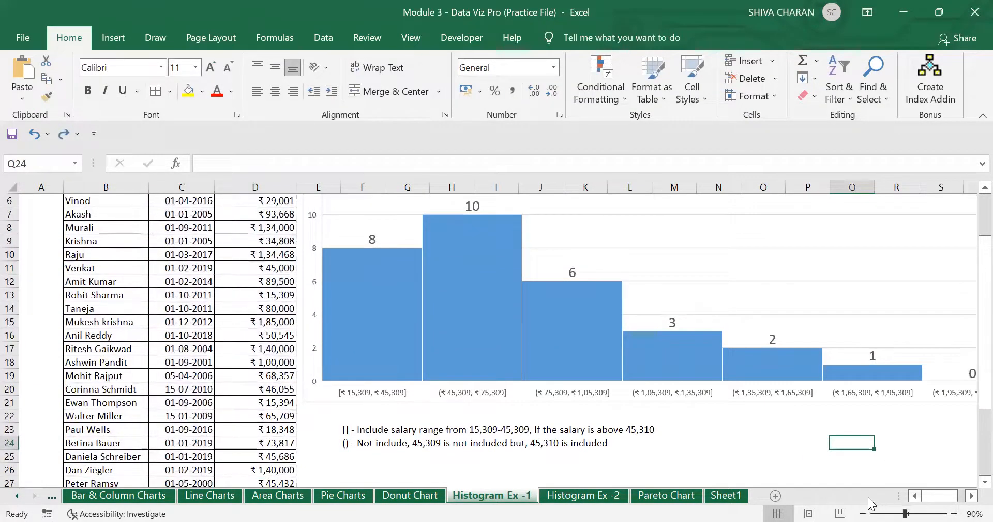
left_click(863, 513)
left_click(863, 513)
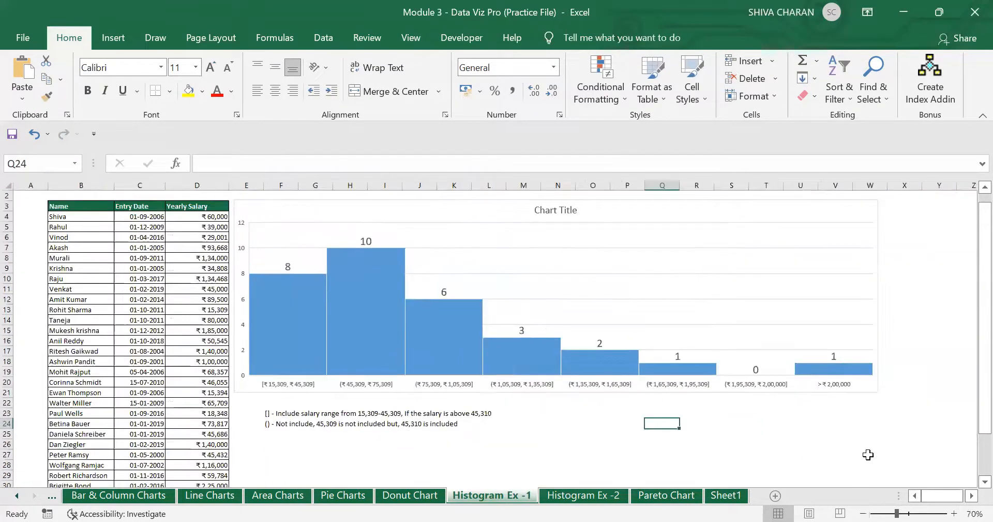
- Review the salary histogram, then move to the Histogram Ex -2 cricket players sheet
scroll(880, 455, "up", 1)
left_click(931, 446)
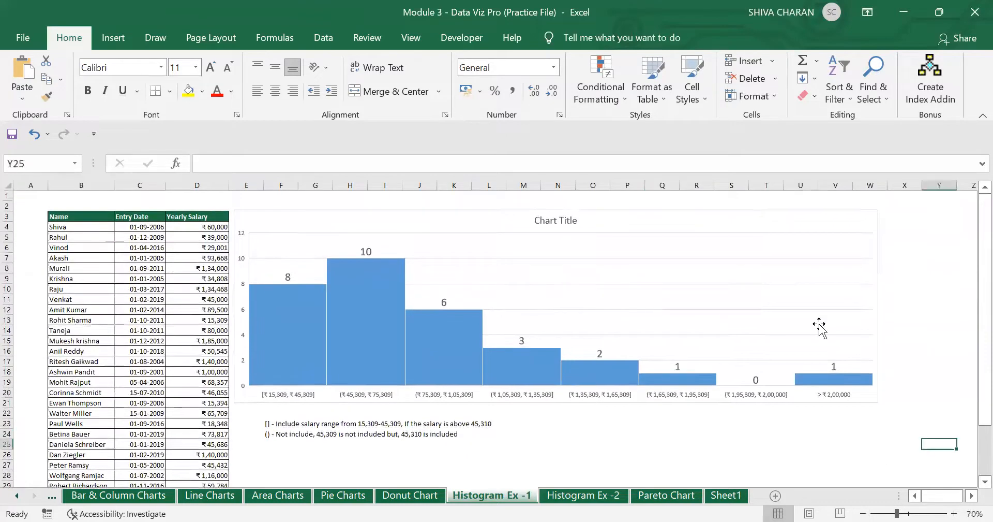
left_click(734, 220)
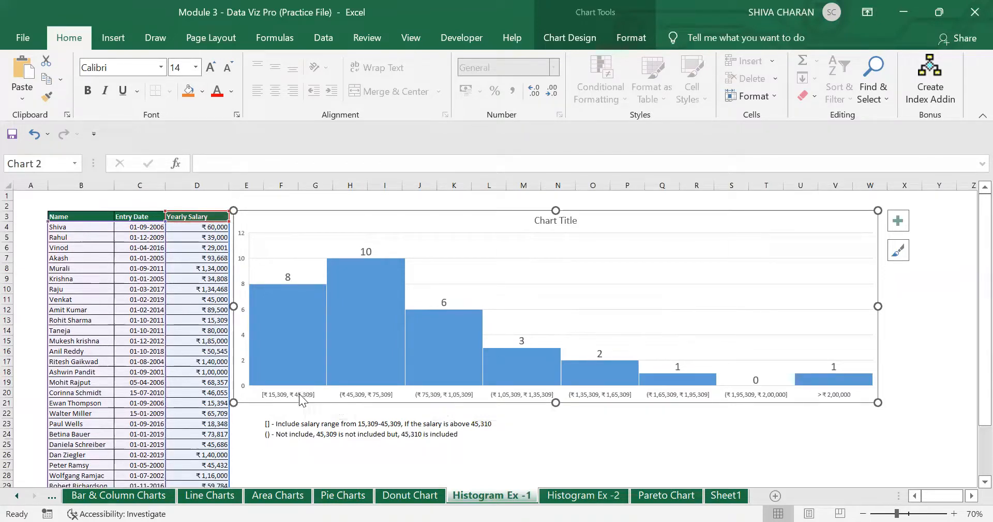
mouse_move(298, 362)
left_click(680, 441)
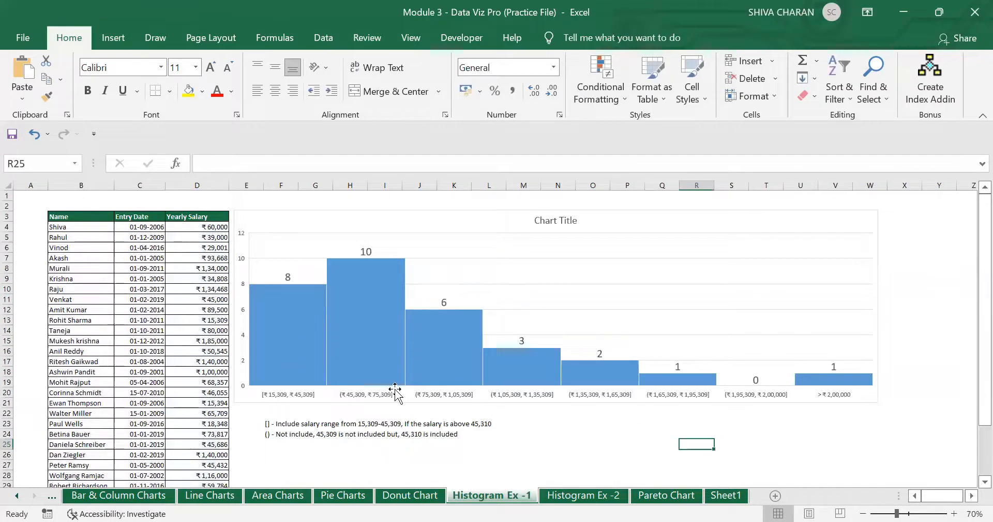
left_click(582, 495)
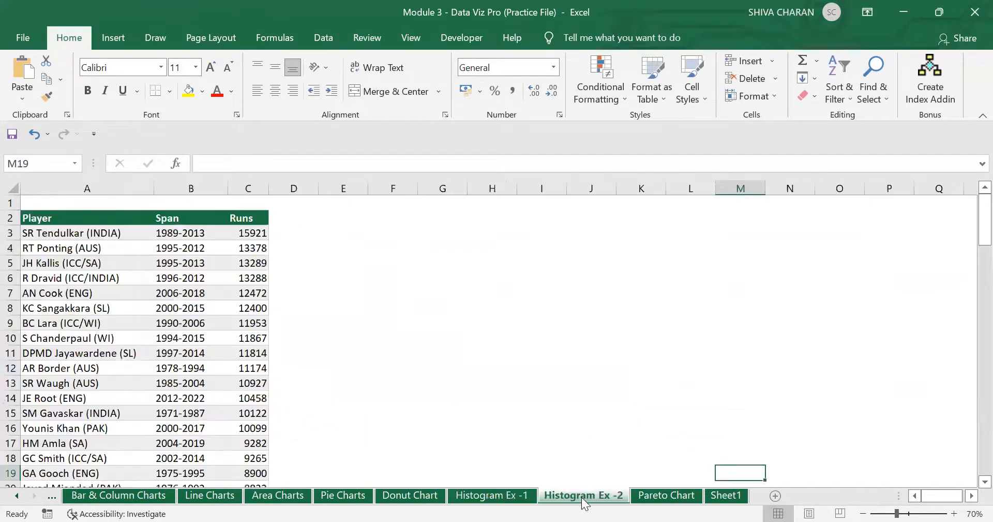
- Select the full players table A2:C103, from the Player header to the last row
left_click(451, 413)
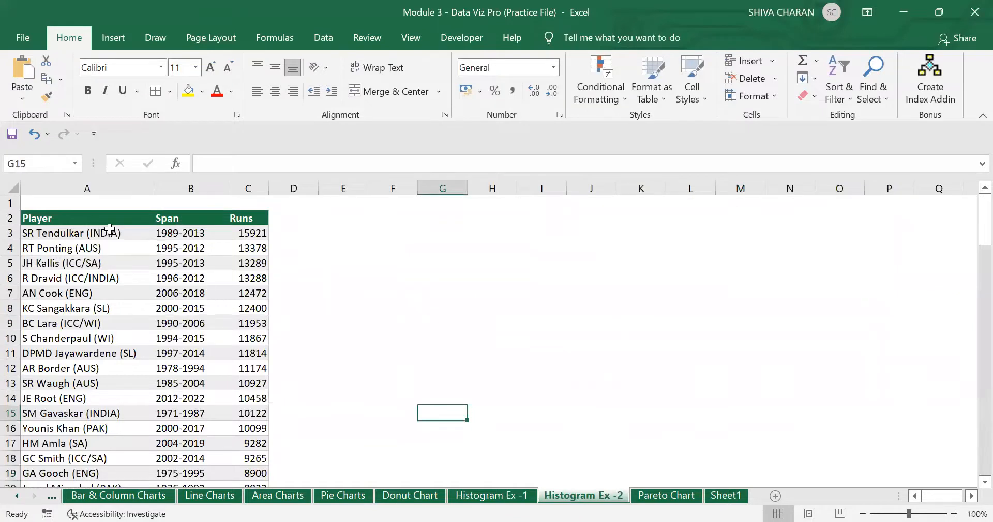
left_click(99, 218)
left_click_drag(100, 218, 259, 414)
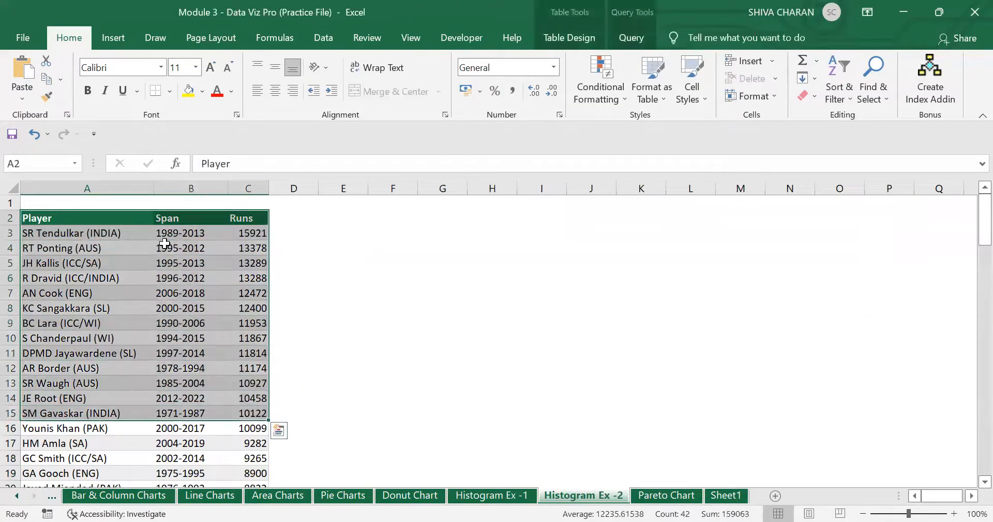
left_click(118, 218)
left_click_drag(122, 282, 129, 399)
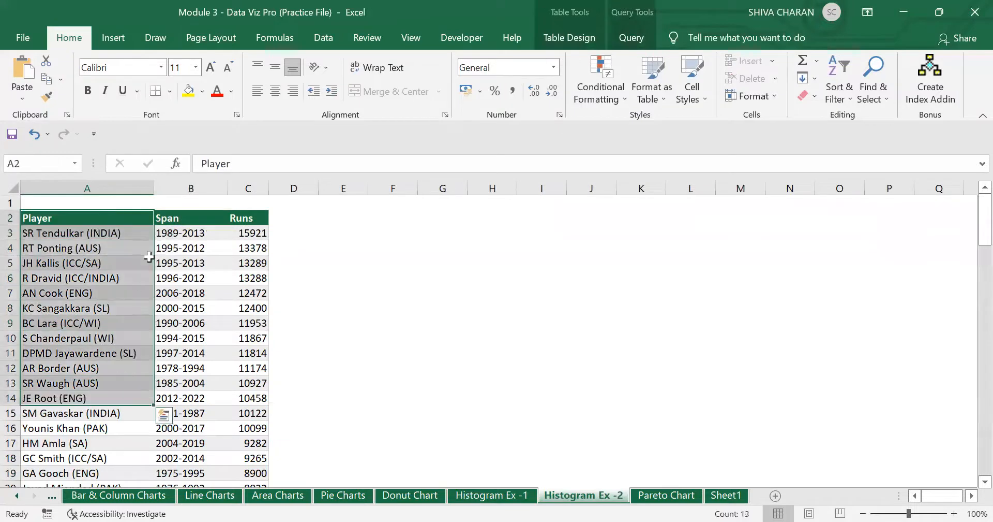
left_click_drag(235, 215, 240, 443)
left_click_drag(244, 221, 234, 409)
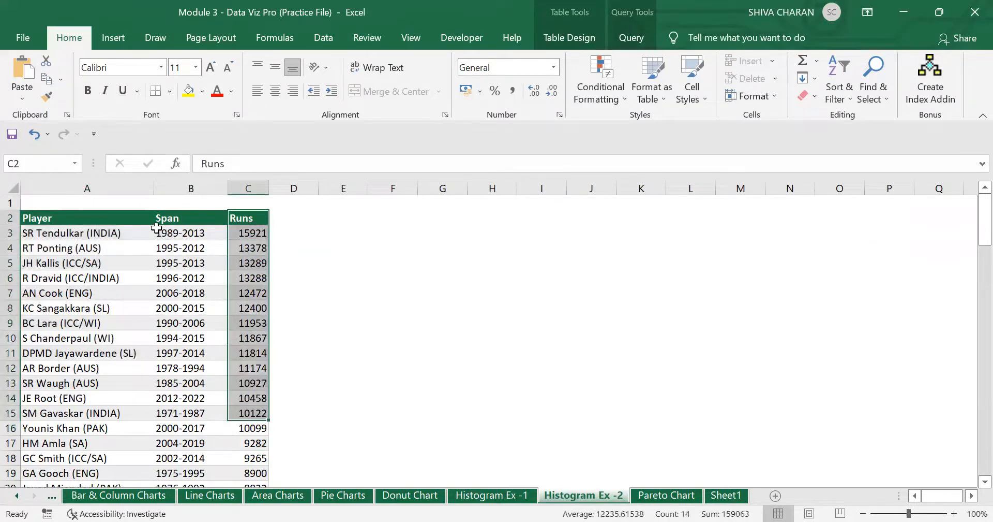
left_click(114, 218)
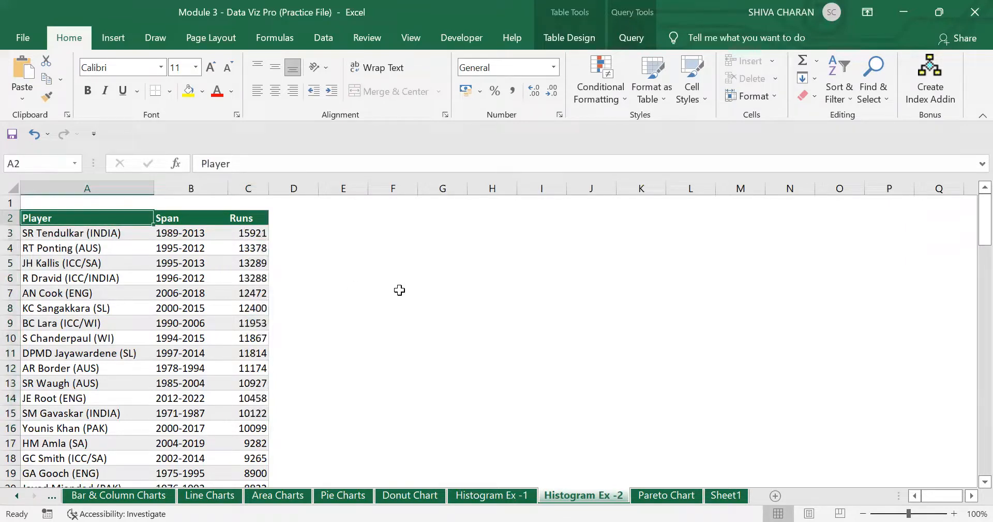
key("ctrl+shift+Right")
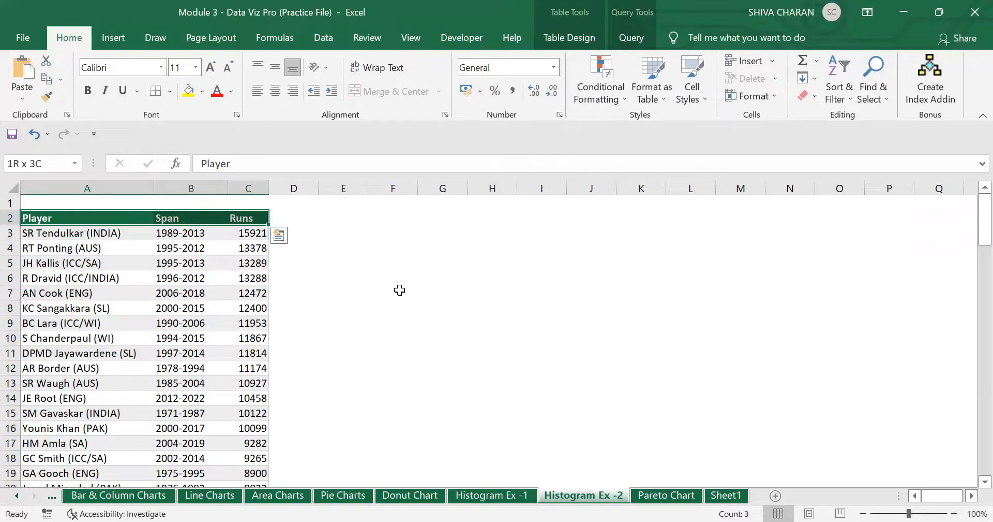
key("ctrl+shift+Down")
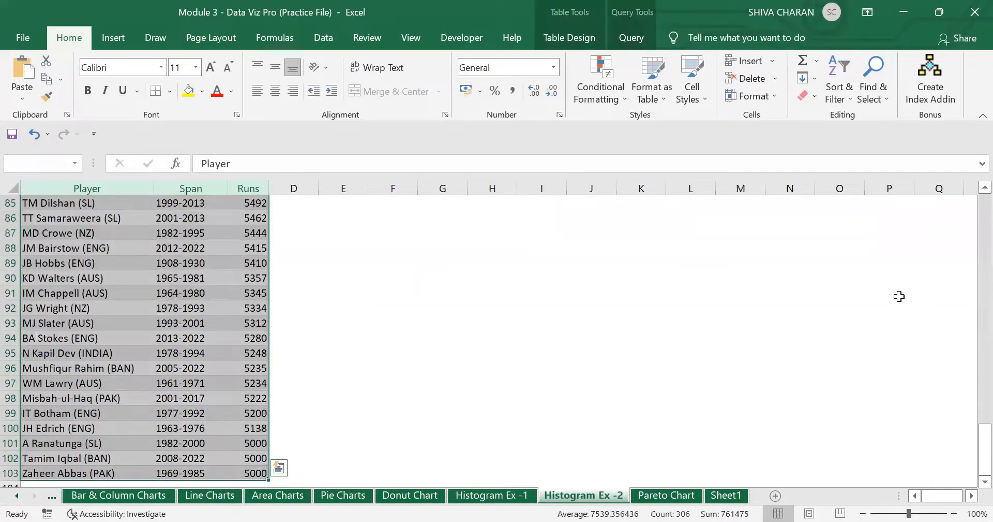
scroll(899, 296, "up", 20)
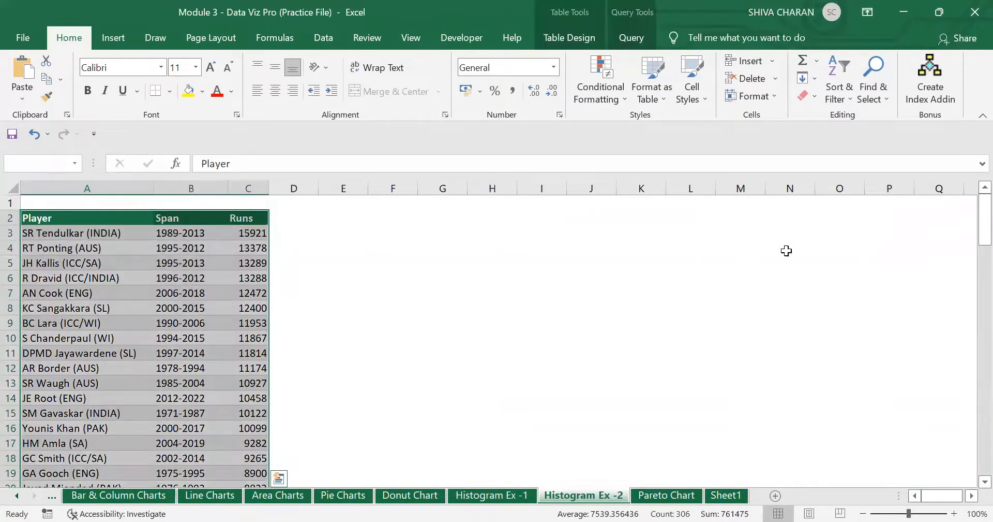
left_click(116, 38)
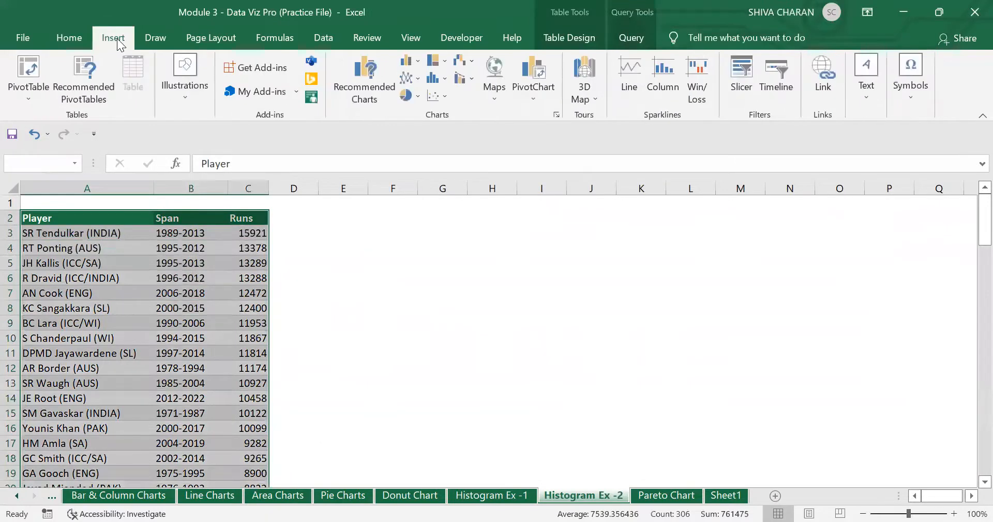
- Insert a histogram of the runs and stretch it beside the table to column P
left_click(434, 80)
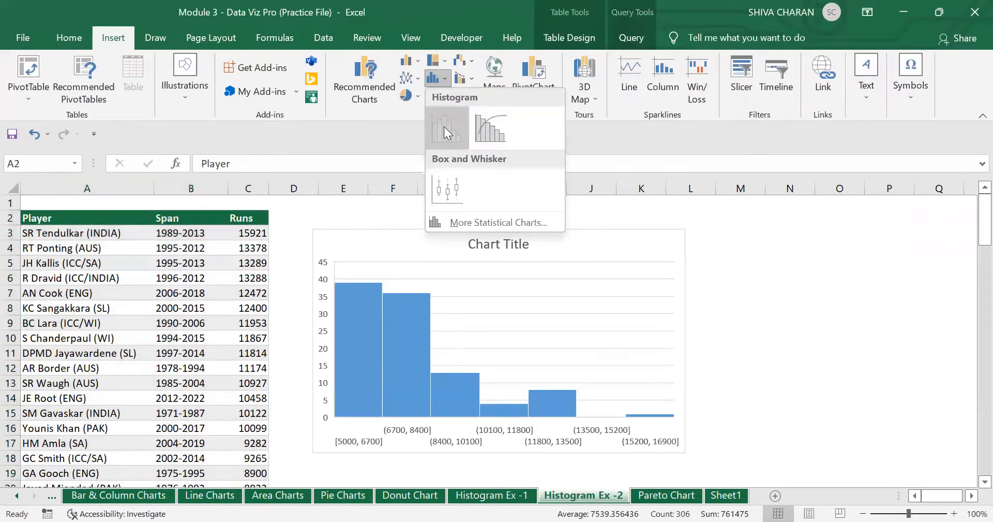
left_click(444, 126)
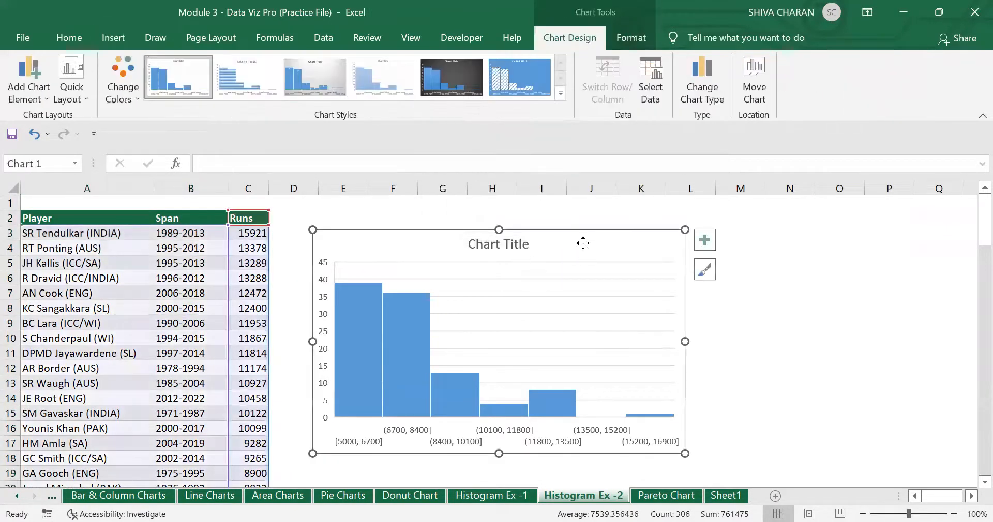
mouse_move(583, 241)
left_mouse_down()
mouse_move(565, 222)
mouse_move(548, 224)
left_mouse_up()
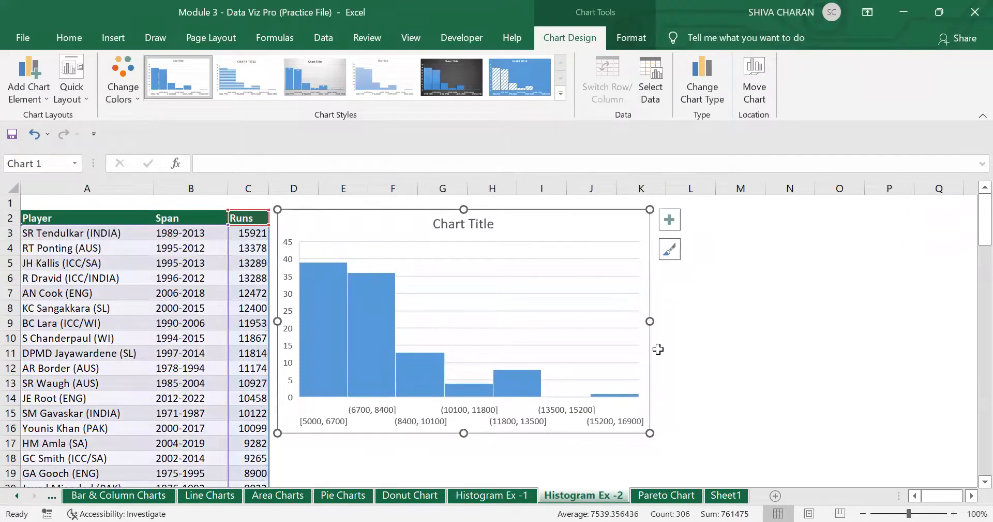
left_click_drag(650, 324, 916, 336)
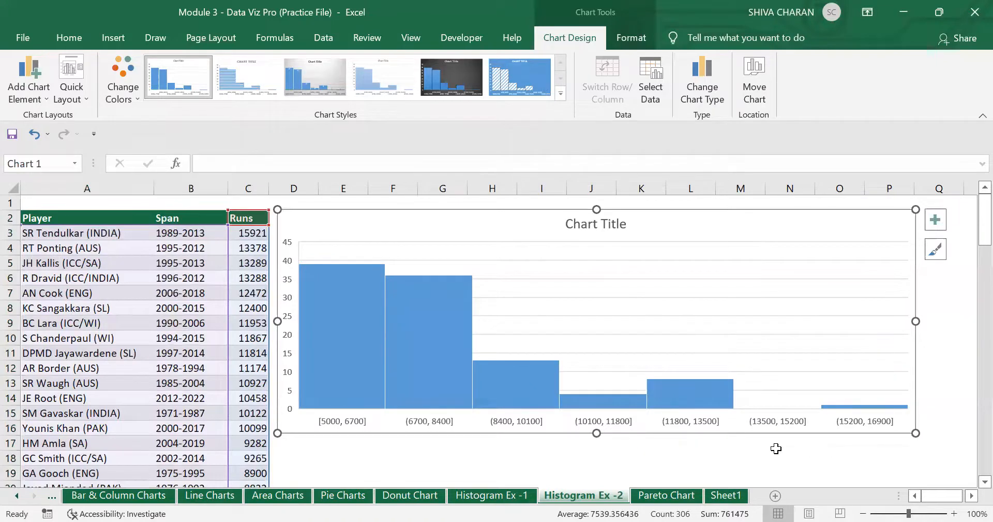
- Bring up the context menu for the histogram's horizontal axis
left_click(355, 437)
left_click(345, 427)
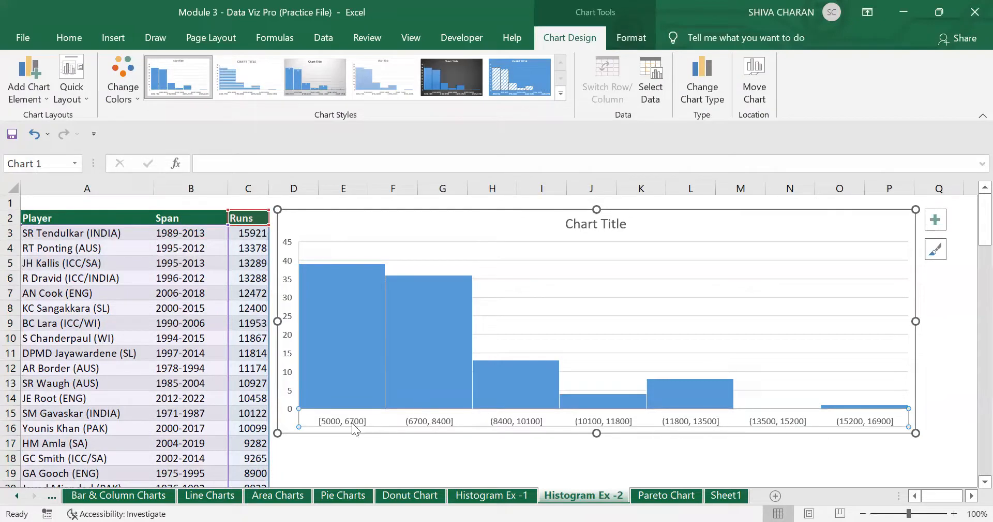
right_click(351, 423)
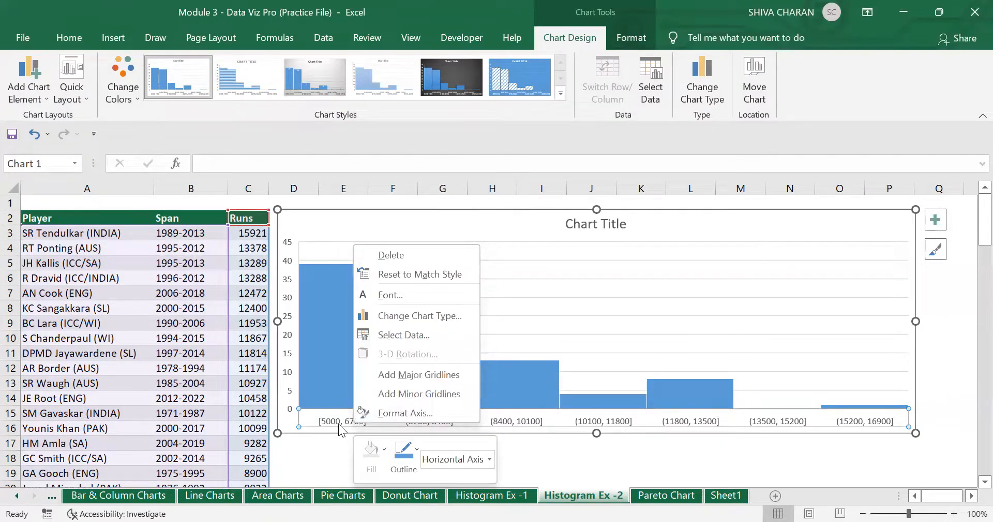
left_click(336, 423)
right_click(337, 423)
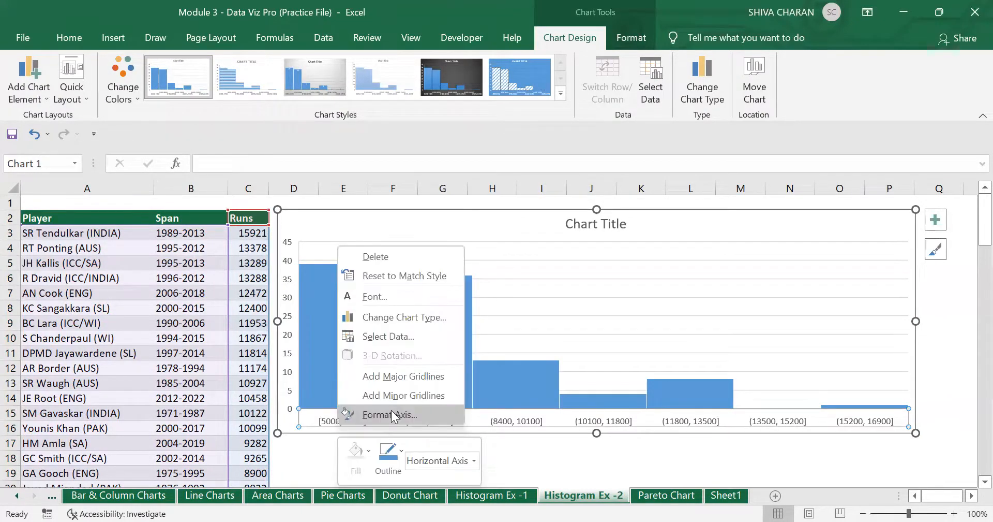
- Try fixed bin widths of 2000, 10000 and 1000 for the runs histogram
left_click(399, 422)
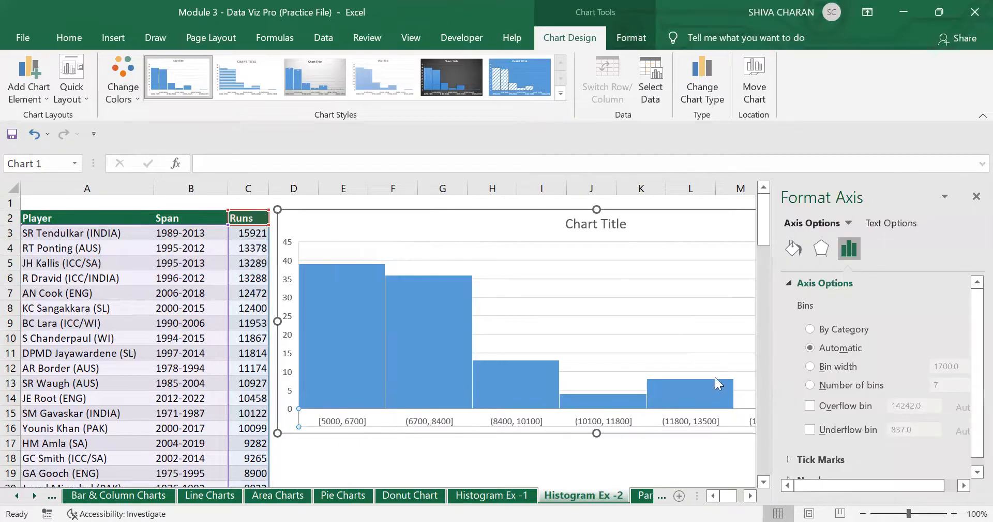
left_click(811, 367)
left_click(943, 366)
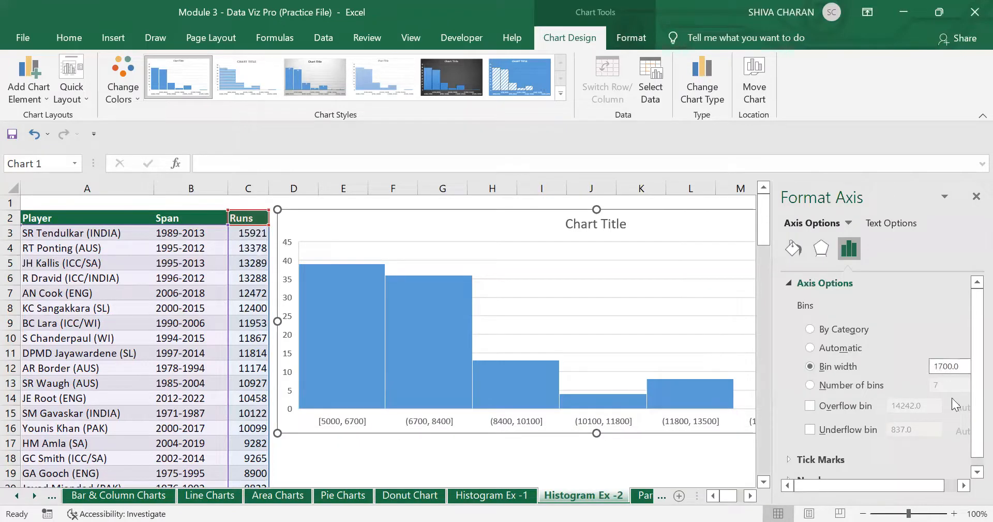
key("shift+Left")
key("shift+Left")
type("20")
key("Return")
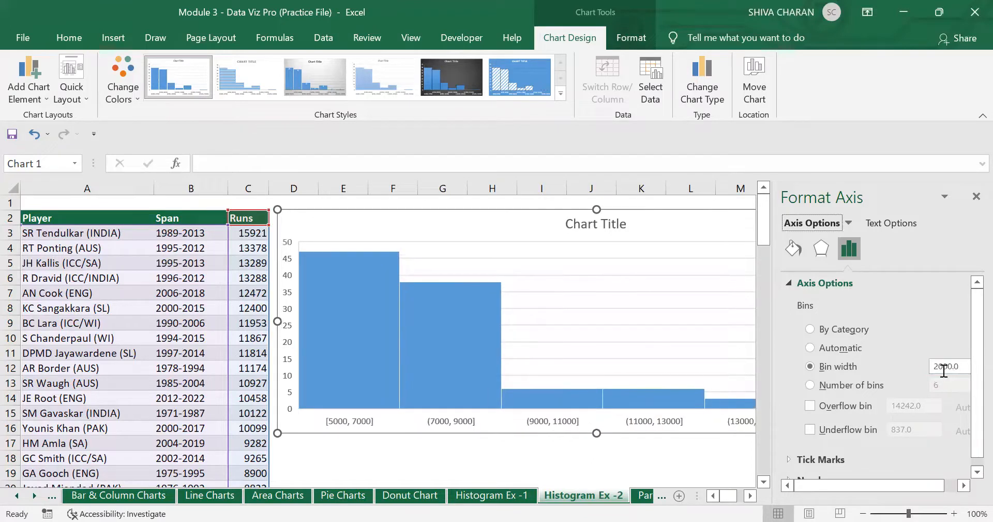
left_click_drag(943, 371, 921, 405)
type("100")
key("Return")
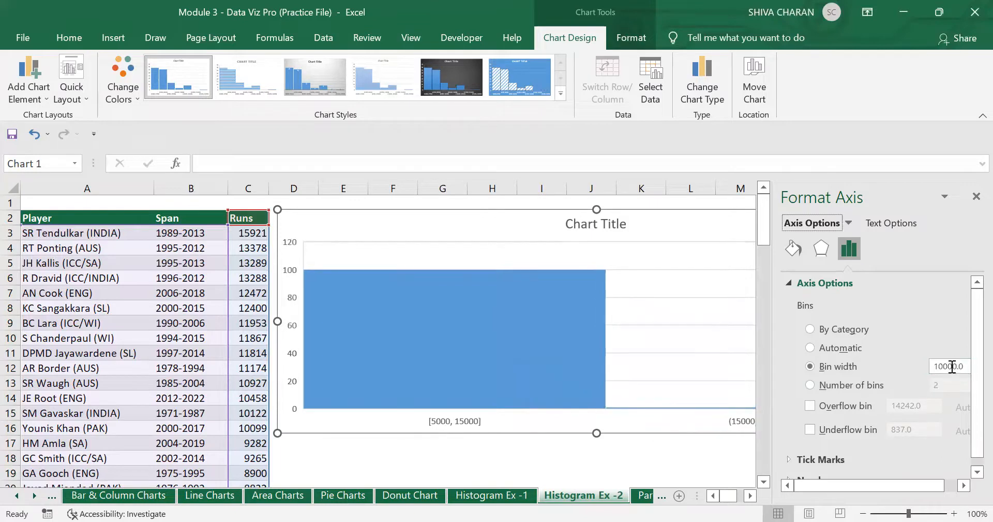
left_click(943, 367)
key("BackSpace")
key("Return")
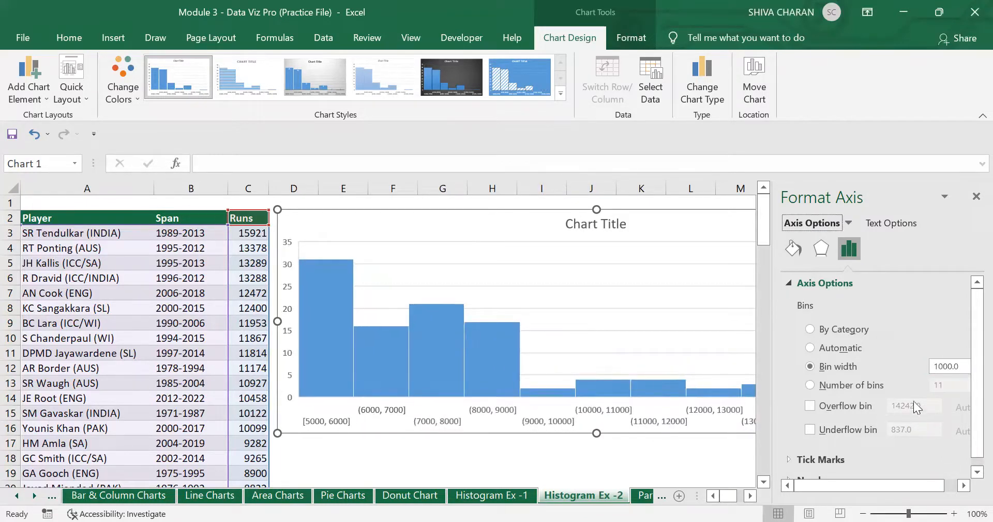
- Set the histogram to 10 bins and enable the overflow bin at 14242
left_click(810, 385)
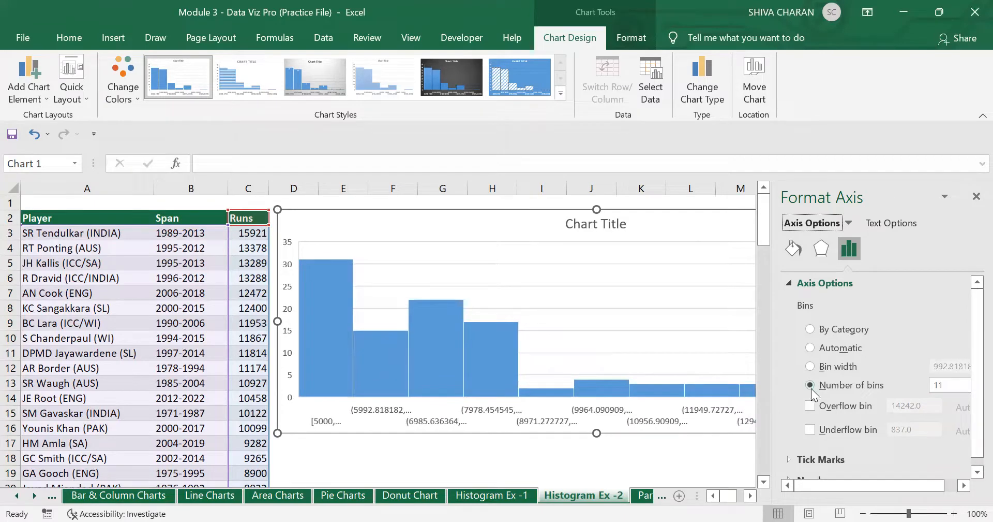
left_click(943, 387)
key("BackSpace")
type("0")
key("Return")
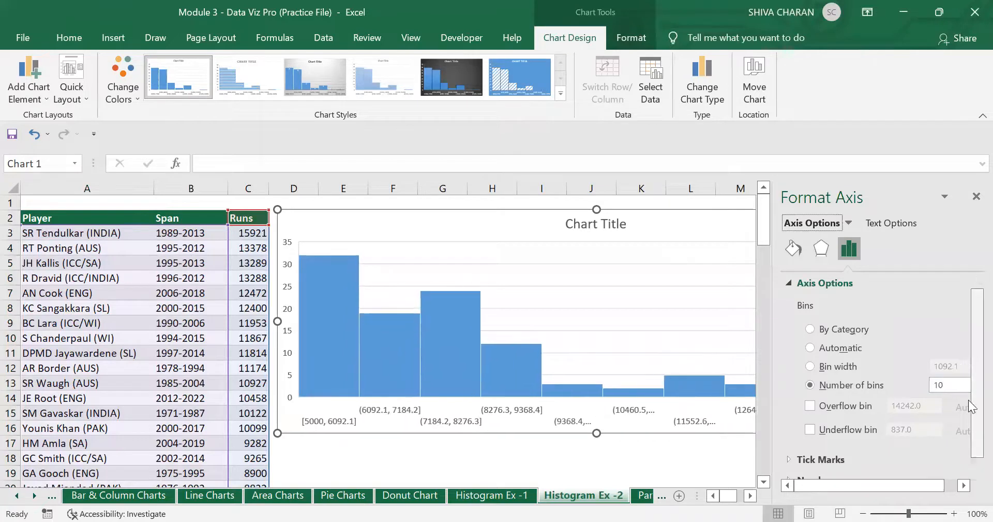
left_click(810, 405)
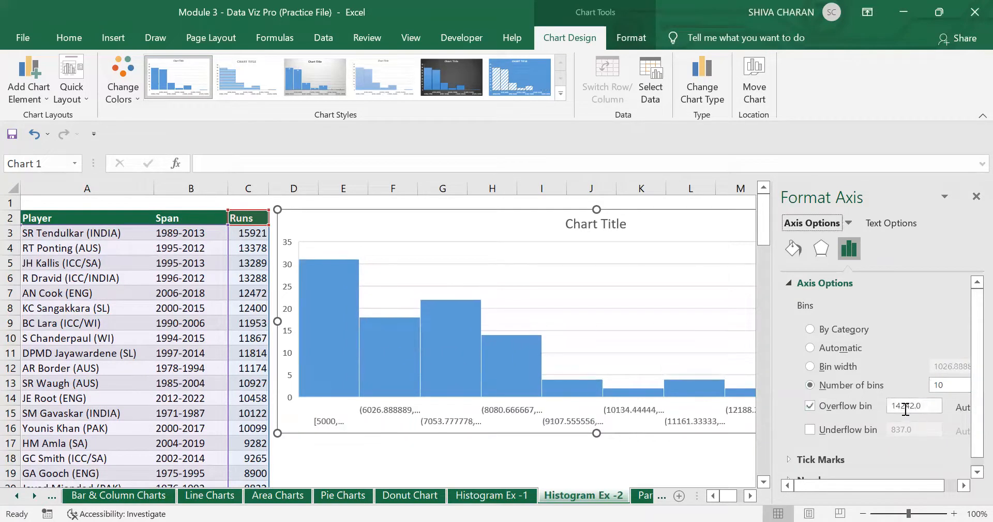
double_click(904, 409)
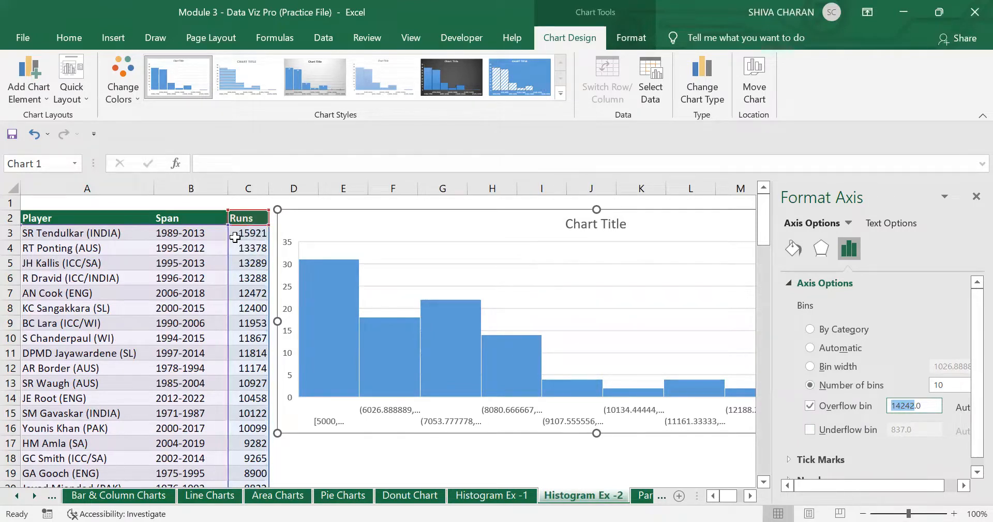
- Set the histogram's overflow bin to 15000 and enable an underflow bin at 5000
type("15000")
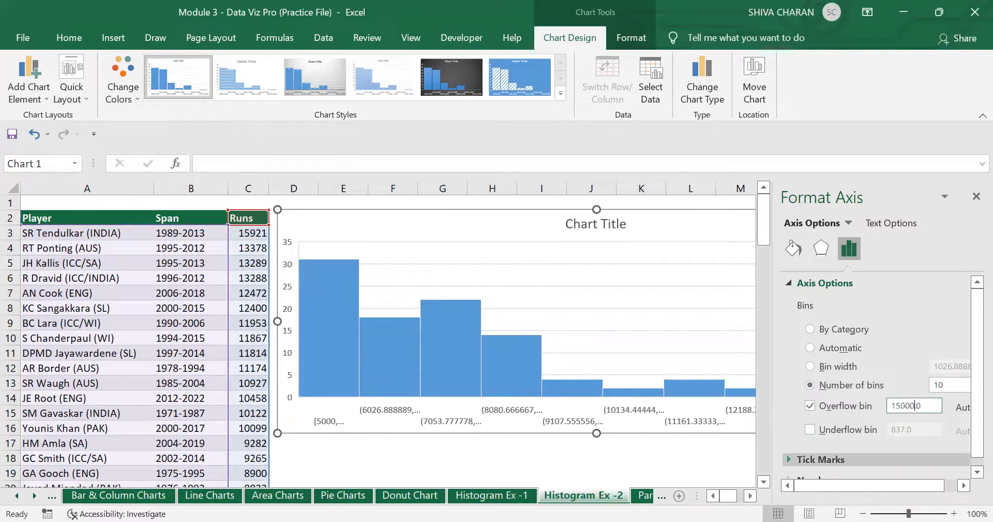
key("Return")
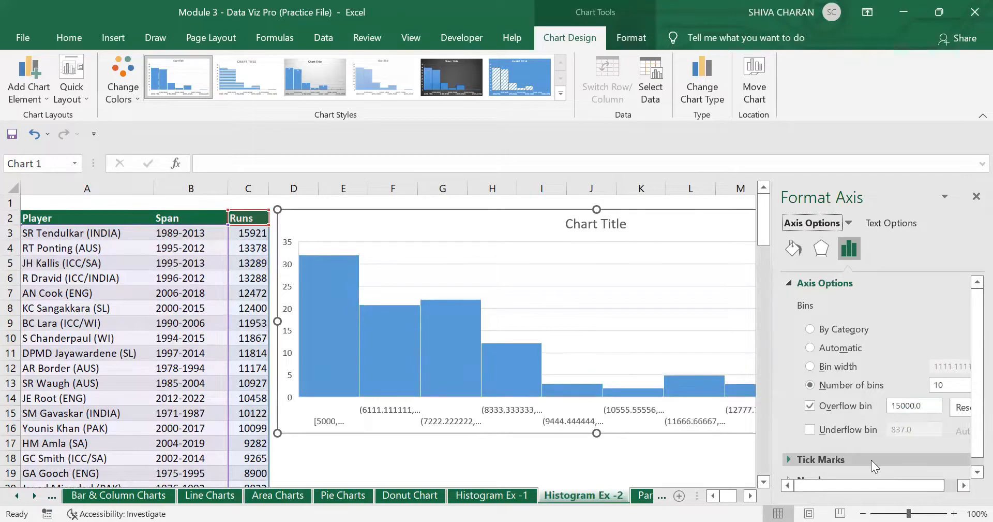
left_click(810, 429)
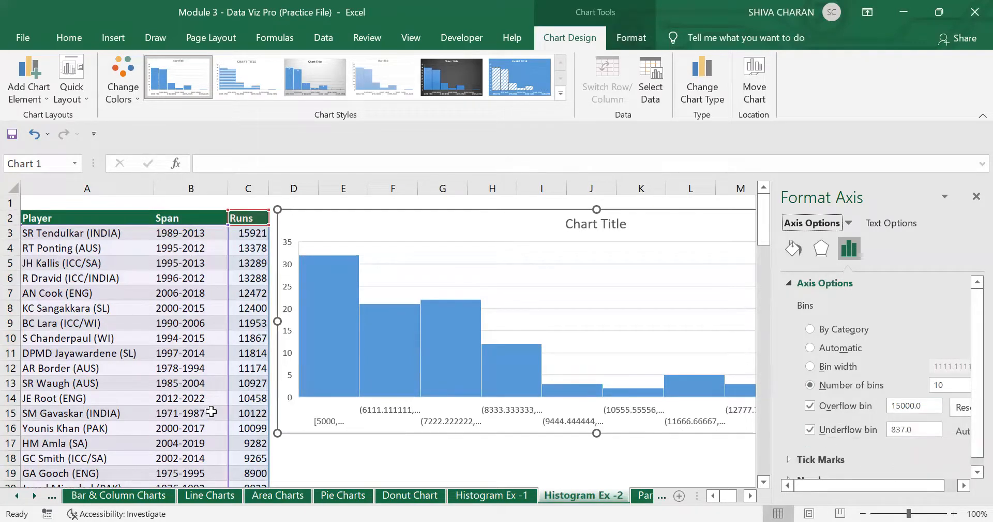
scroll(251, 357, "down", 16)
scroll(247, 403, "down", 11)
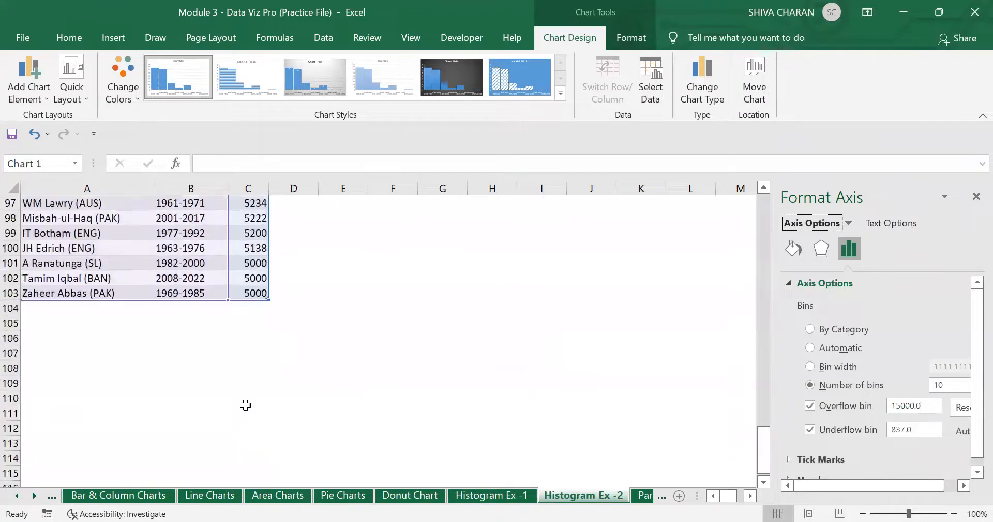
left_click_drag(762, 457, 760, 206)
double_click(917, 430)
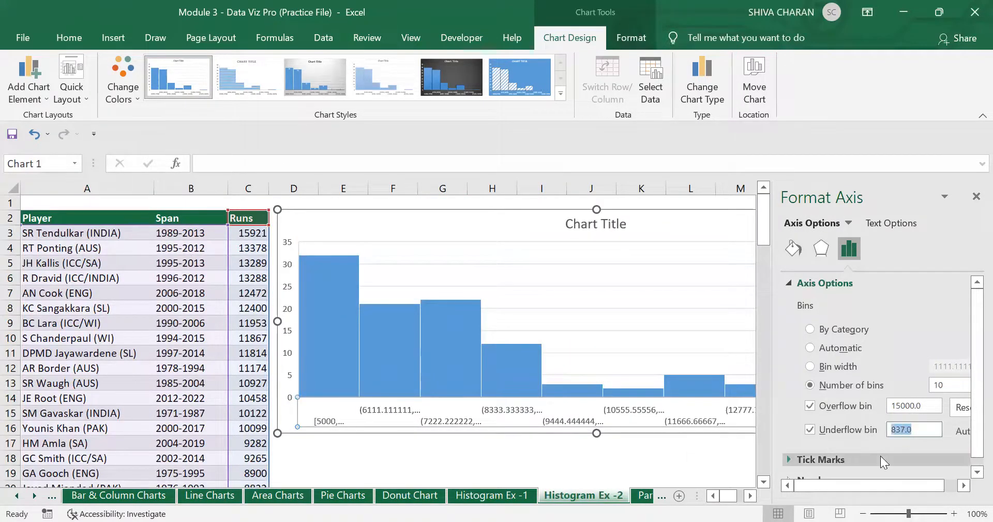
type("5000")
key("Return")
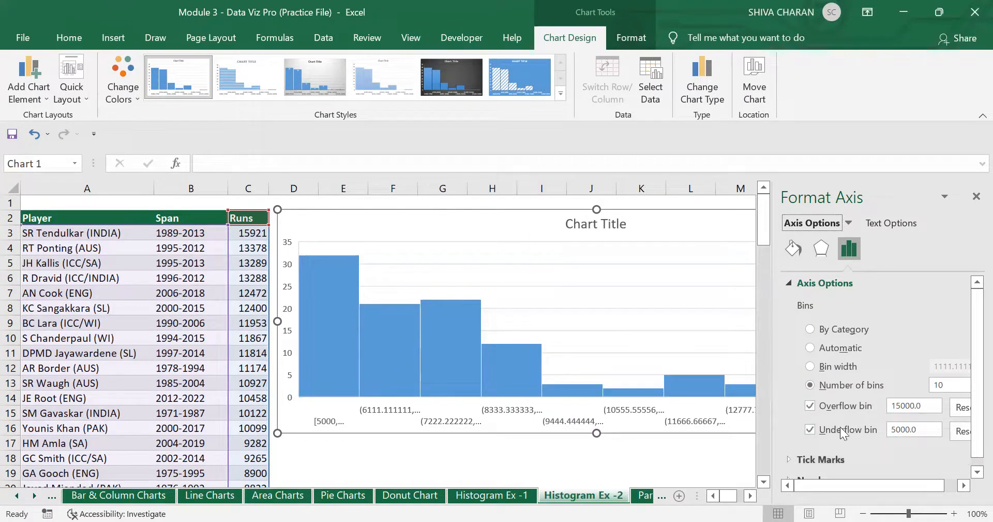
left_click(976, 197)
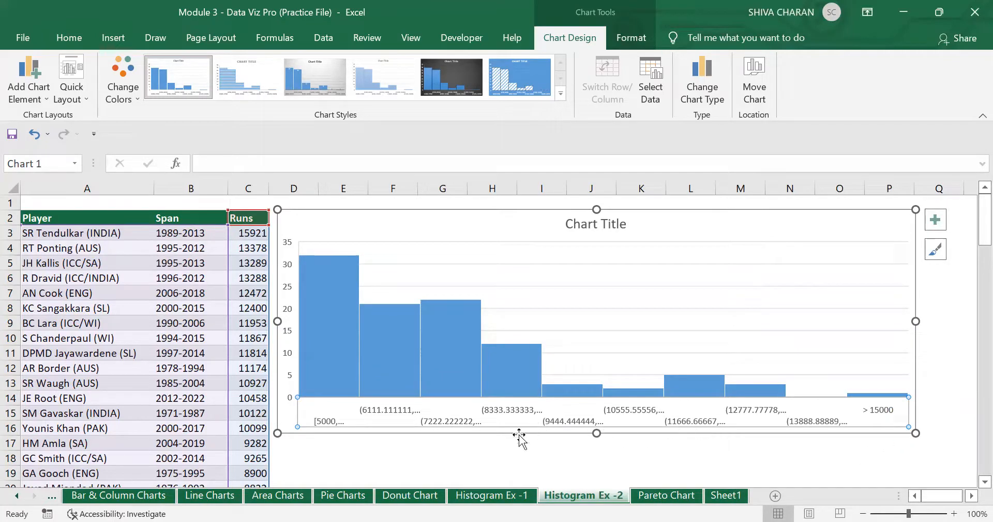
left_click(505, 452)
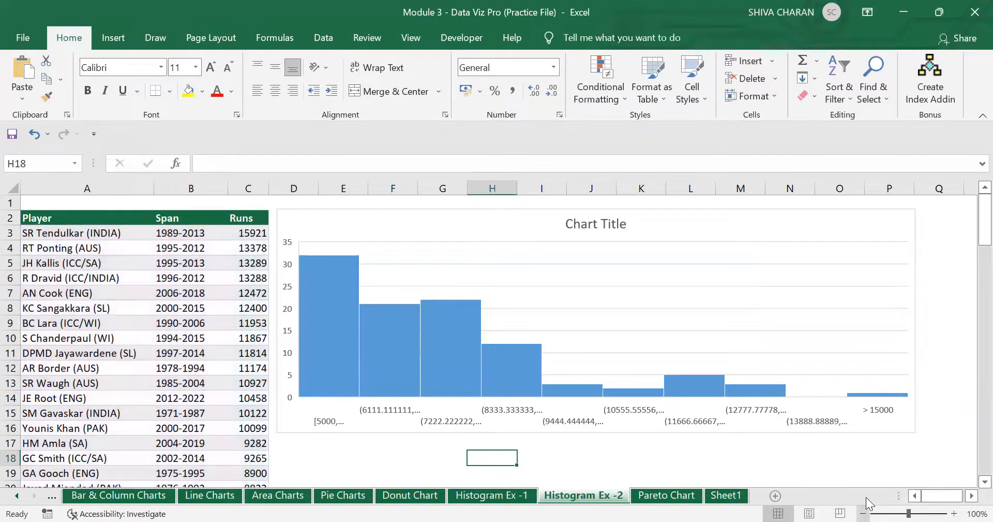
- Zoom the sheet out to 80% and make the histogram wider and taller
left_click(863, 513)
left_click(863, 513)
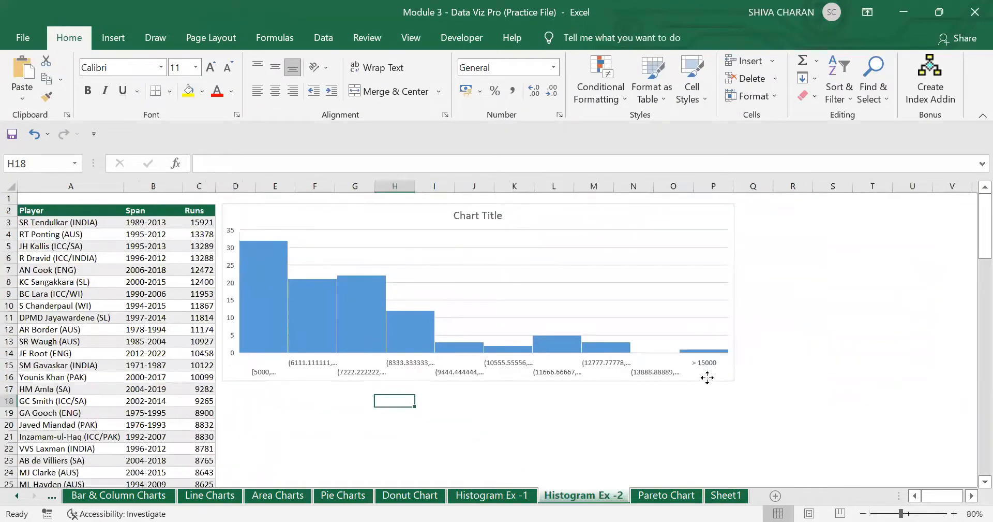
left_click(734, 291)
left_click_drag(733, 291, 840, 290)
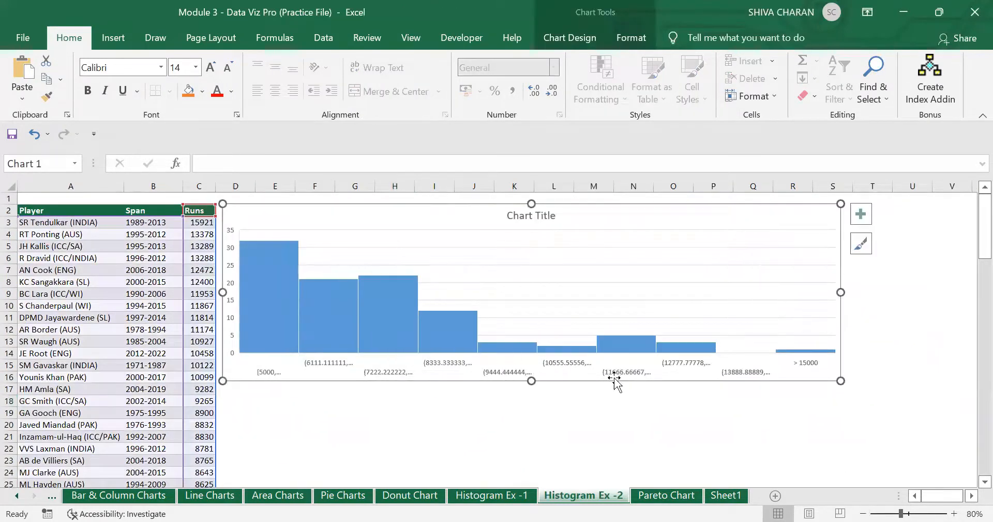
left_click_drag(594, 382, 535, 416)
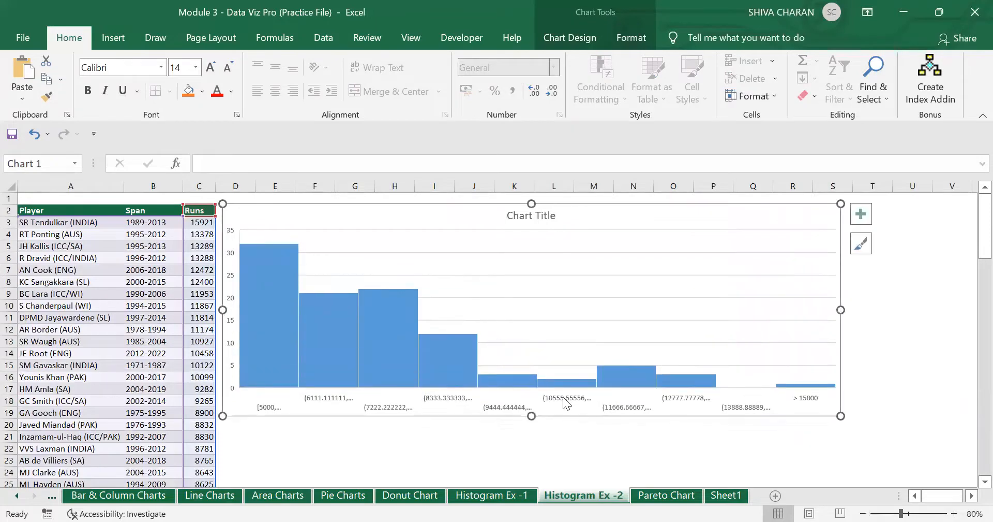
- Set the histogram's horizontal axis bin width to 1000
left_click(554, 401)
right_click(554, 401)
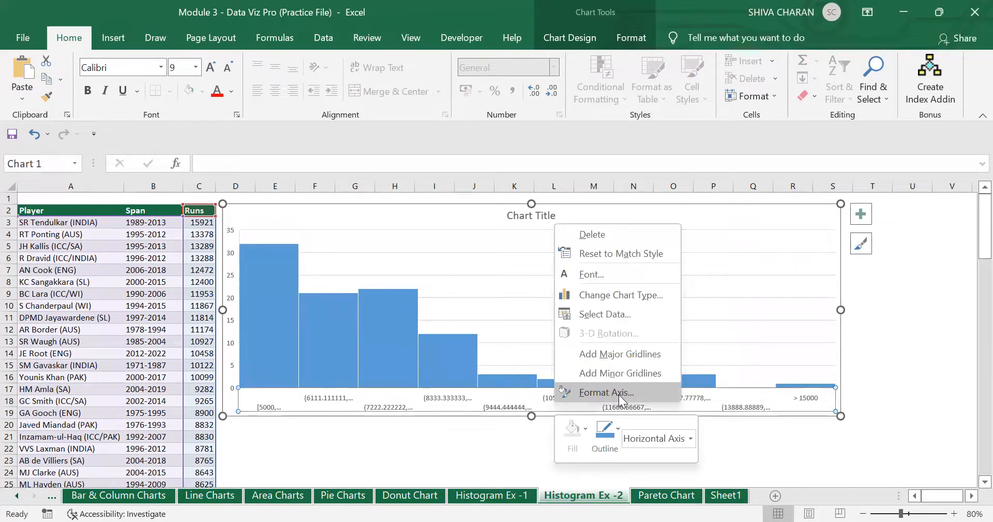
key("Return")
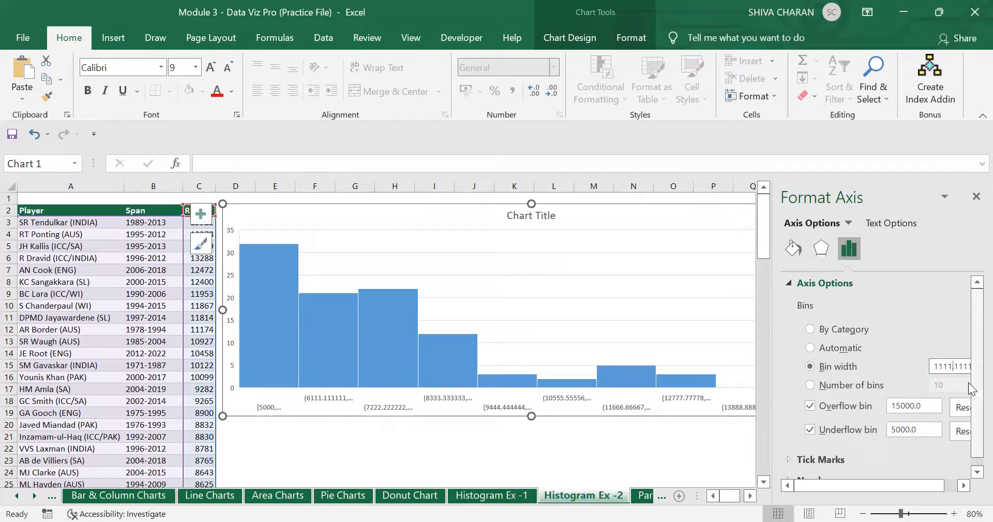
key("shift+End")
key("Delete")
key("Return")
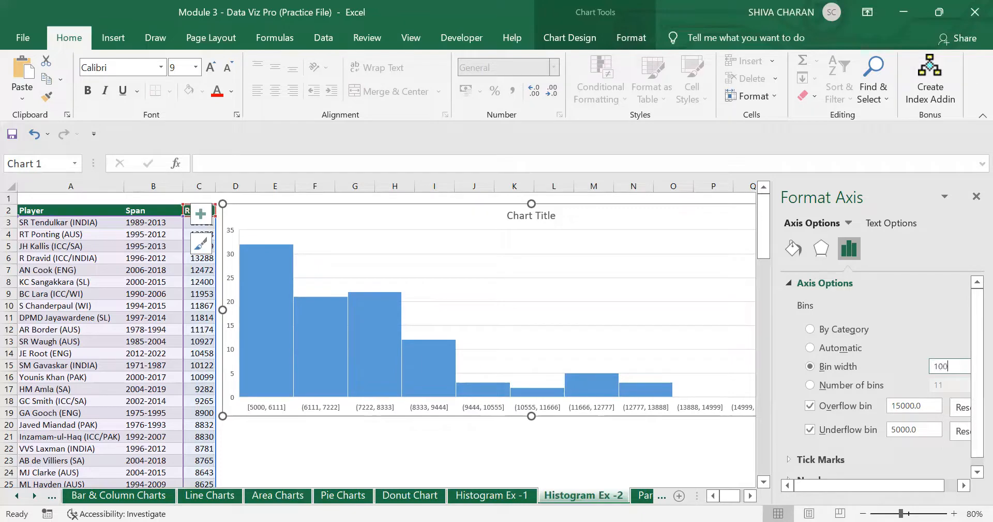
key("Return")
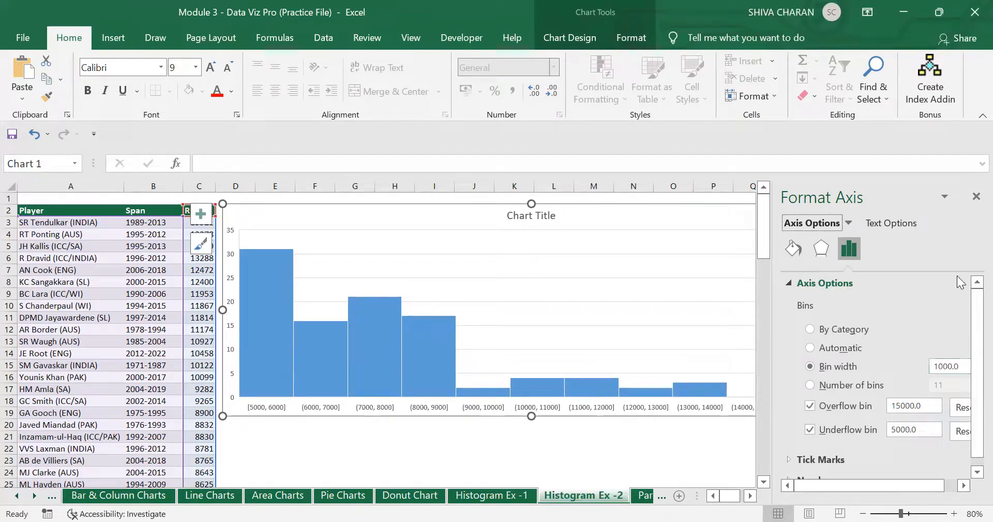
left_click(977, 196)
left_click(832, 436)
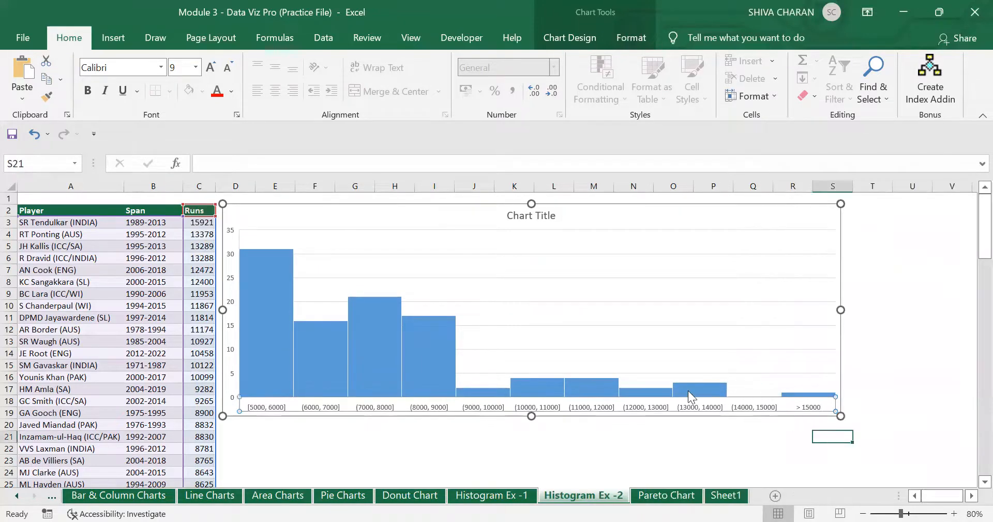
- Add count data labels to the histogram bars from Chart Elements
left_click(481, 435)
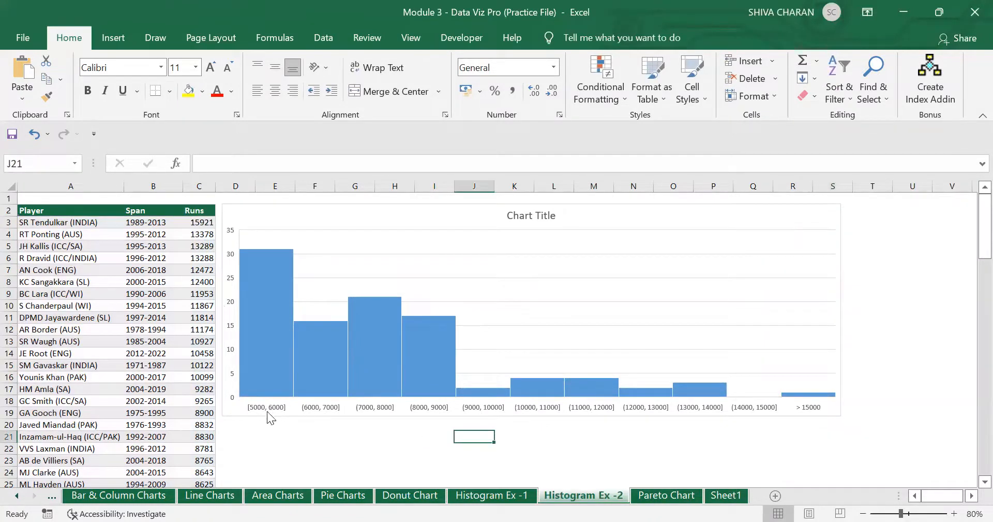
left_click(776, 438)
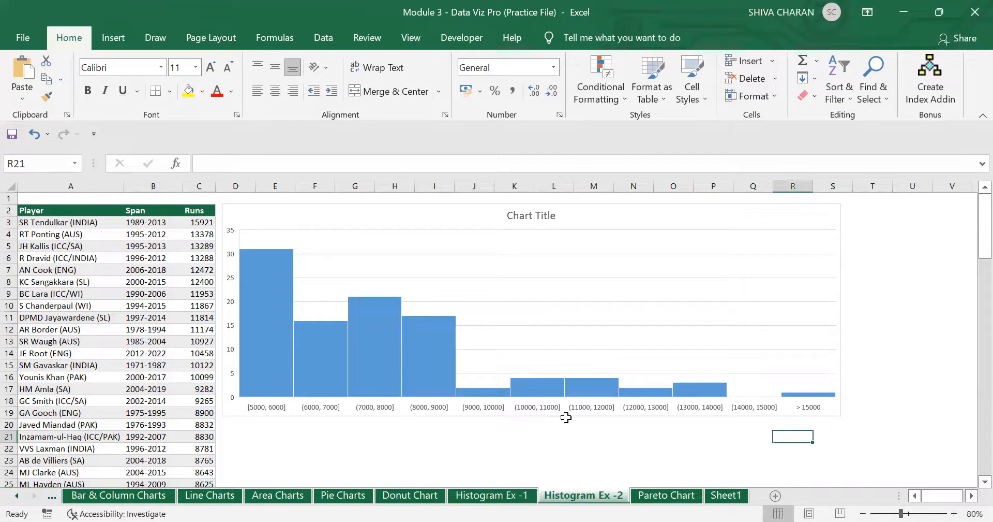
left_click(625, 215)
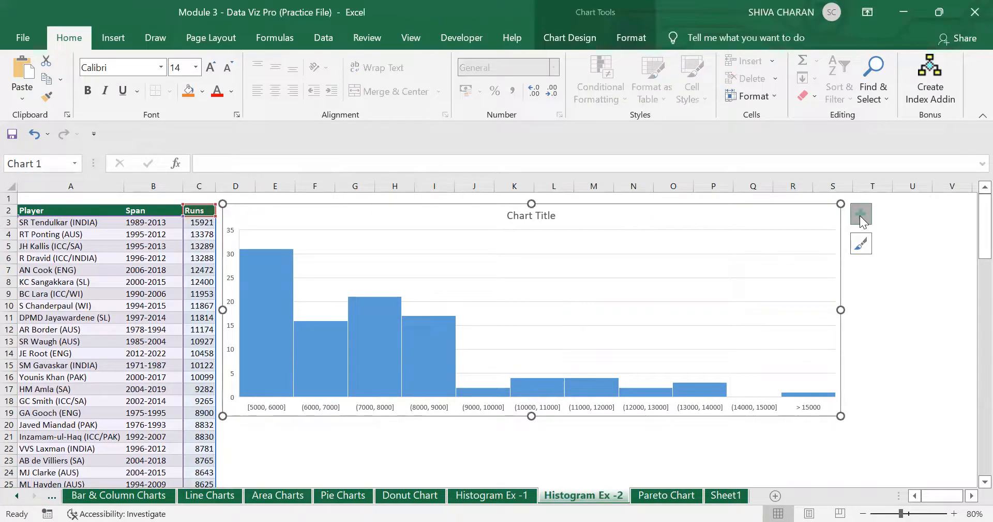
left_click(861, 216)
left_click(894, 285)
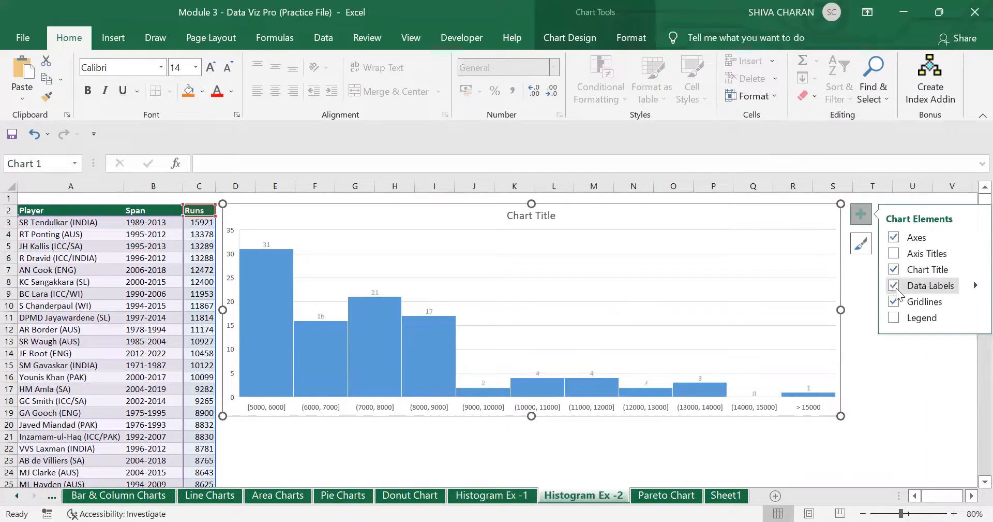
left_click(883, 435)
- Enlarge the data labels' font size by five increments
left_click(269, 243)
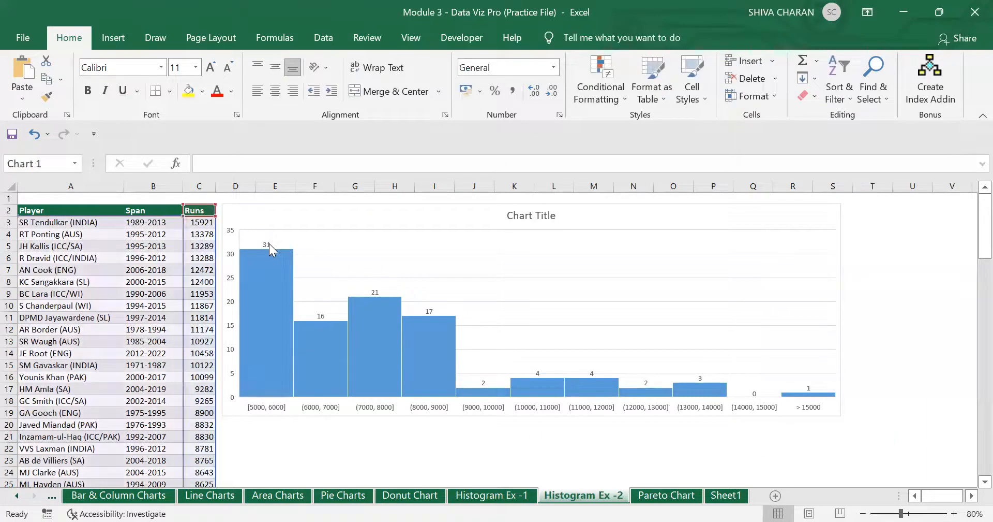
left_click(211, 67)
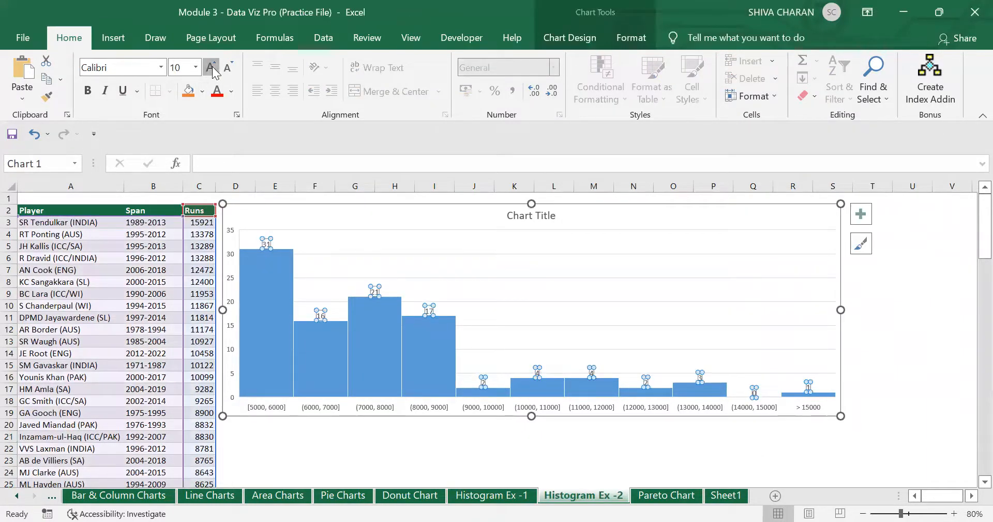
left_click(211, 67)
left_click(211, 68)
left_click(212, 67)
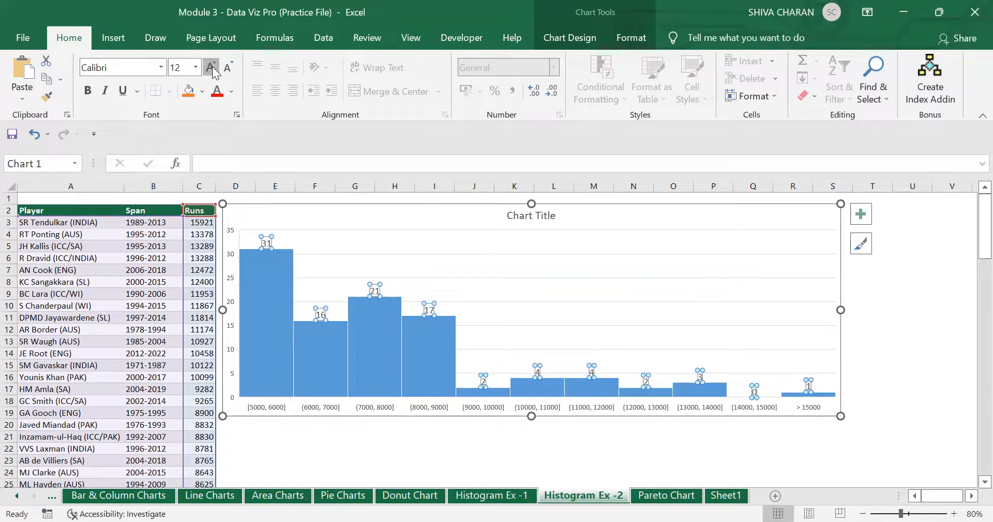
left_click(211, 67)
left_click(568, 450)
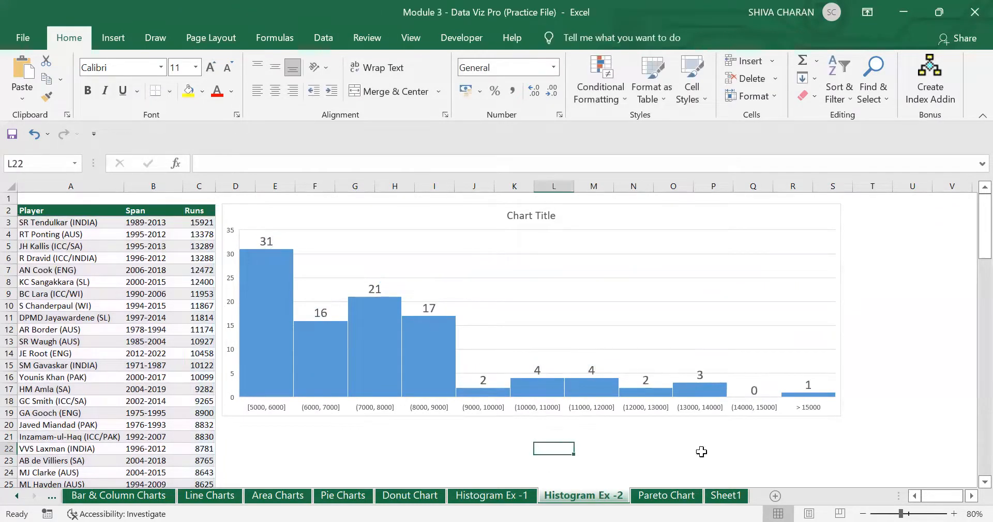
- Zoom to 90% and inspect the (6000, 7000], > 15000 and (10000, 11000] bars
left_click(954, 513)
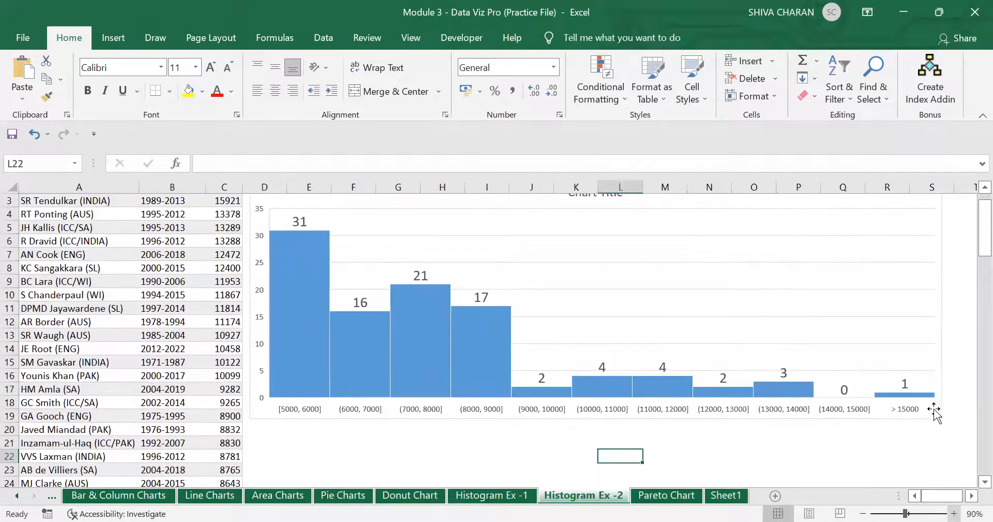
left_click(292, 395)
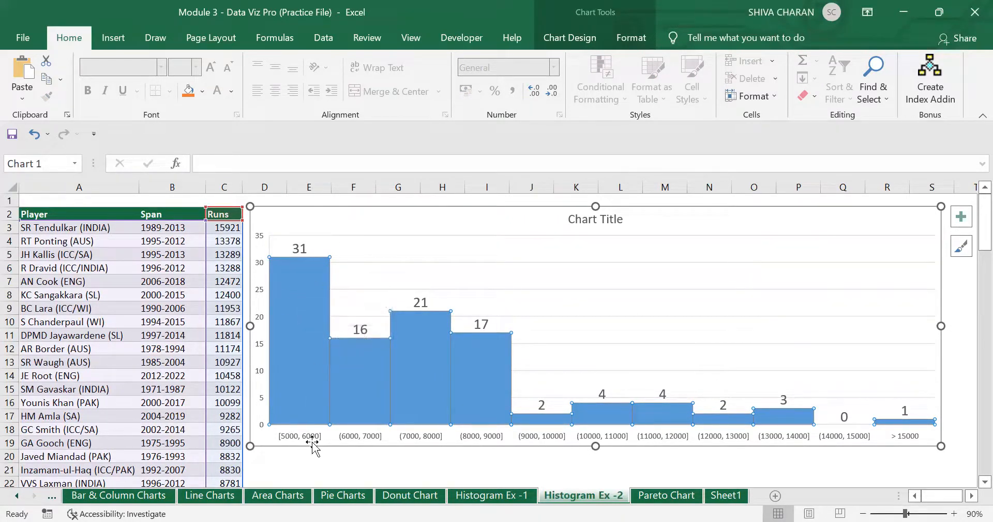
left_click(366, 367)
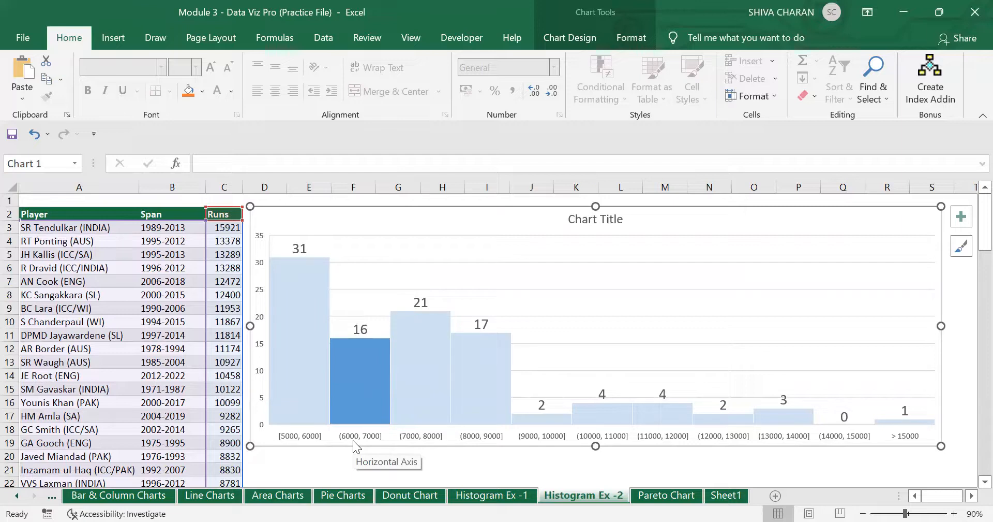
left_click(909, 421)
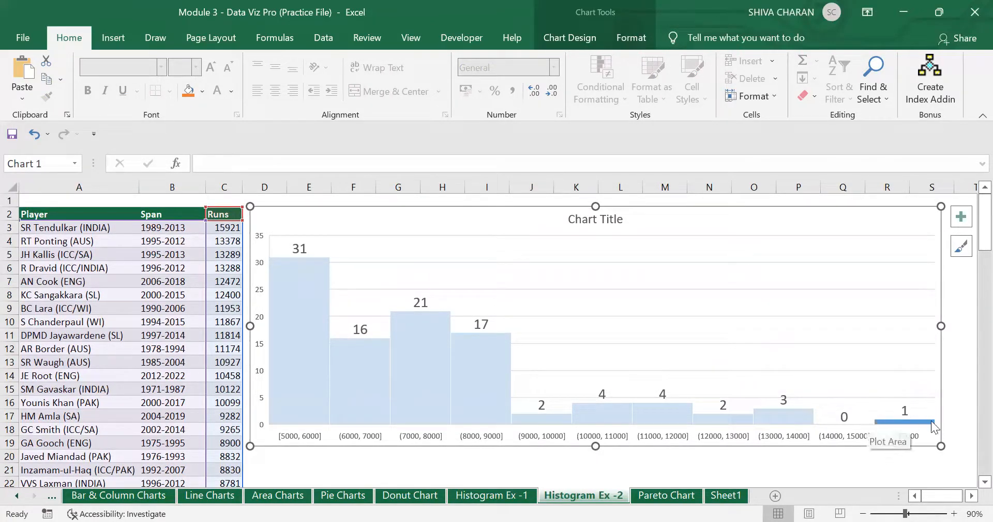
left_click(596, 418)
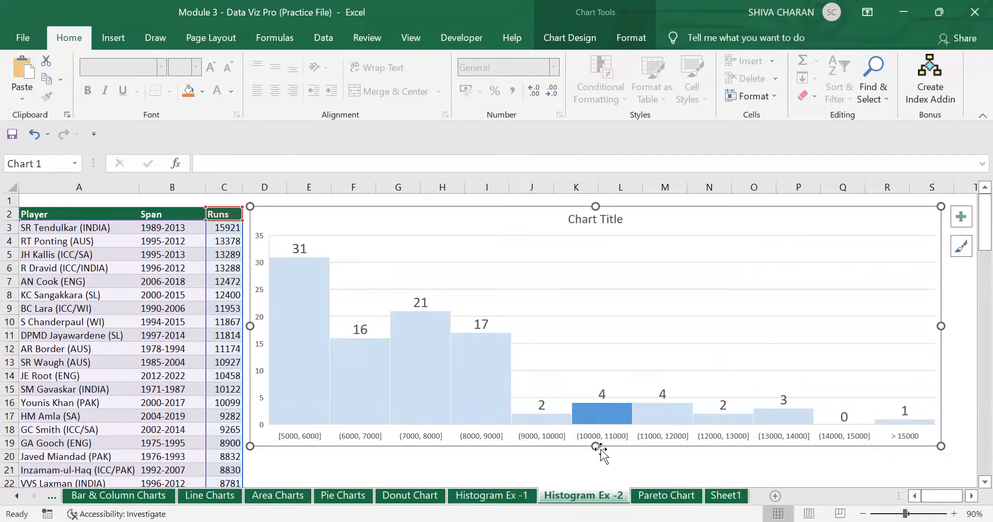
left_click(647, 467)
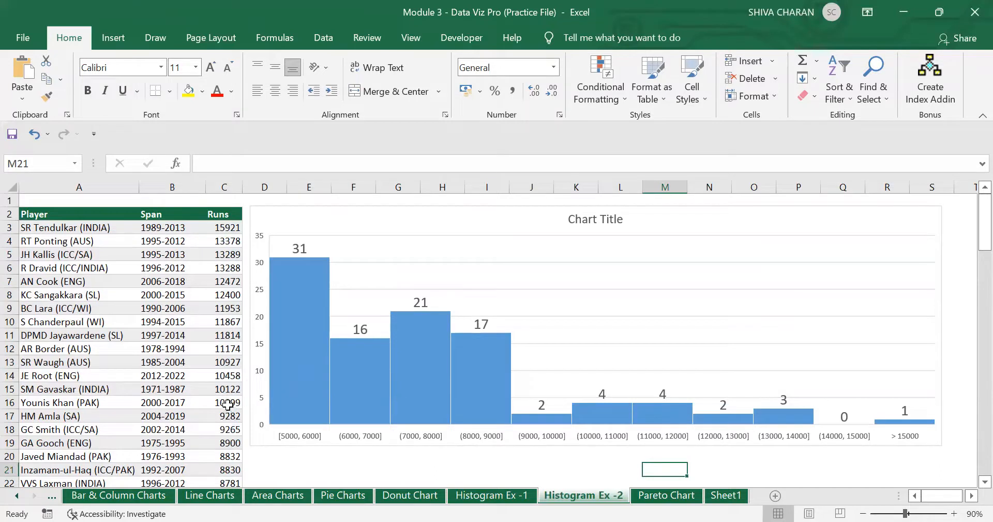
- Try 15502 in C4, then undo to restore the original 13378
left_click(224, 241)
mouse_move(279, 357)
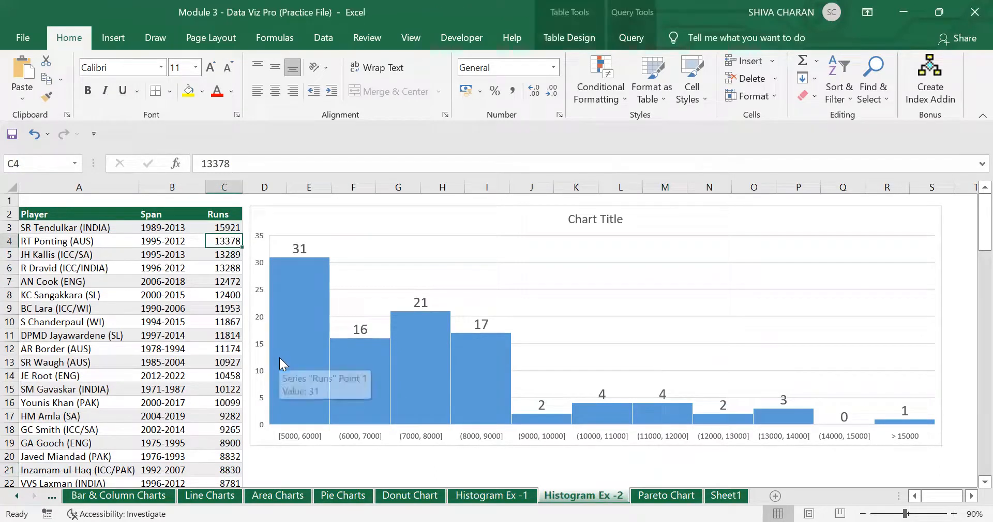
type("15502")
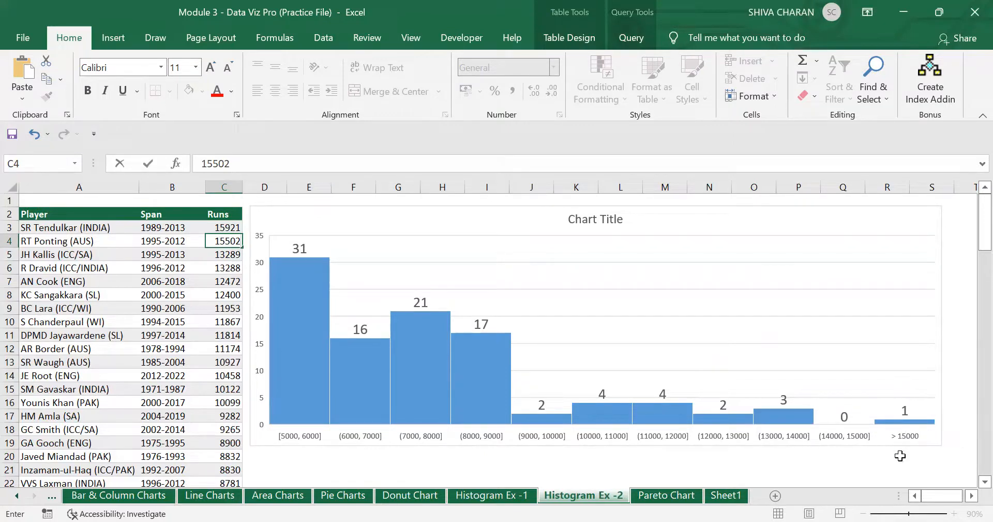
key("Return")
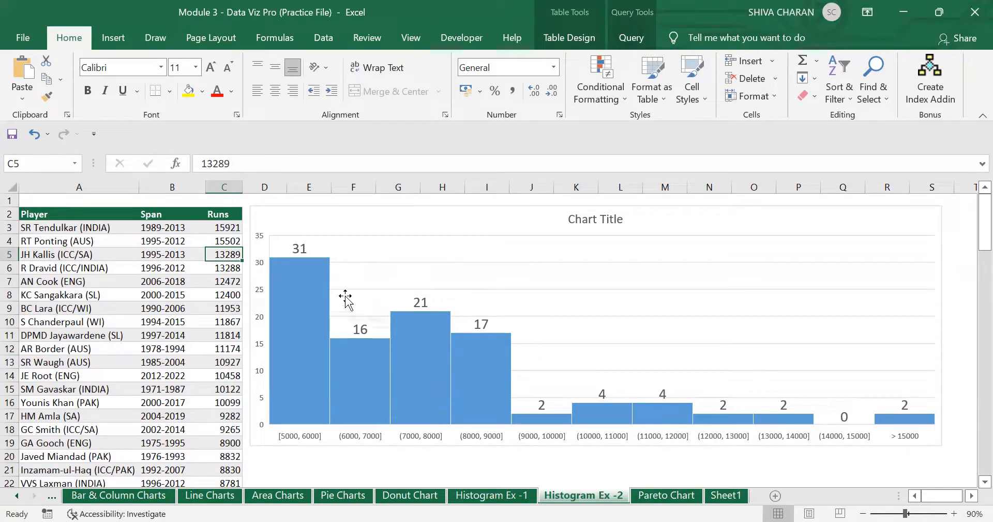
key("ctrl+z")
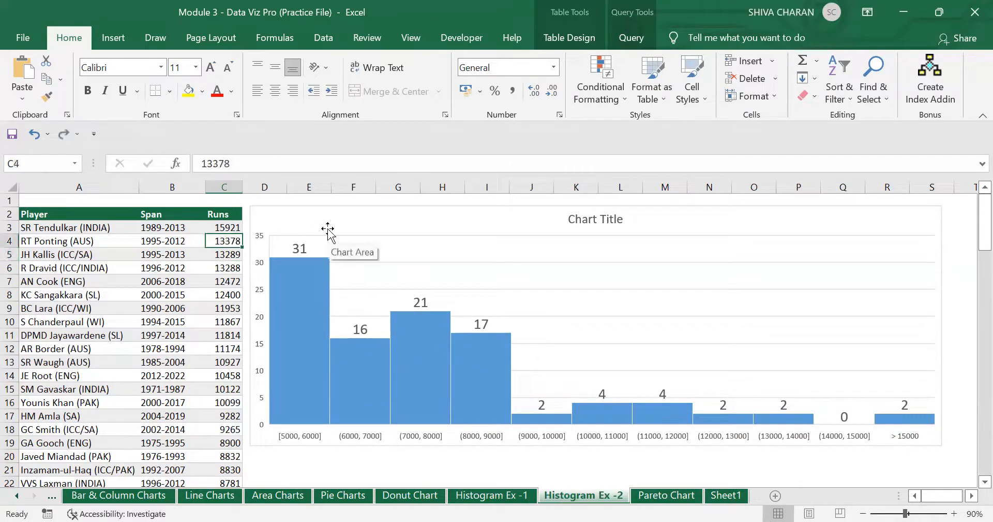
- Check the histogram and its horizontal axis, ending on cell E21 below the chart
left_click(374, 216)
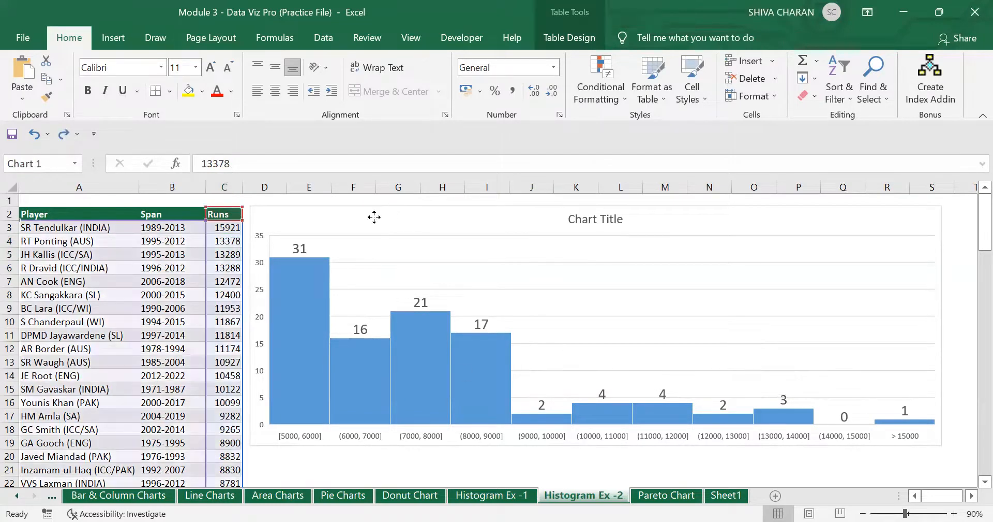
left_click(382, 466)
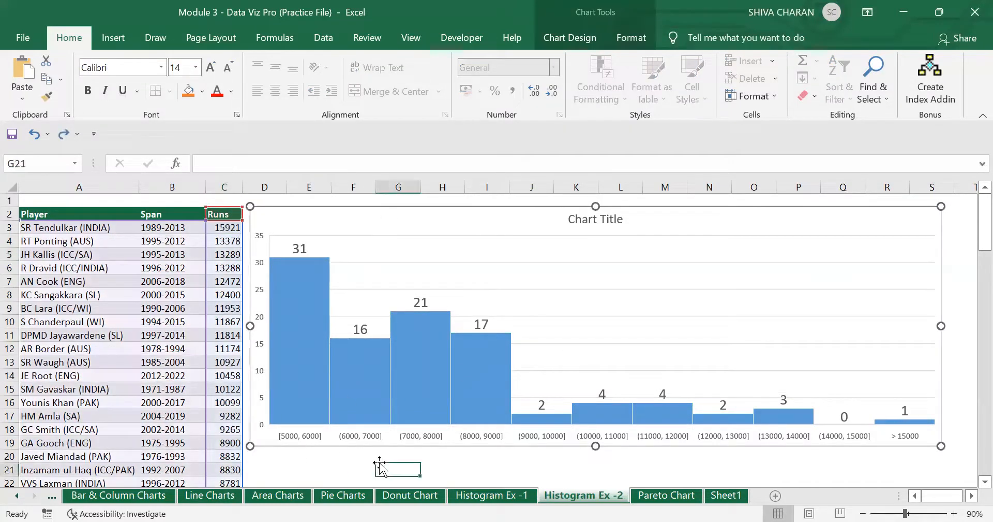
left_click(292, 438)
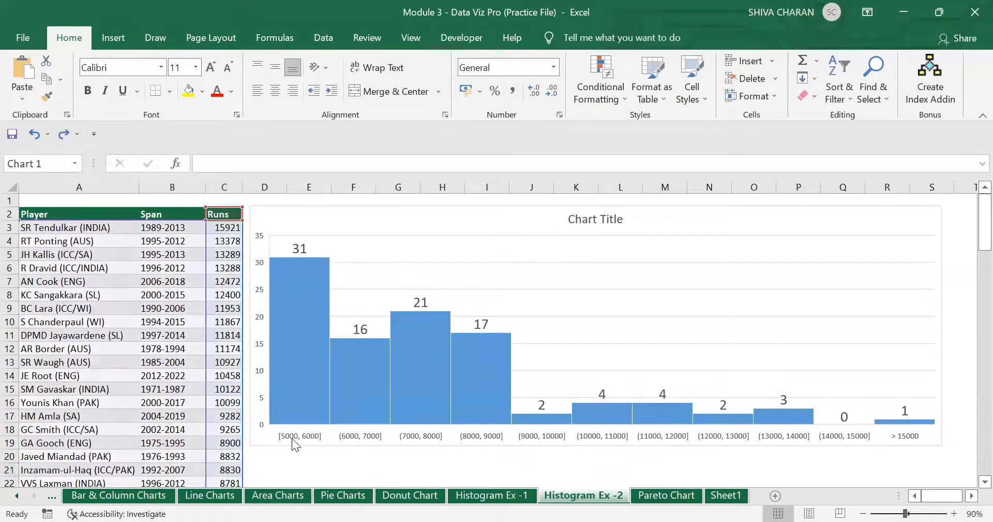
scroll(348, 452, "down", 1)
left_click(283, 427)
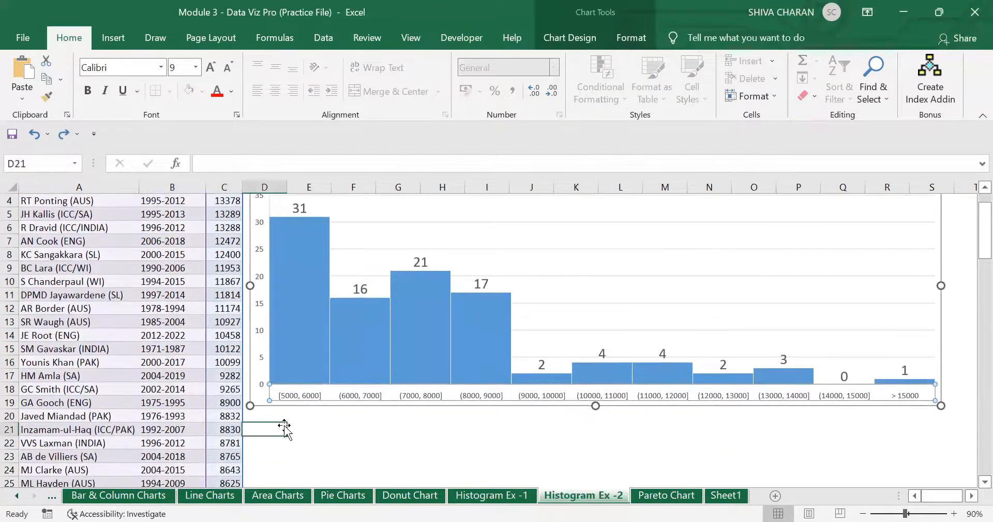
left_click(306, 429)
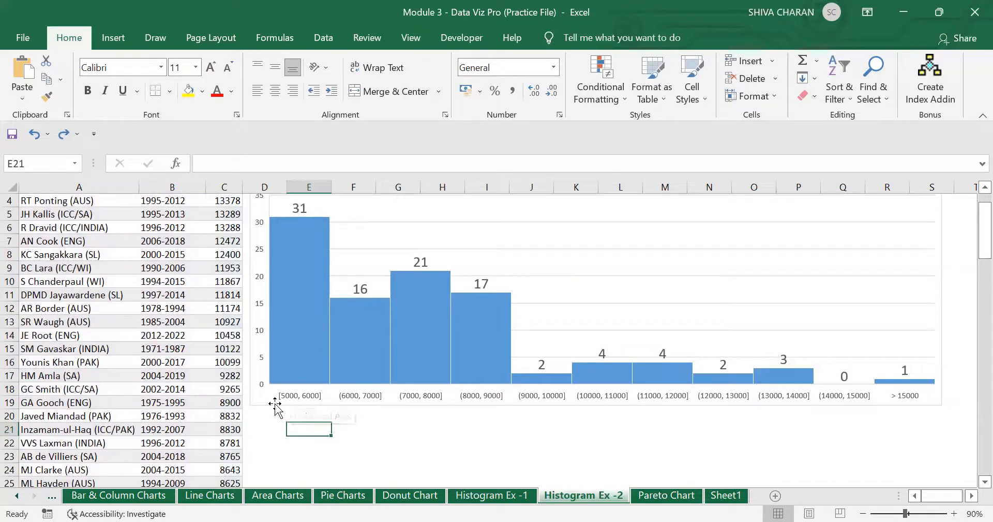
left_click(297, 395)
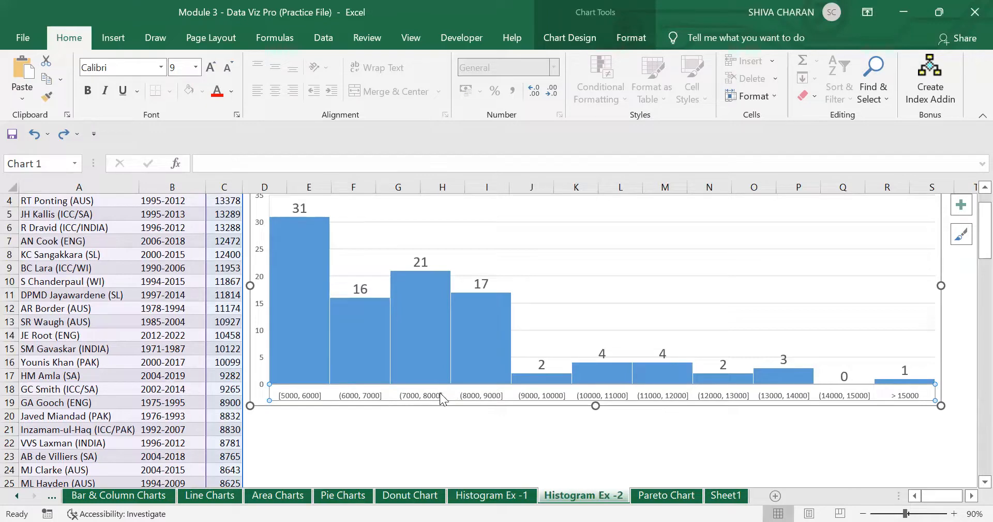
left_click(316, 426)
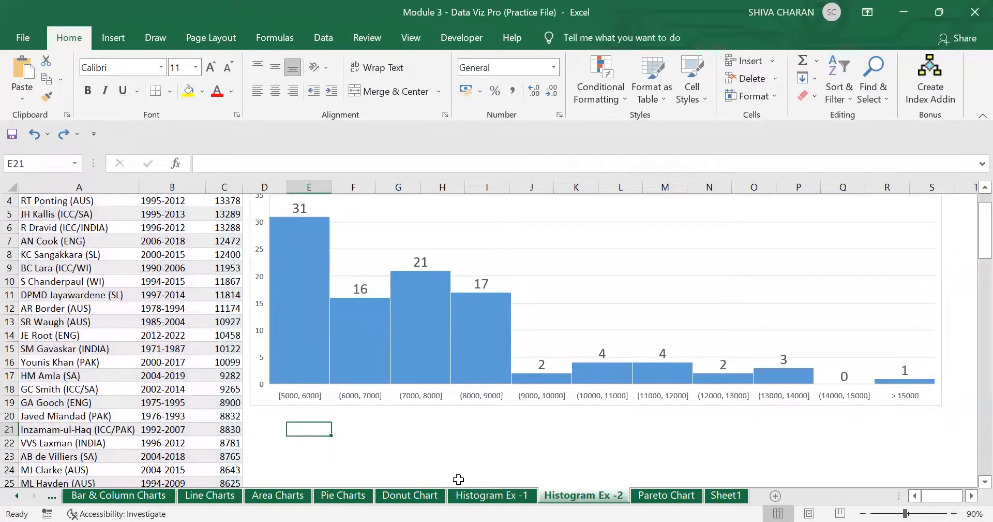
- Type '[] Include the values' in E21 and check the [5000, 6000] bar
type("[]")
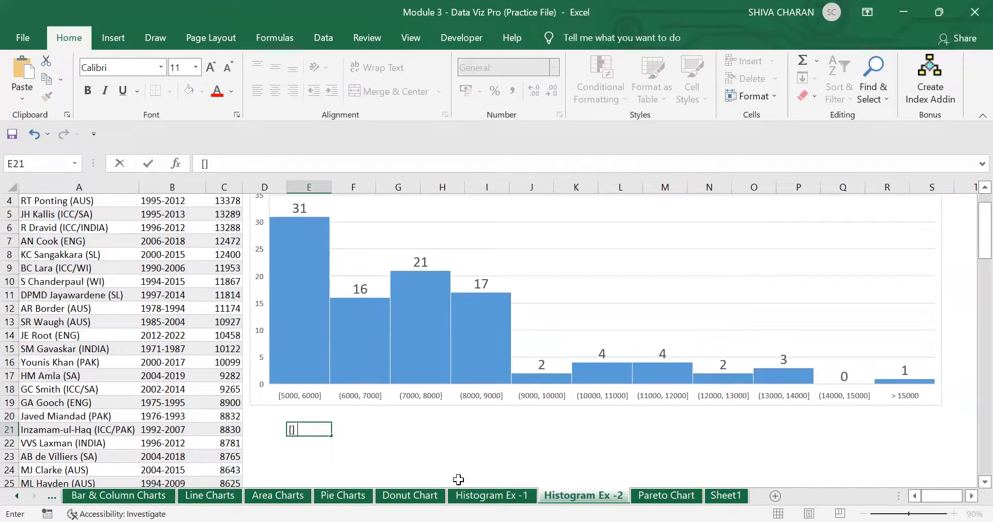
type(" Include the v")
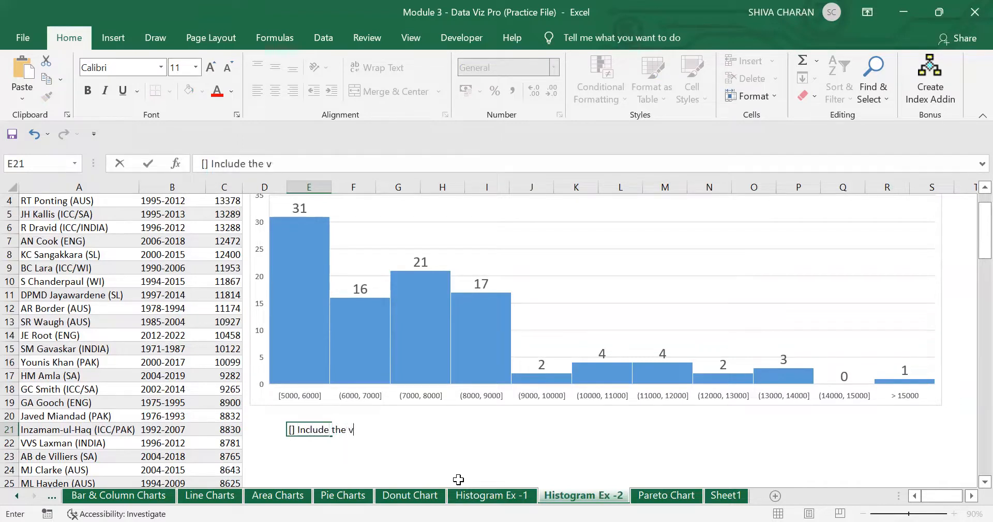
type("alues,")
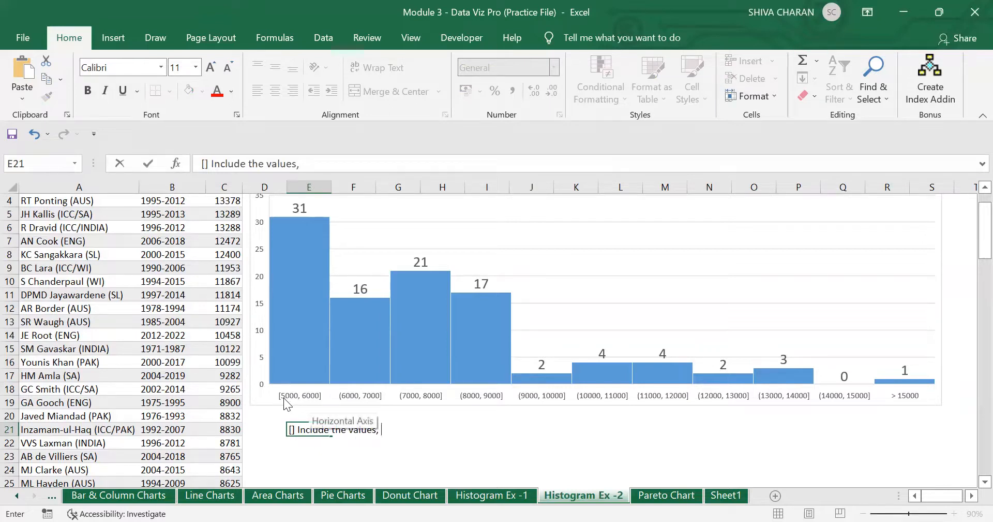
left_click(295, 319)
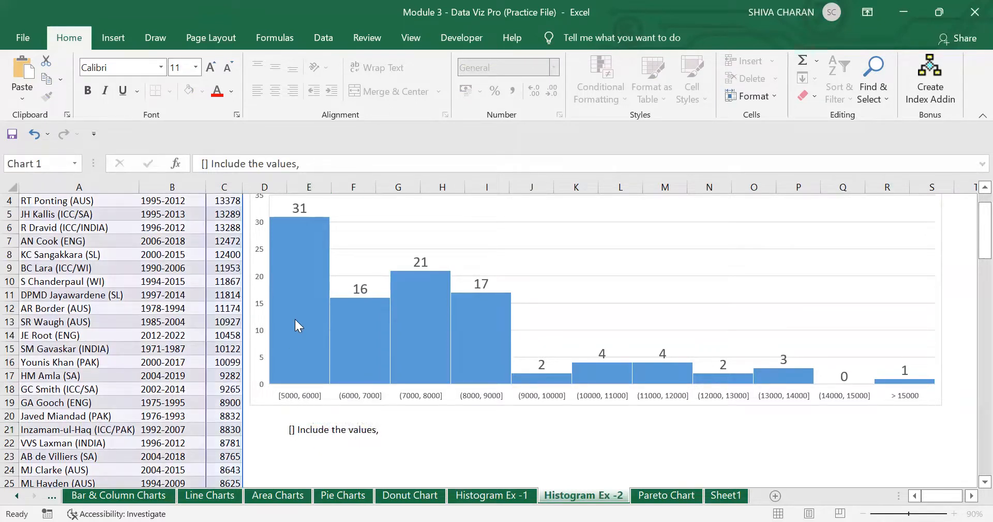
left_click(295, 319)
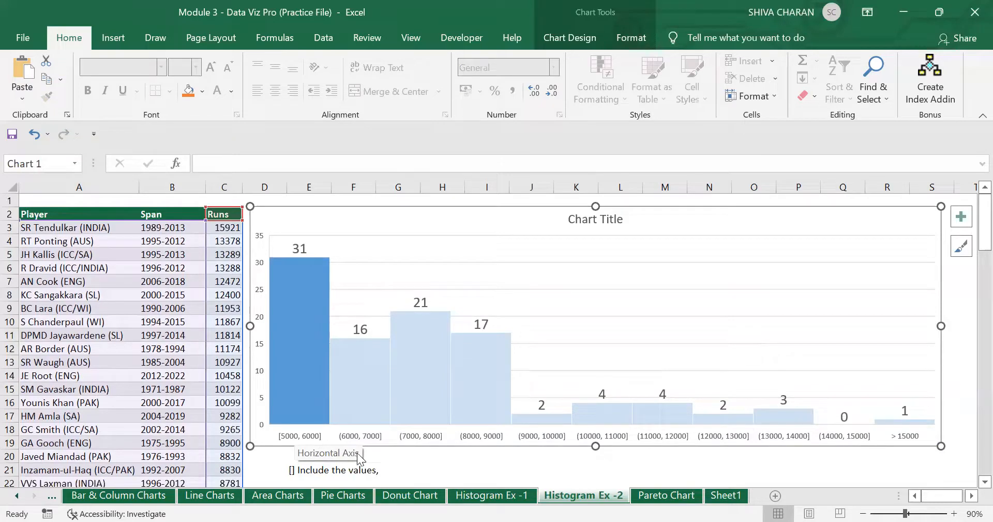
left_click(382, 469)
- Change 'Include' to 'Included' and finish the note about 5000-6000 runs and runs above 6001
left_click(317, 469)
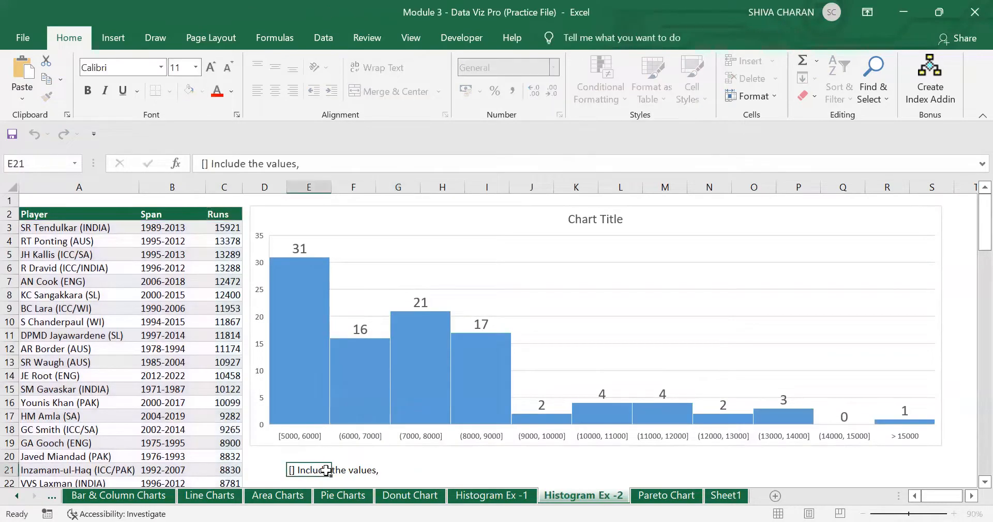
double_click(319, 468)
type("d")
left_click(387, 470)
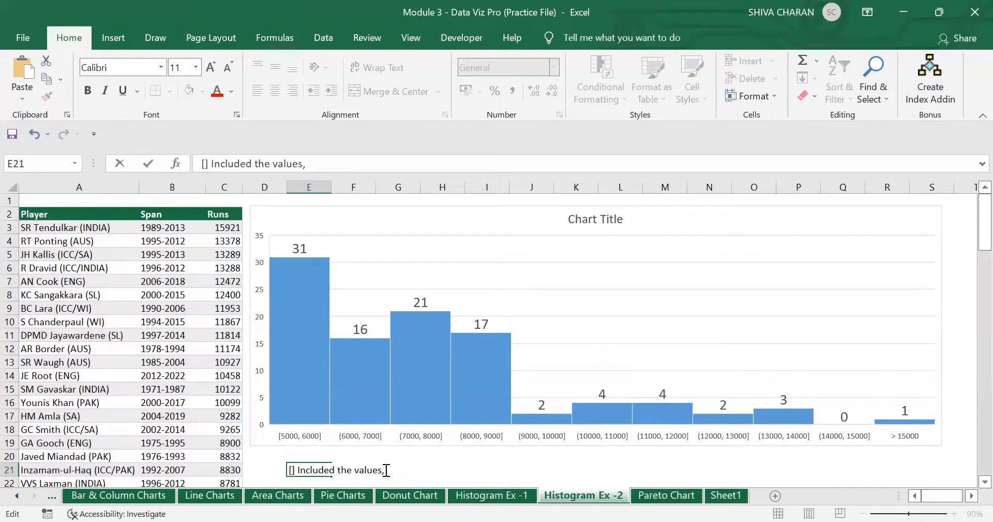
type("will be bw")
type("ween 5000-")
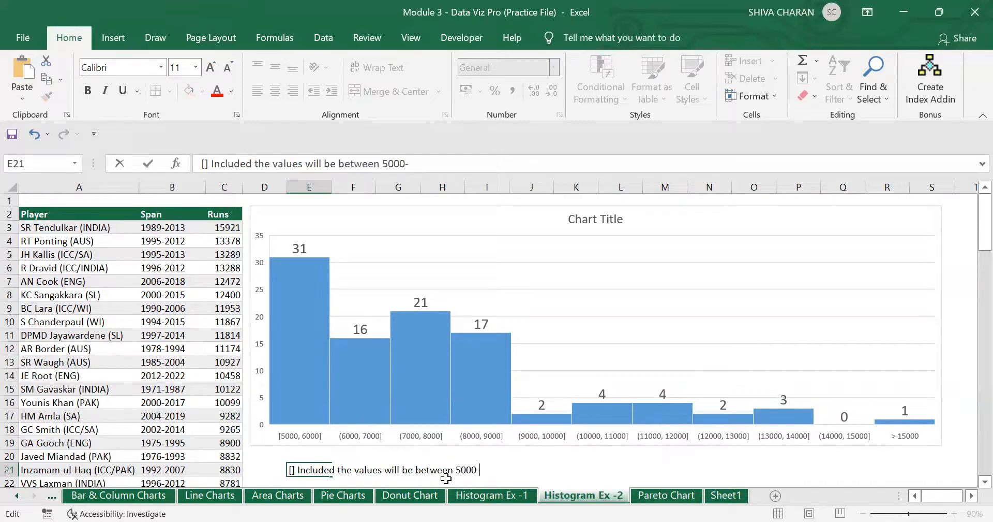
type("6000 runs on")
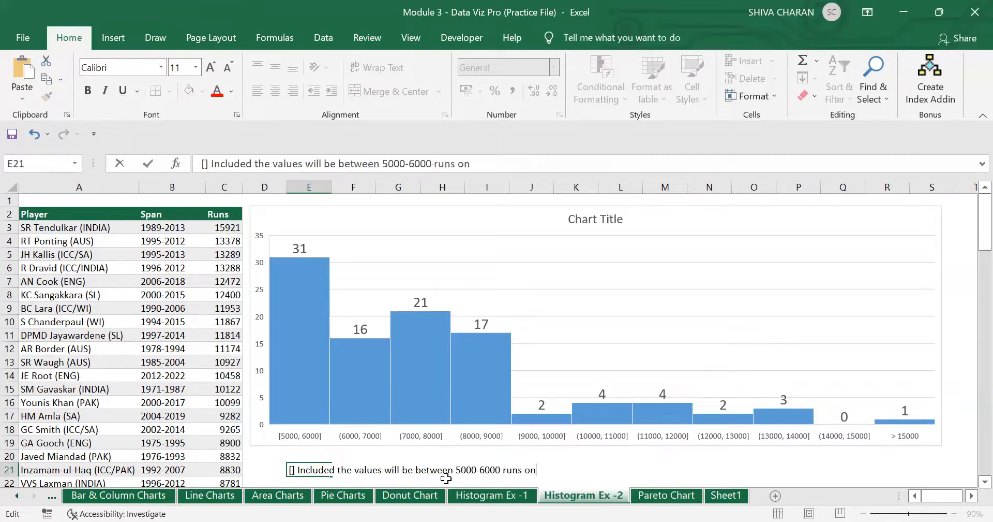
type("ly, But, if the runs are")
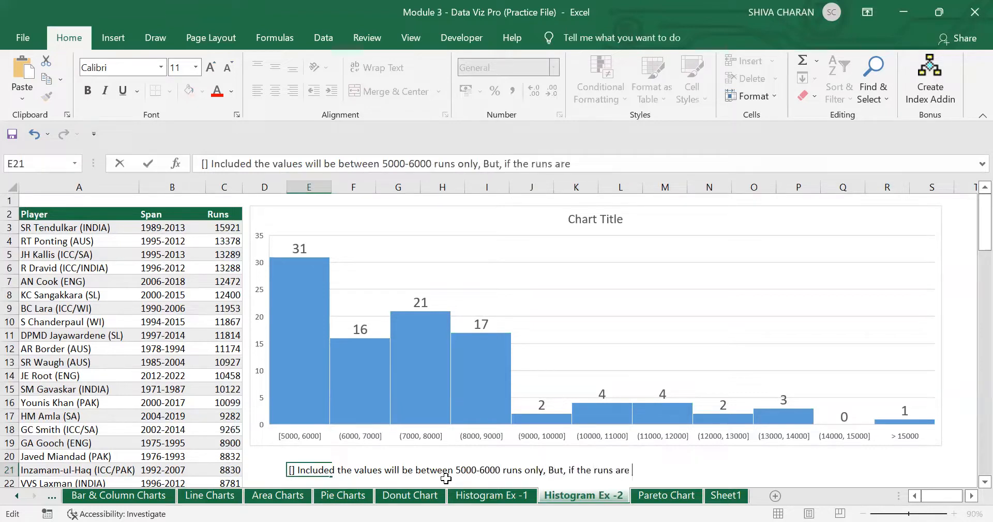
type(" above 60001")
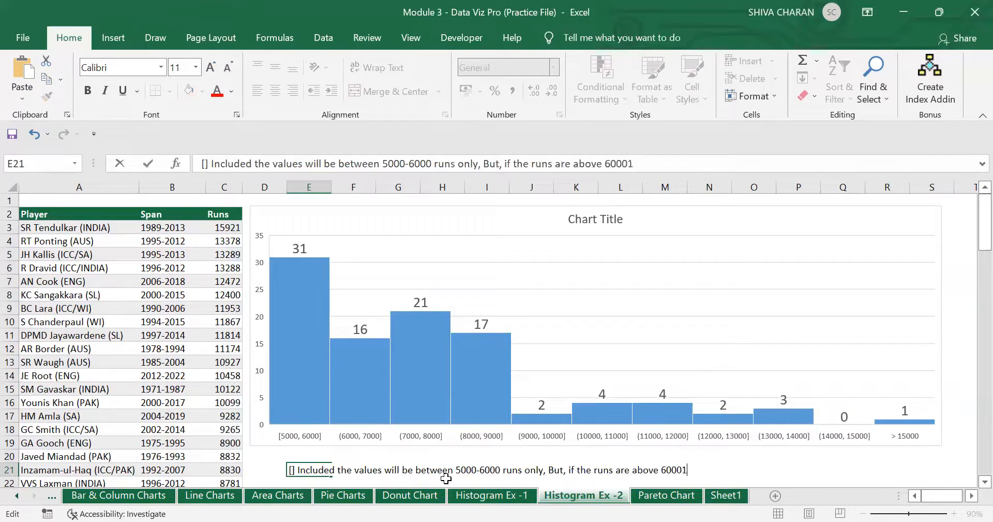
type(" then it will")
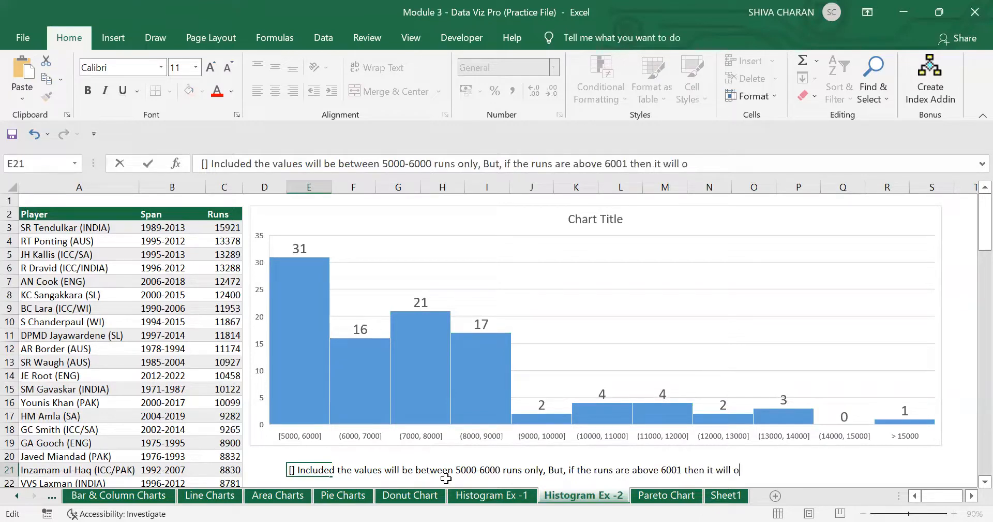
type(" not be included")
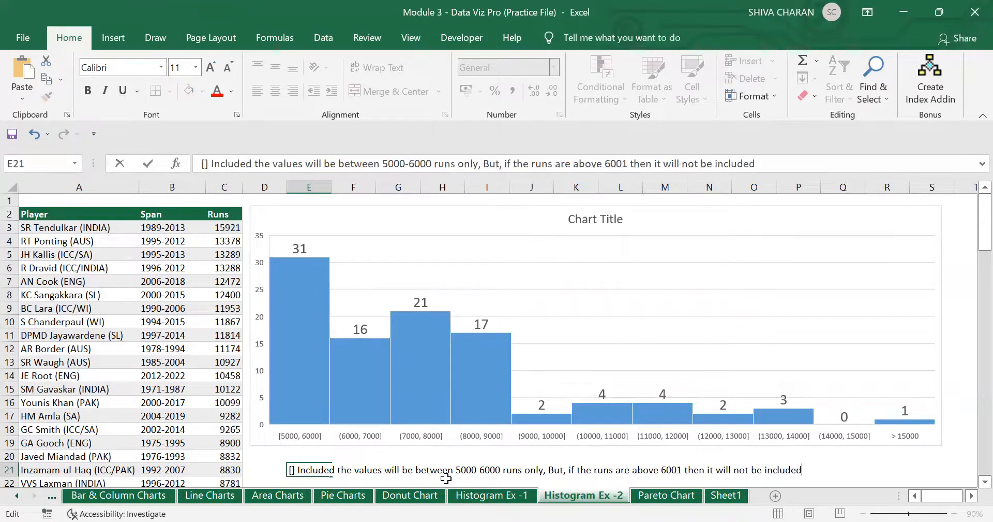
key("Return")
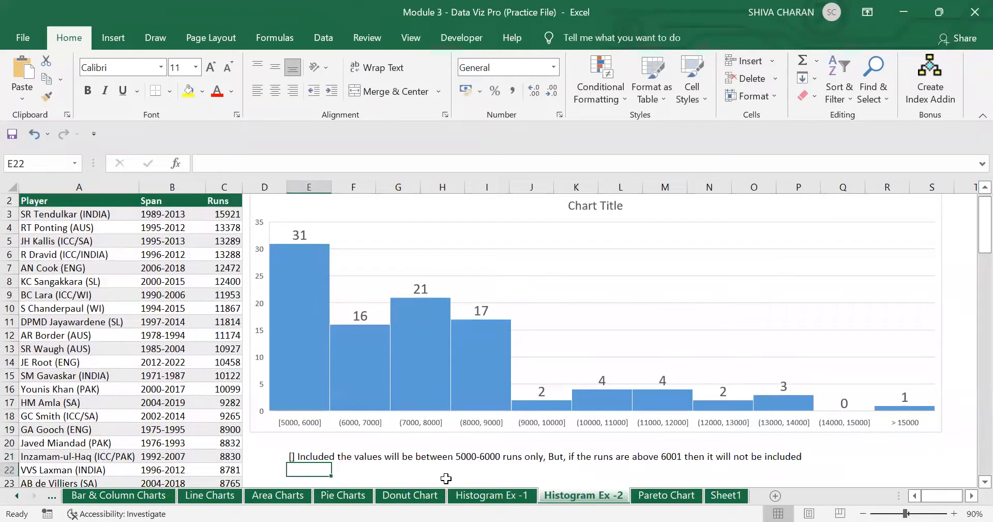
- Type '() Not included, 6001 this run will not be included' in E22
type("(")
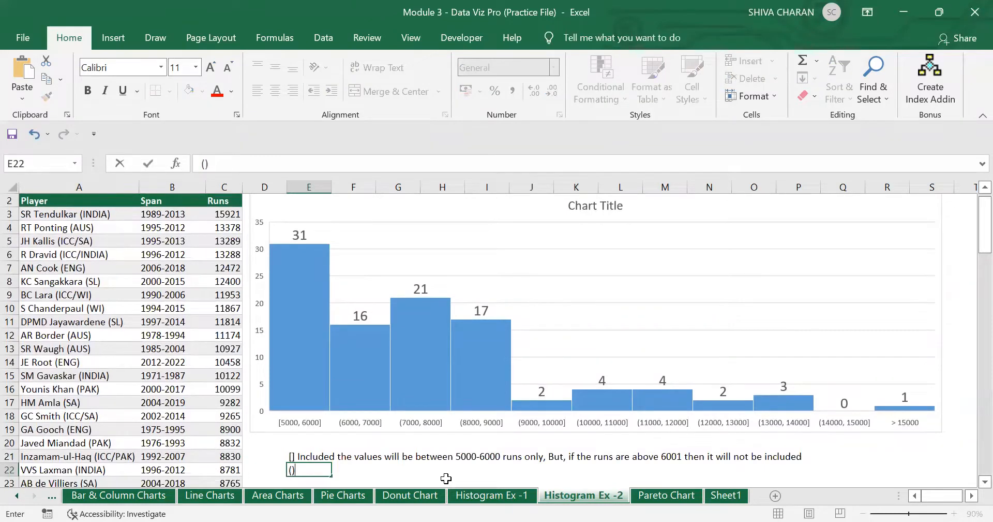
type(") Not included")
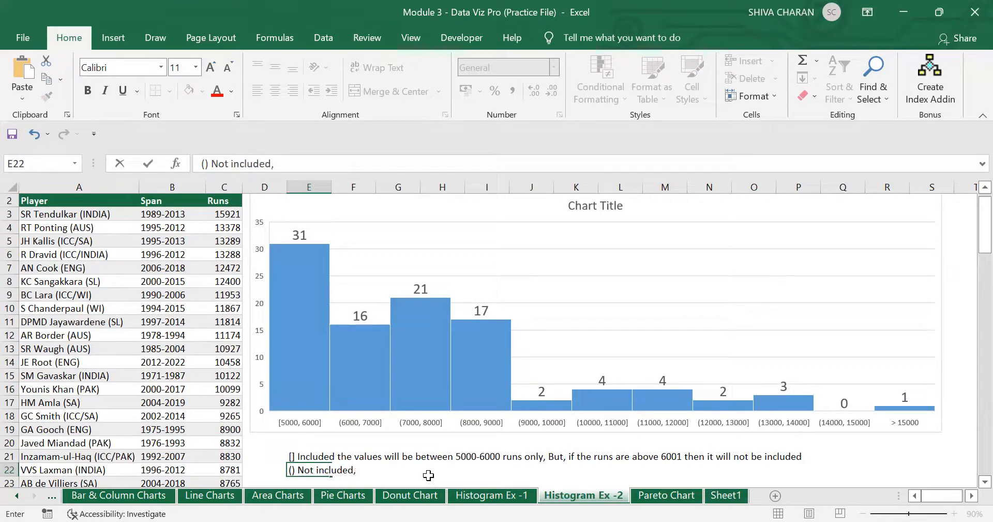
type(",")
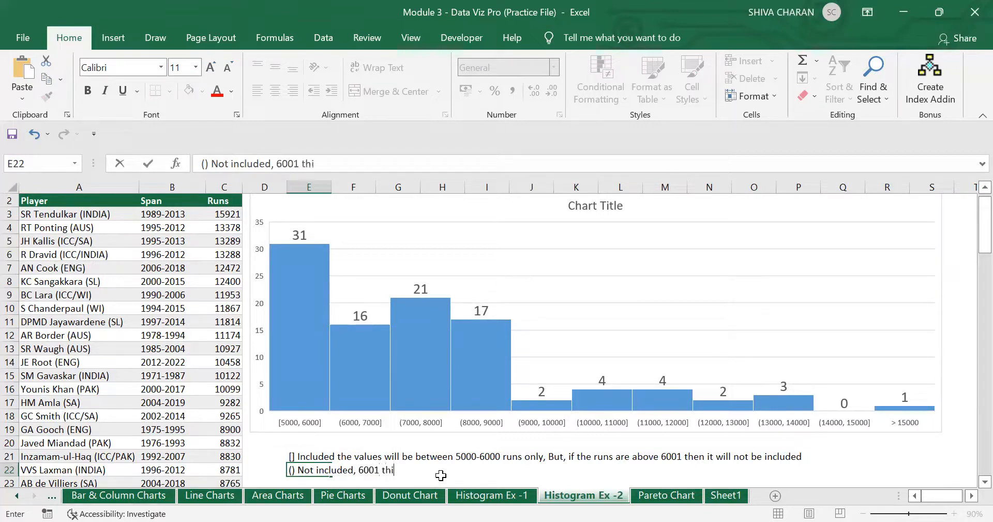
type("6001 this run will be")
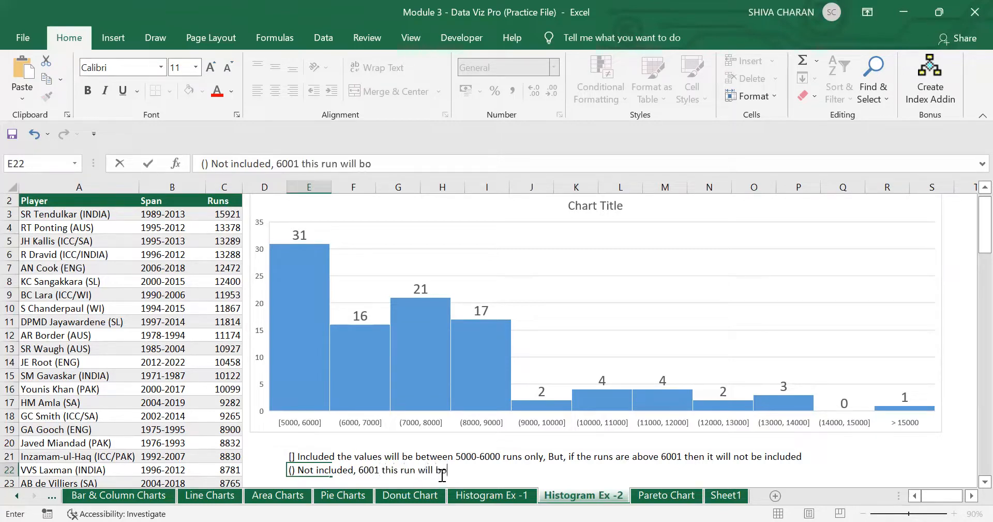
key("BackSpace")
key("BackSpace")
type("not be included")
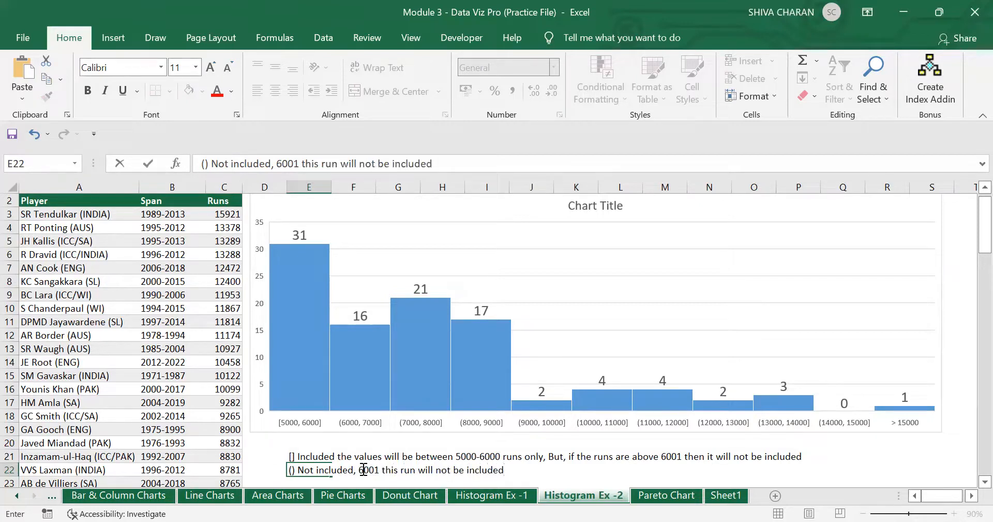
left_click_drag(359, 470, 377, 468)
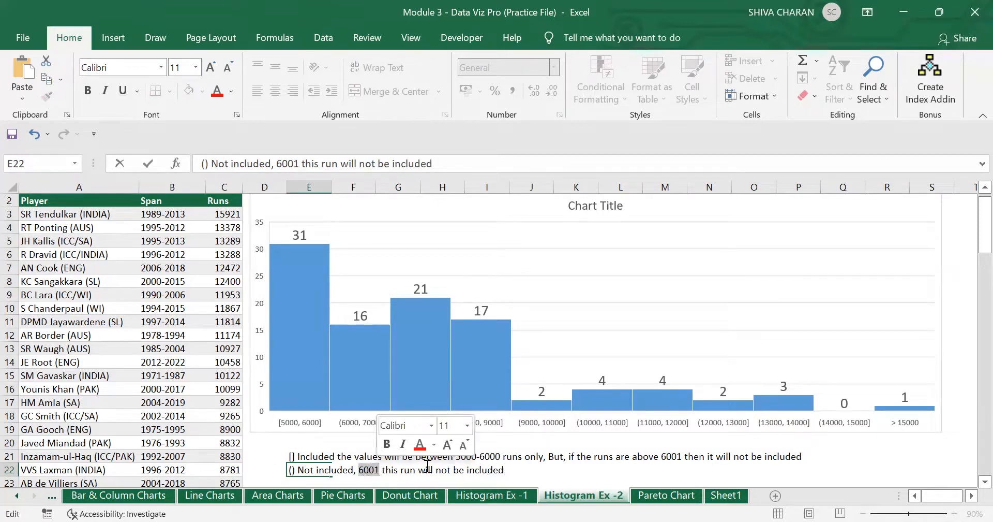
left_click(532, 466)
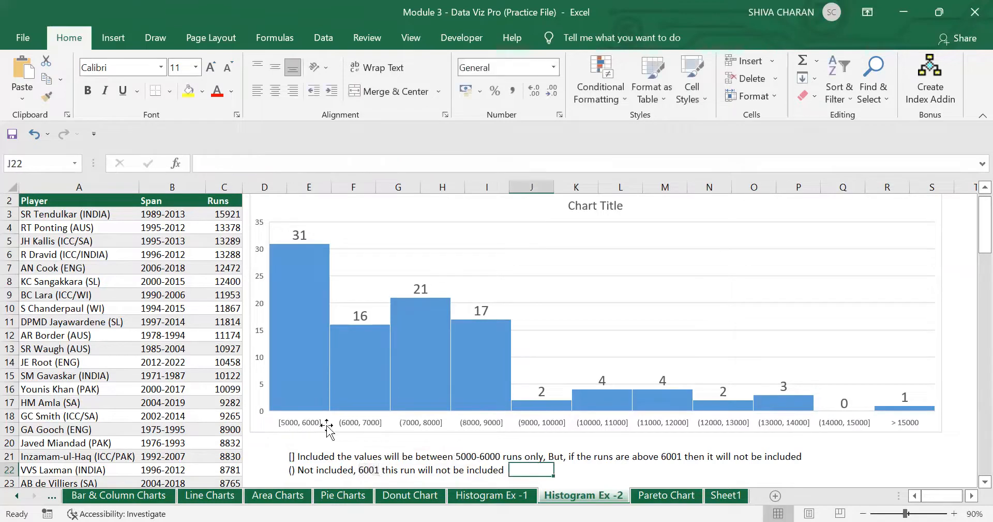
left_click(347, 460)
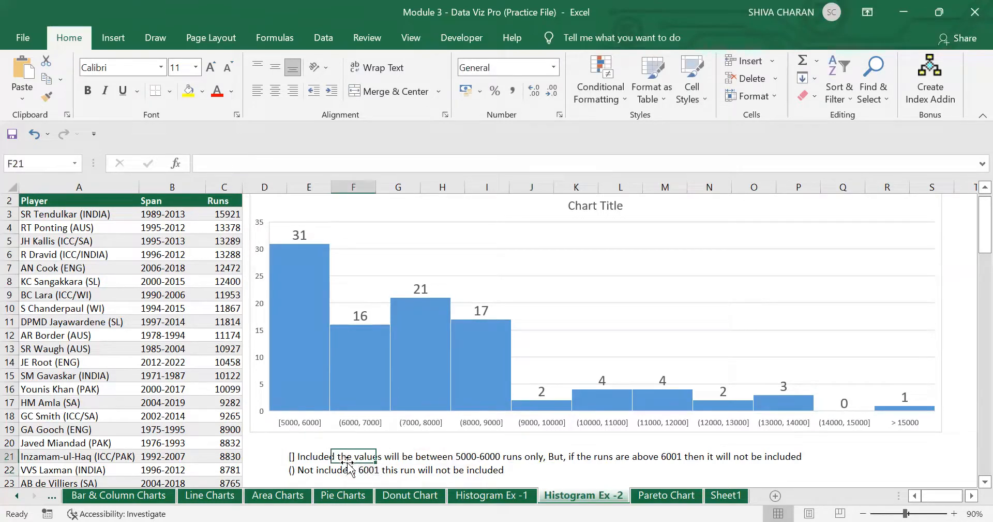
left_click(299, 473)
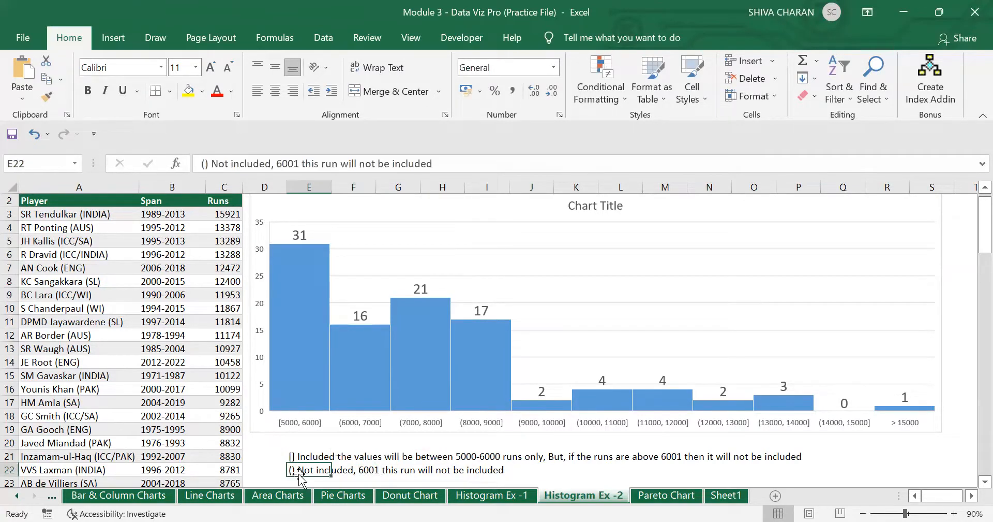
scroll(299, 472, "down", 1)
left_click(293, 375)
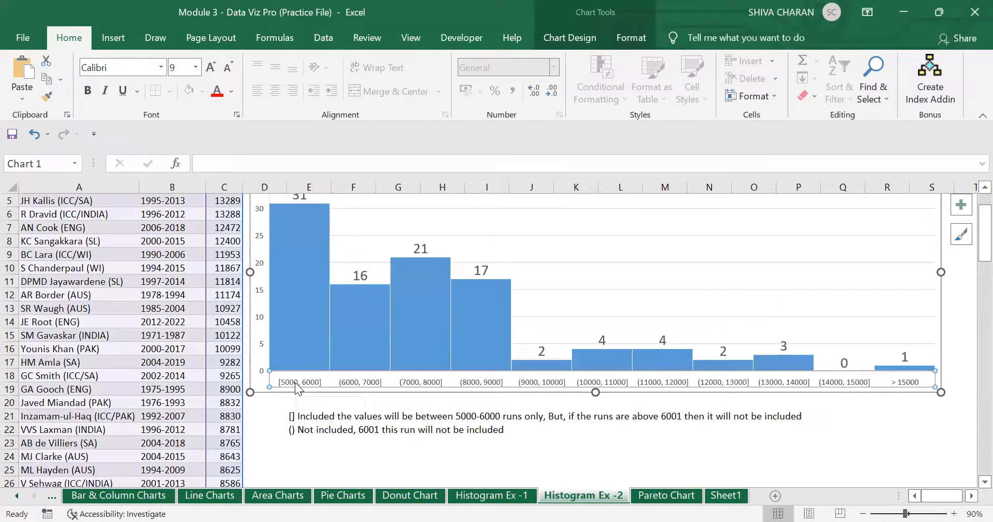
scroll(223, 370, "up", 2)
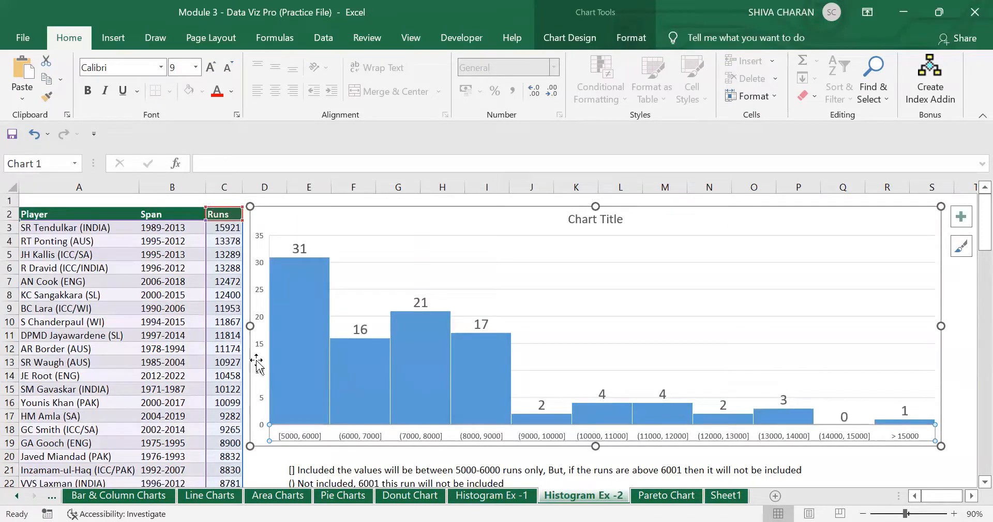
scroll(314, 374, "down", 1)
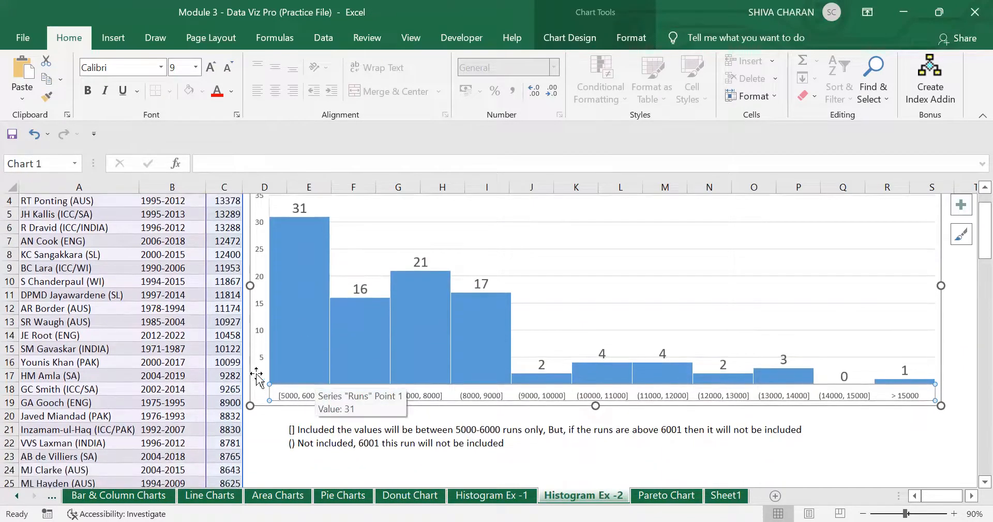
scroll(230, 396, "down", 4)
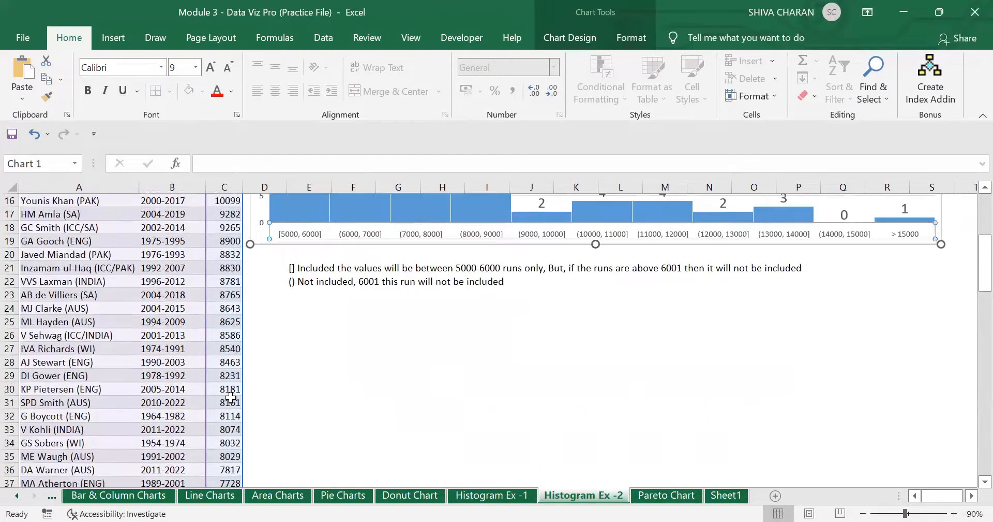
scroll(224, 341, "up", 2)
left_click(221, 325)
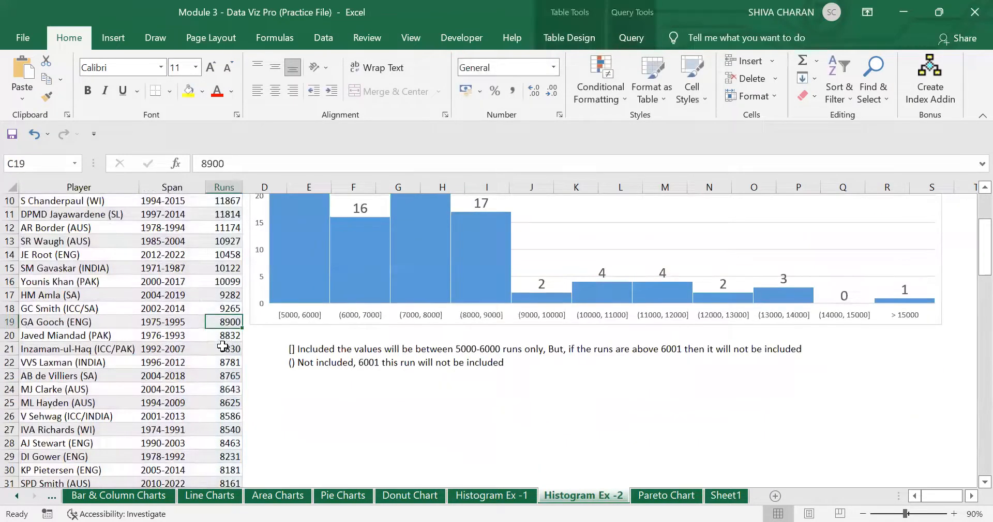
scroll(227, 400, "up", 2)
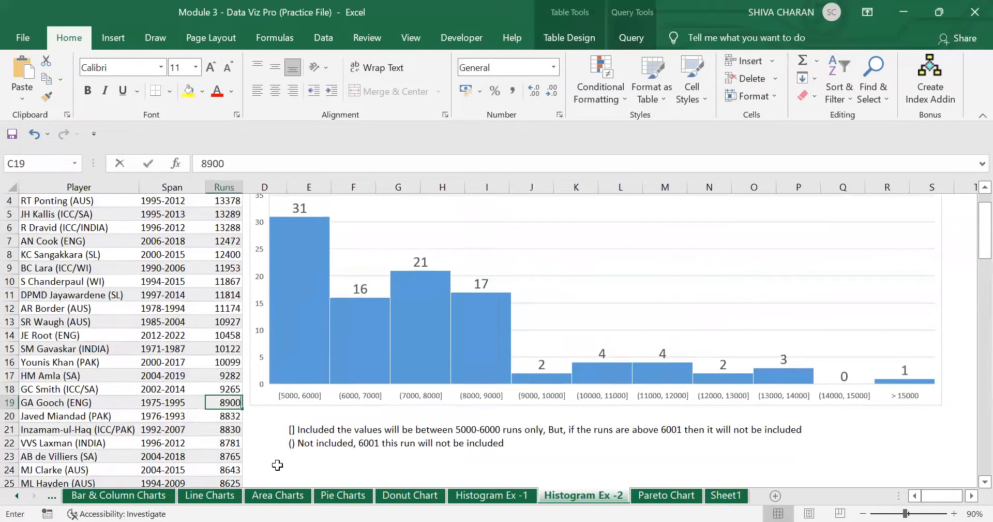
type("6000")
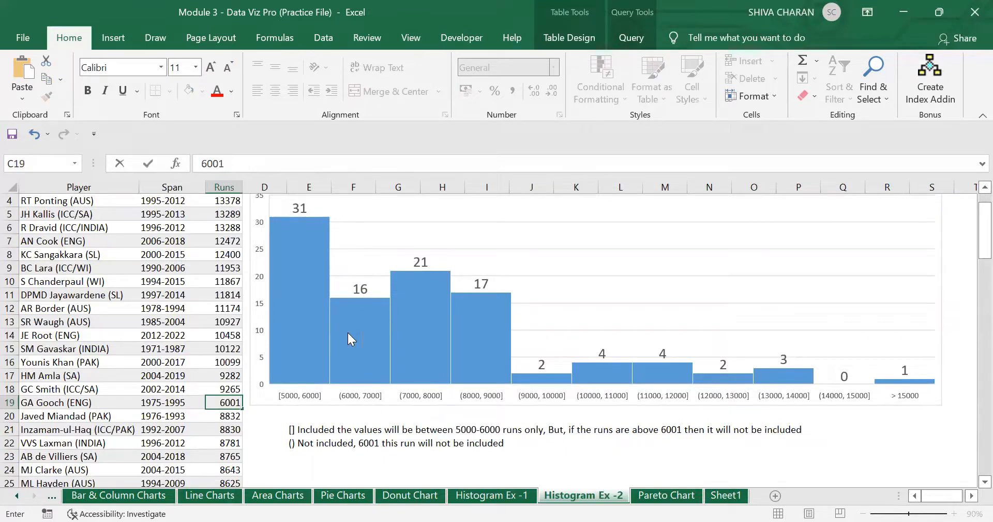
key("Return")
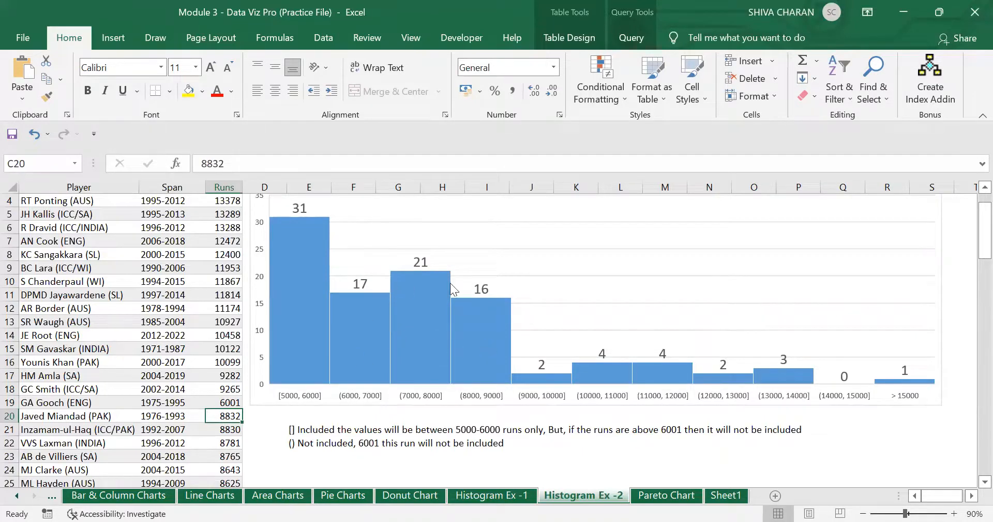
left_click(222, 402)
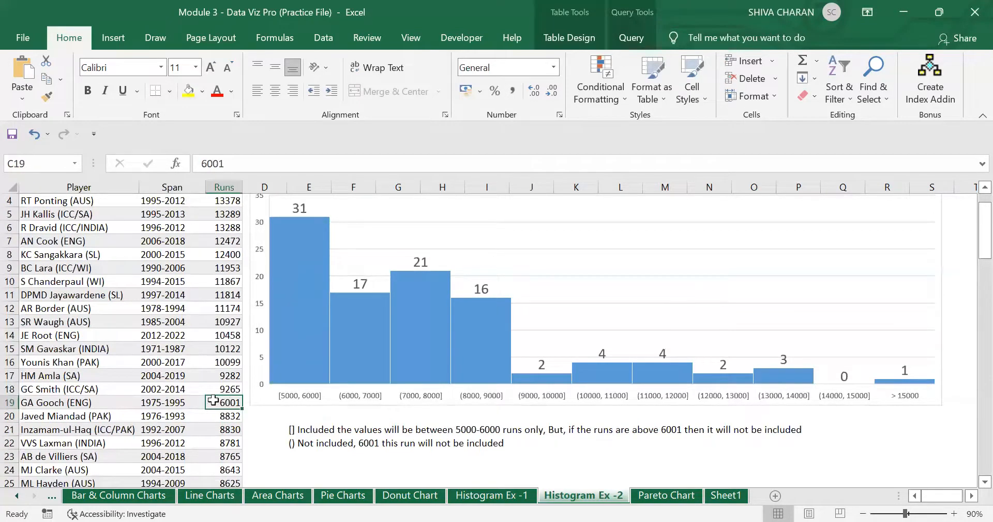
key("ctrl+z")
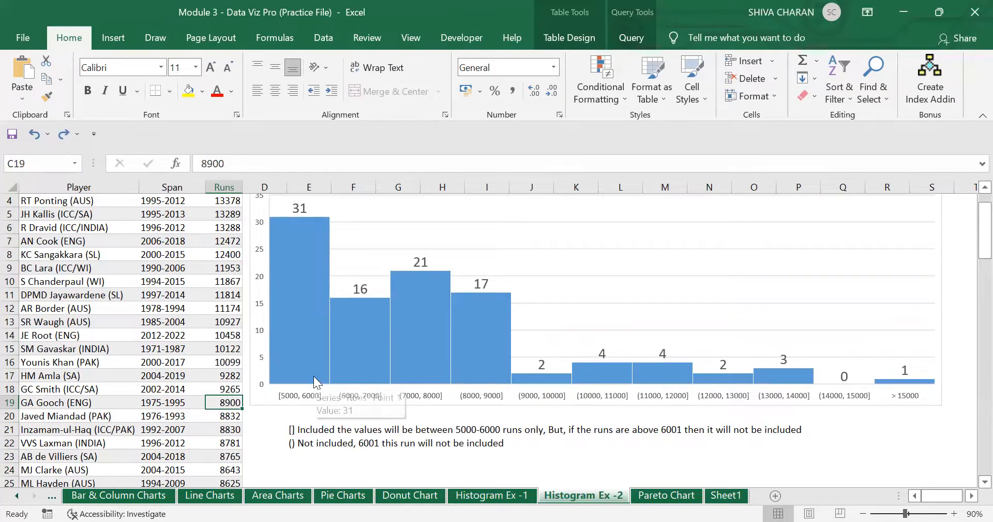
scroll(314, 376, "down", 4)
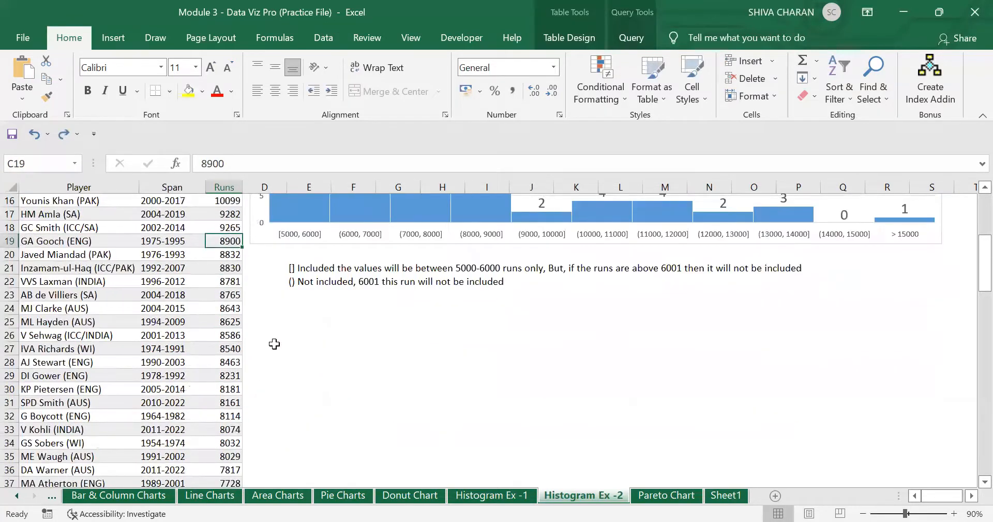
scroll(244, 417, "down", 4)
scroll(245, 417, "down", 13)
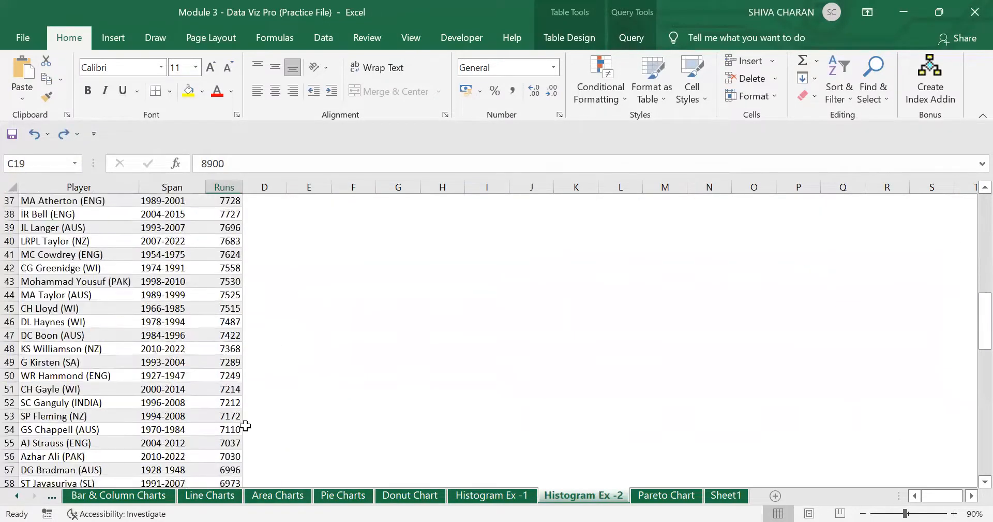
scroll(241, 432, "down", 9)
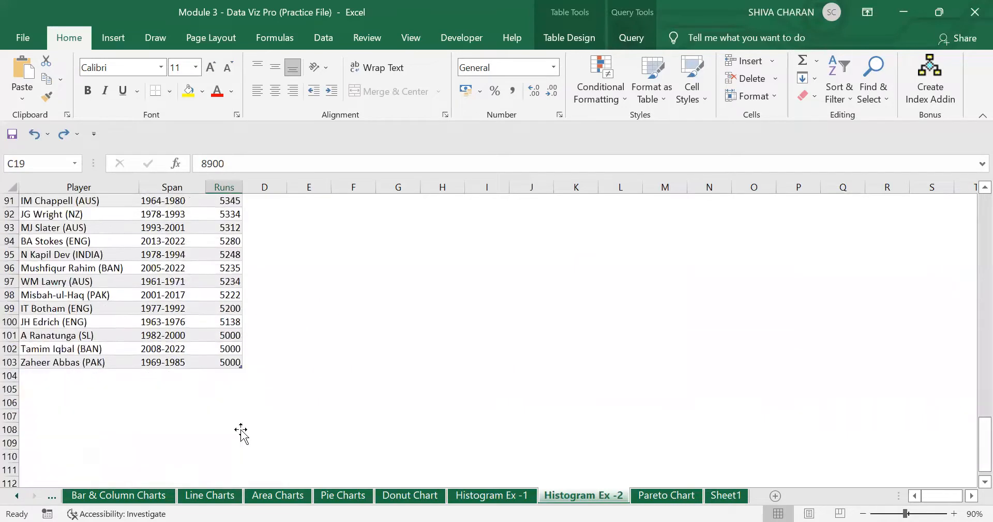
scroll(246, 417, "up", 4)
scroll(252, 411, "up", 6)
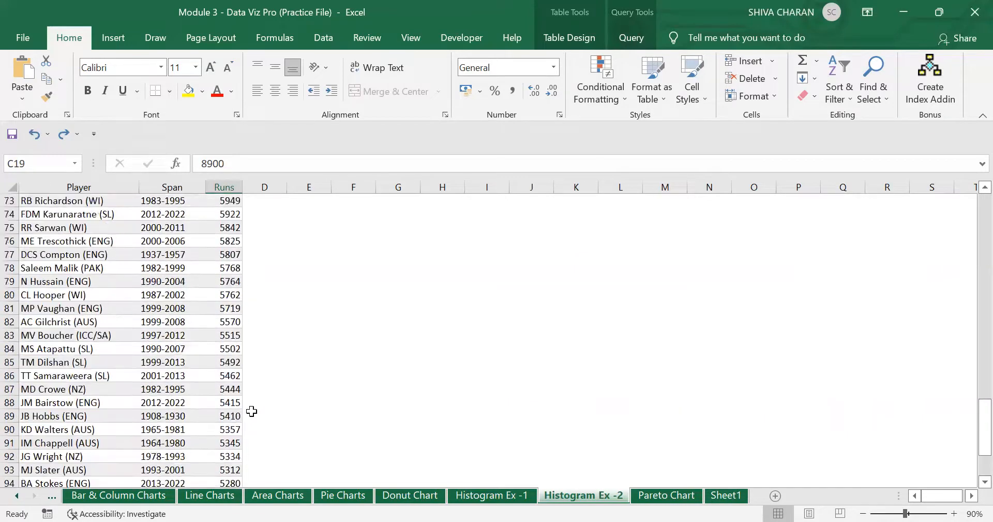
left_click(232, 308)
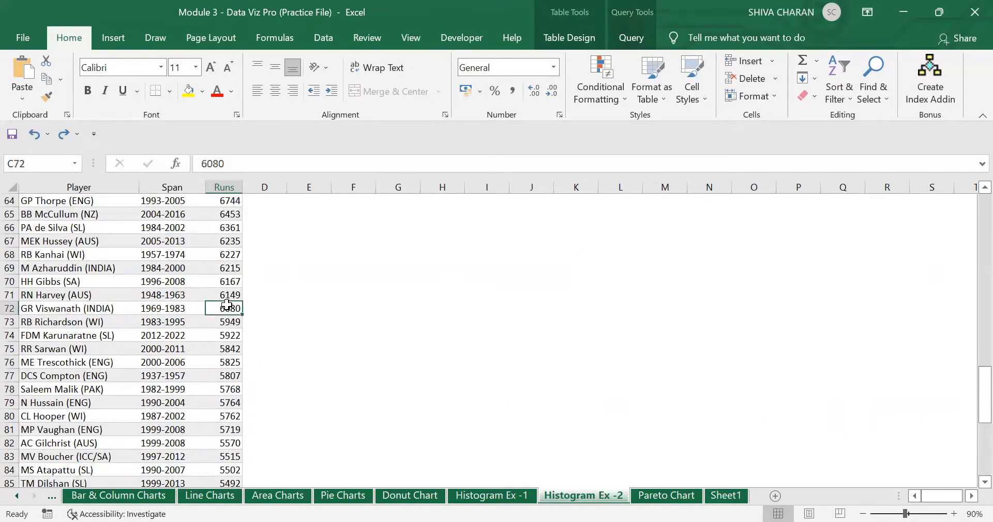
type("5")
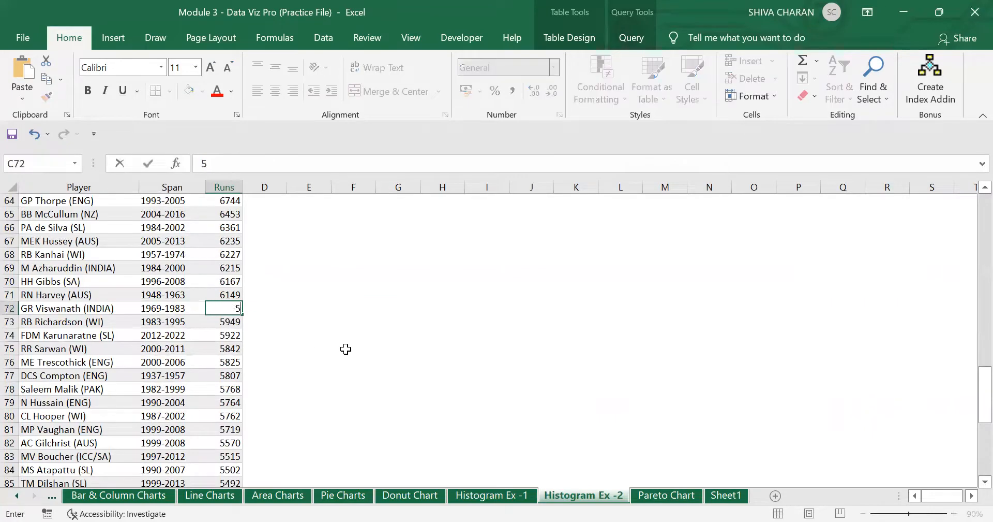
type("344")
key("Return")
scroll(348, 336, "up", 20)
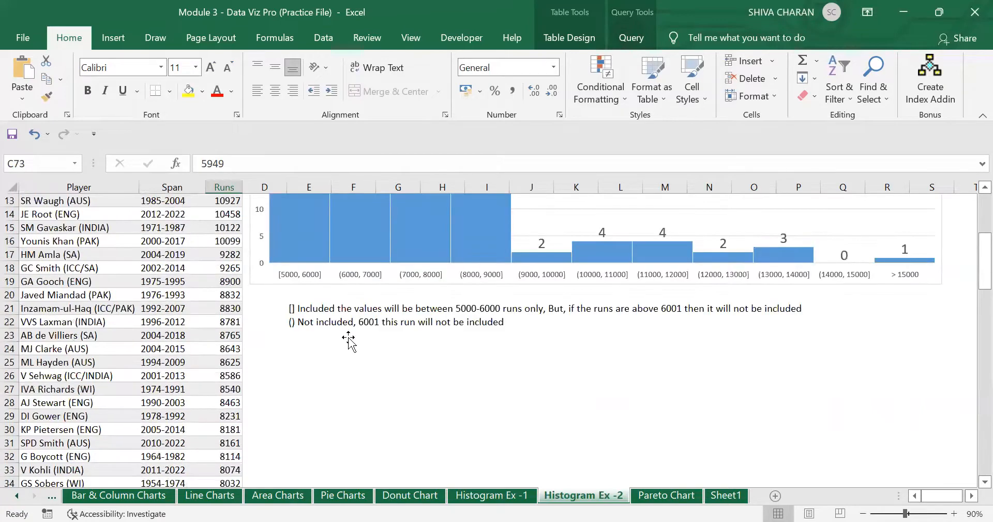
left_click(367, 343)
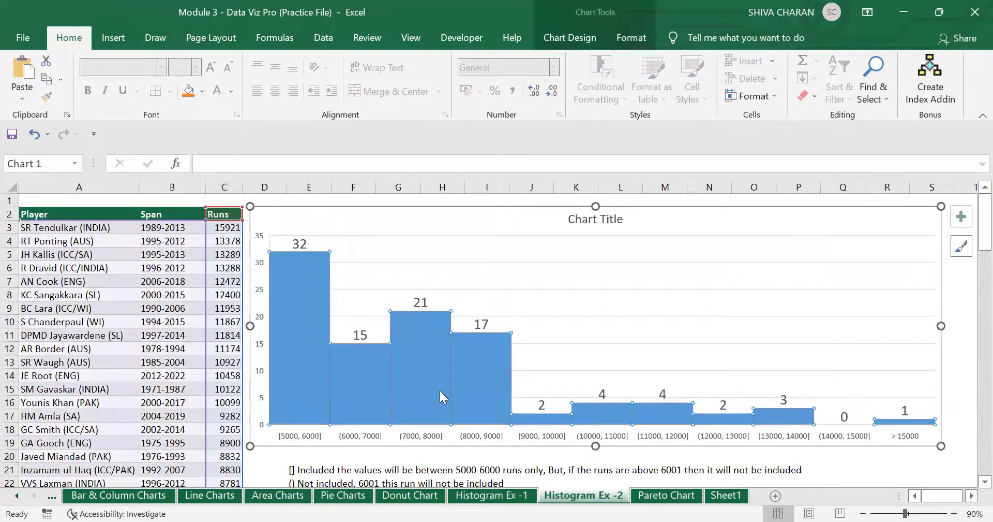
scroll(453, 400, "down", 12)
scroll(361, 402, "down", 14)
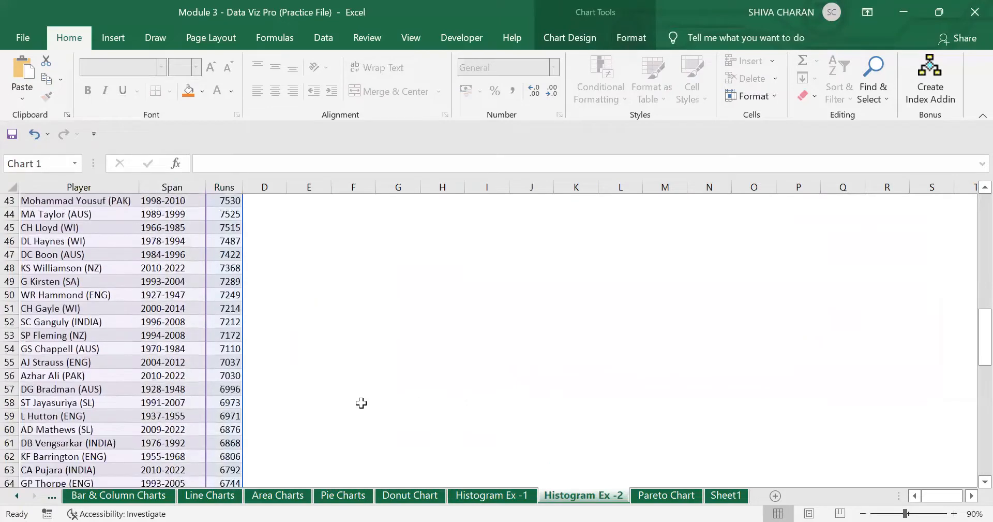
scroll(361, 402, "up", 4)
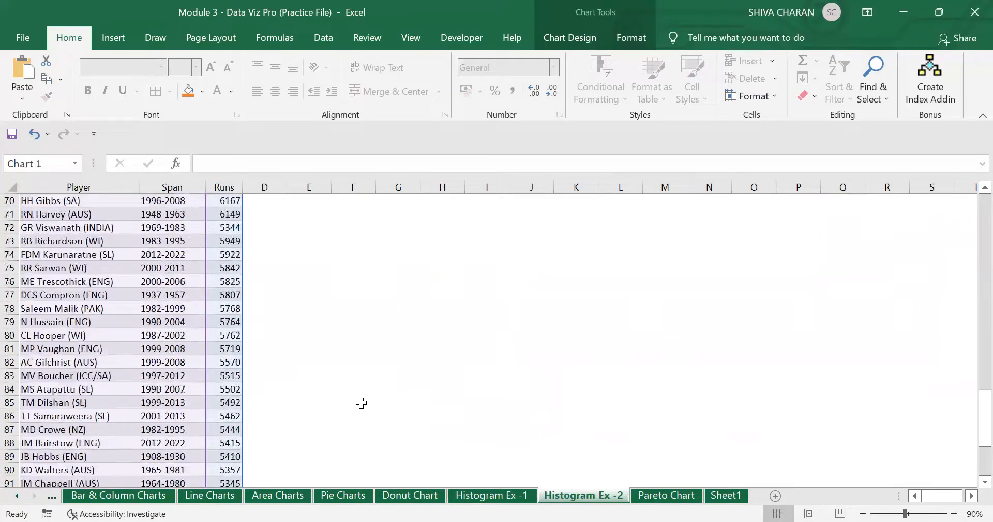
key("Escape")
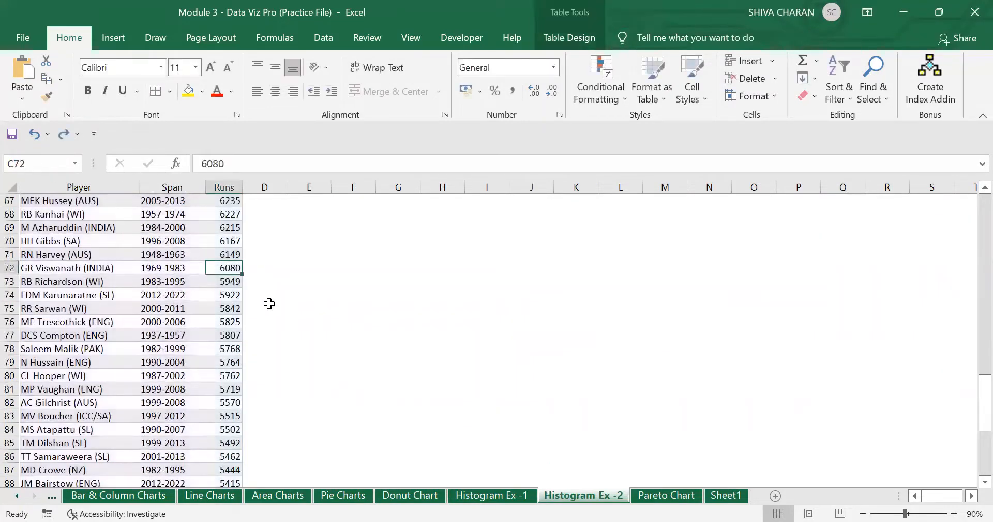
type("6000")
key("Return")
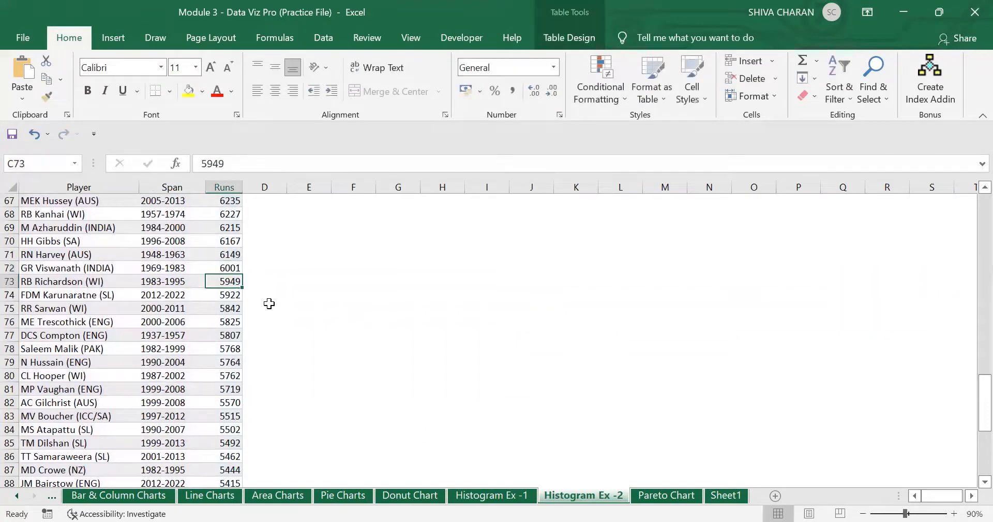
scroll(269, 303, "up", 20)
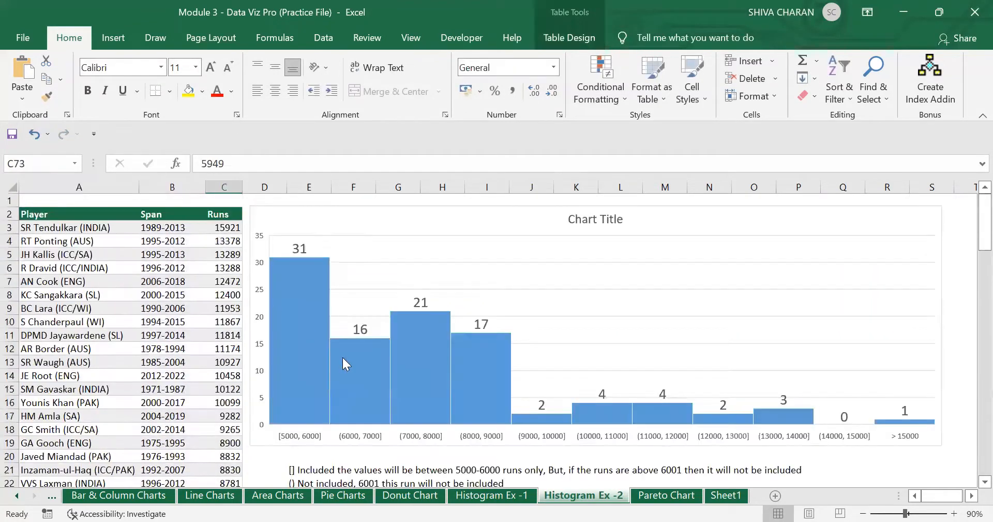
left_click(346, 360)
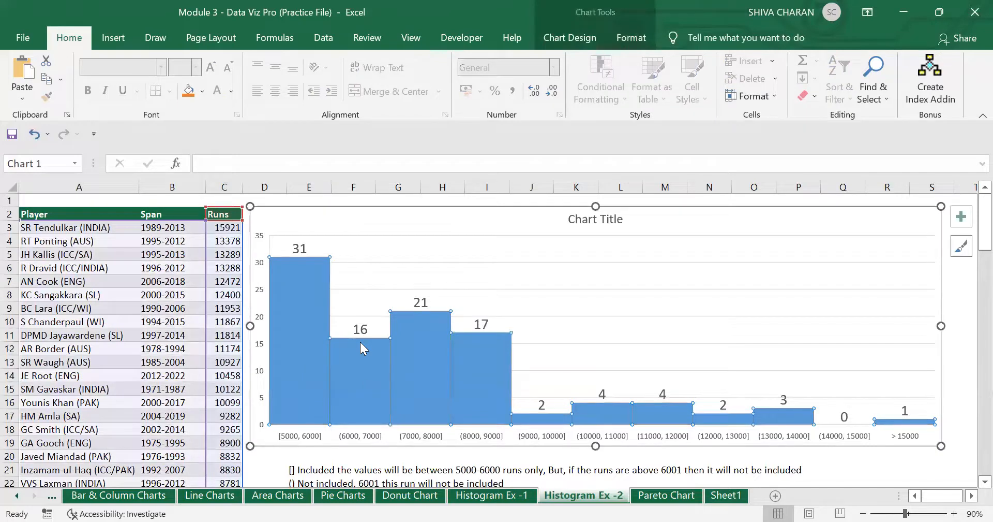
key("ctrl+z")
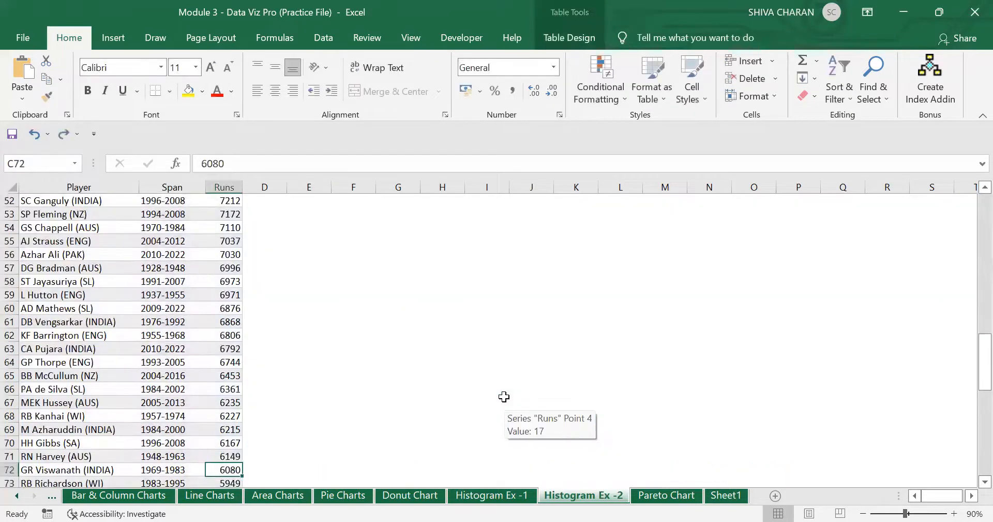
scroll(505, 396, "up", 2)
scroll(505, 397, "up", 15)
- Redo to bring back the histogram, then check its axis labels and the E21 note
key("ctrl+z")
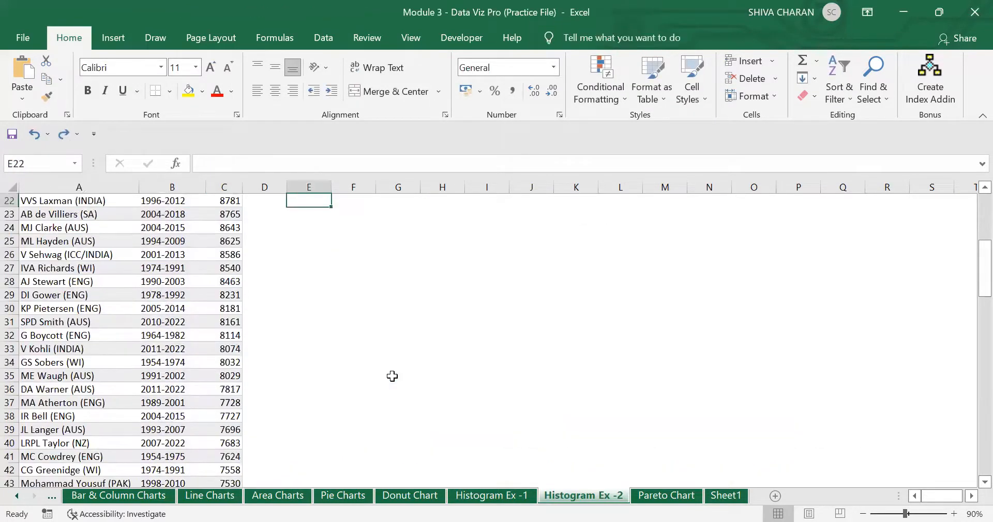
key("ctrl+y")
left_click(402, 216)
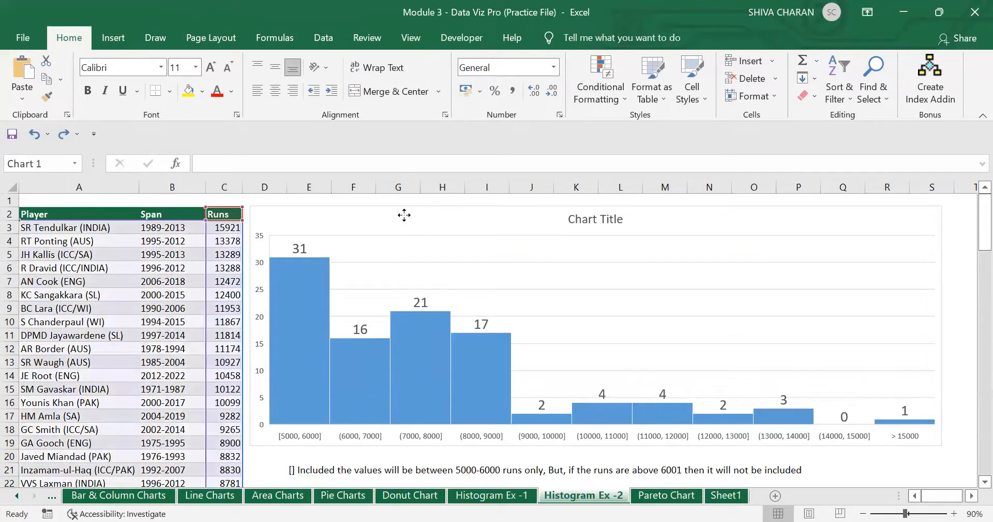
scroll(363, 371, "down", 2)
scroll(363, 371, "up", 1)
left_click(295, 389)
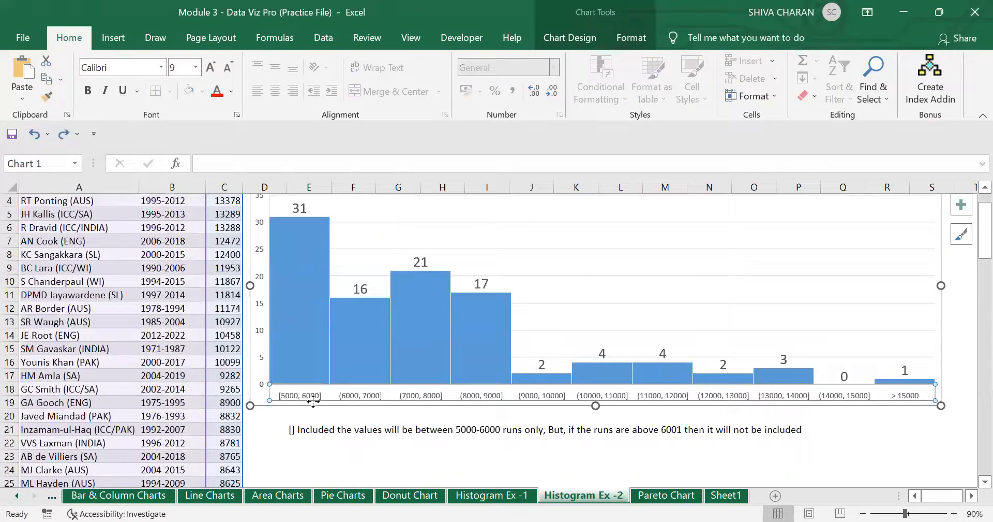
left_click(310, 429)
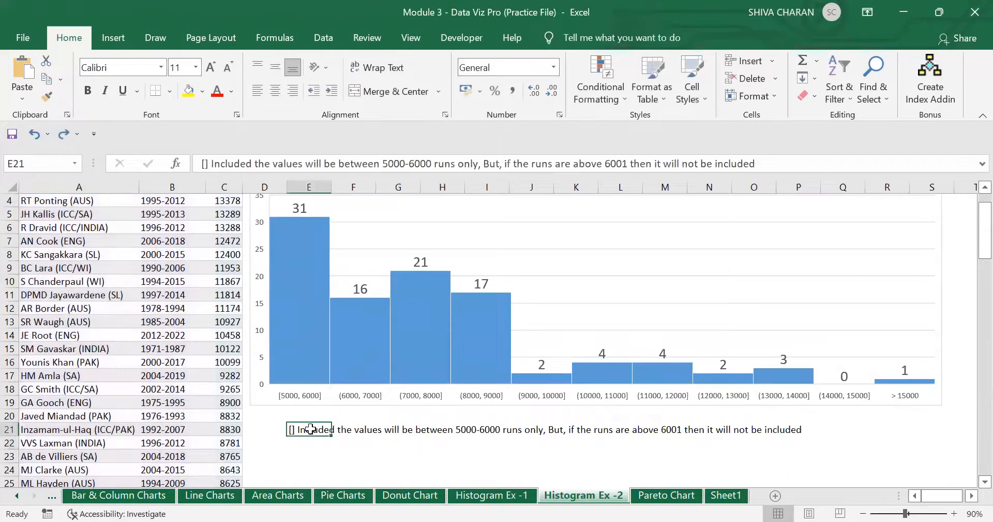
scroll(313, 430, "down", 2)
left_click(324, 404)
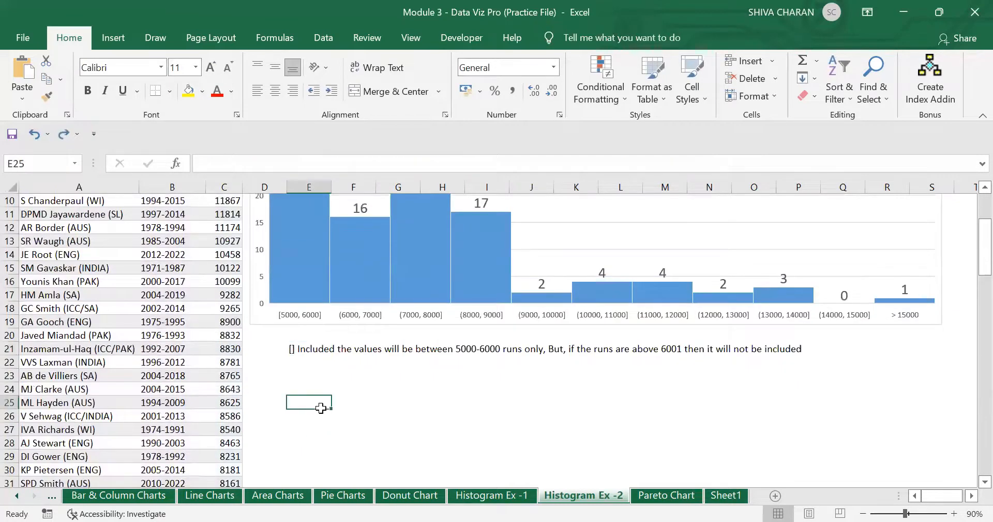
- Redo until both the E21 and E22 interval notes are restored
key("ctrl+z")
key("ctrl+z")
key("ctrl+z")
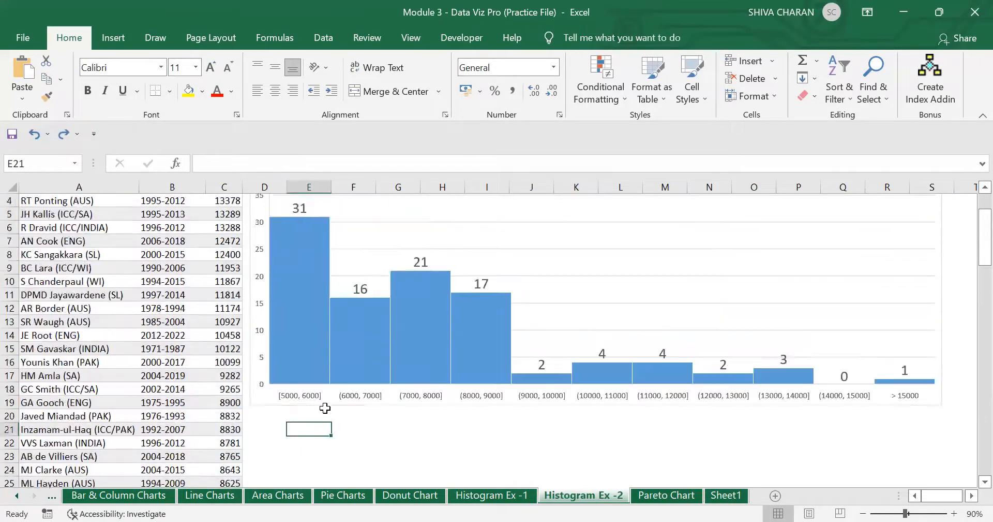
left_click(61, 138)
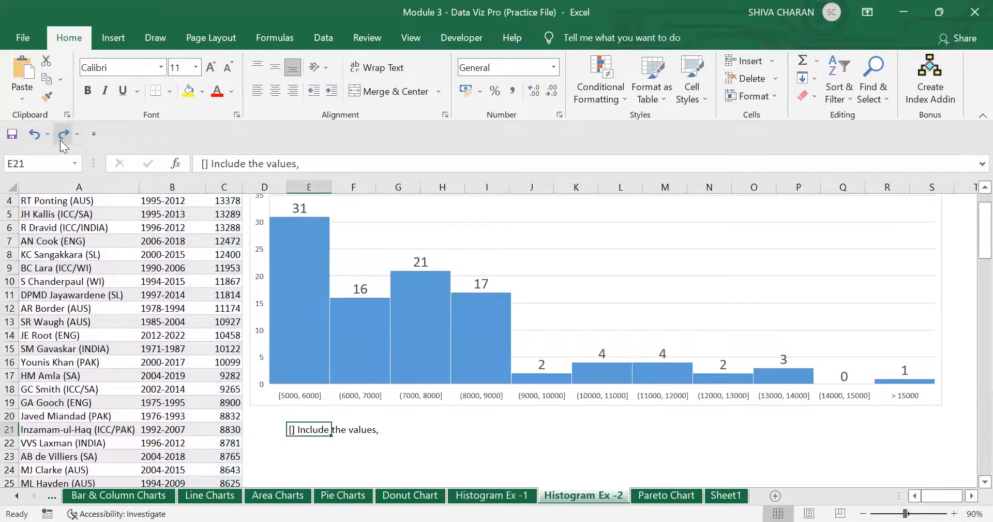
left_click(61, 140)
left_click(61, 140)
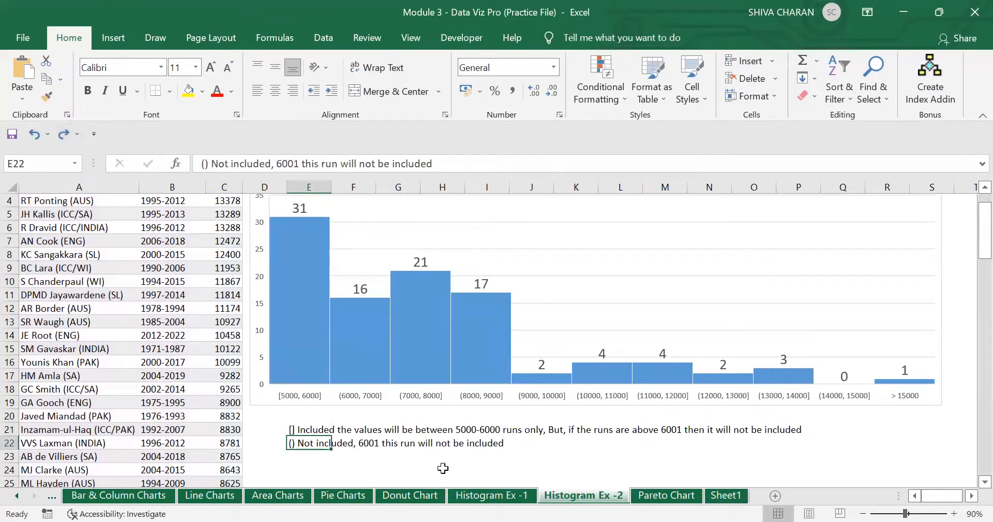
left_click(379, 401)
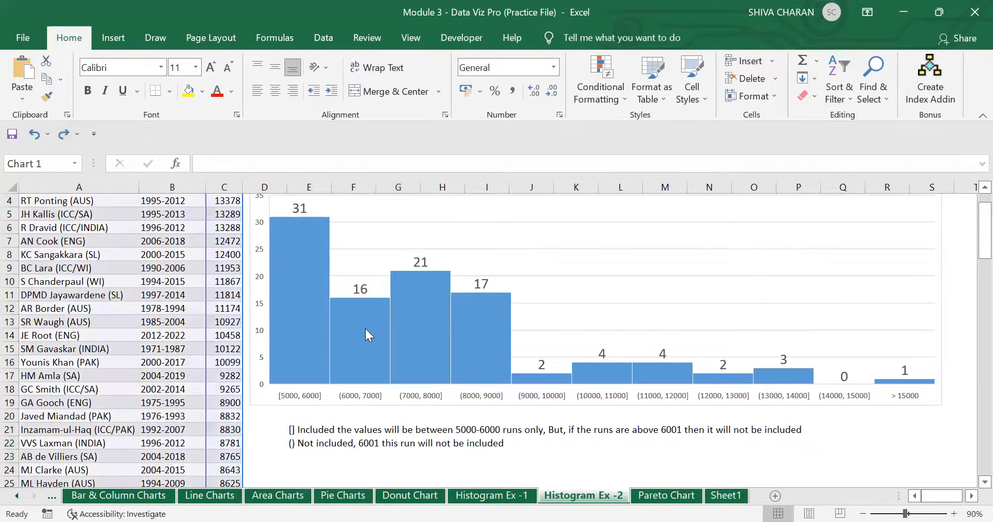
scroll(505, 410, "up", 1)
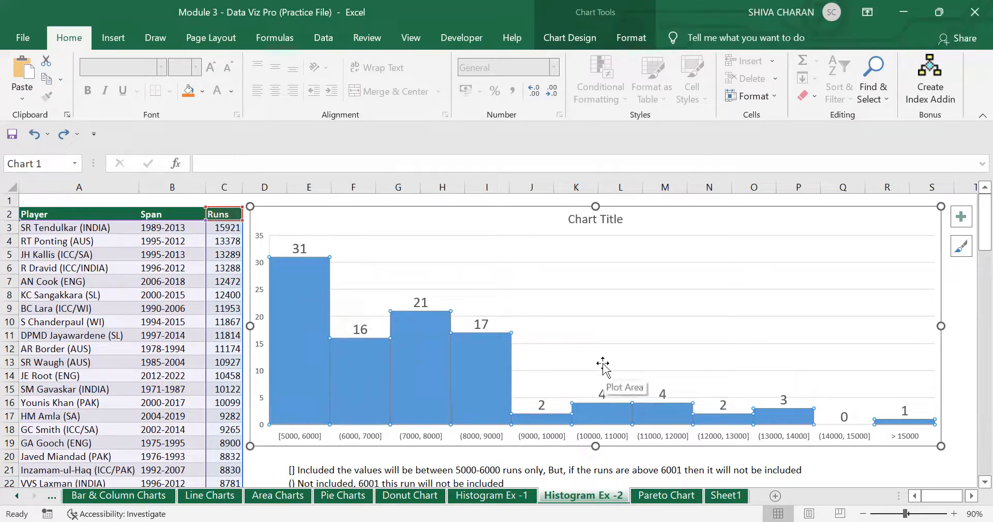
left_click(311, 468)
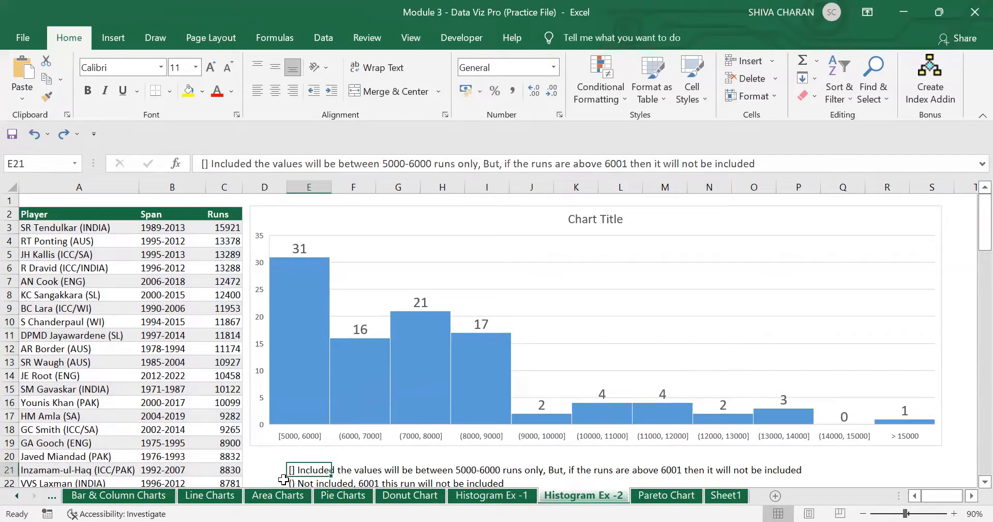
scroll(287, 468, "down", 1)
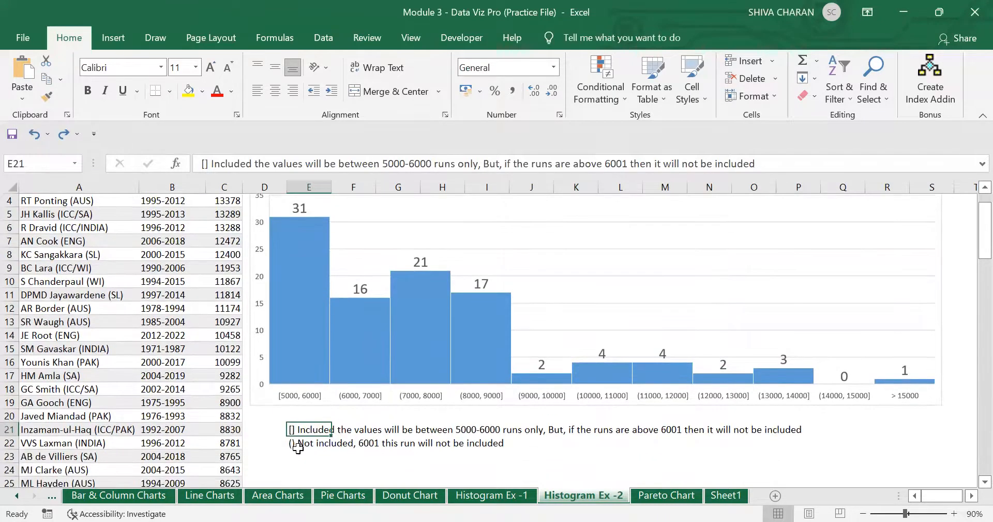
left_click(295, 442)
scroll(321, 422, "up", 1)
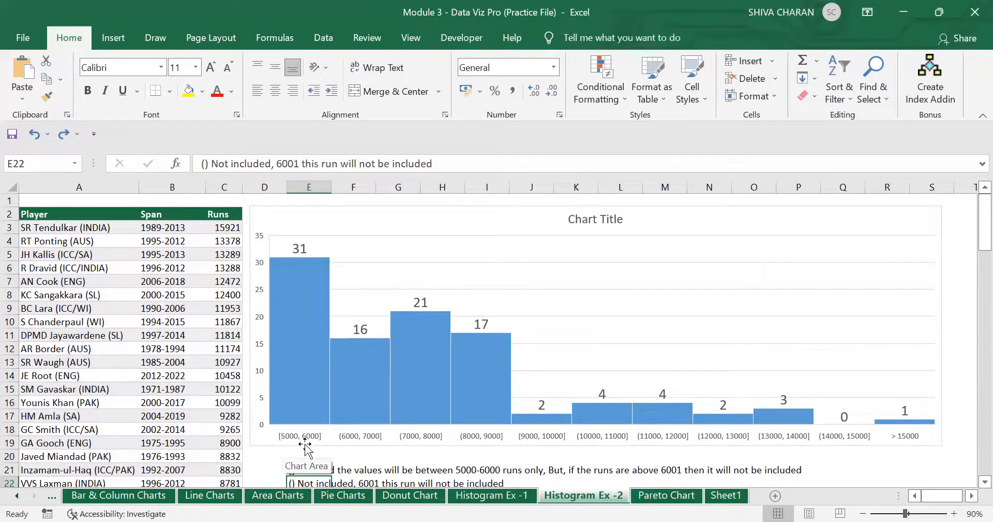
left_click(301, 354)
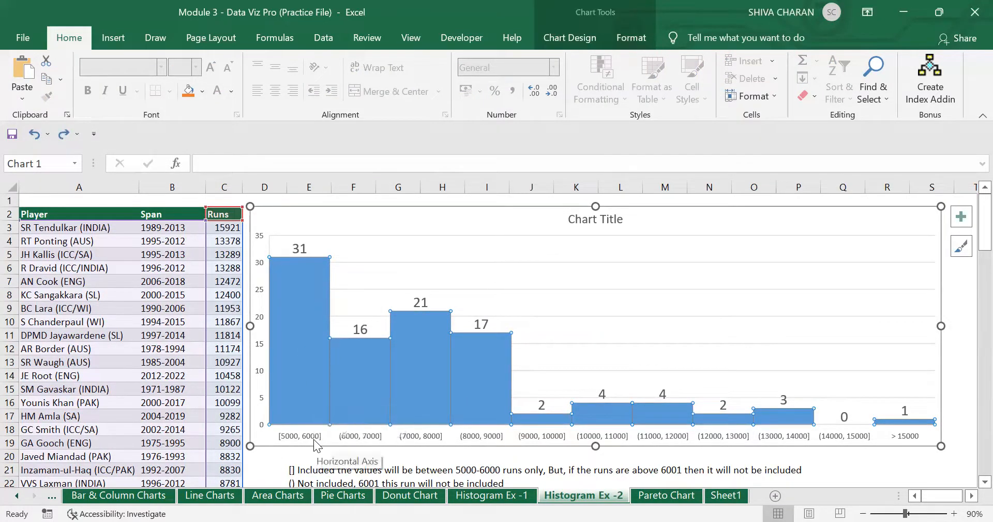
left_click(359, 374)
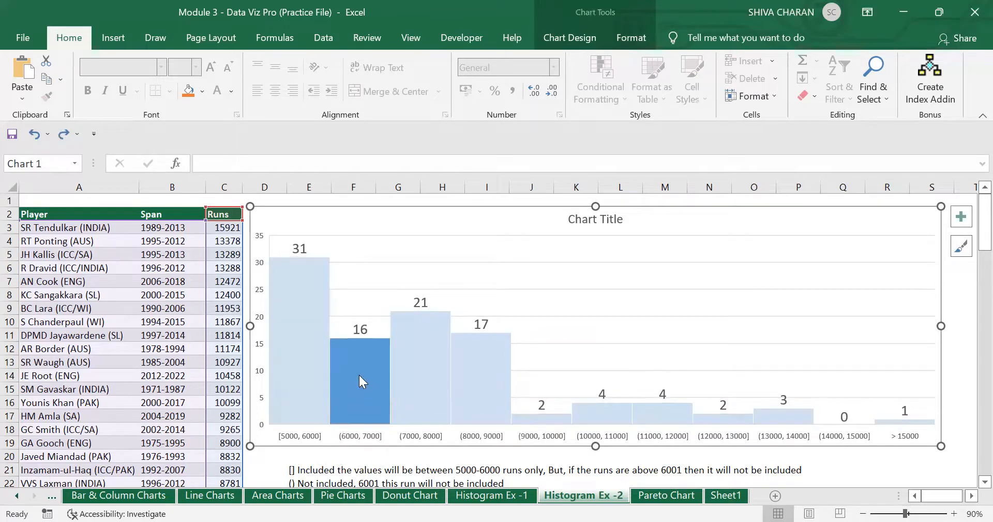
left_click(424, 388)
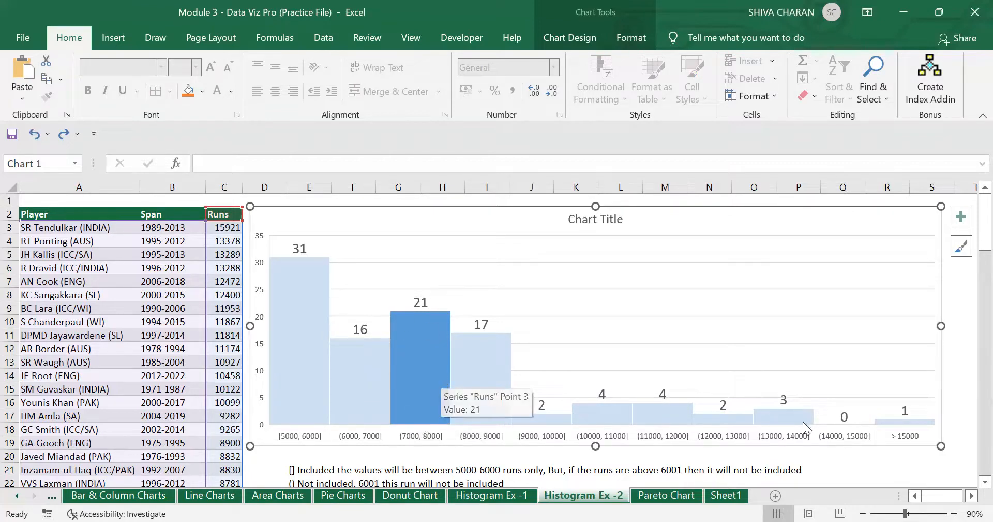
left_click(912, 465)
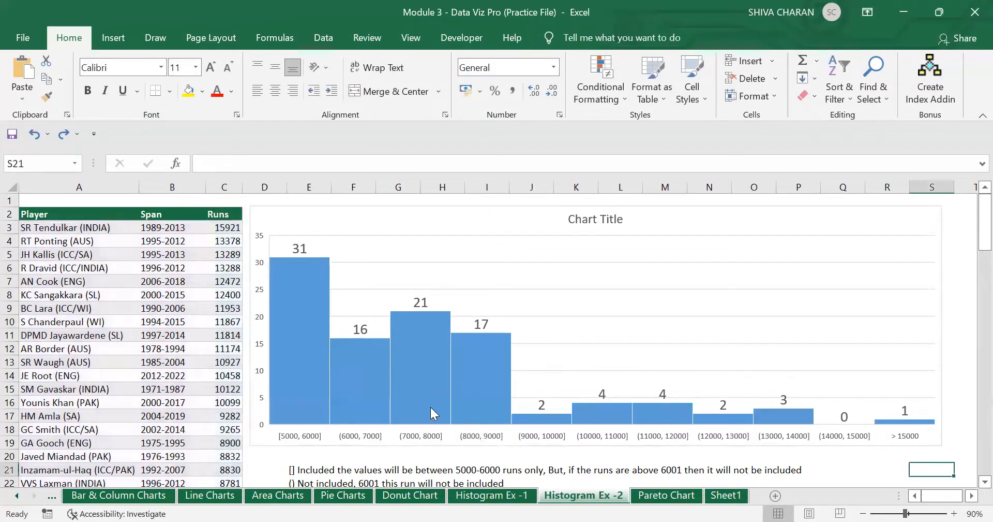
scroll(430, 406, "down", 1)
left_click(276, 428)
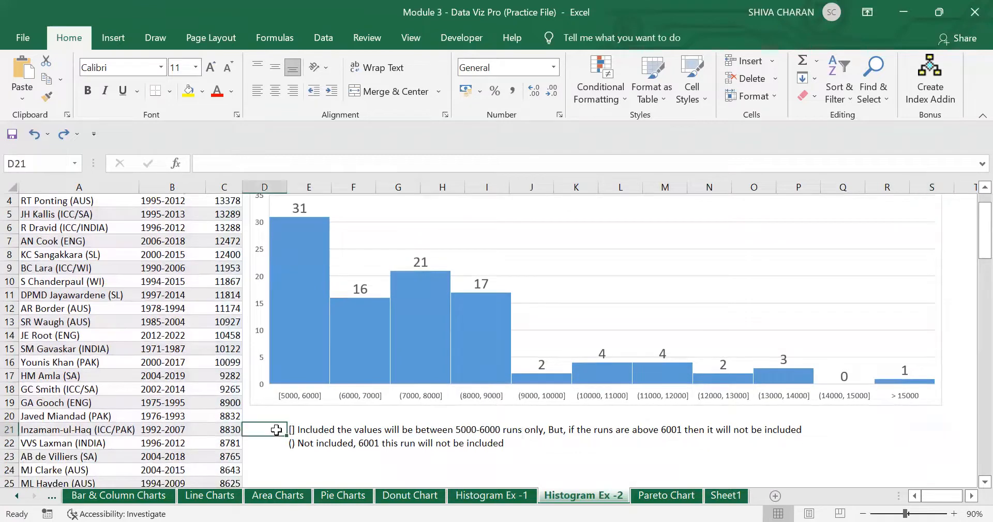
left_click(305, 430)
scroll(324, 445, "up", 1)
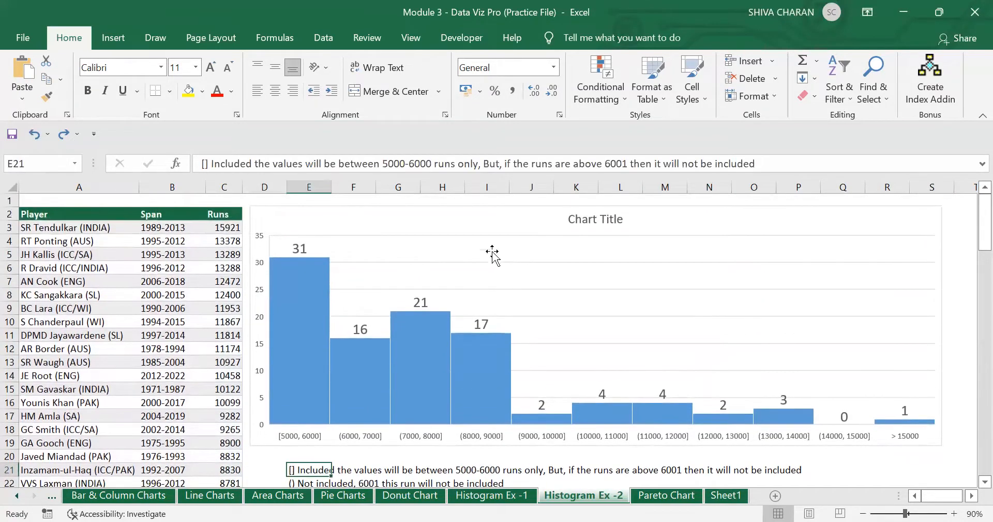
left_click(445, 220)
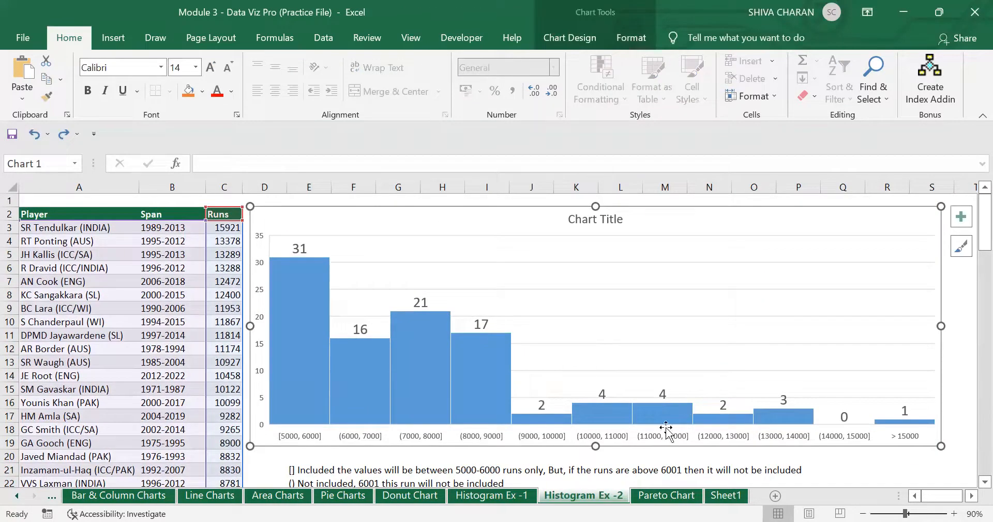
left_click(493, 496)
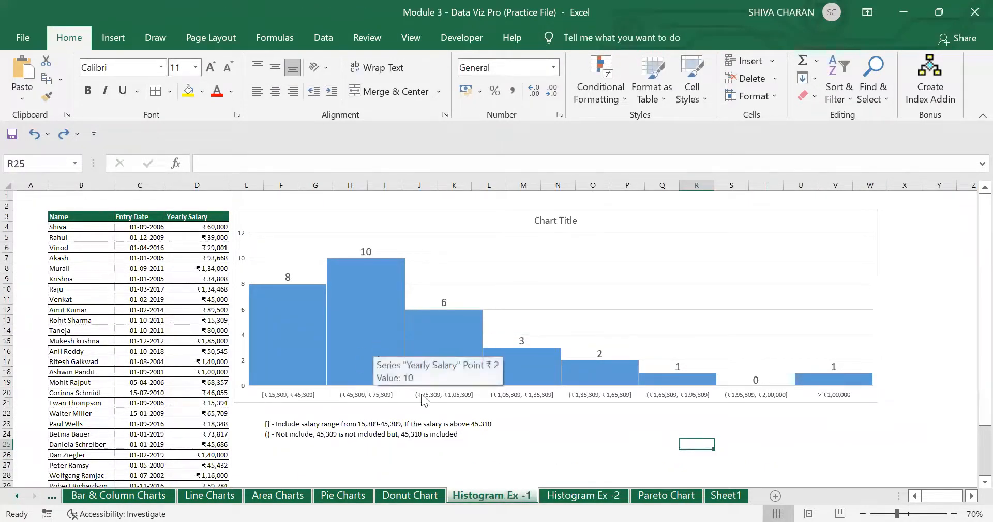
left_click(584, 495)
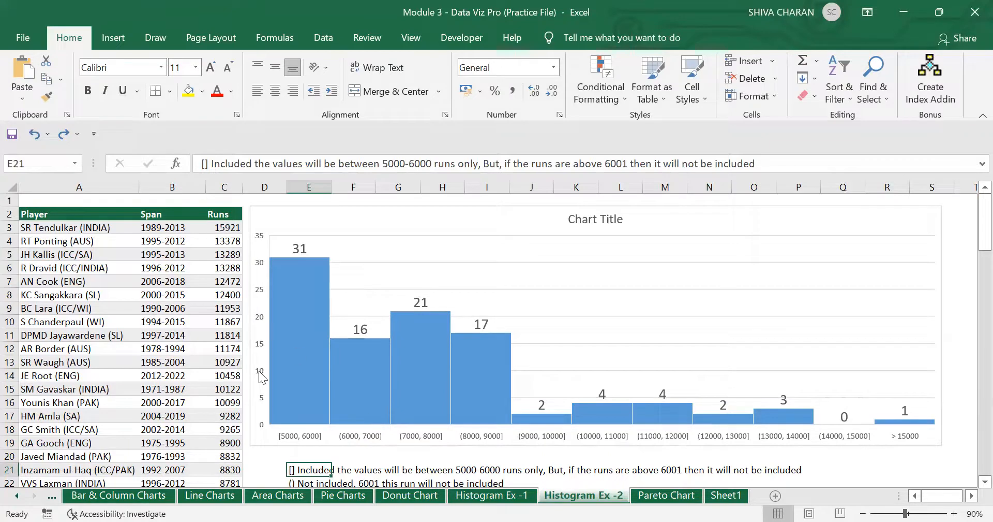
left_click(933, 470)
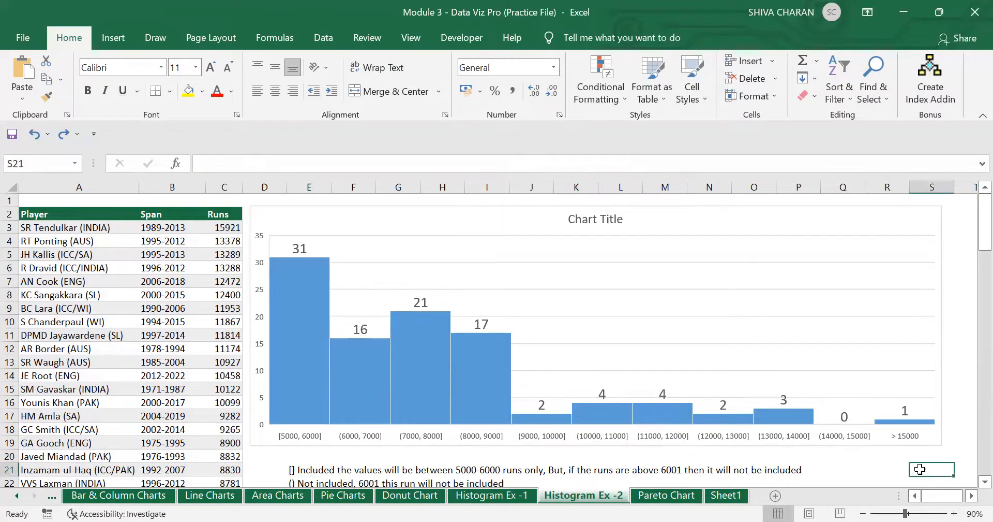
- Select the Product and Sales table on the Pareto Chart sheet and insert a Pareto chart
left_click(666, 496)
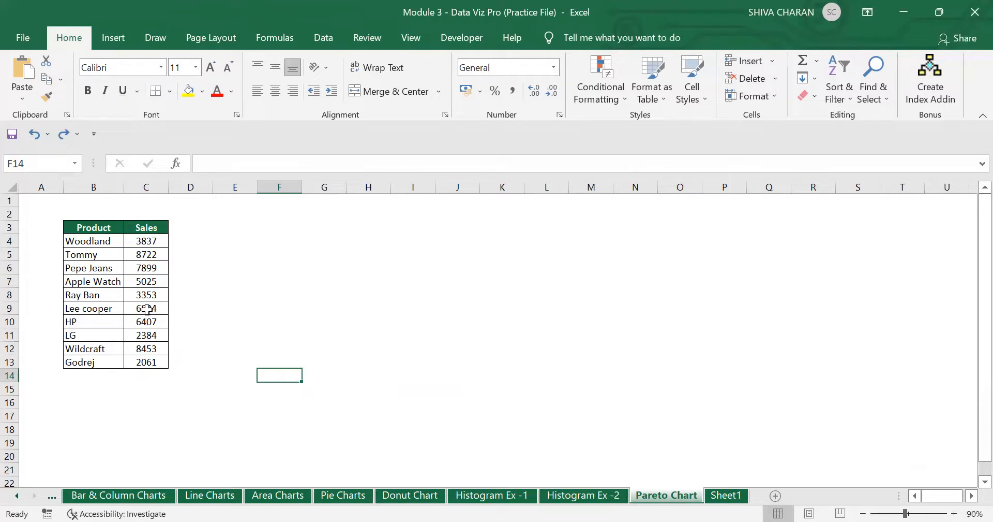
left_click_drag(72, 222, 147, 362)
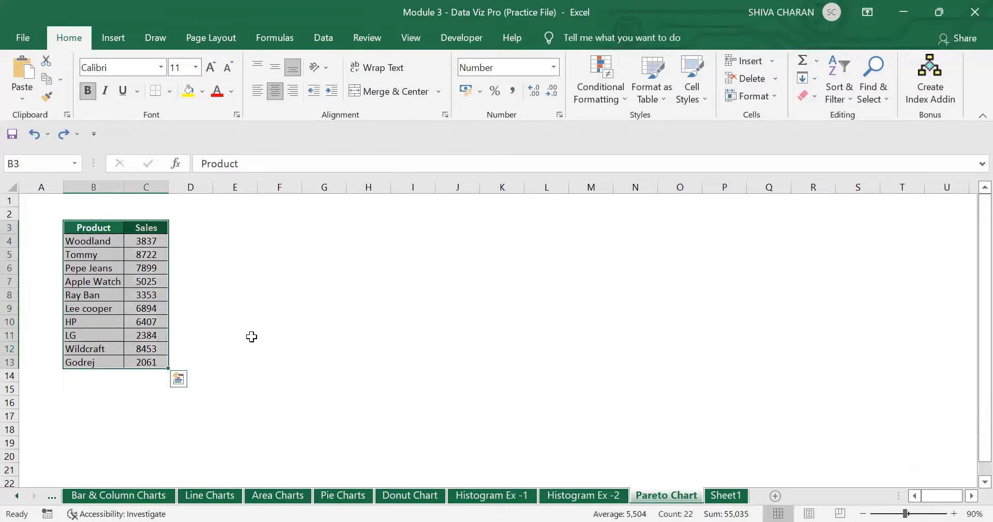
left_click(112, 38)
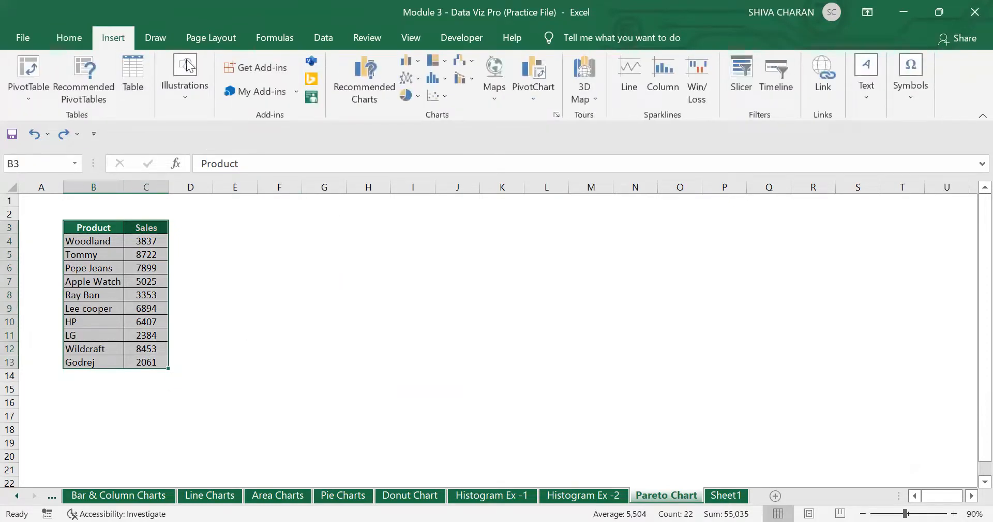
left_click(437, 77)
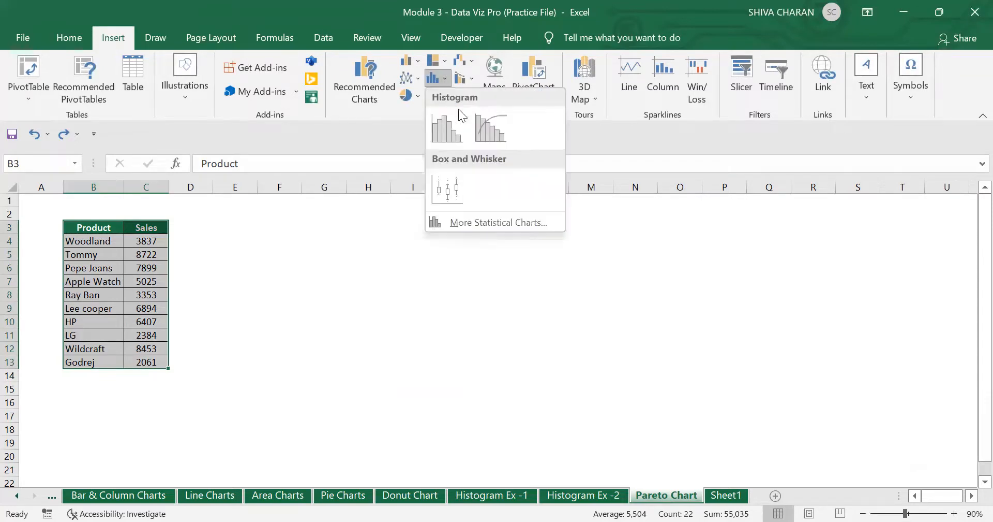
left_click(498, 122)
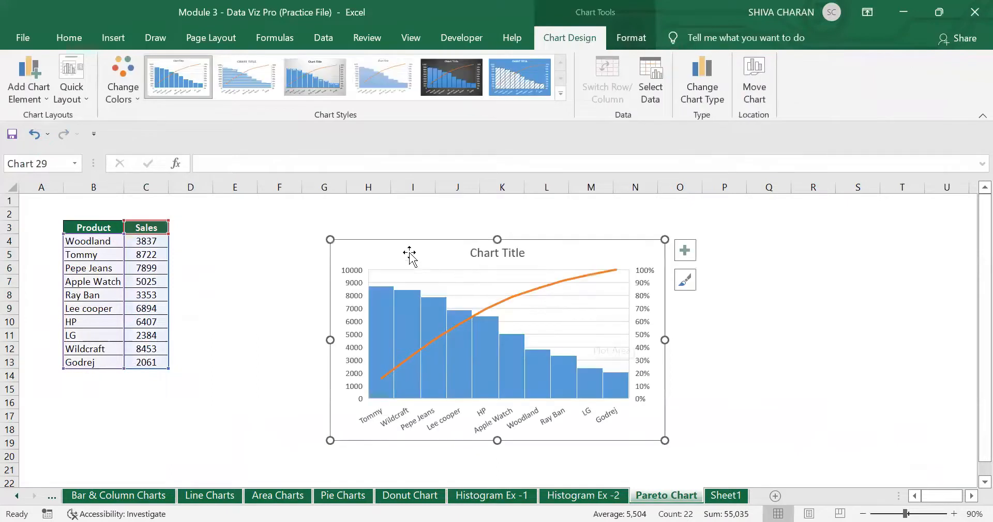
- Move the Pareto chart beside the table and widen it to the right
left_click_drag(390, 249, 248, 231)
left_click_drag(524, 321, 775, 326)
left_click_drag(557, 233, 664, 224)
left_click(902, 469)
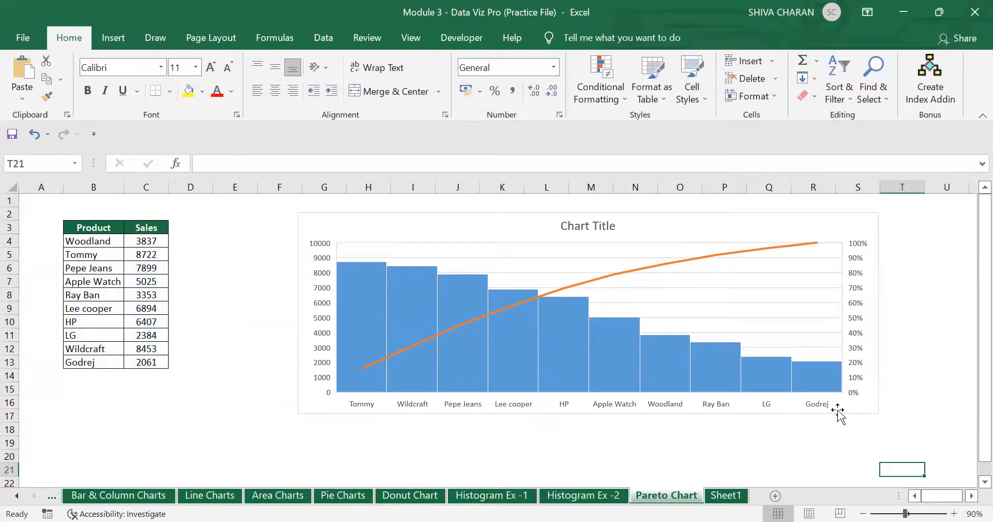
left_click(838, 411)
left_click(583, 495)
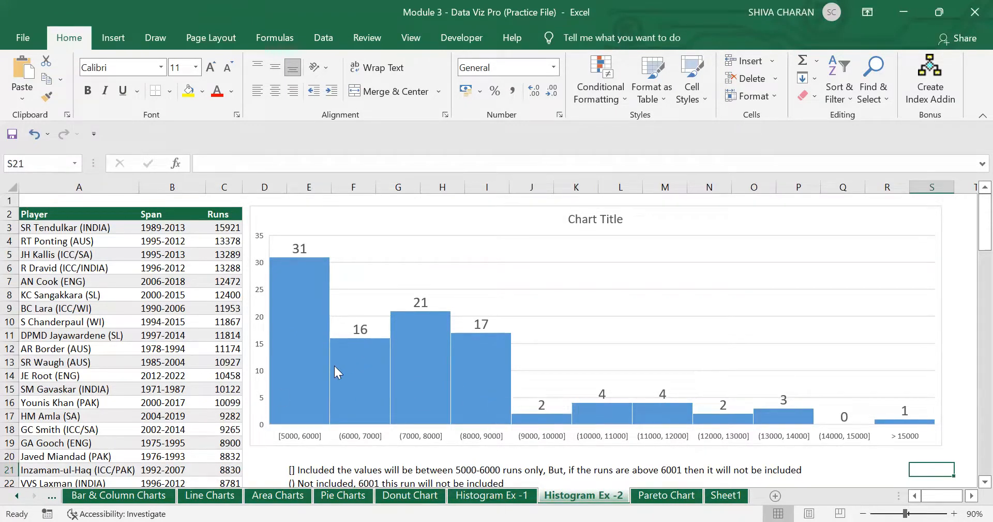
mouse_move(329, 387)
mouse_move(296, 338)
left_click(315, 322)
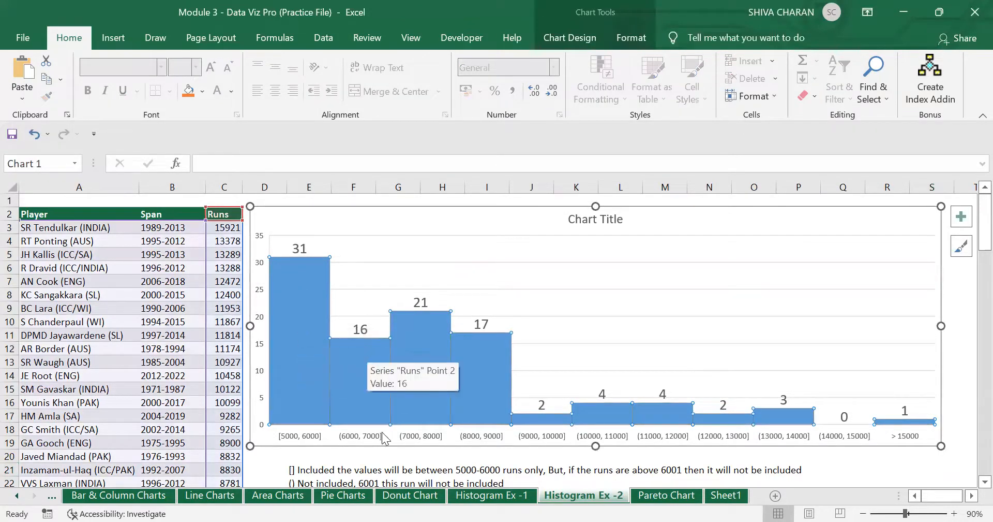
left_click(305, 439)
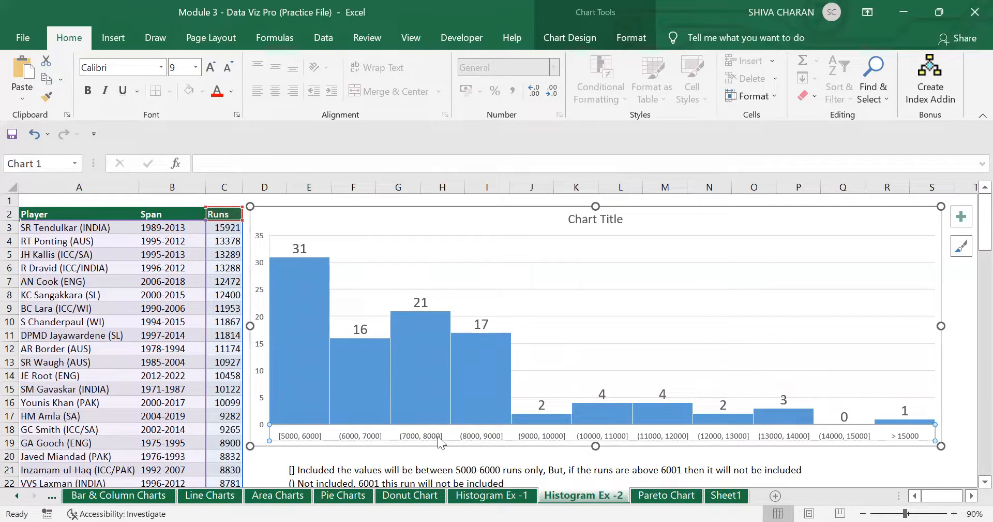
left_click(527, 496)
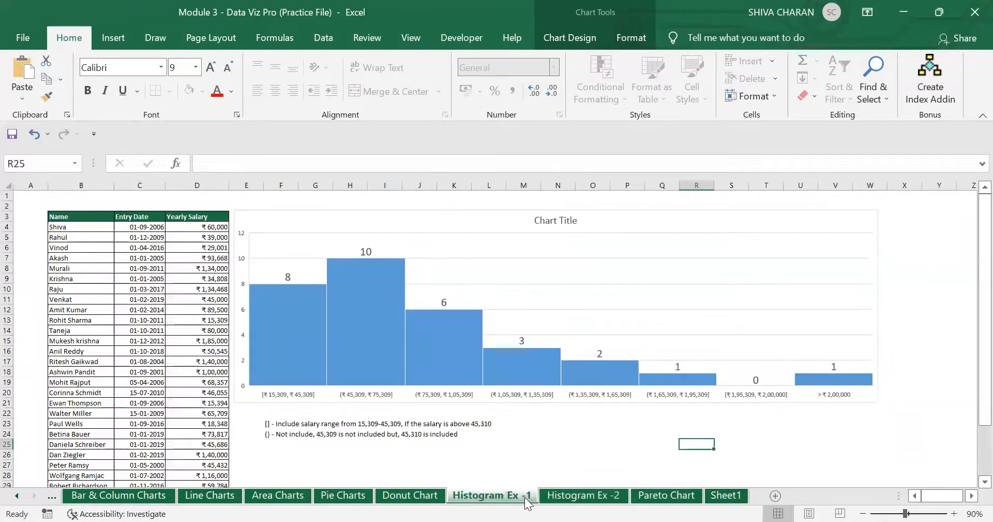
left_click(278, 394)
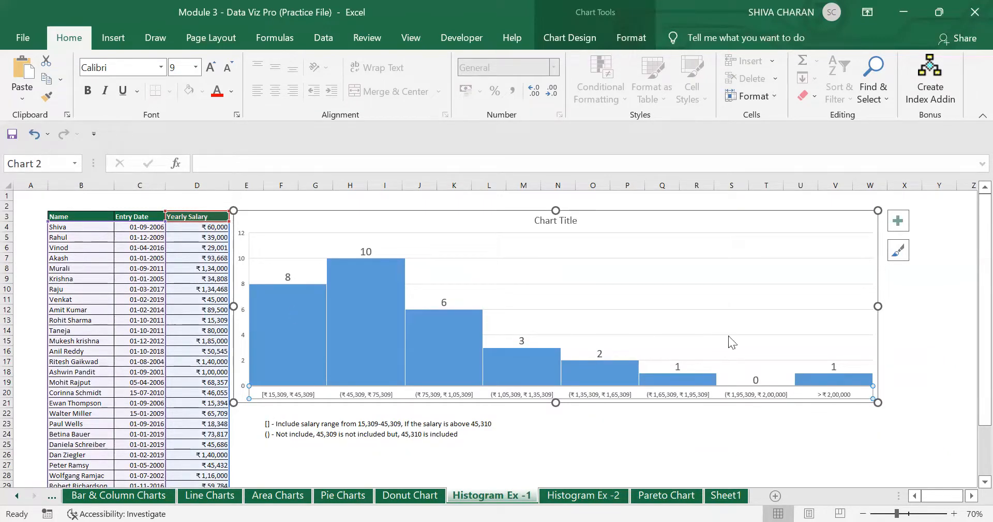
left_click(583, 496)
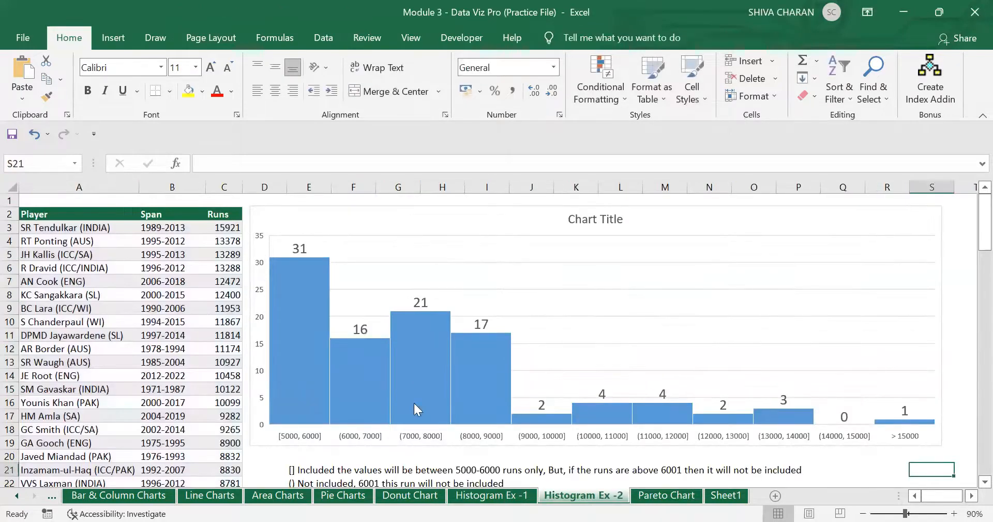
left_click(668, 495)
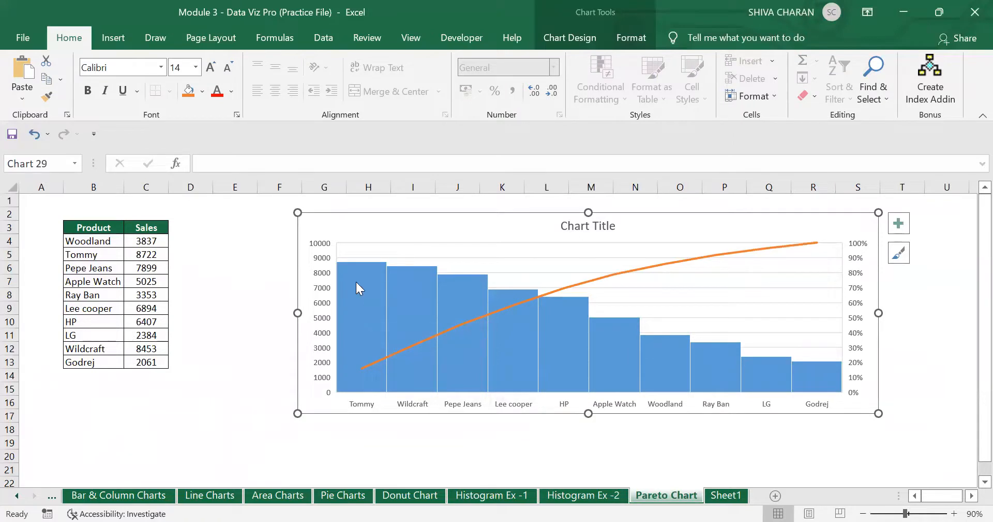
mouse_move(356, 282)
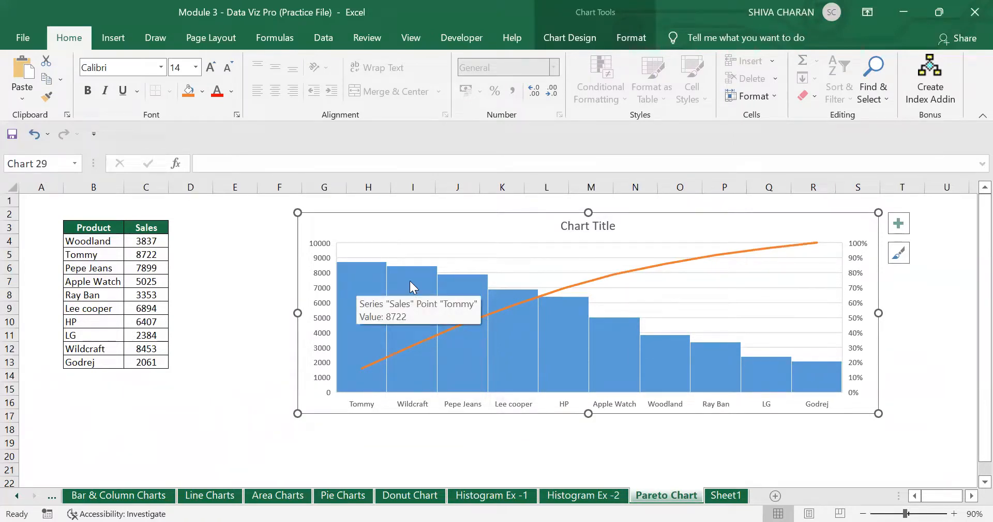
left_click(357, 266)
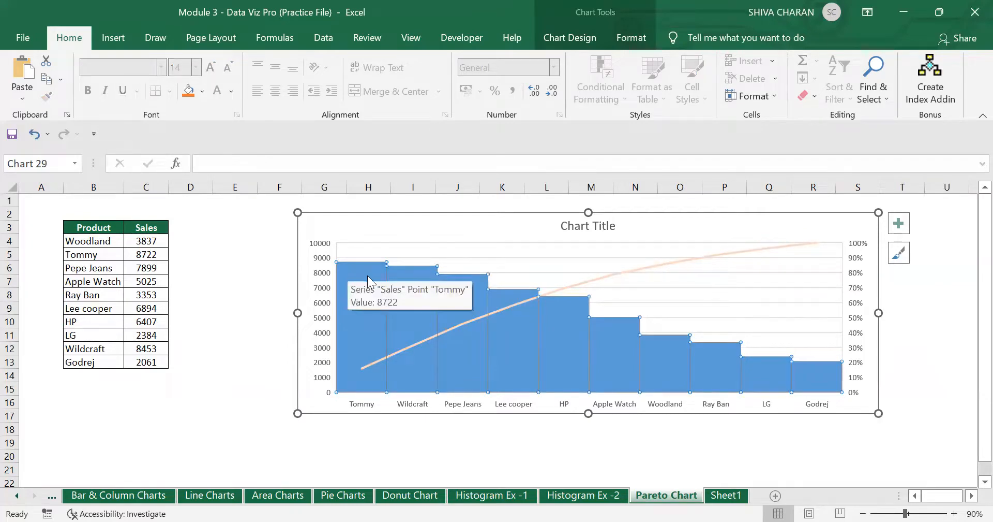
left_click(582, 495)
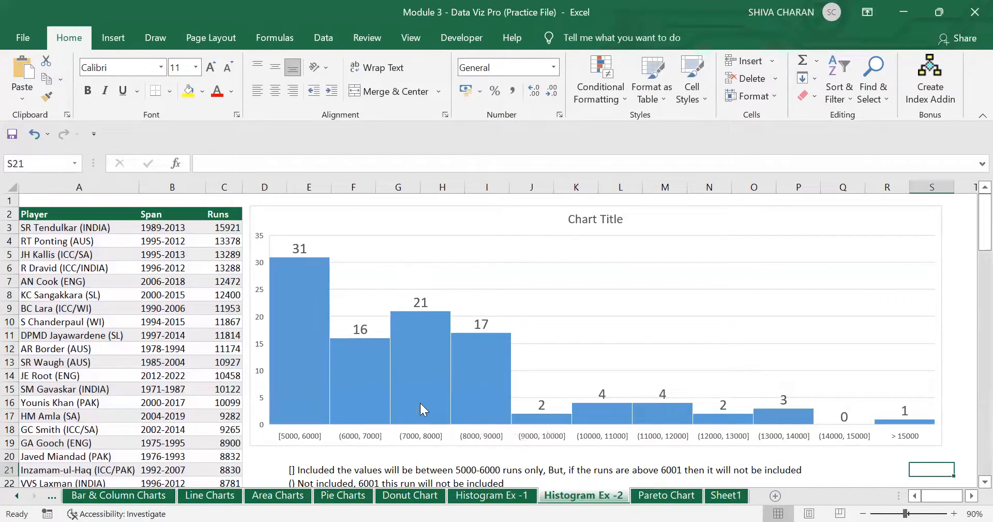
left_click(395, 386)
left_click(320, 433)
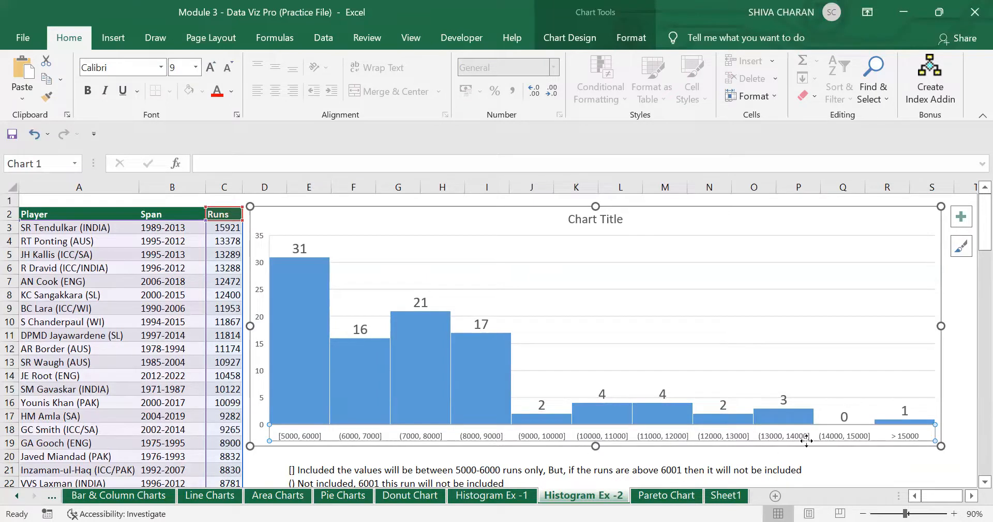
- On the Pareto Chart sheet, make the chart taller and shift it slightly left and up
left_click(873, 467)
left_click(666, 494)
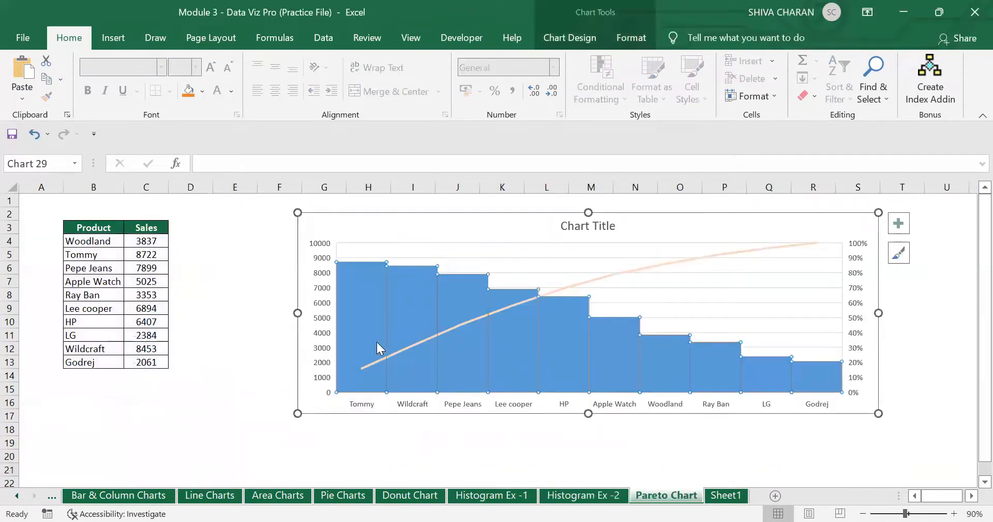
left_click(355, 300)
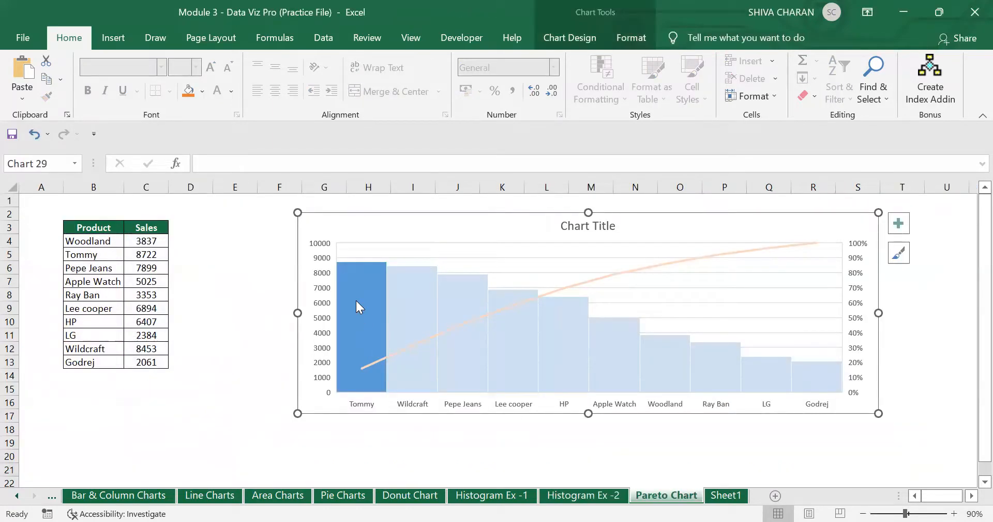
left_click(522, 440)
left_click(311, 415)
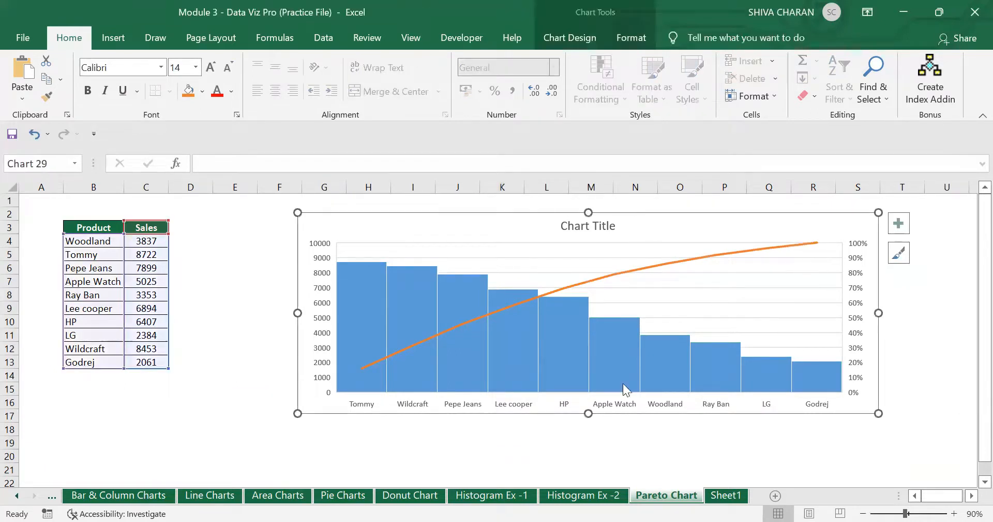
left_click_drag(589, 413, 588, 446)
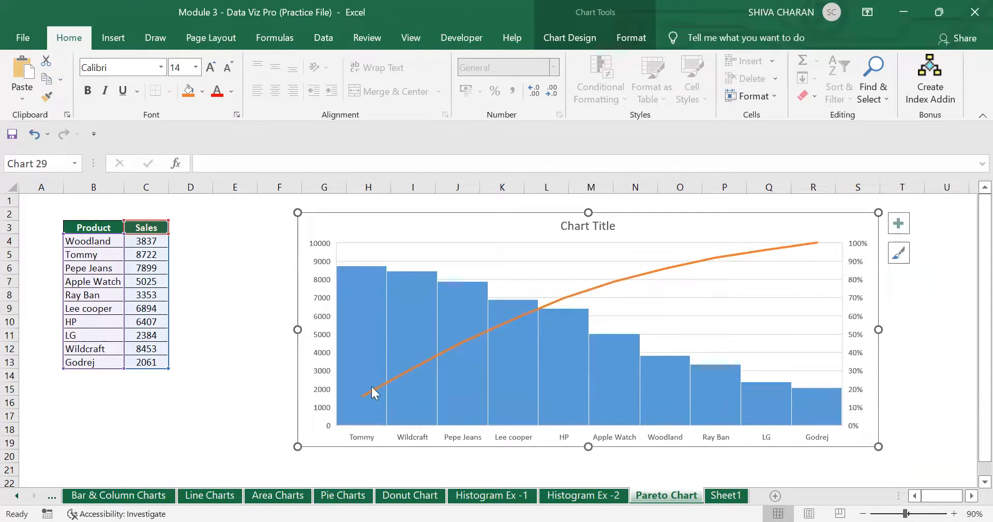
left_click_drag(681, 226, 640, 219)
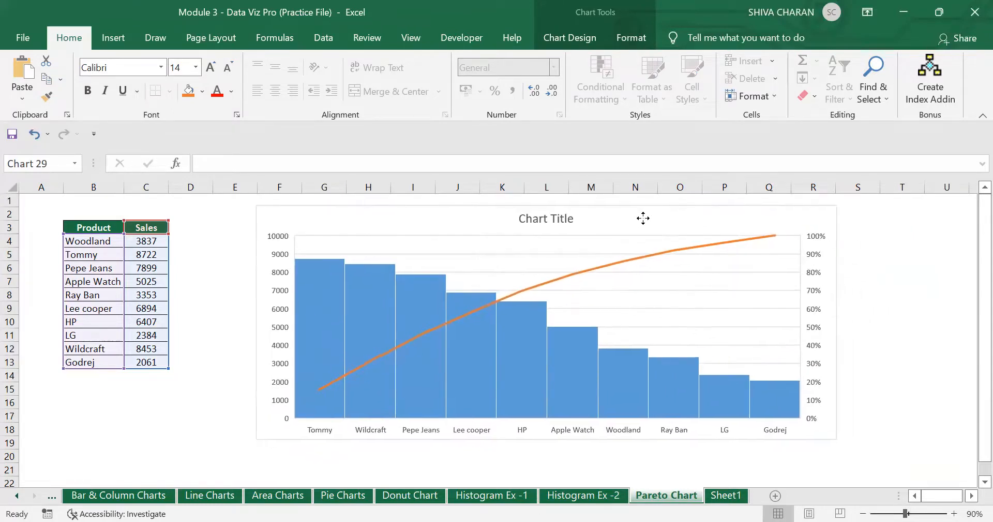
- Inspect the cumulative percentage line, percentage axis and the Tommy, Wildcraft, Pepe Jeans and Lee cooper bars
left_click(638, 259)
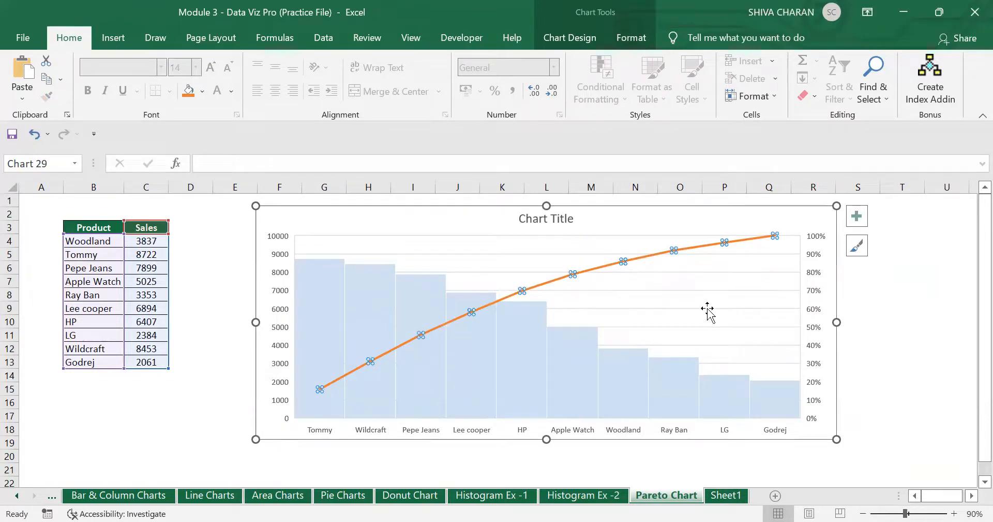
left_click(824, 240)
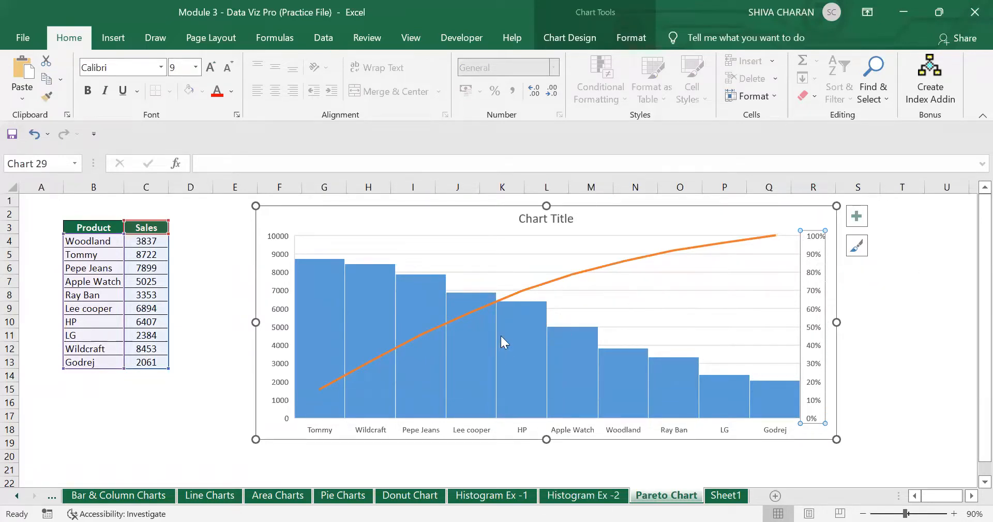
left_click(487, 328)
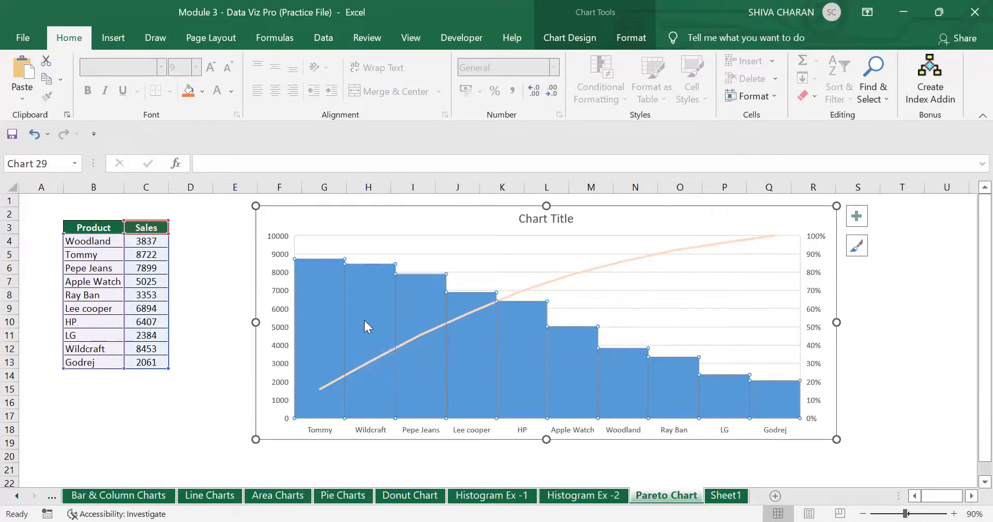
left_click(335, 326)
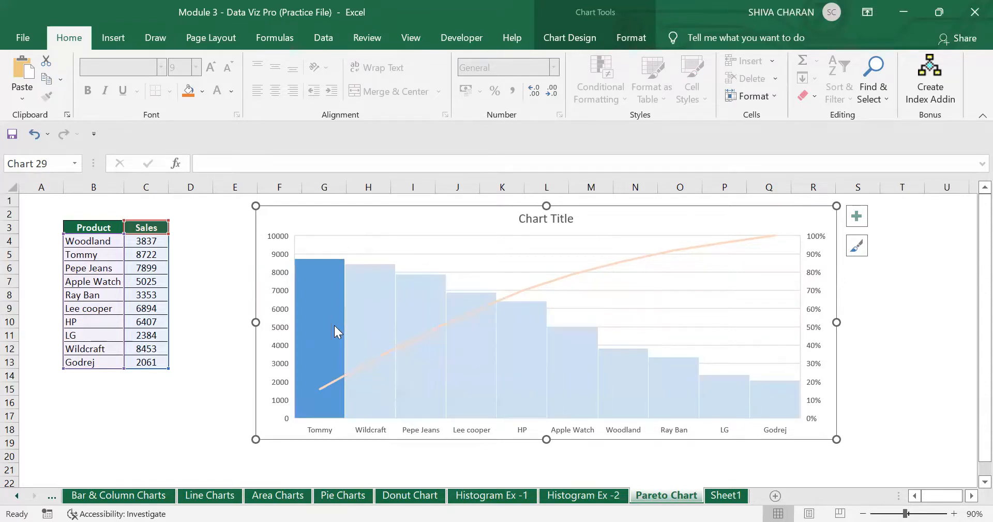
left_click(380, 317)
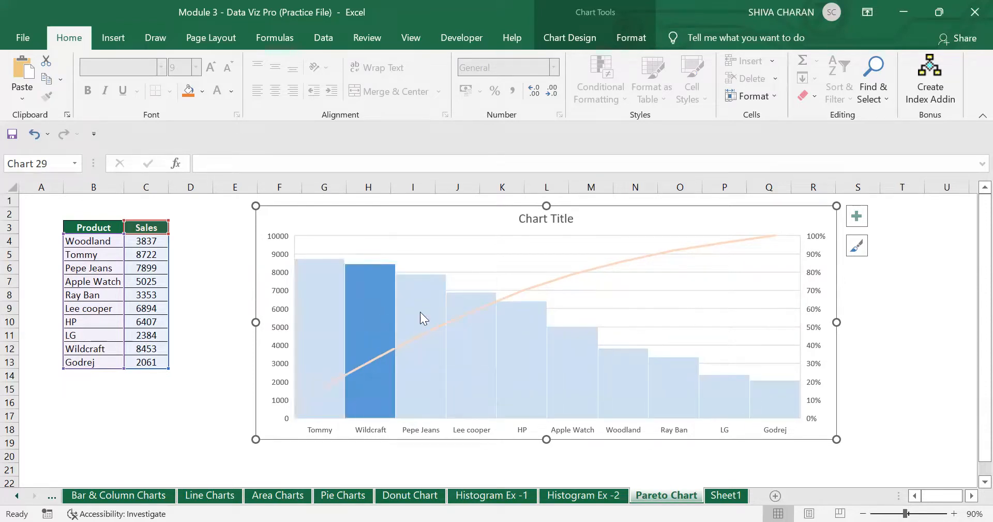
left_click(439, 316)
left_click(473, 320)
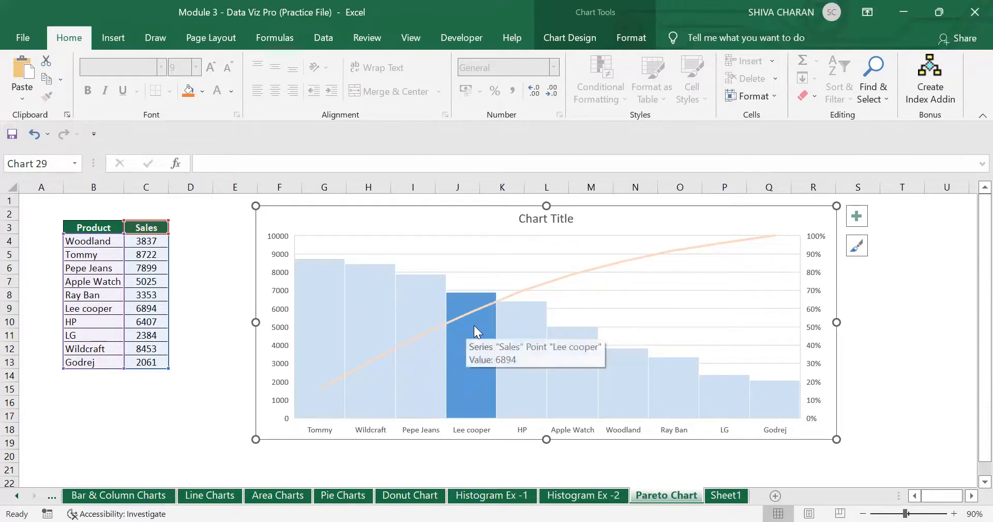
- Select the top four product bars one at a time again
left_click(426, 341)
left_click(369, 333)
left_click(305, 333)
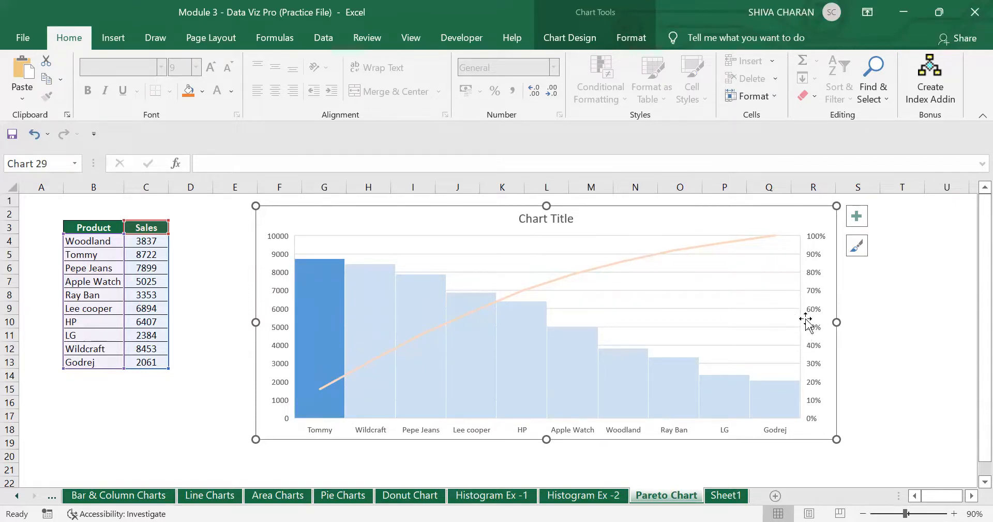
left_click(492, 308)
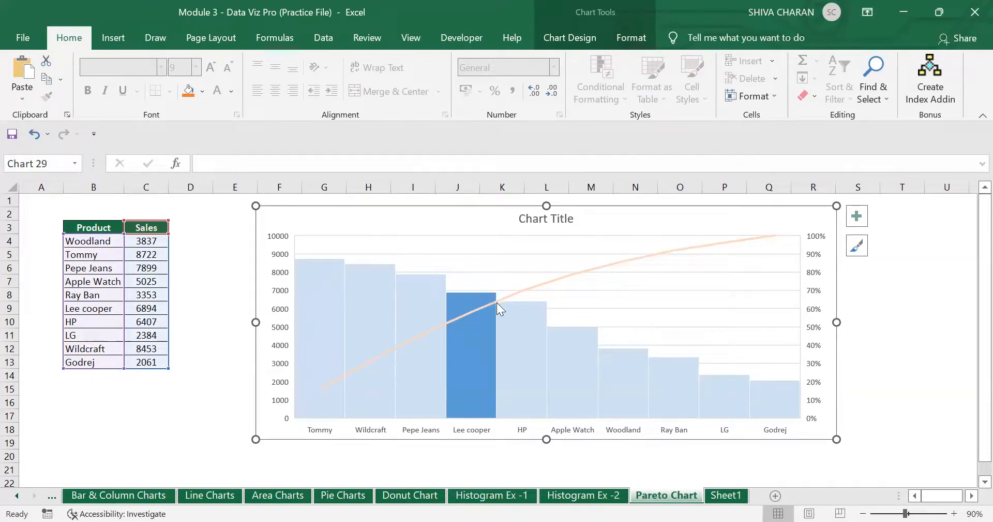
left_click(320, 393)
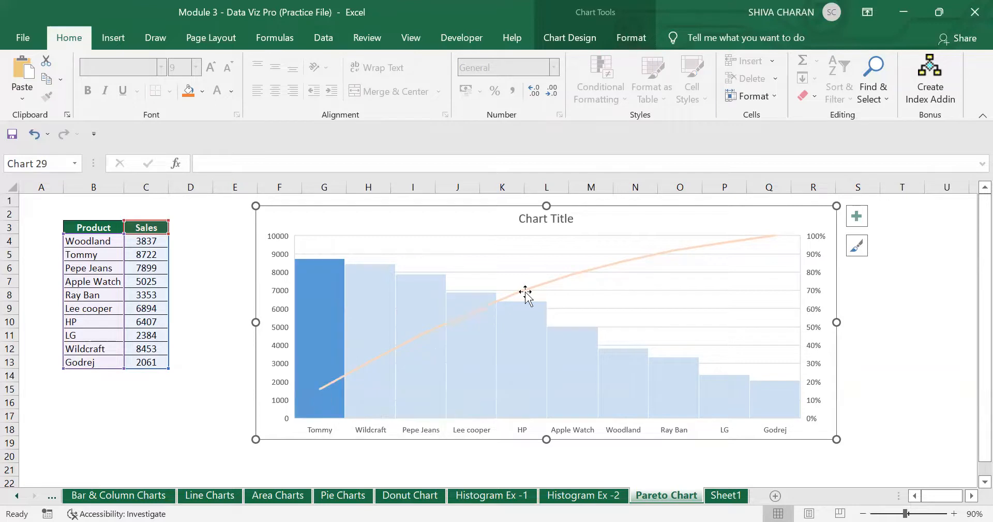
left_click(485, 310)
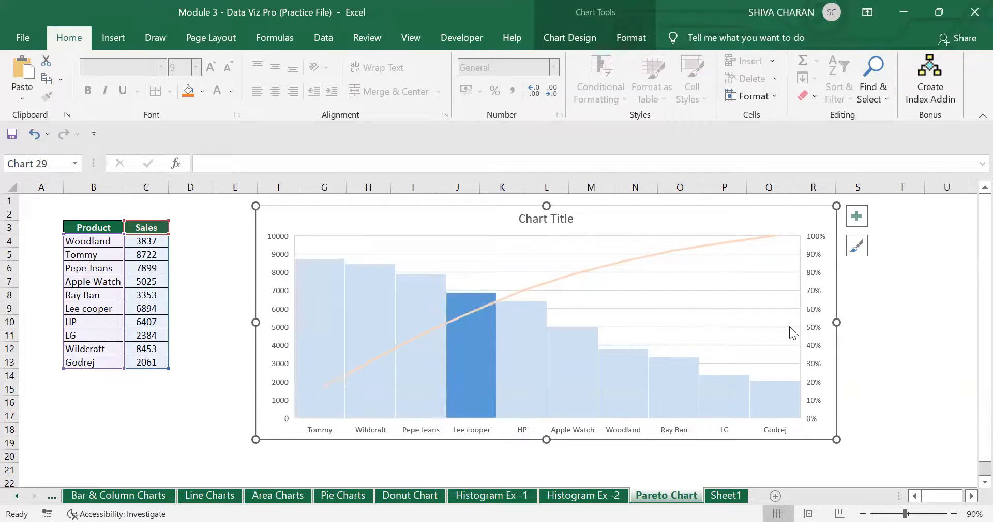
left_click(316, 361)
left_click(369, 348)
left_click(426, 356)
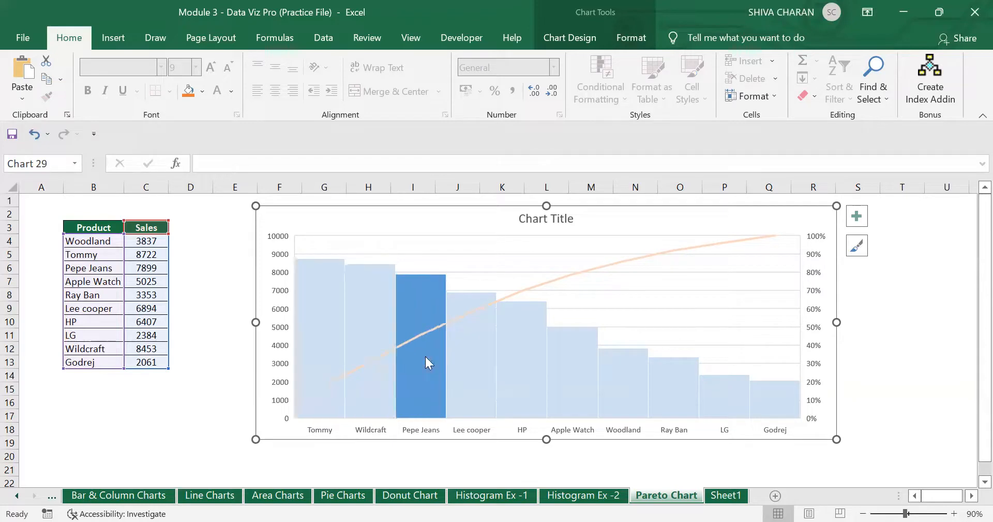
left_click(463, 369)
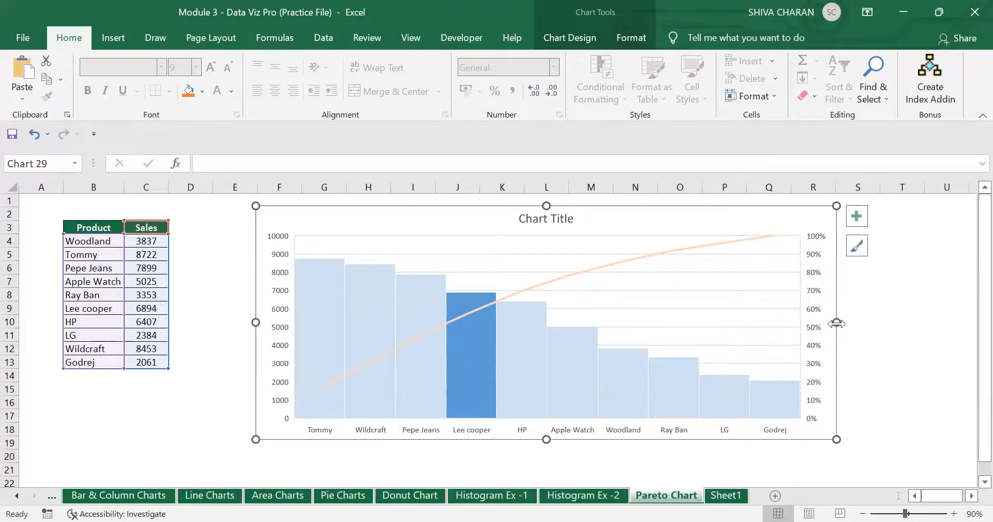
- Make the Pareto chart narrower, then reselect the Tommy bar
left_click_drag(837, 322, 677, 331)
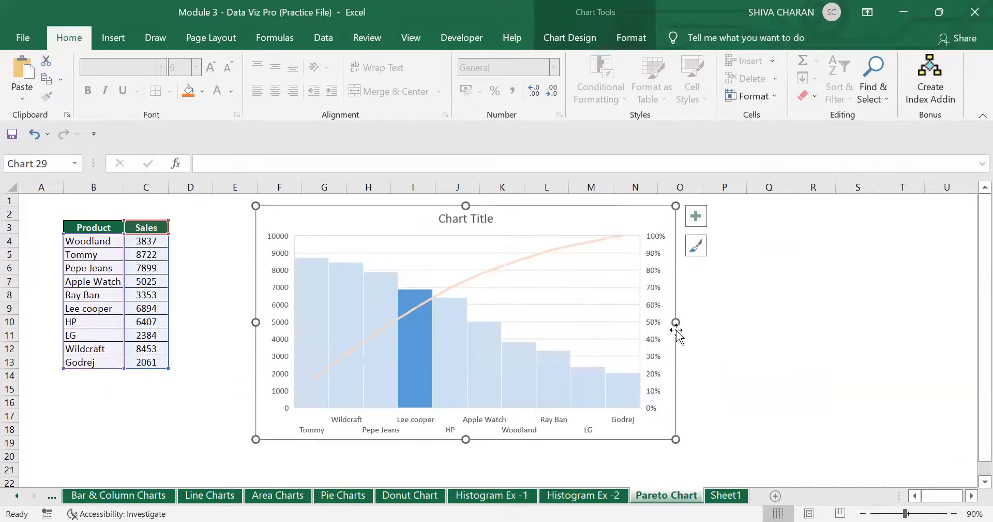
left_click(783, 362)
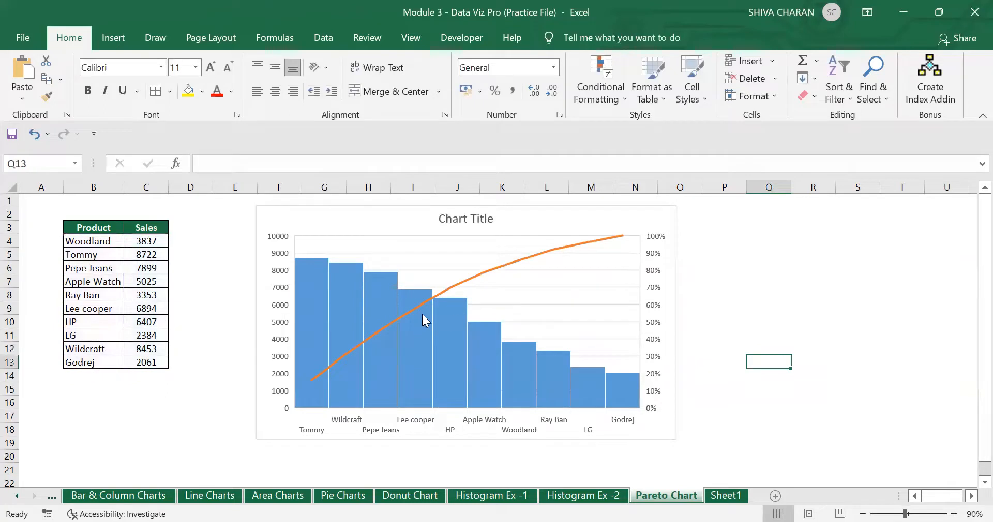
left_click(309, 312)
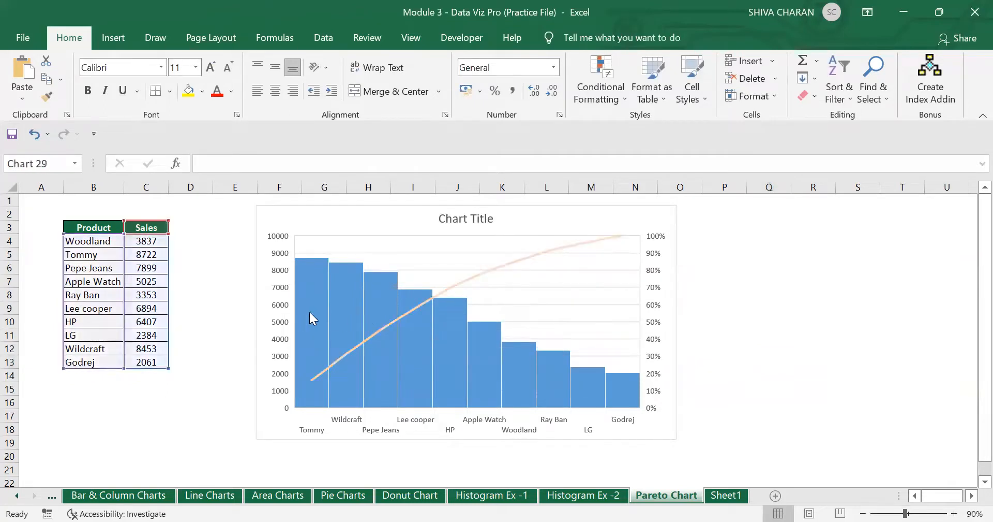
left_click(313, 312)
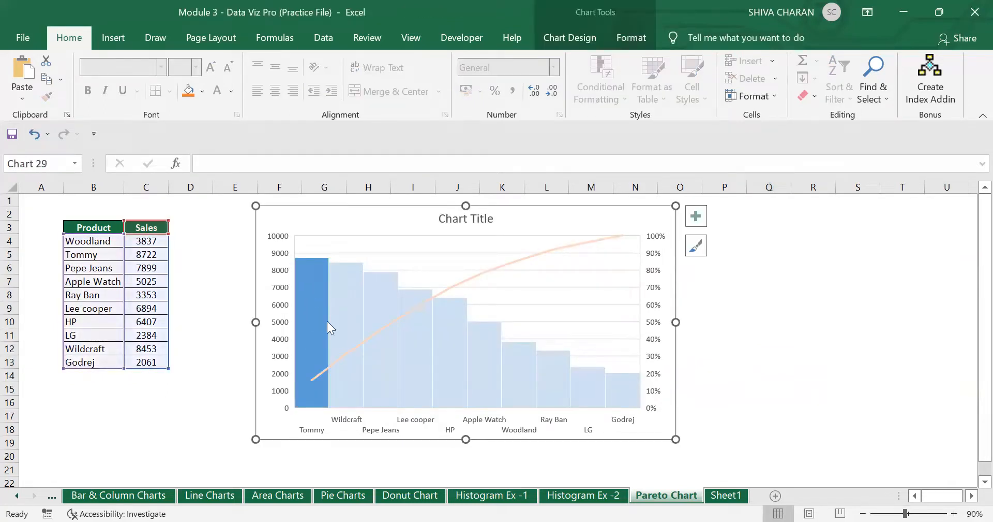
mouse_move(307, 335)
- Give the Tommy bar a solid fill and make it mostly transparent
right_click(320, 333)
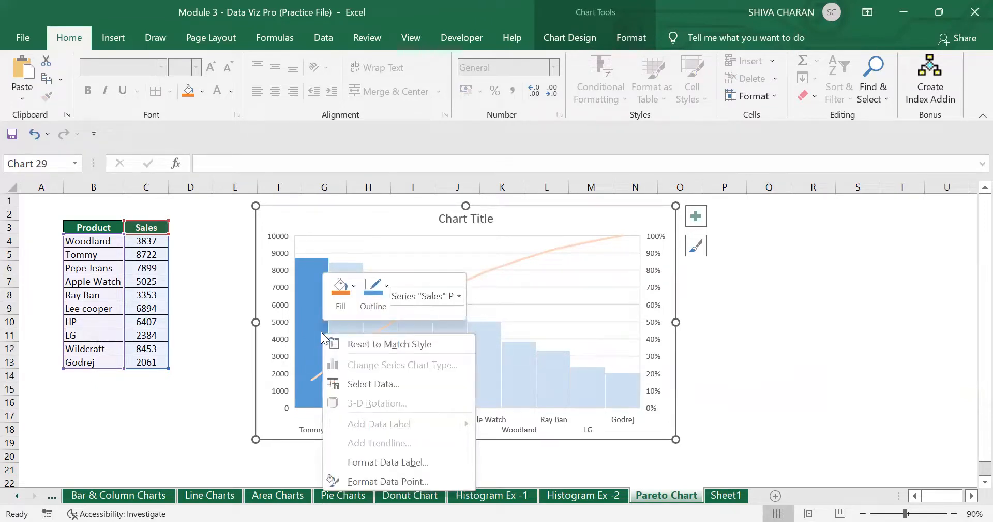
left_click(390, 480)
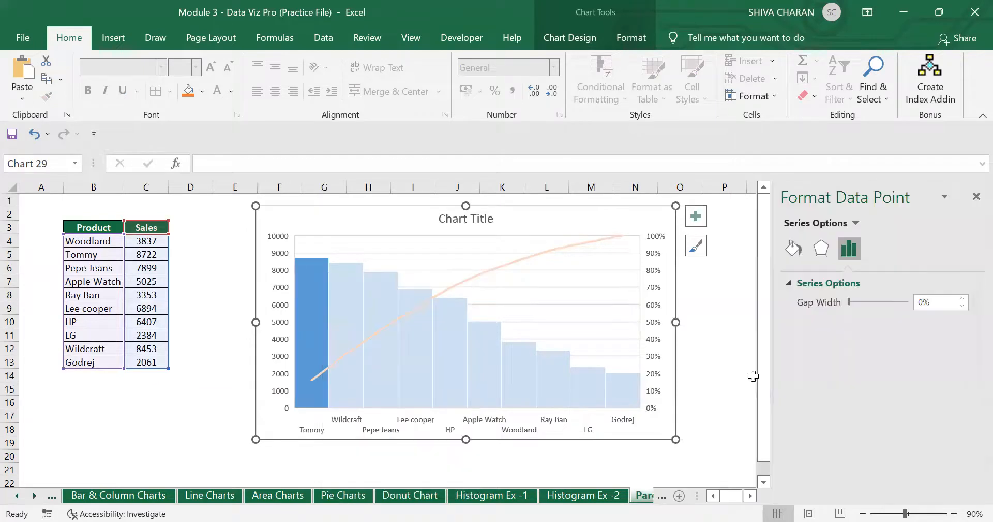
left_click(790, 250)
left_click(803, 325)
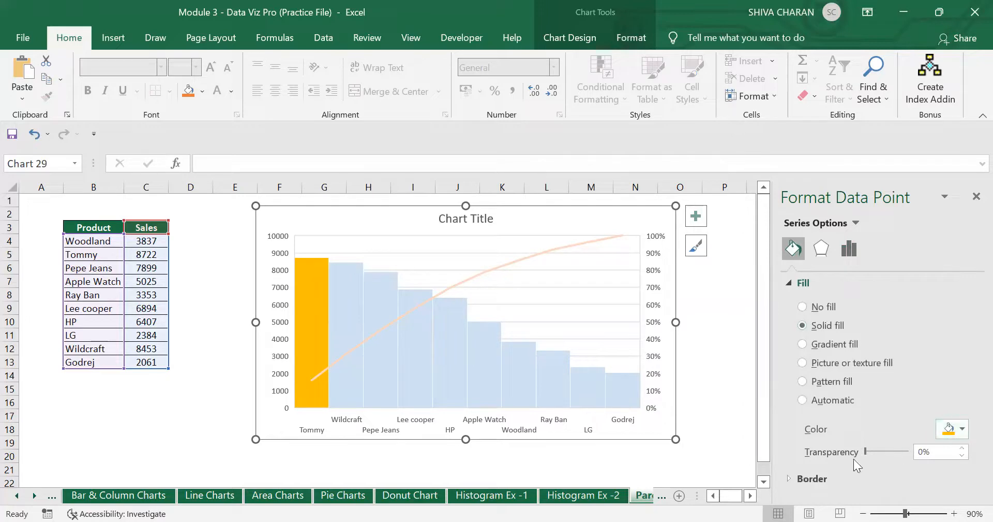
left_click_drag(866, 451, 900, 455)
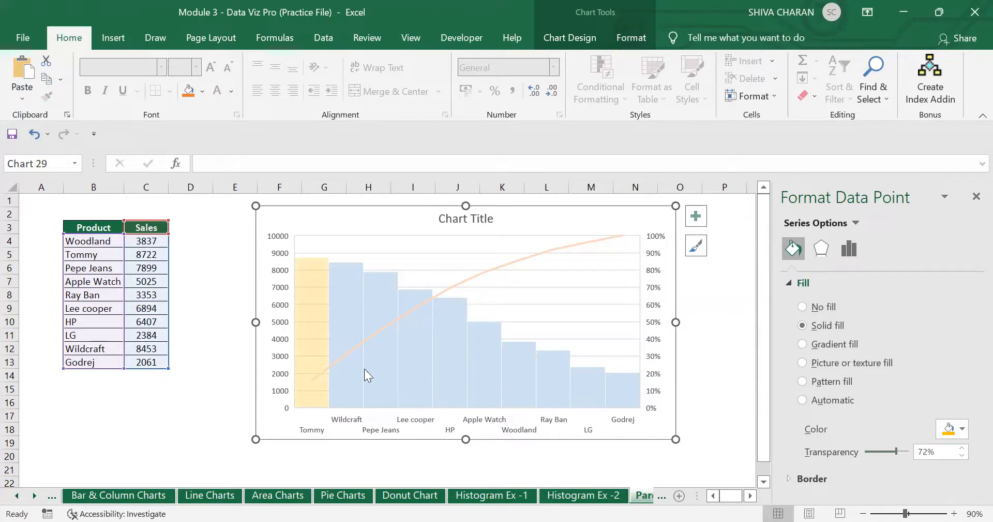
- Give the Wildcraft bar a solid fill with 72% transparency
left_click(348, 385)
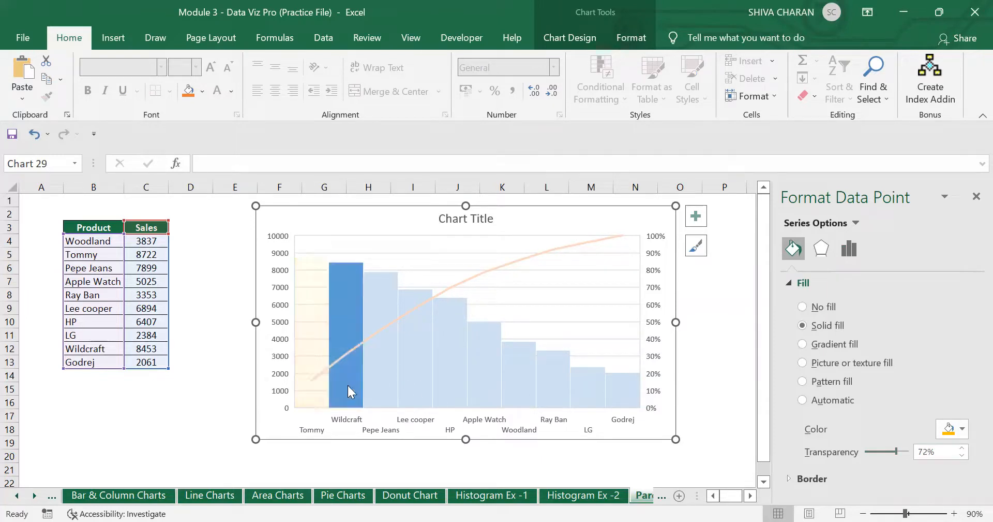
left_click(803, 325)
left_click_drag(925, 451, 894, 455)
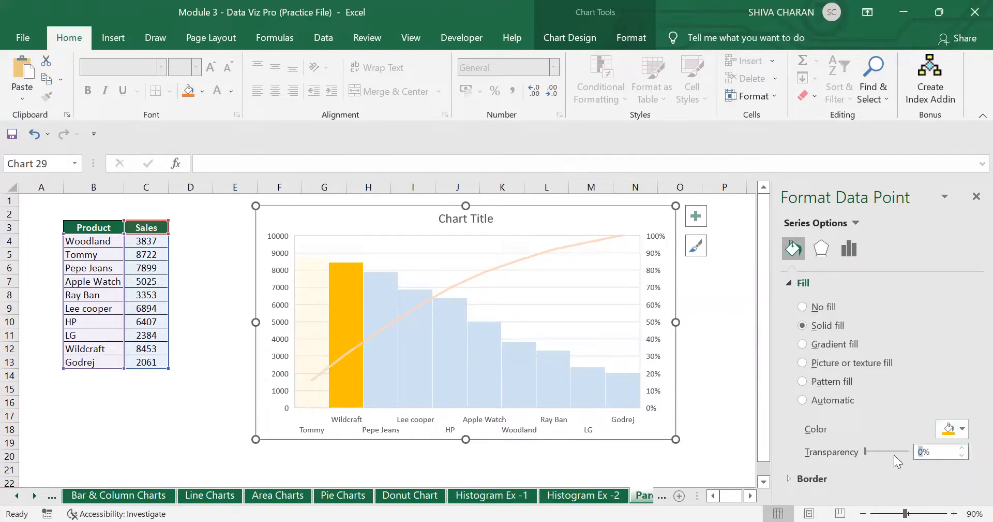
type("72")
key("Return")
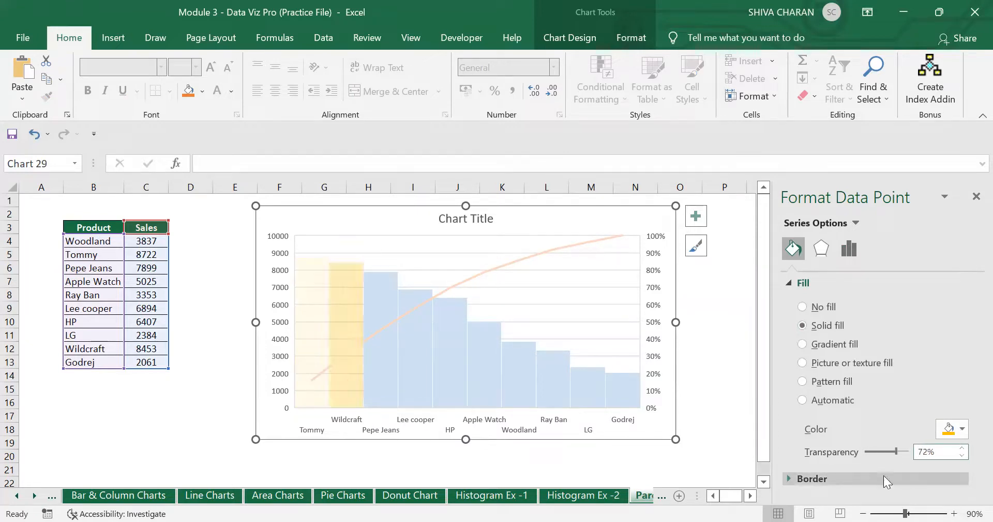
- Give the Pepe Jeans bar a solid fill with 72% transparency
left_click(381, 384)
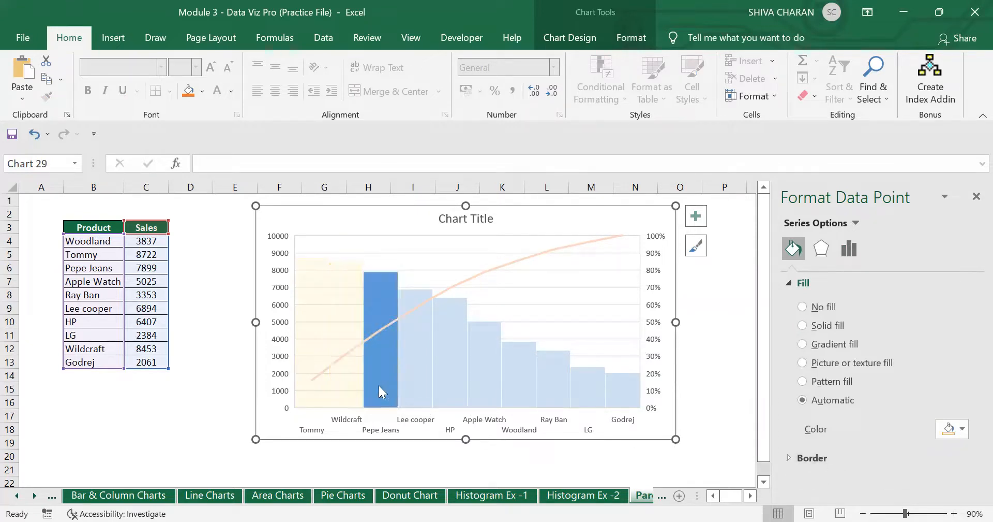
right_click(378, 385)
left_click(450, 374)
left_click(803, 329)
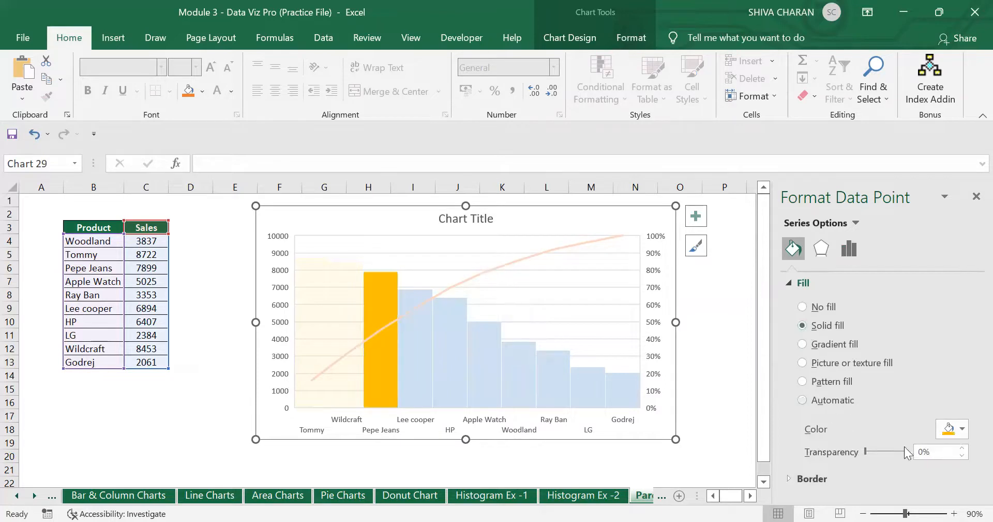
double_click(924, 451)
type("72")
key("Return")
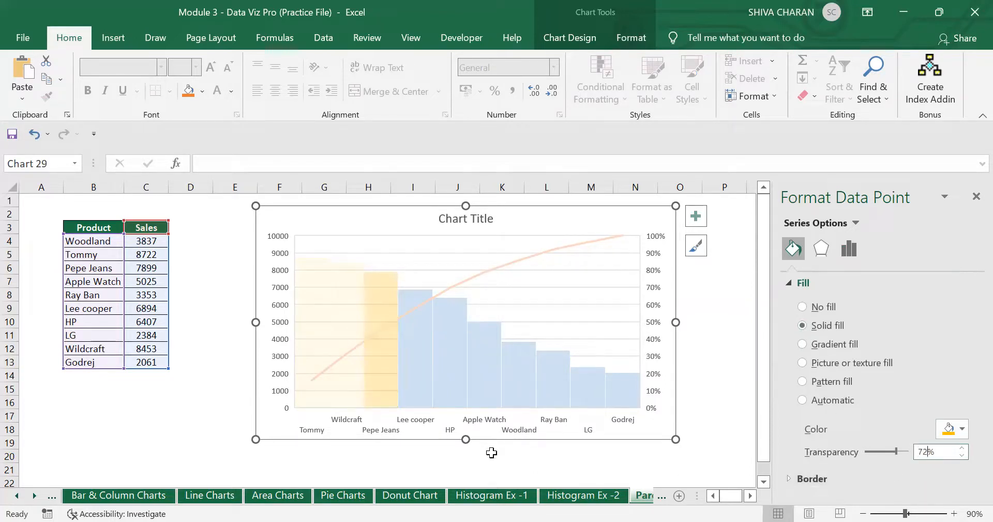
- Give the Lee cooper bar a solid fill with 72% transparency and close the format pane
left_click(403, 383)
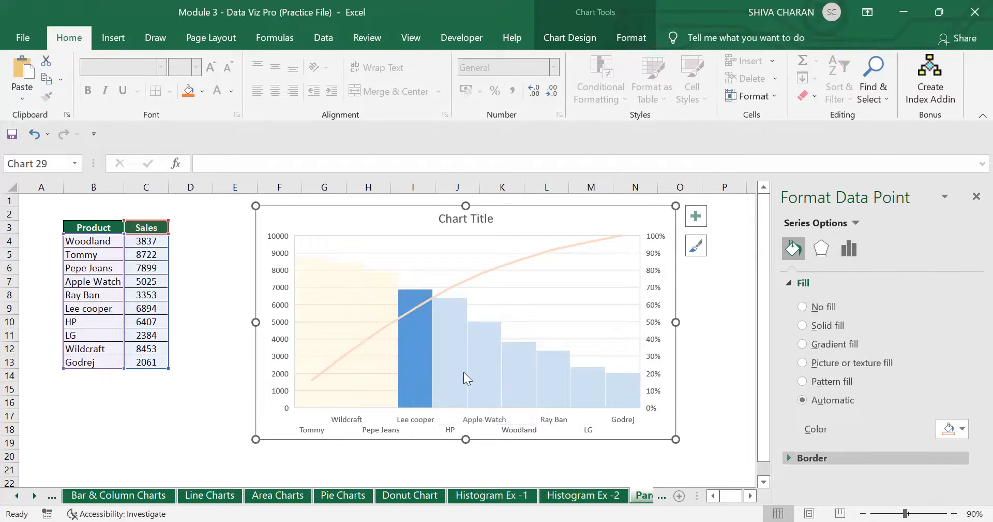
left_click(804, 325)
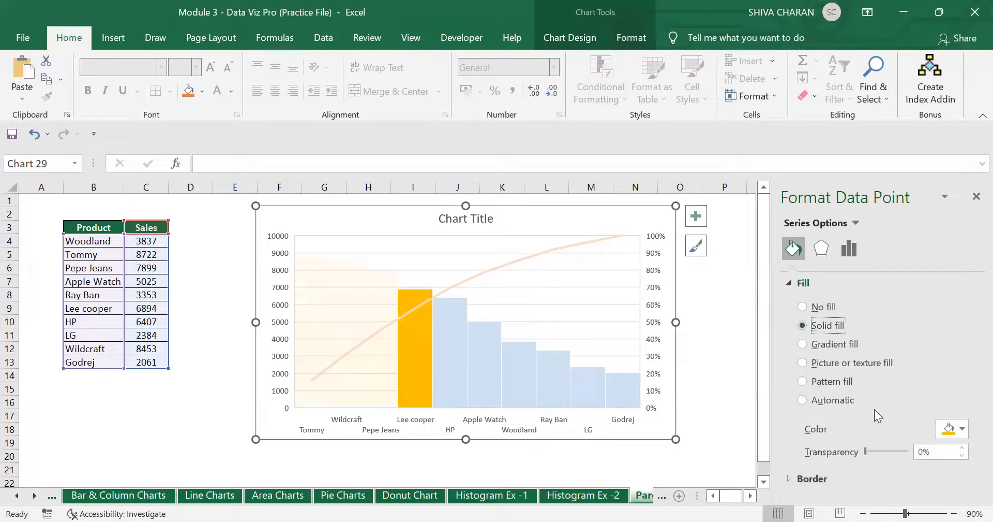
double_click(920, 451)
type("72")
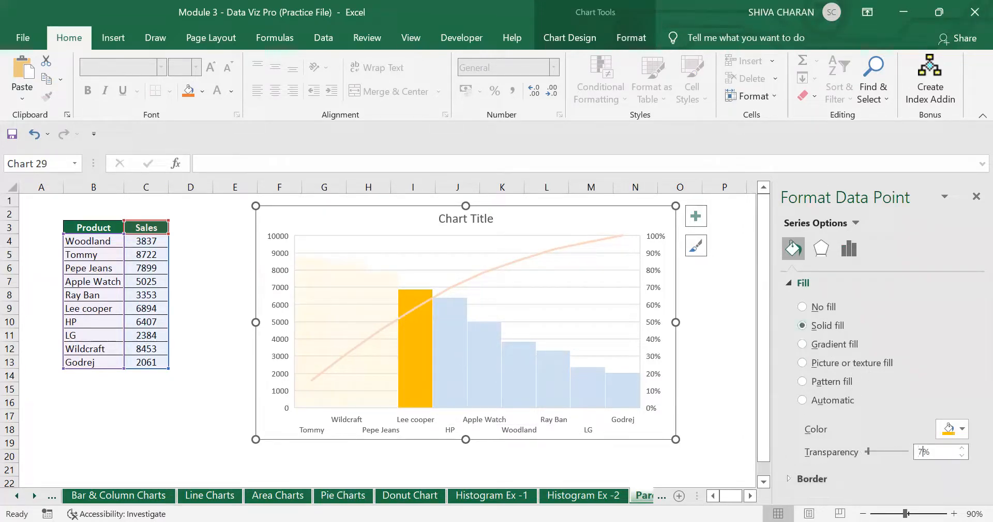
key("Return")
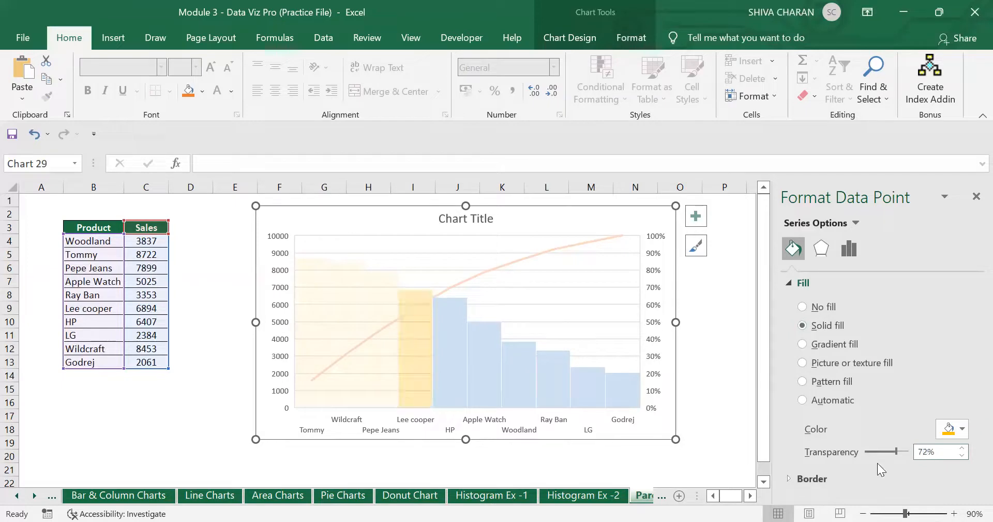
left_click(977, 196)
left_click(825, 401)
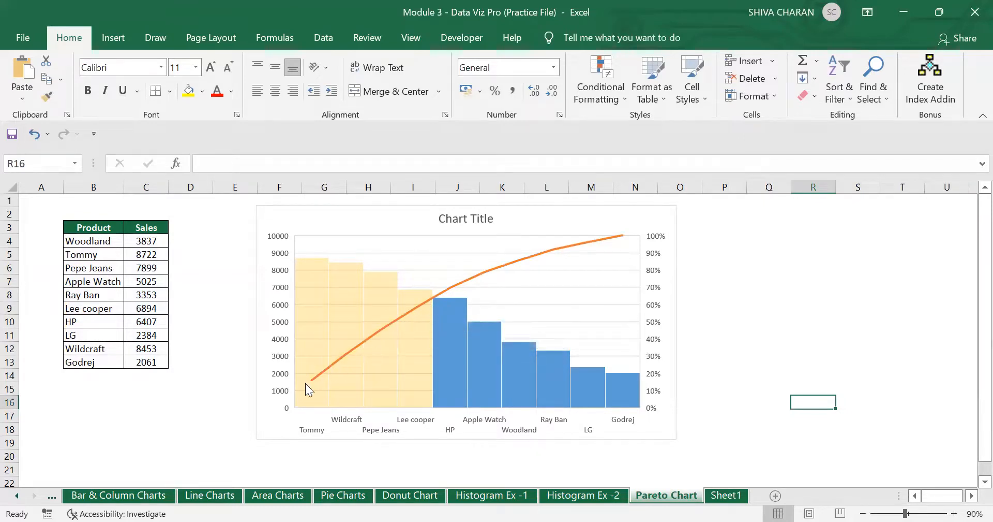
- Check the highlighted Lee cooper bar, then bring up the Draw tab's inking pens
left_click(428, 300)
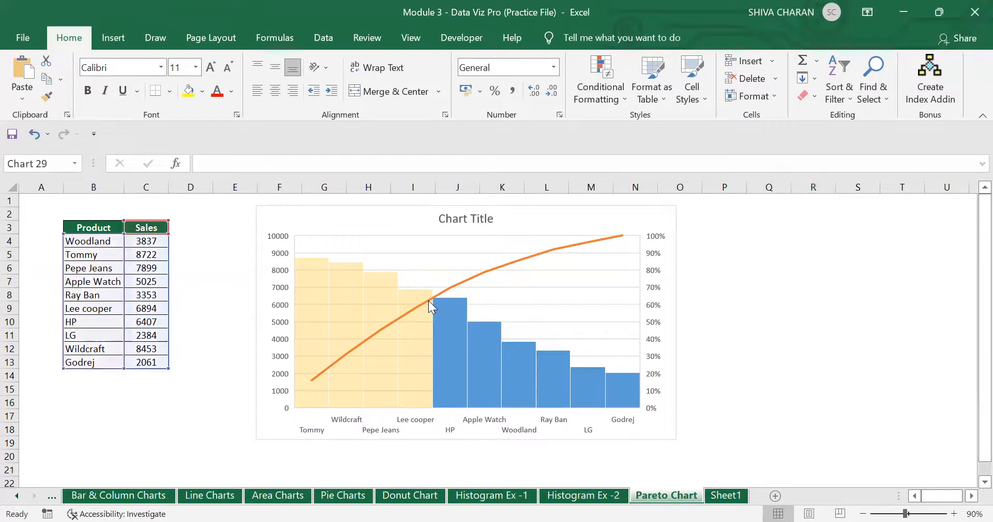
left_click(420, 295)
left_click(422, 298)
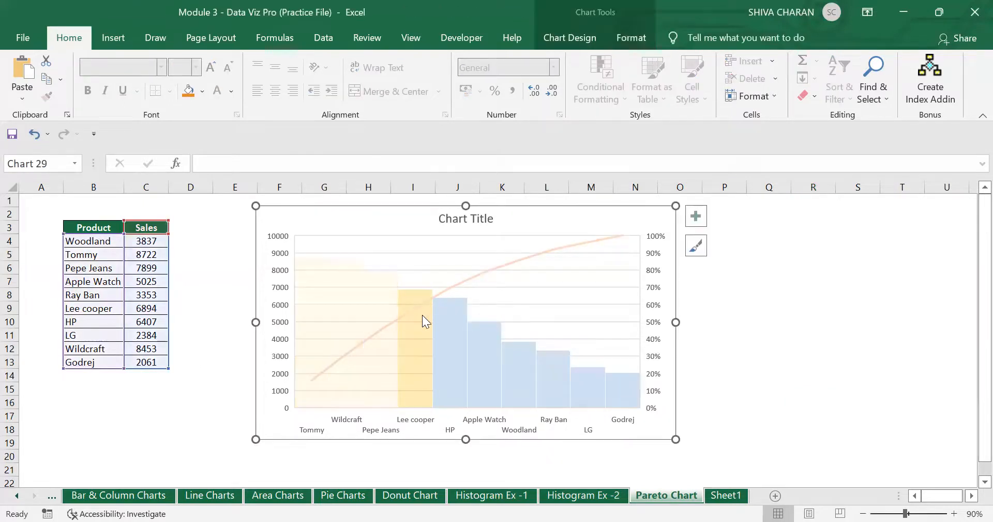
left_click(805, 365)
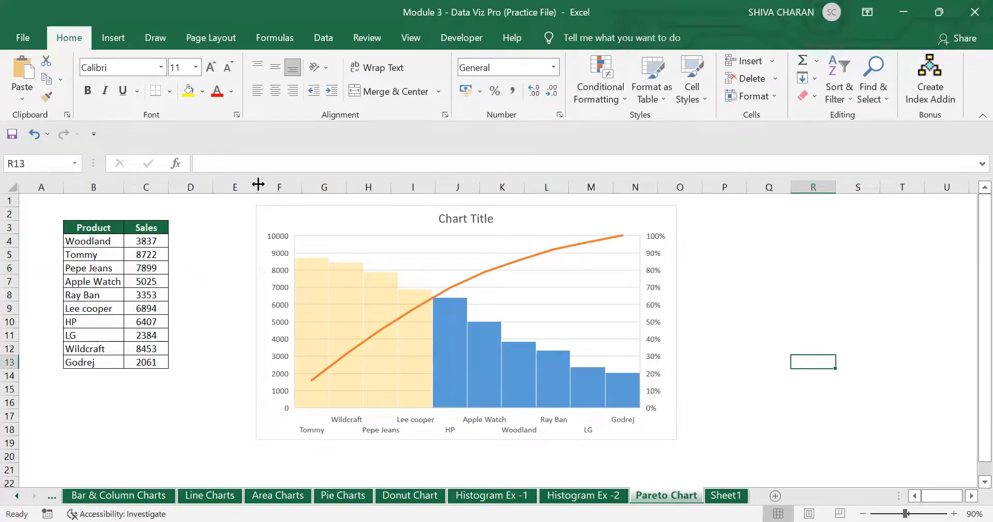
left_click(111, 40)
left_click(158, 40)
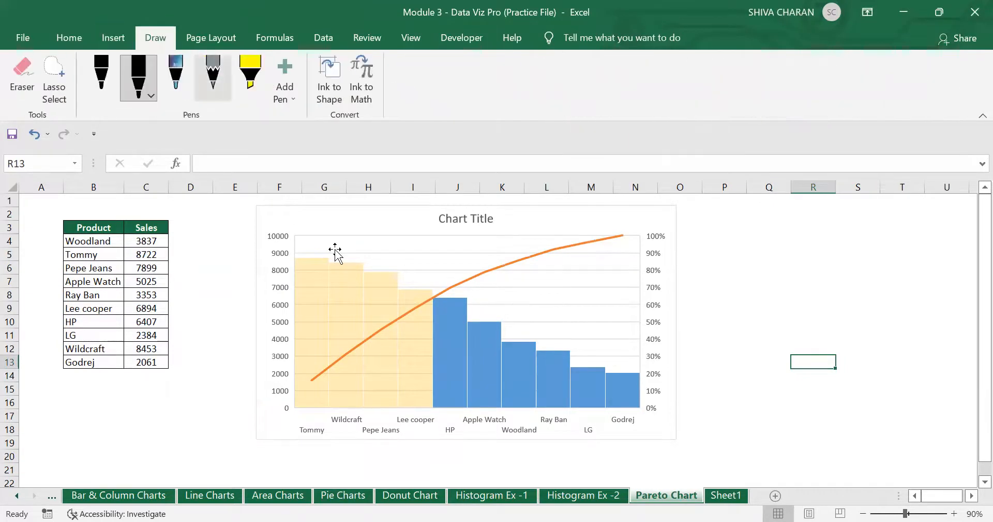
- Look over the pen's thickness and colour options, then reselect the chart
left_click(141, 88)
left_click(421, 296)
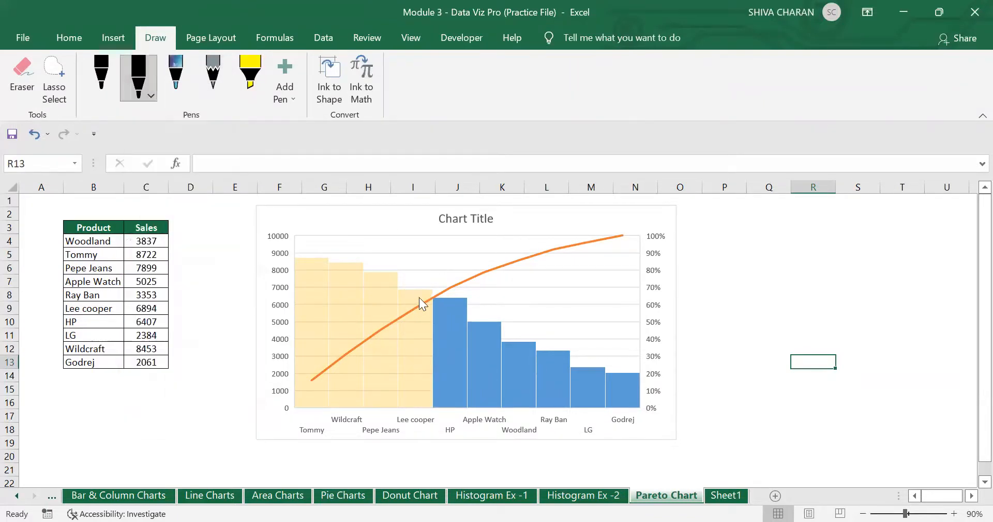
left_click(424, 304)
left_click(813, 348)
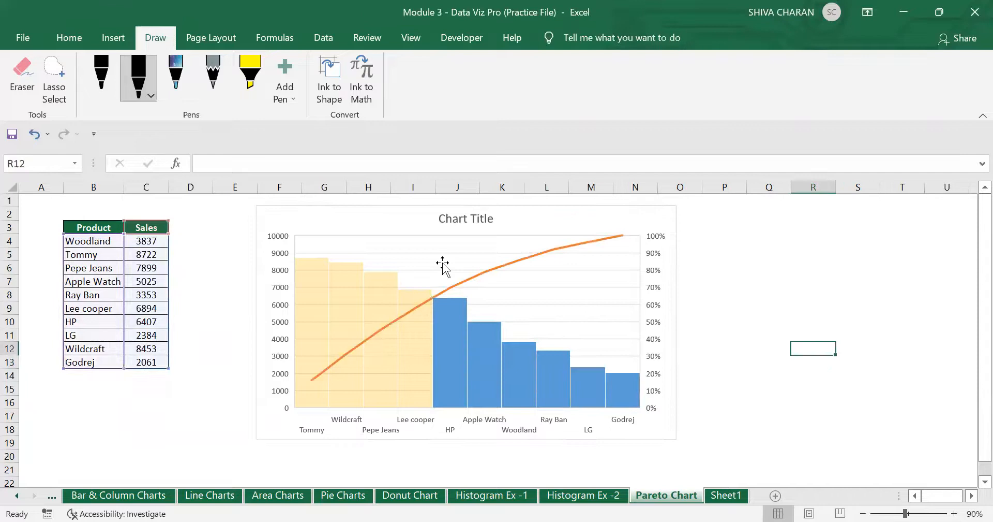
left_click(134, 94)
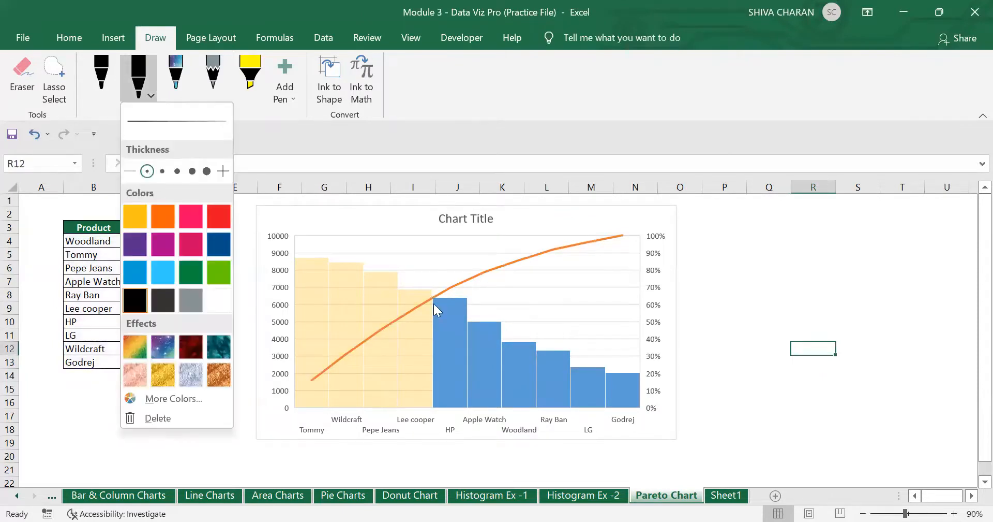
left_click(426, 315)
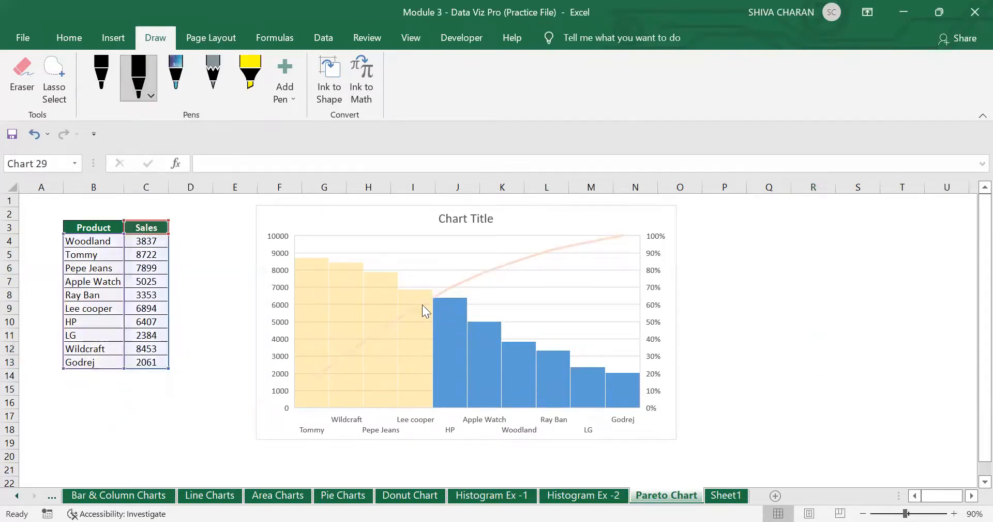
left_click_drag(744, 327, 749, 354)
left_click(283, 254)
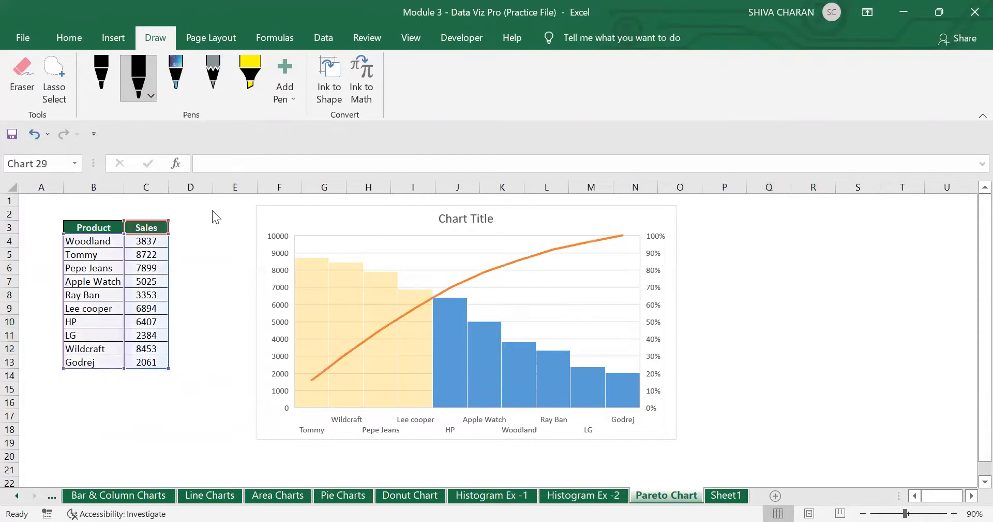
- With the black pen, circle the cumulative line's cutoff point and its start
left_click(138, 78)
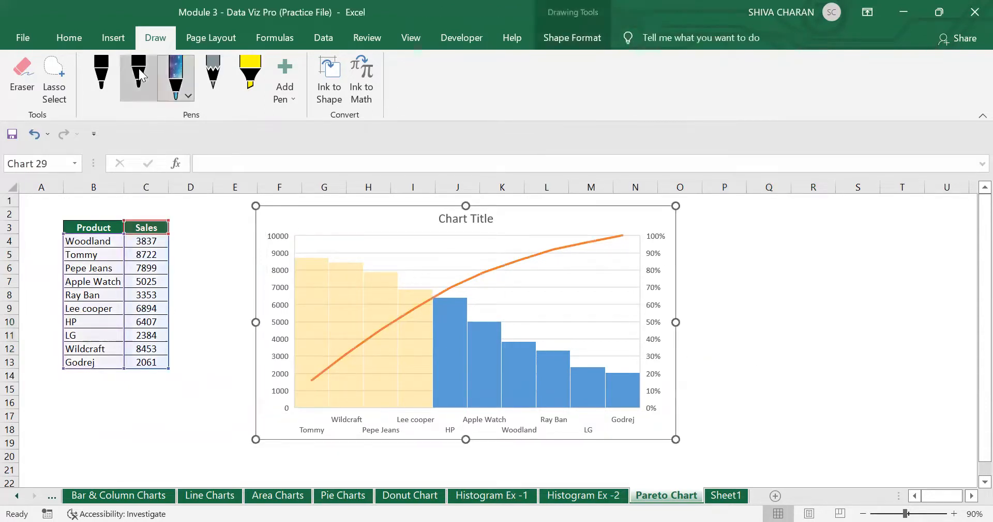
mouse_move(410, 294)
left_mouse_down()
mouse_move(413, 314)
mouse_move(408, 296)
left_mouse_up()
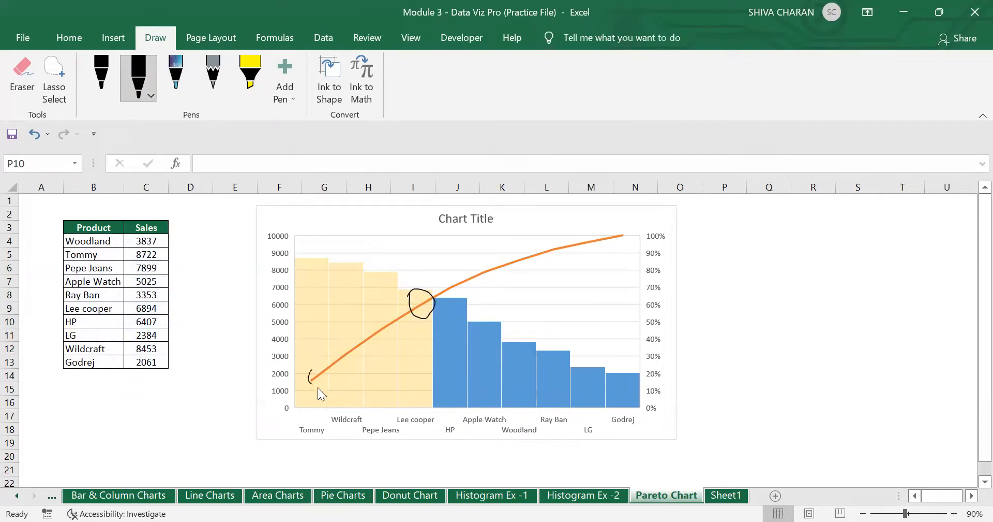
left_click_drag(314, 367, 312, 368)
left_click_drag(905, 511, 913, 500)
- Undo the stray ink dot, redraw the cutoff circle and add a vertical stroke through it
scroll(922, 475, "down", 1)
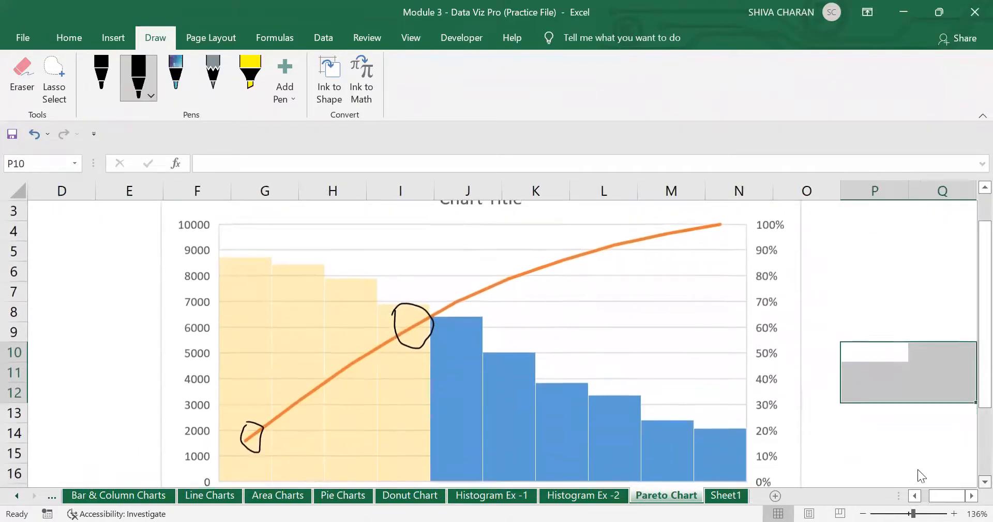
key("ctrl+z")
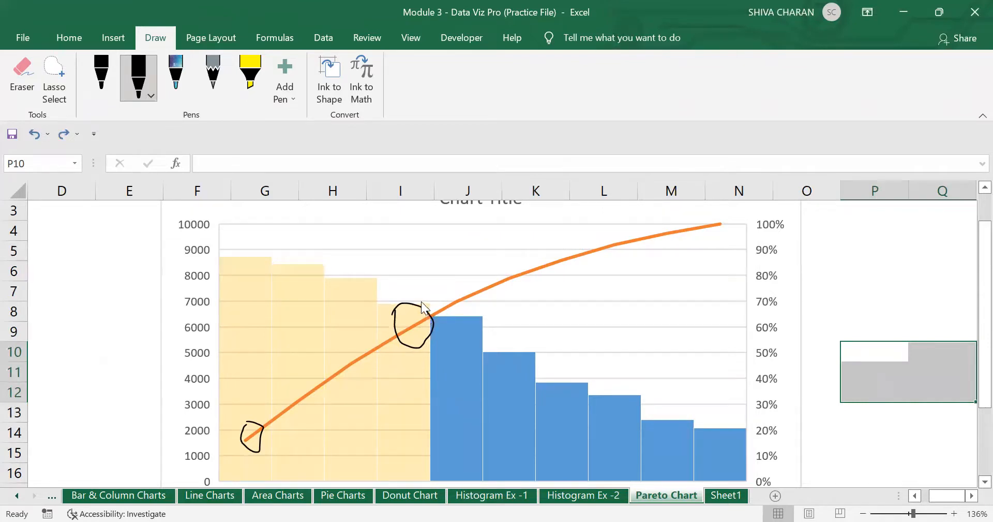
left_click_drag(435, 322, 434, 323)
mouse_move(426, 325)
left_mouse_down()
mouse_move(428, 341)
mouse_move(428, 322)
left_mouse_up()
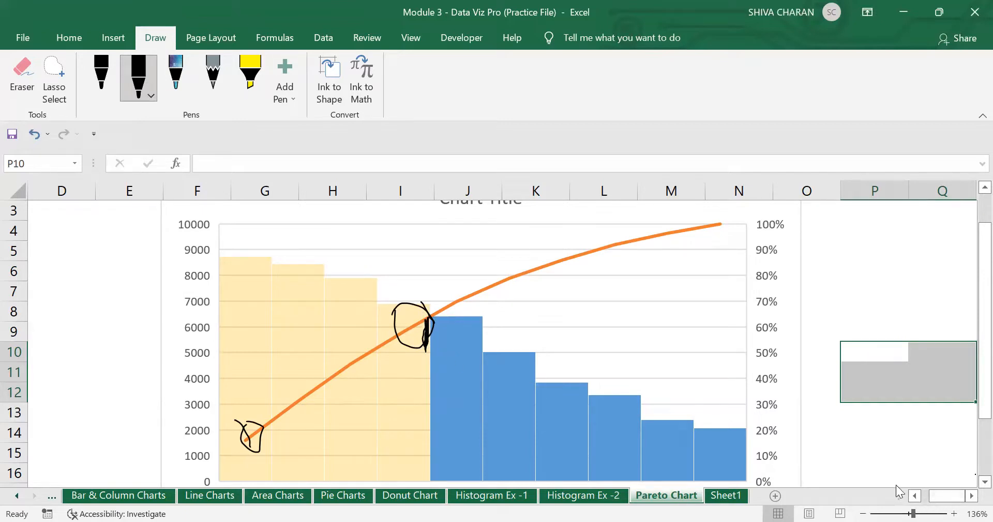
left_click(863, 513)
left_click(863, 513)
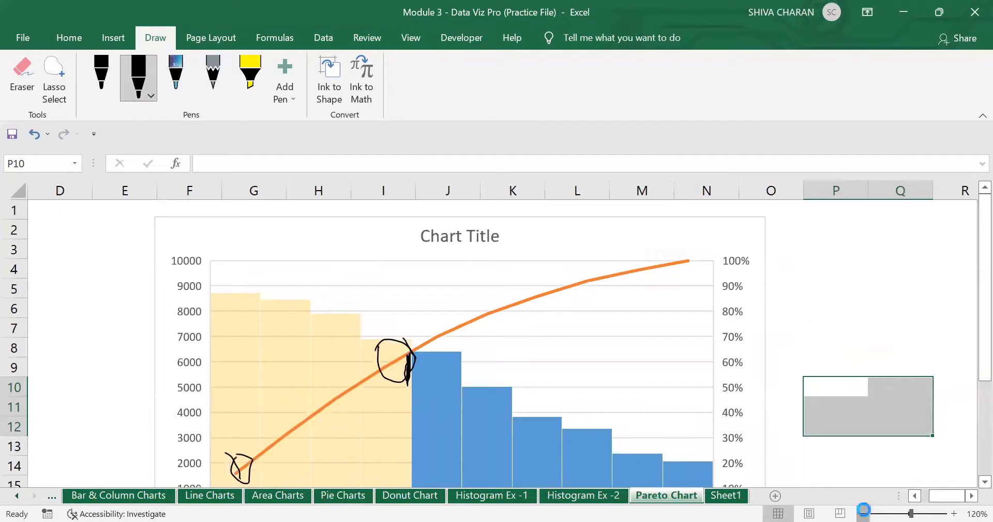
left_click(863, 512)
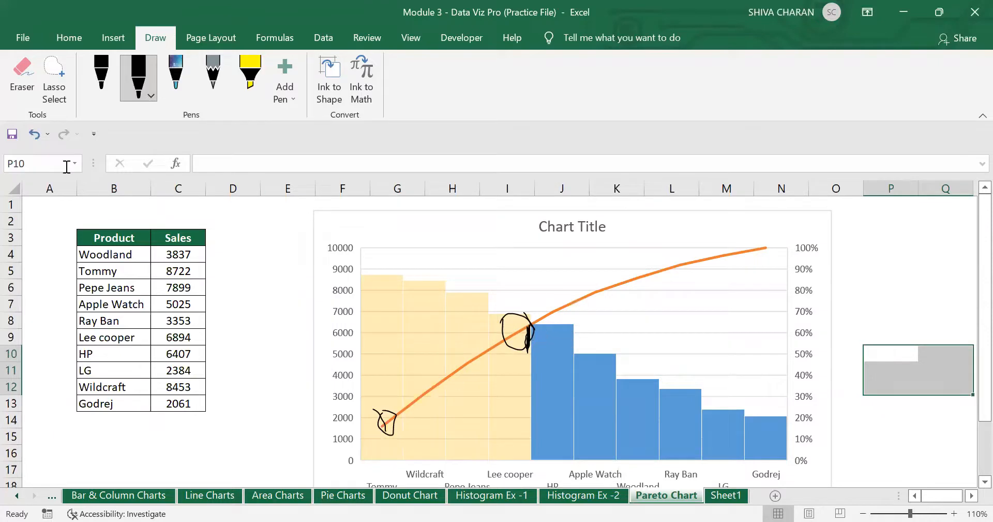
- Undo repeatedly to remove the ink circles and strokes, then zoom the sheet to 110%
left_click(30, 128)
left_click(33, 137)
left_click(33, 137)
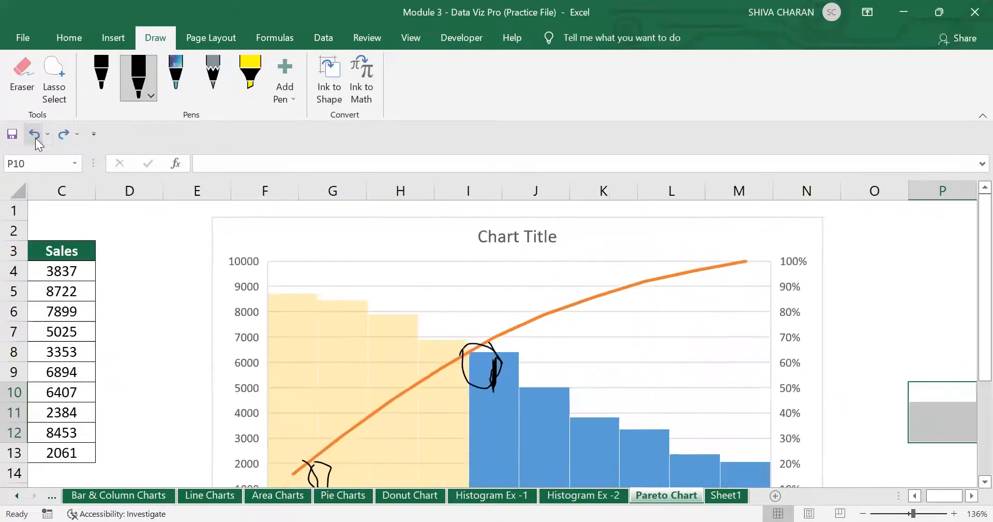
left_click(33, 136)
left_click(32, 137)
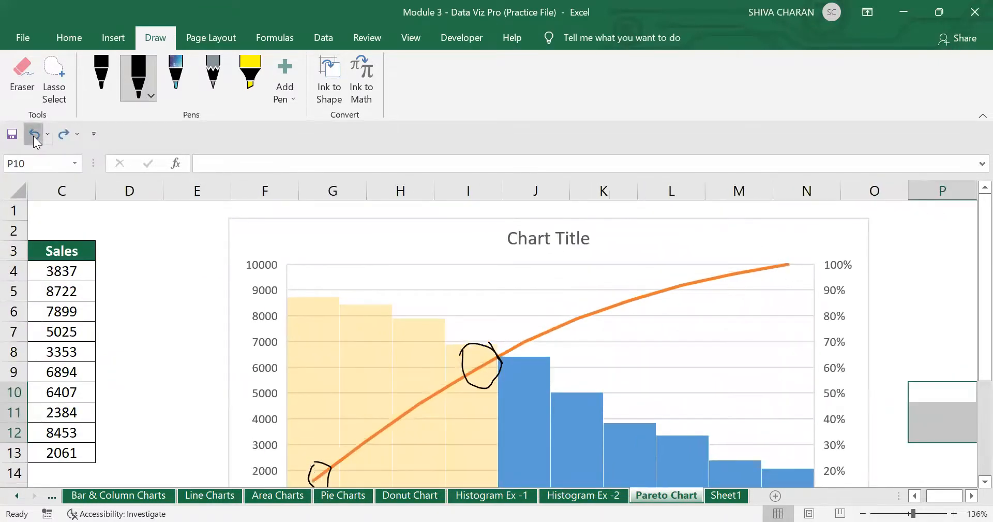
left_click(32, 137)
left_click(33, 137)
left_click(33, 137)
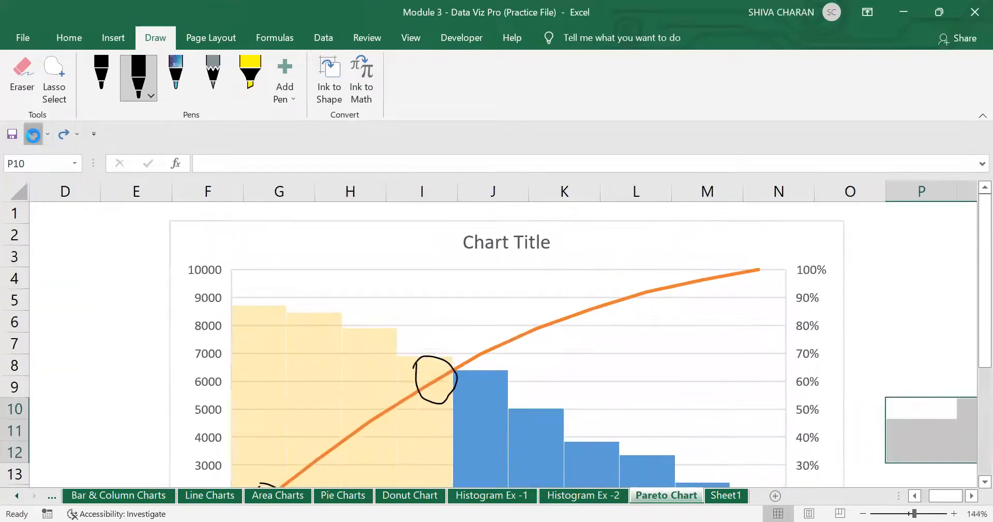
left_click(35, 139)
left_click(35, 138)
left_click(32, 138)
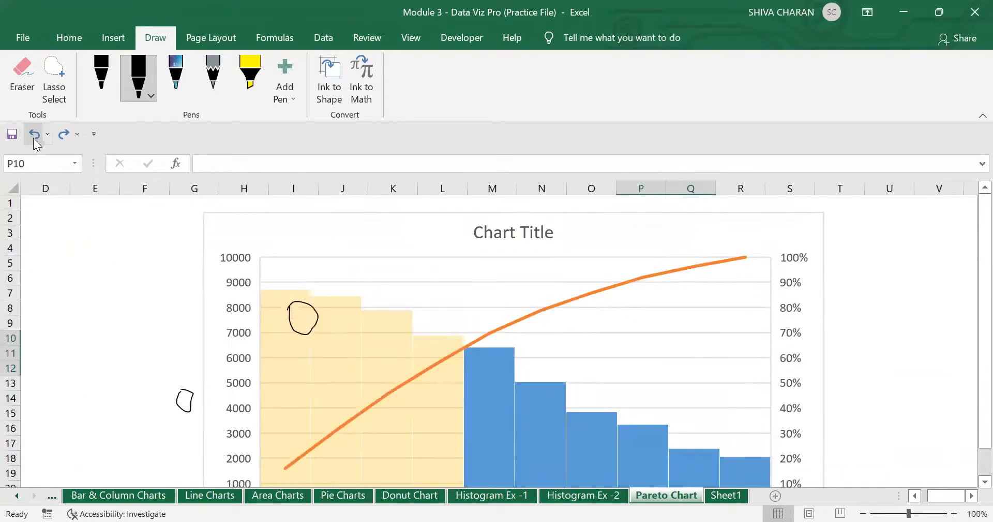
left_click(32, 138)
left_click(32, 139)
left_click(32, 139)
left_click(32, 139)
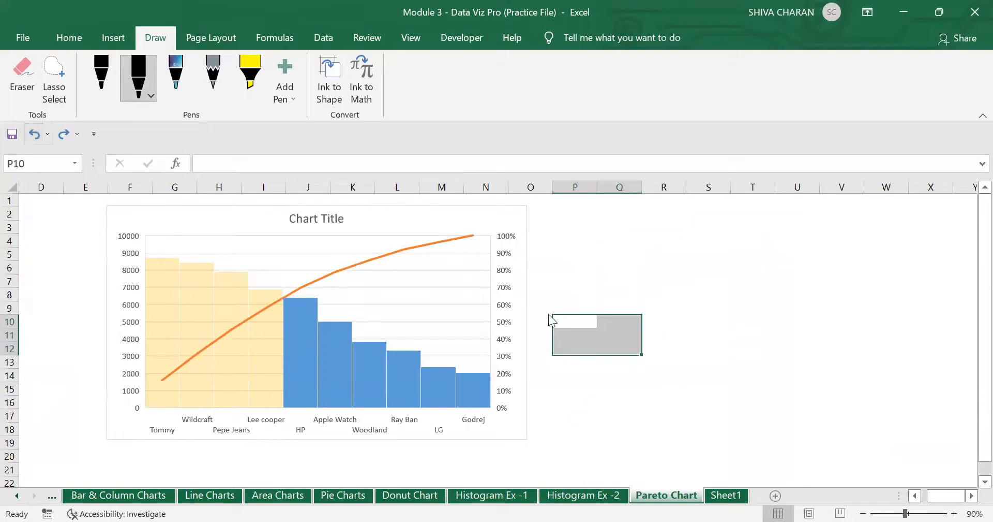
left_click(955, 512)
left_click(954, 512)
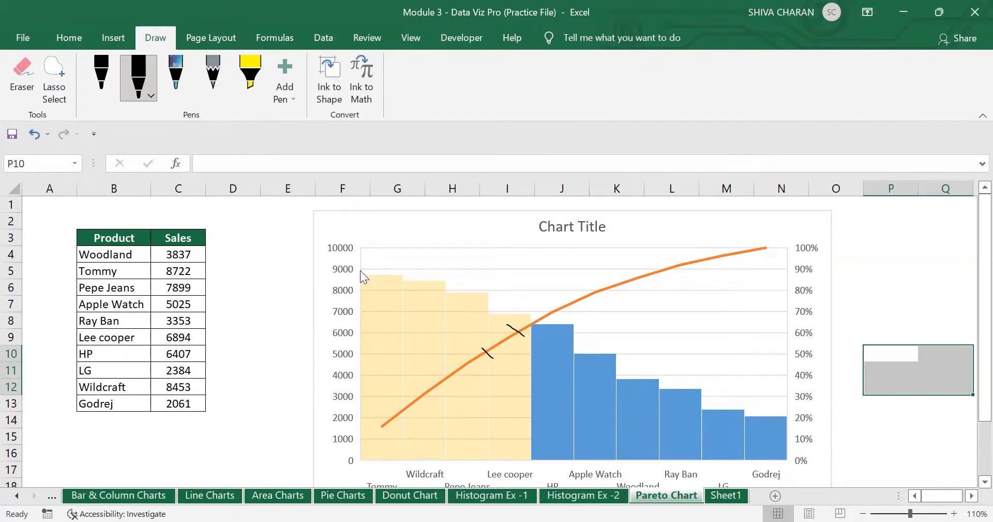
- Return to the Home tab and undo an accidental move of the chart
left_click(69, 38)
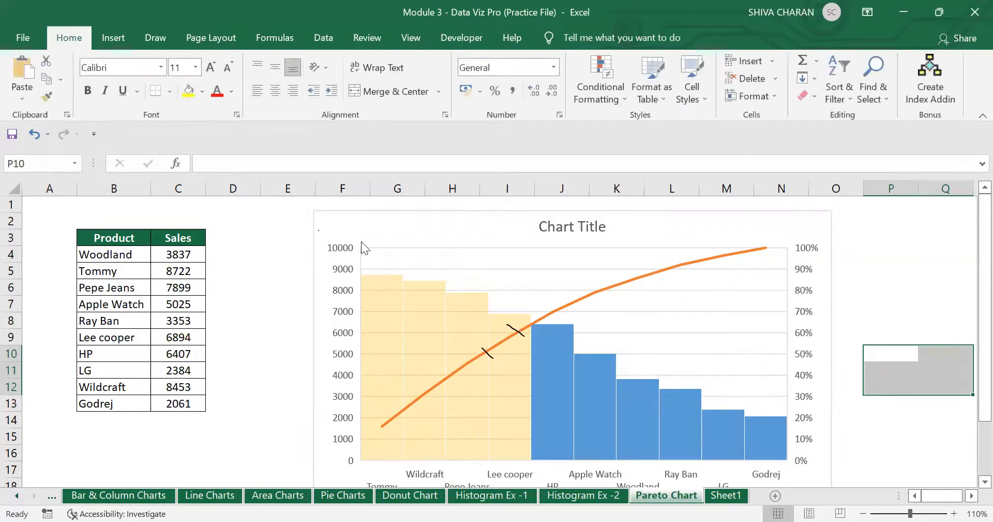
left_click(380, 66)
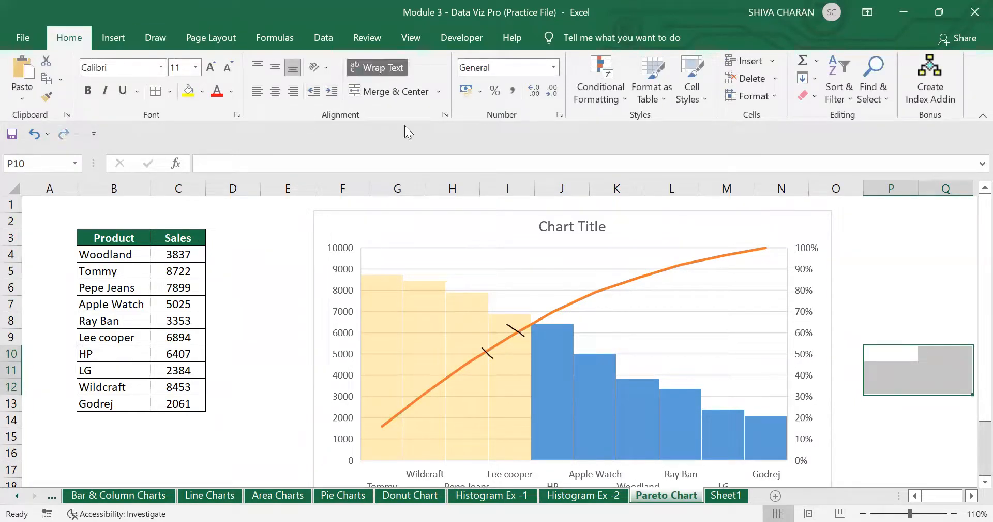
left_click(173, 242)
left_click_drag(461, 222, 499, 223)
key("ctrl+z")
left_click(267, 257)
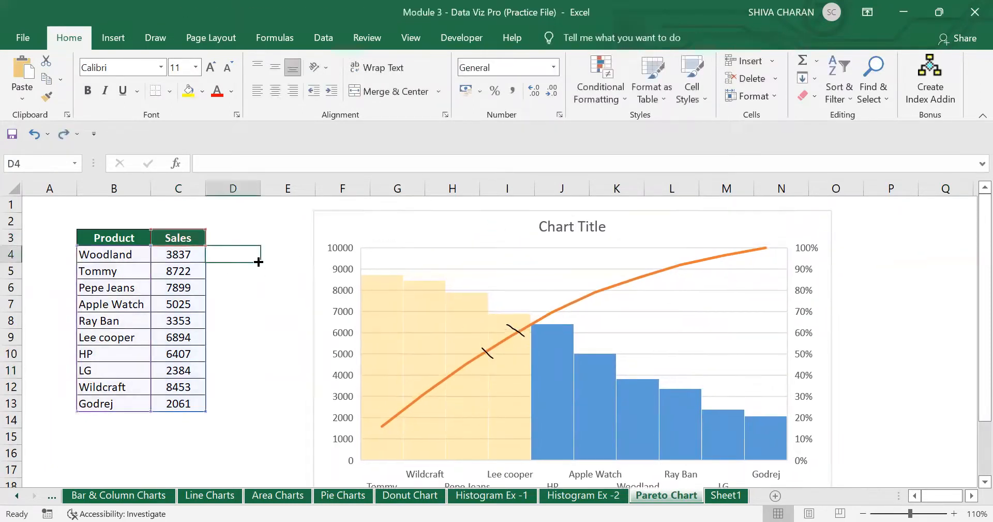
- Insert a blank column at E and start a formula in cell E4
left_click(278, 190)
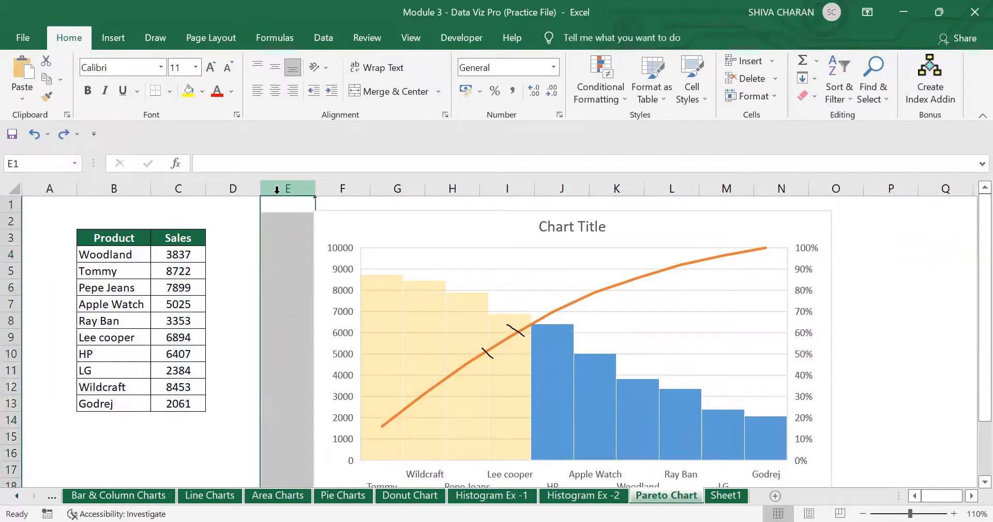
key("ctrl+shift+plus")
left_click(253, 250)
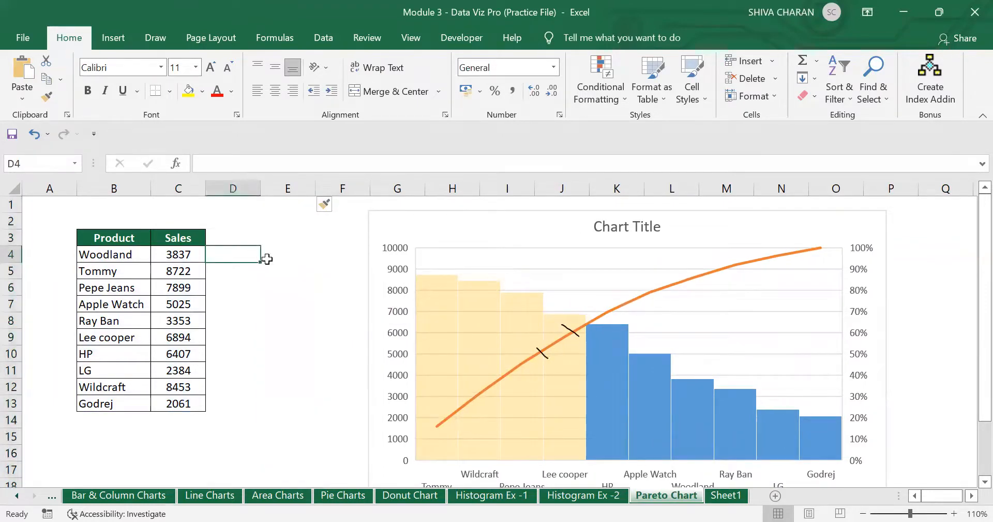
left_click(267, 255)
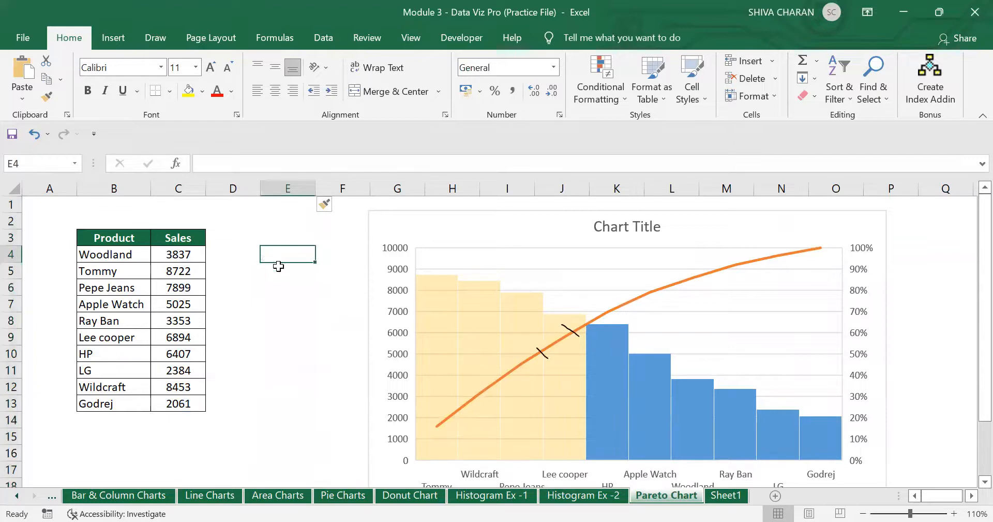
type("=")
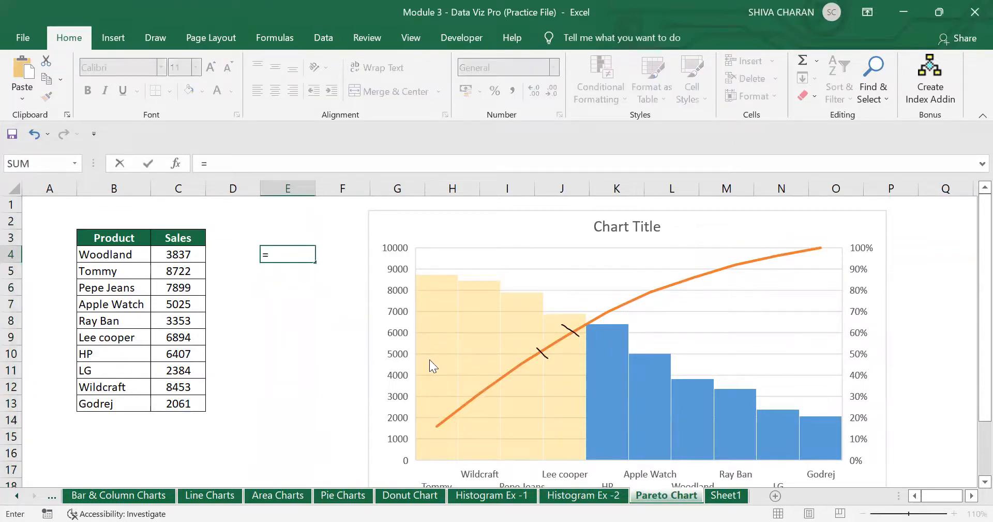
- Enter =SUM(C5,C12,C6,C9) in E4 to total the top four products' sales, 31968
left_click(984, 481)
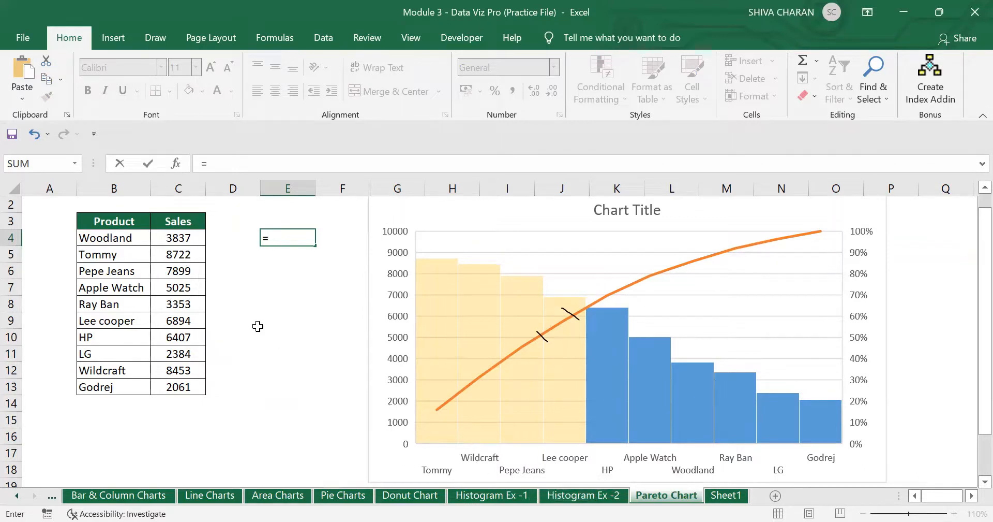
left_click(178, 254)
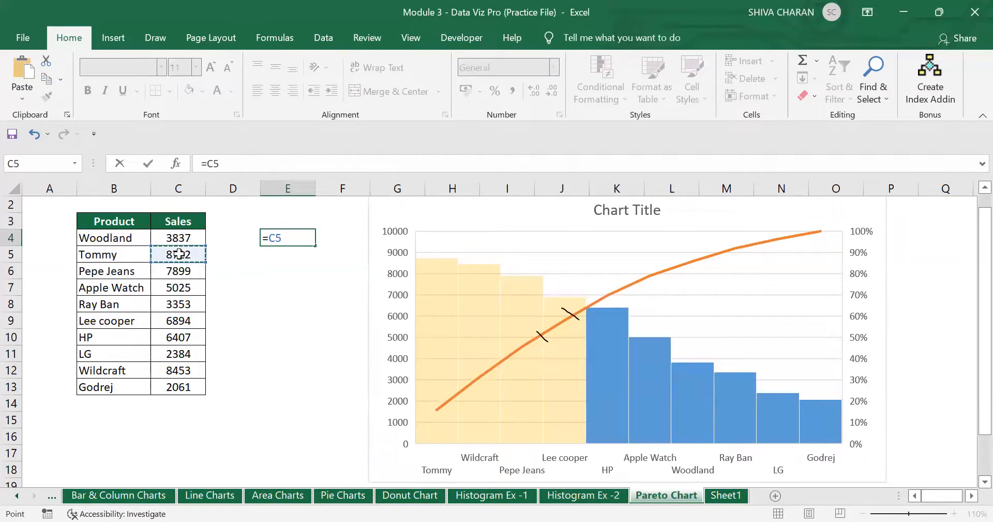
key("BackSpace")
key("BackSpace")
type("Sum(")
left_click(168, 253)
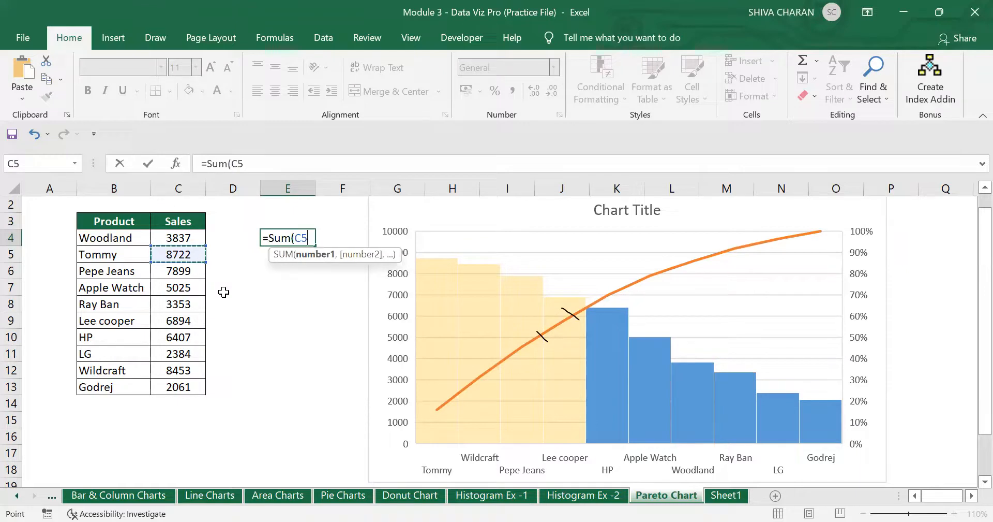
type(",")
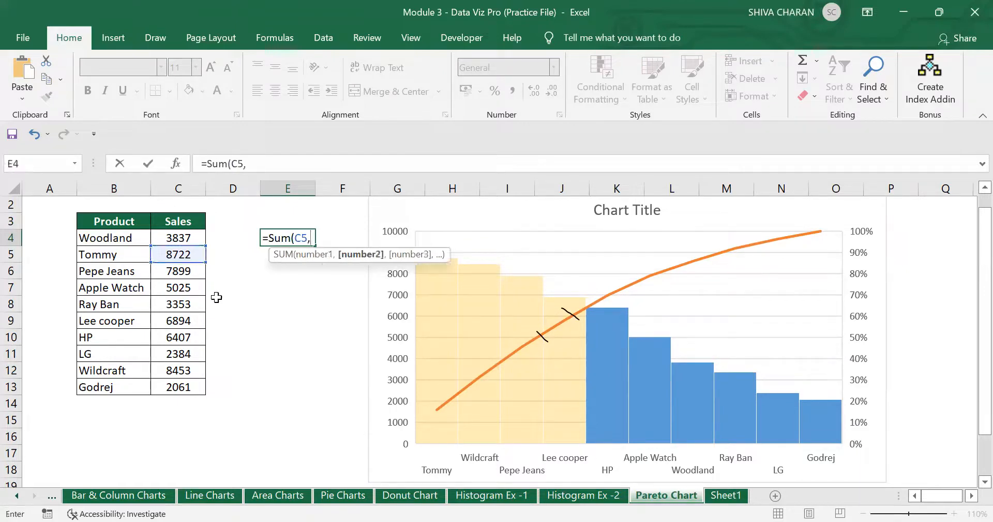
left_click(179, 373)
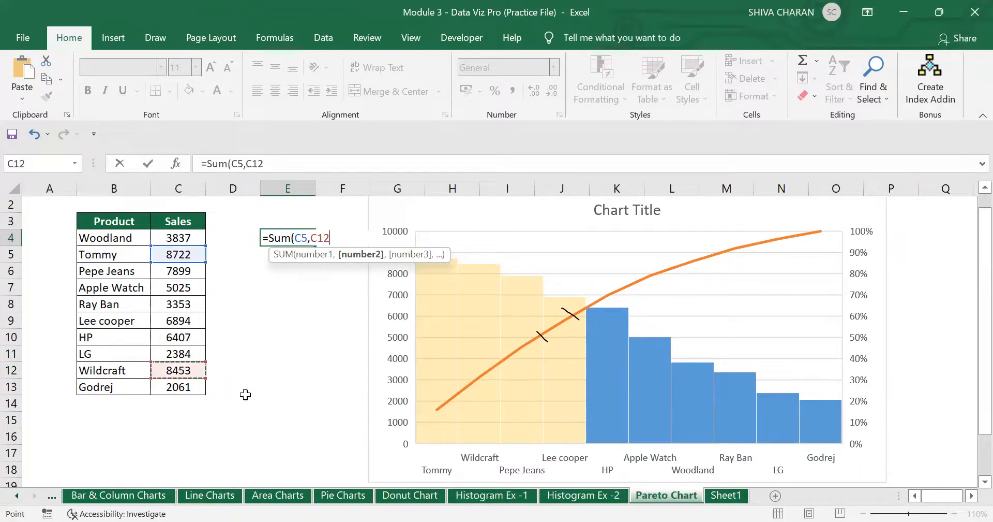
type(",")
left_click(181, 271)
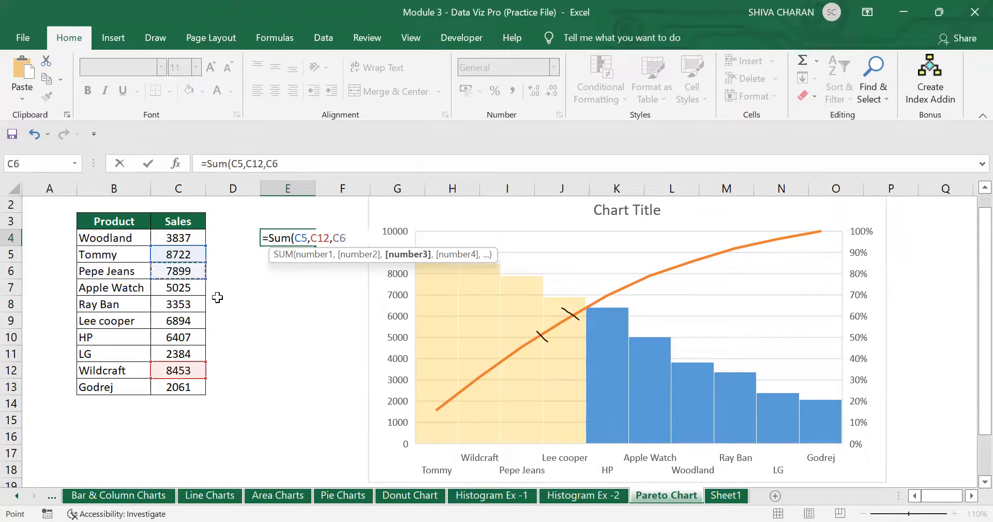
type(",")
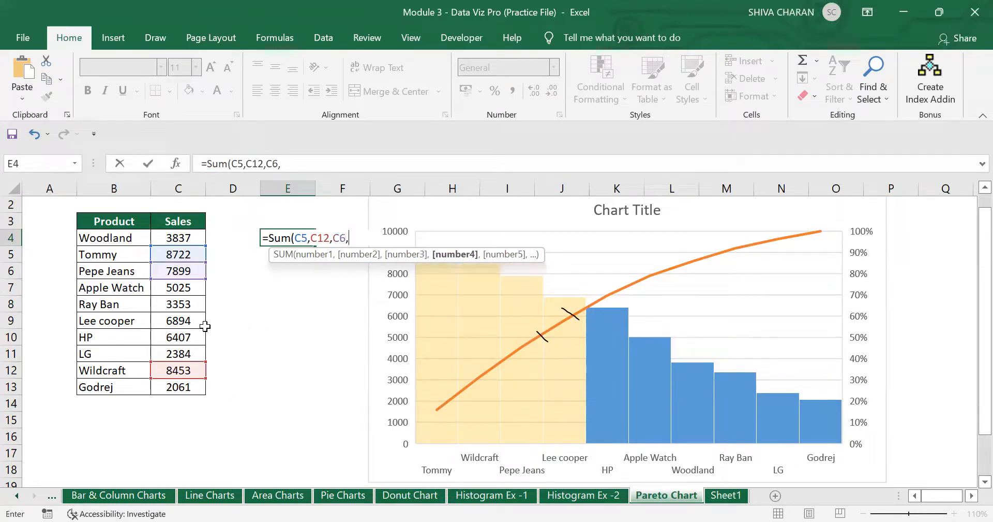
left_click(179, 320)
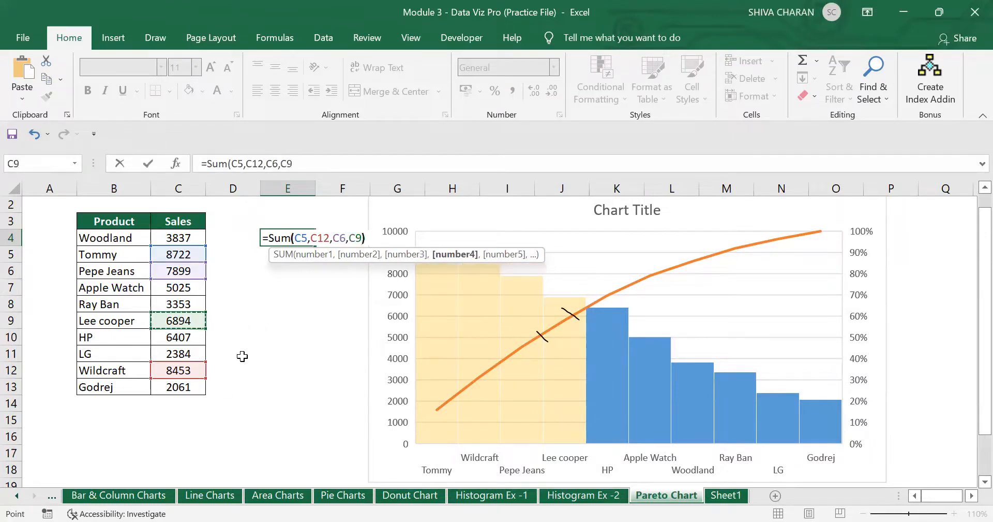
type(")")
key("Return")
left_click(281, 237)
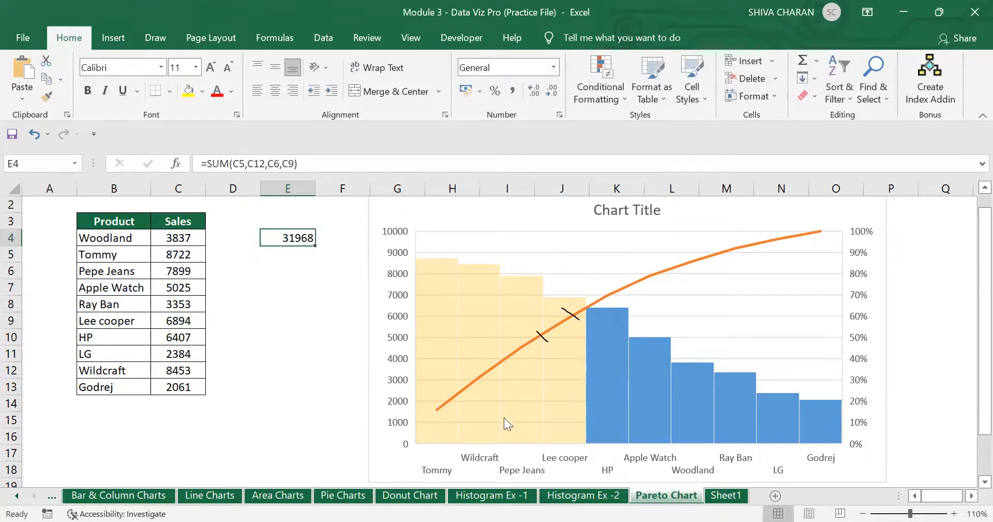
left_click(284, 253)
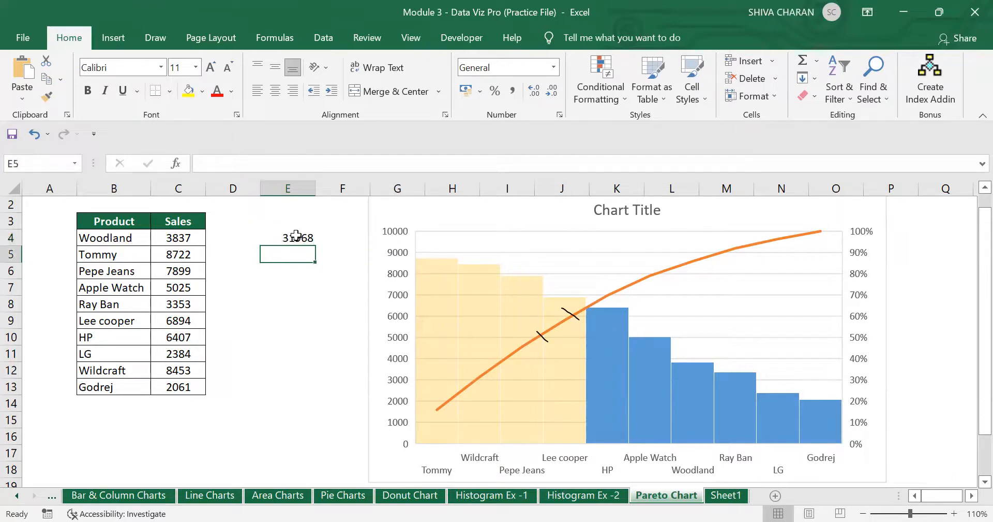
- Enter =SUM(C4:C13) in E5 for total sales of 55035
type("=")
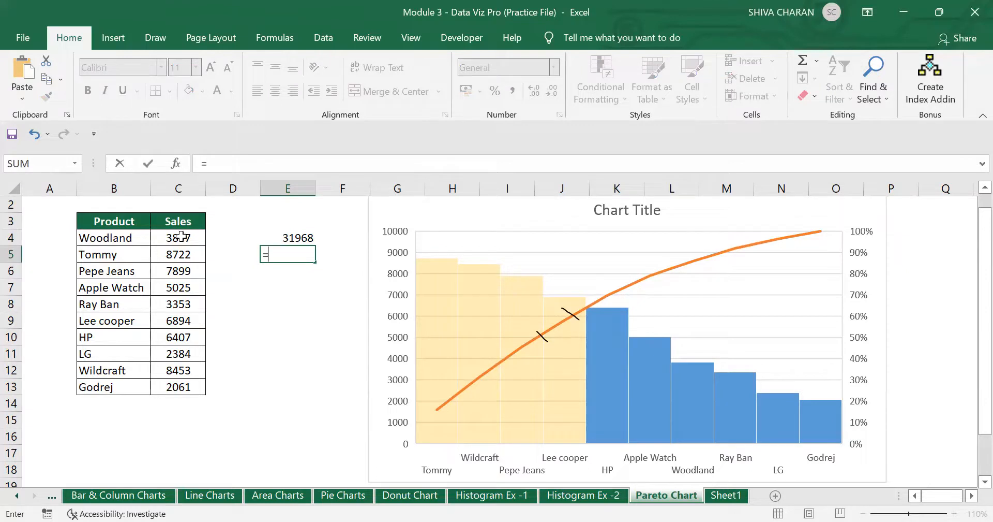
type("sum(")
left_click(181, 236)
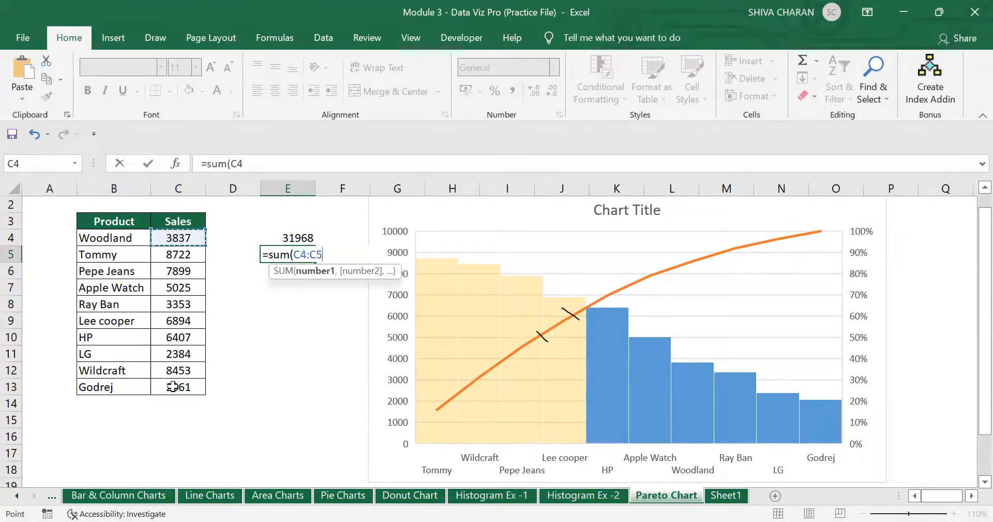
key("ctrl+shift+Down")
type(")")
key("Return")
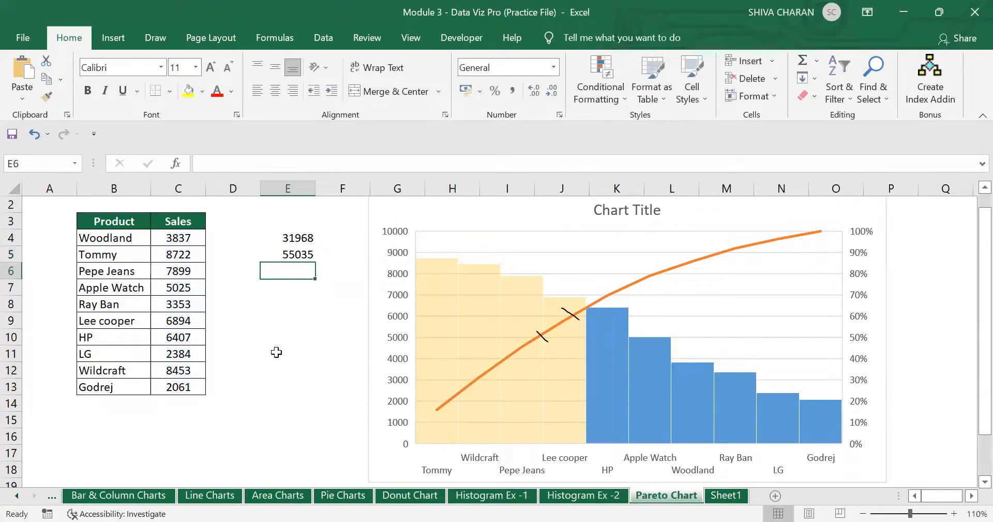
- Enter =E4/E5 in E6 and format it as a percentage, showing 58%
type("=")
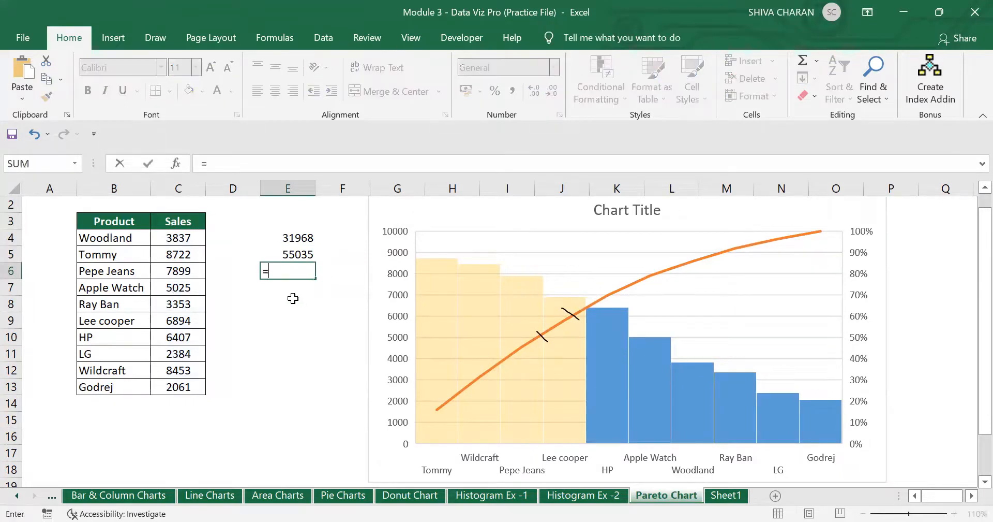
left_click(292, 238)
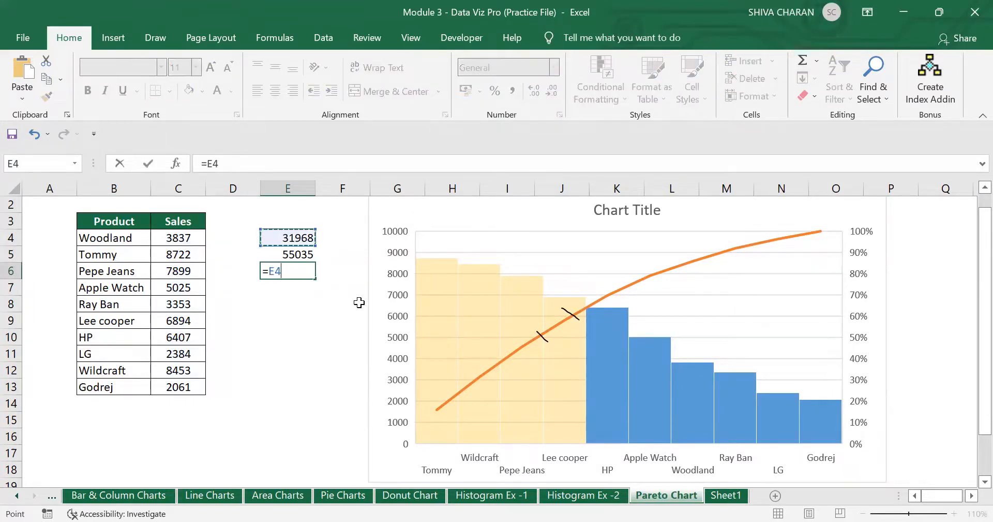
type("/")
left_click(300, 254)
key("Return")
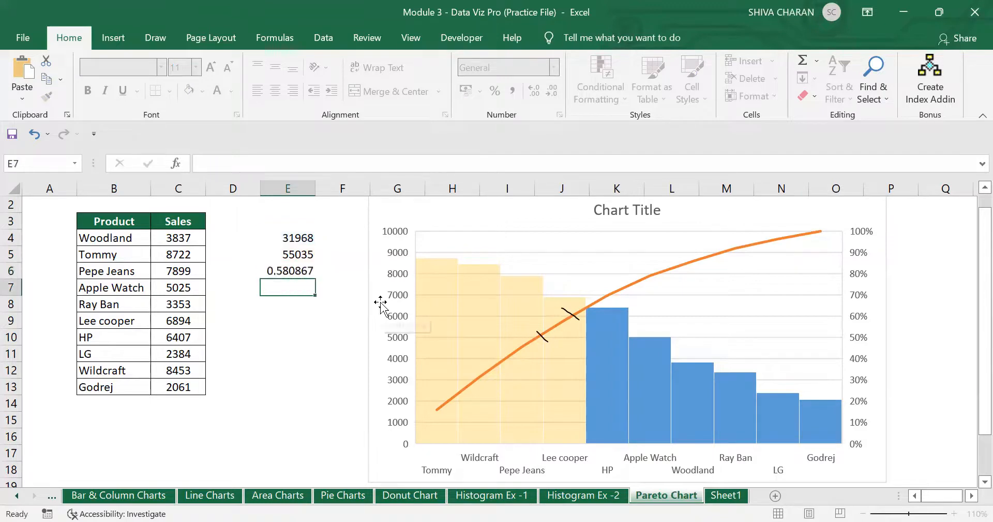
left_click(309, 270)
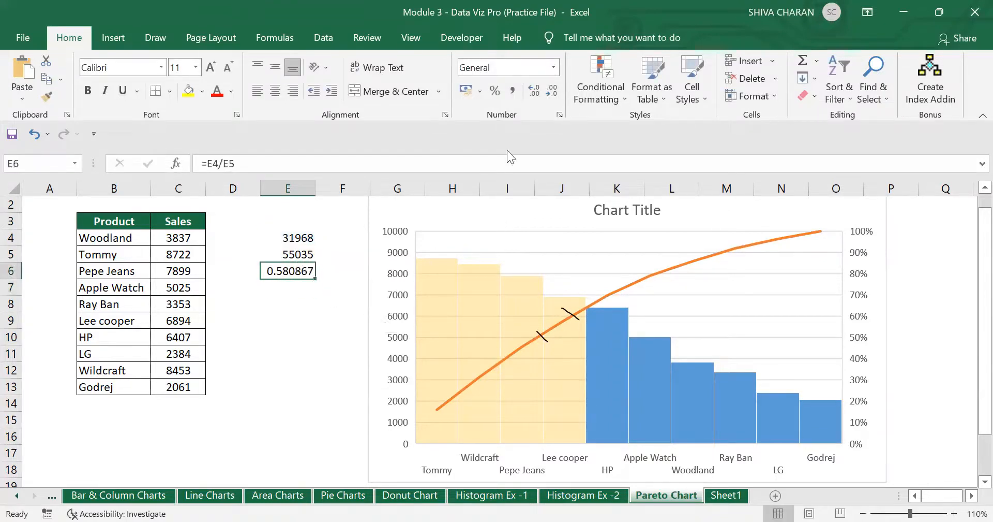
left_click(499, 93)
left_click(328, 339)
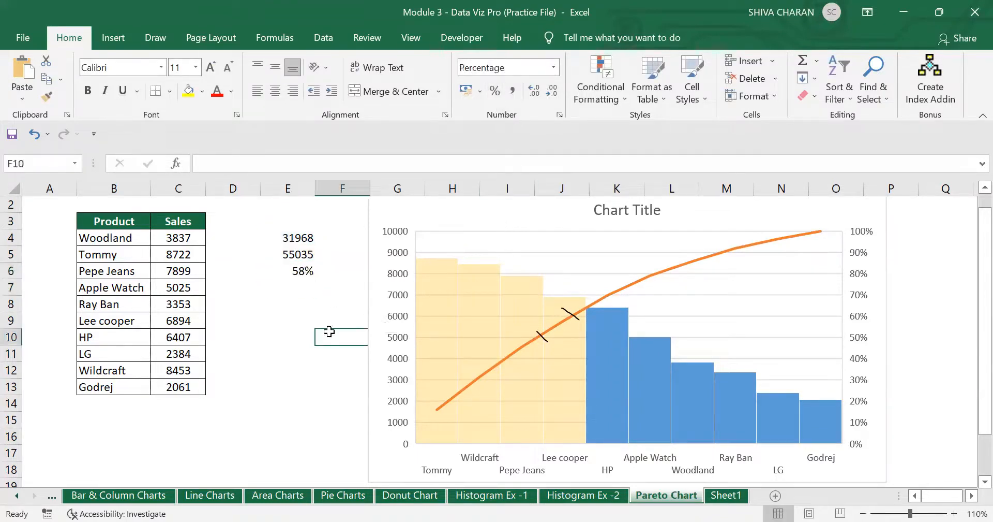
left_click(290, 270)
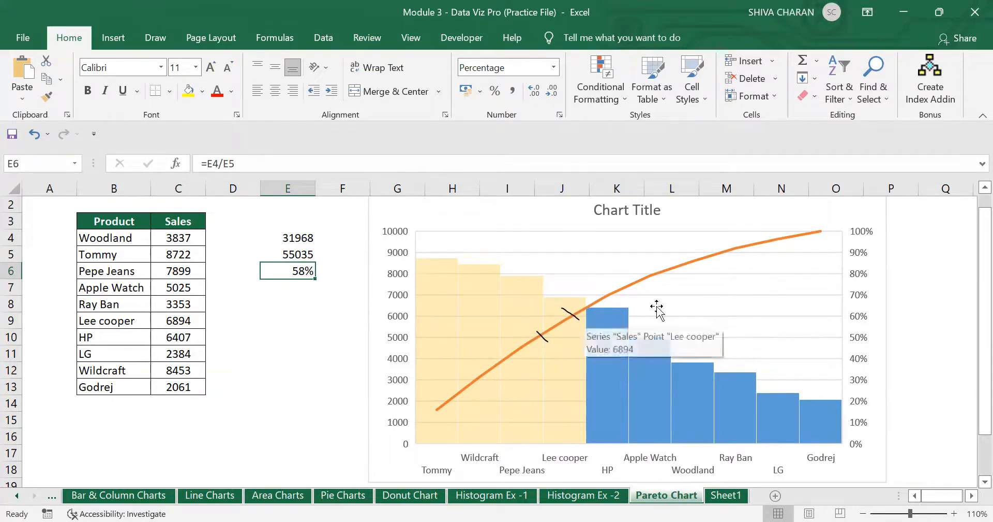
left_click(333, 373)
scroll(747, 295, "up", 1)
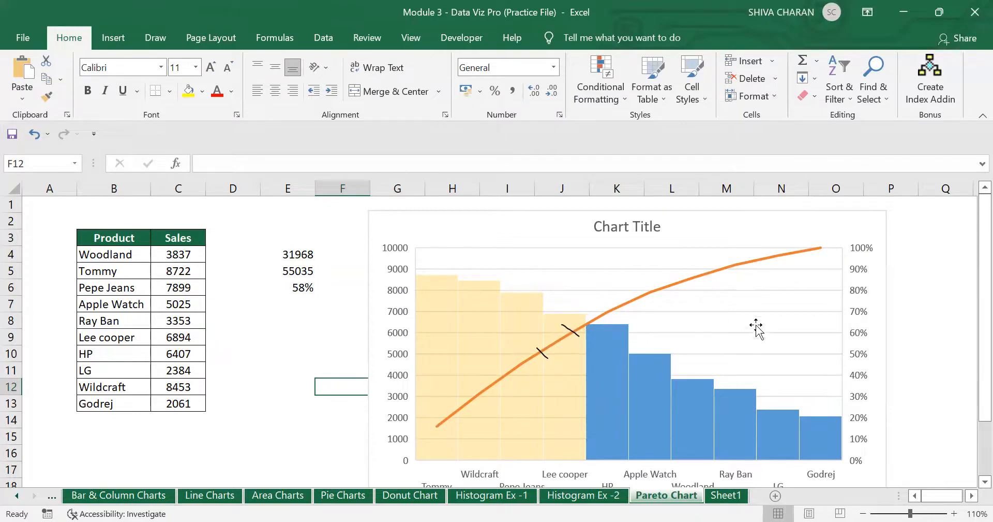
left_click(863, 503)
left_click(863, 503)
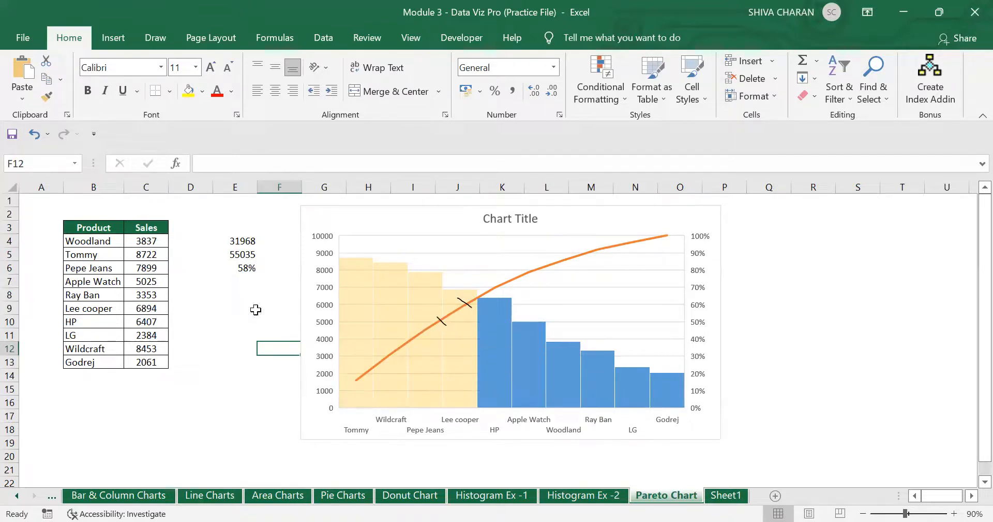
left_click_drag(227, 240, 243, 268)
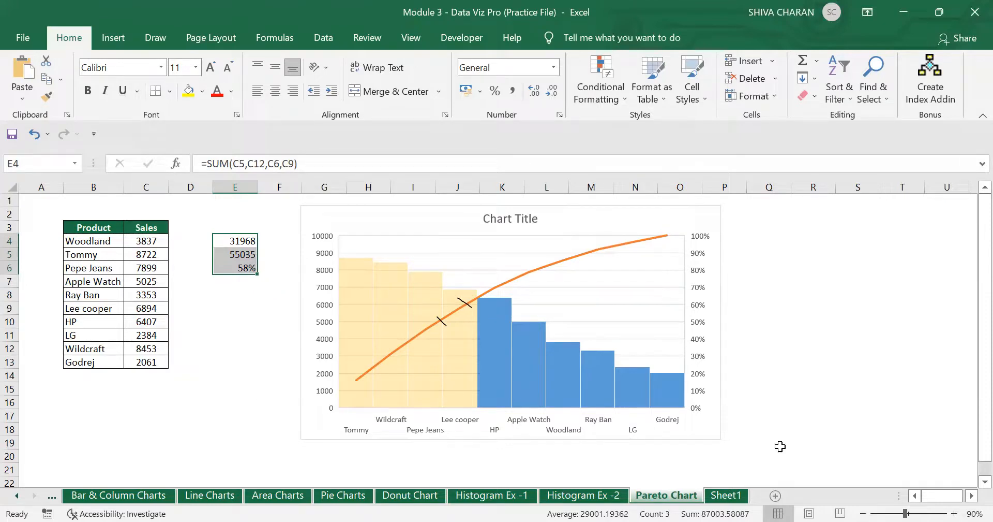
left_click(809, 446)
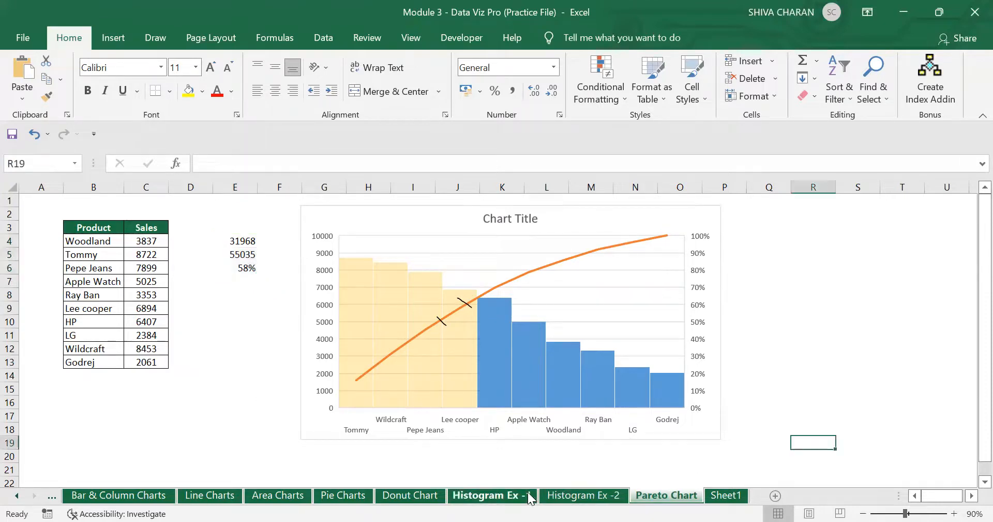
- Browse the Histogram Ex -2, Pareto Chart and Sheet1 tabs, ending on Histogram Ex -1
left_click(492, 496)
left_click(596, 497)
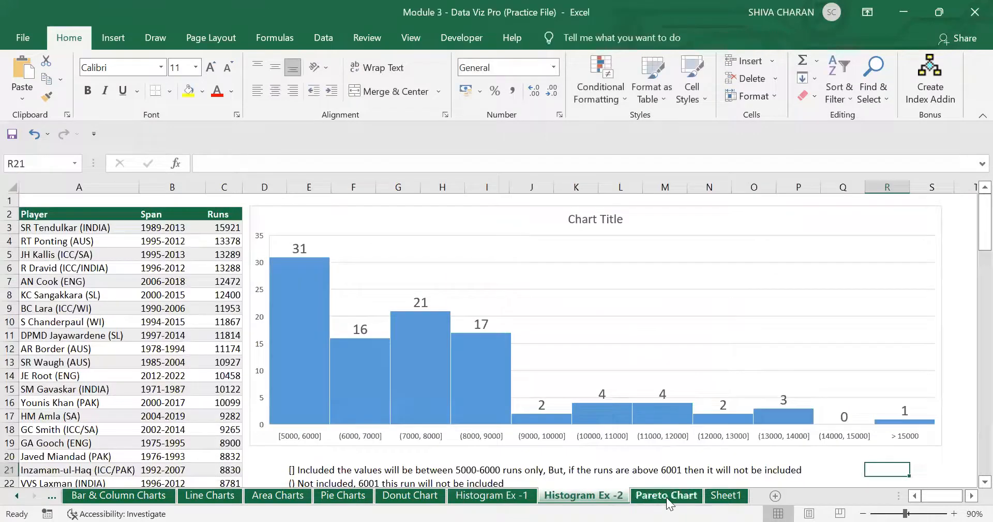
left_click(665, 496)
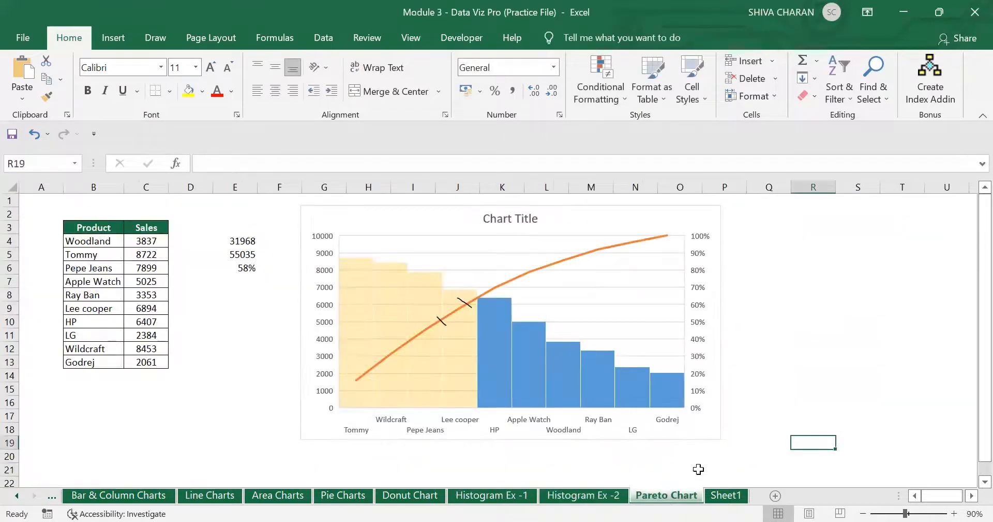
left_click(733, 498)
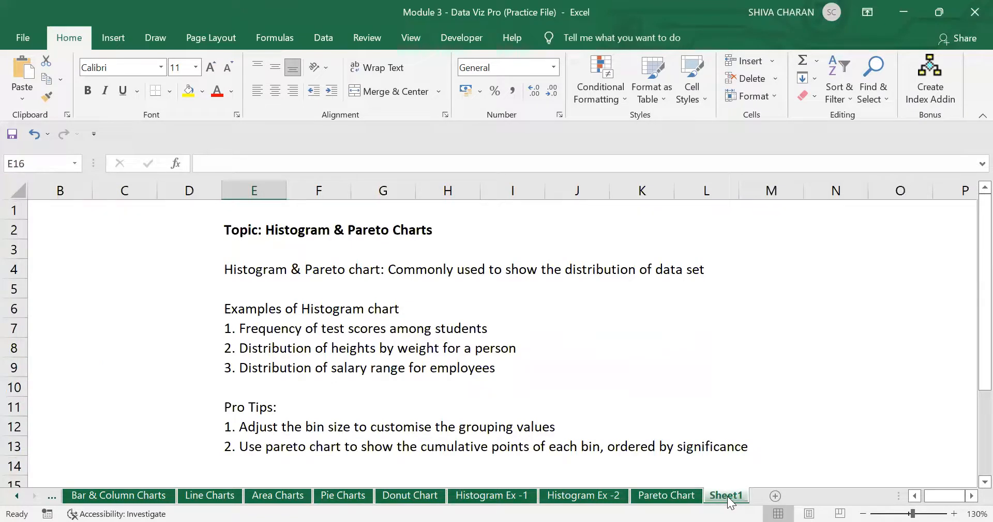
left_click(489, 496)
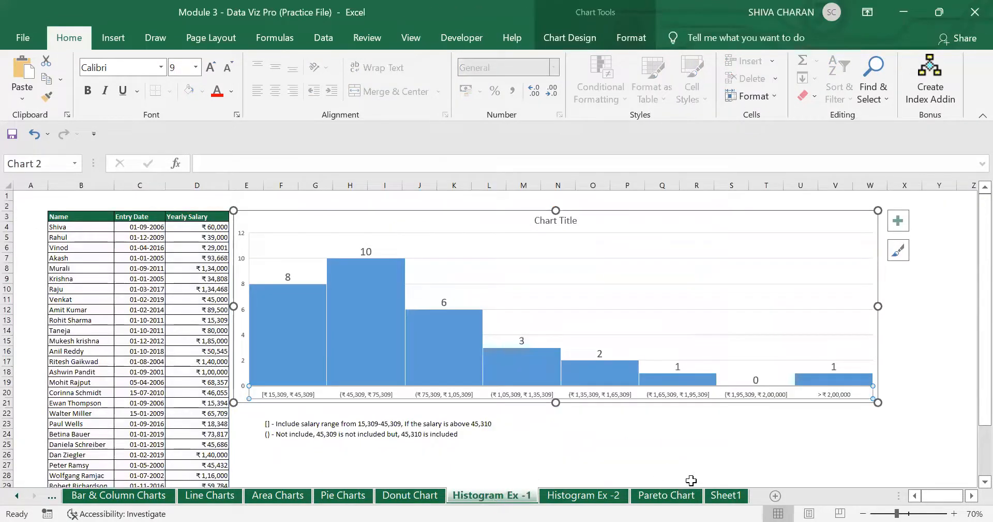
left_click(926, 464)
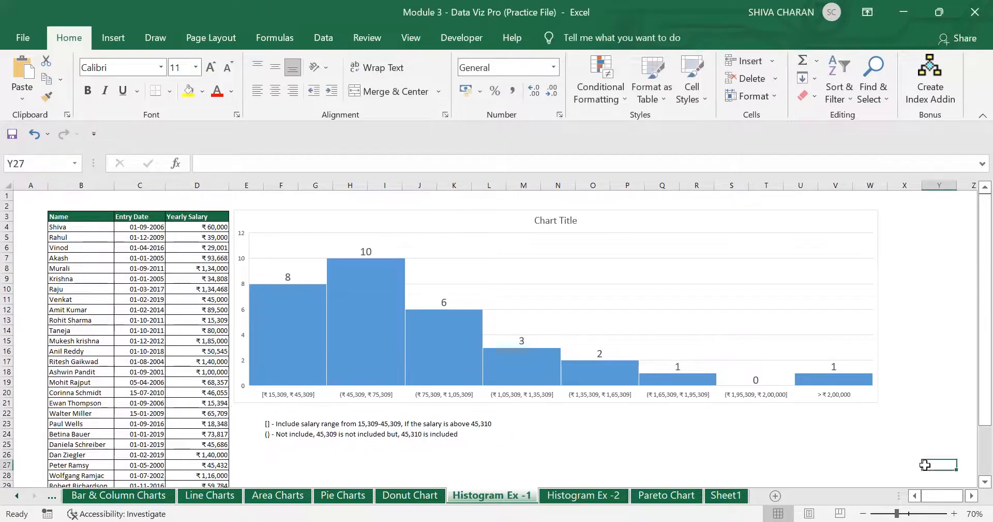